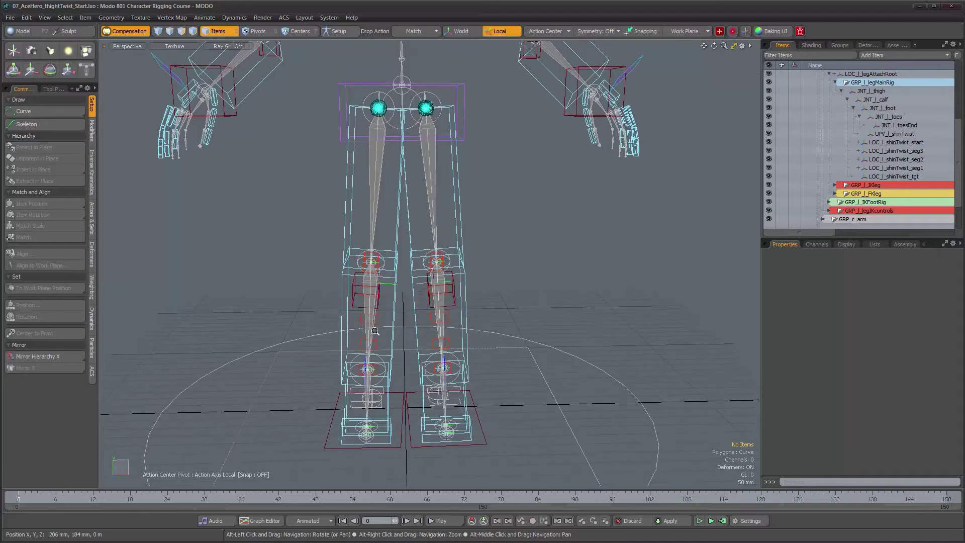
Examine the existing shin twist locators and the thigh joints of both legs from several angles.
alt+drag(483, 265, 430, 267)
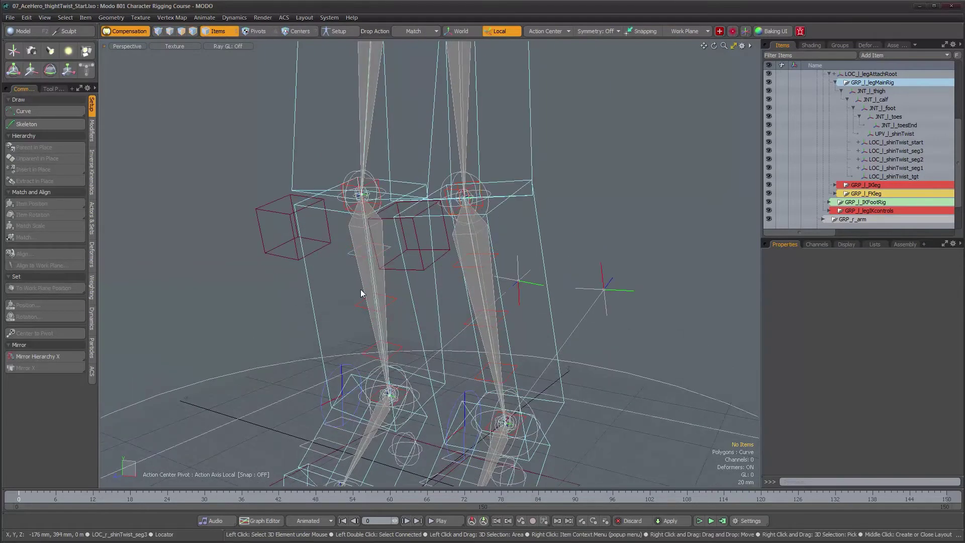
alt+drag(459, 340, 521, 364)
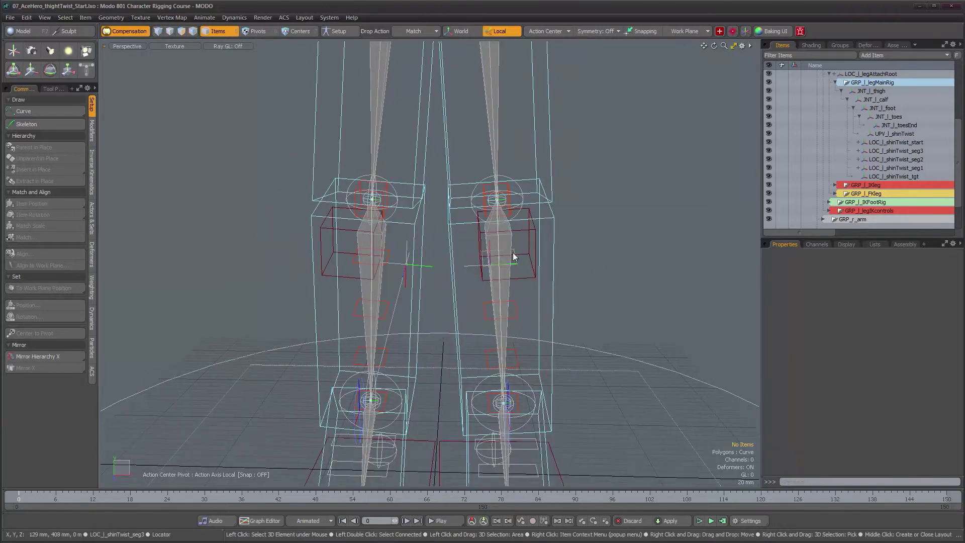
alt+drag(517, 259, 562, 328)
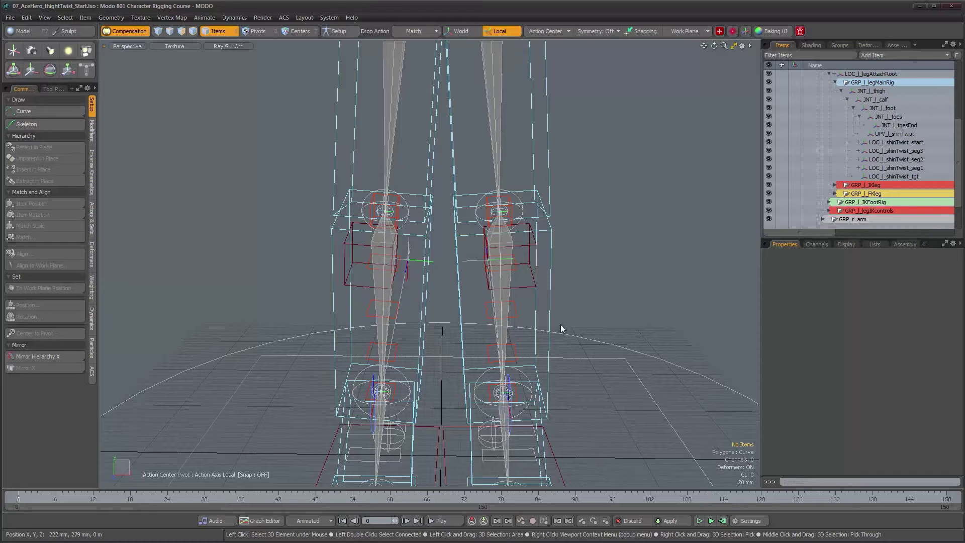
alt+drag(506, 304, 423, 233)
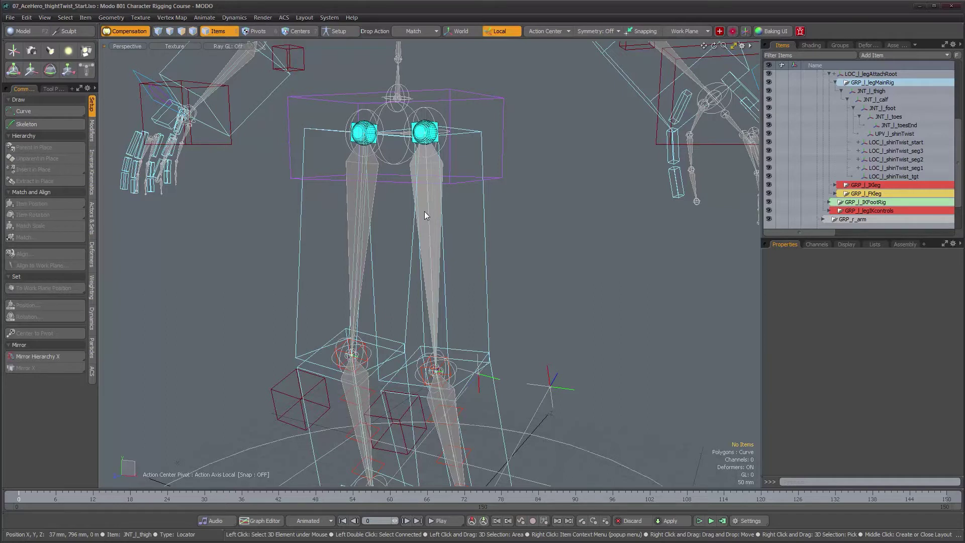
alt+drag(425, 211, 452, 175)
alt+drag(462, 368, 498, 291)
alt+middle_drag(494, 271, 501, 305)
alt+drag(512, 279, 491, 237)
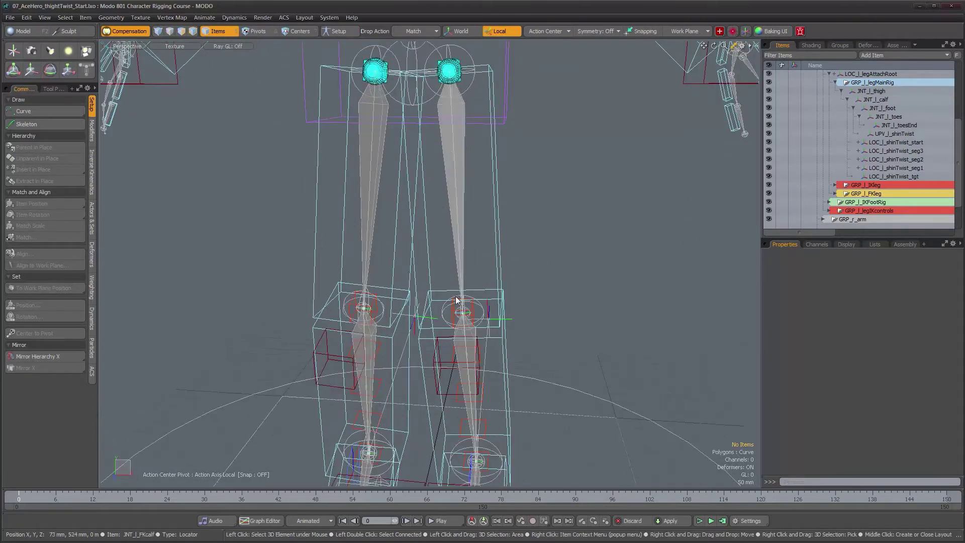
alt+middle_drag(490, 330, 497, 244)
mouse_move(526, 307)
alt+mouse_down()
mouse_move(510, 375)
mouse_move(511, 319)
alt+mouse_up()
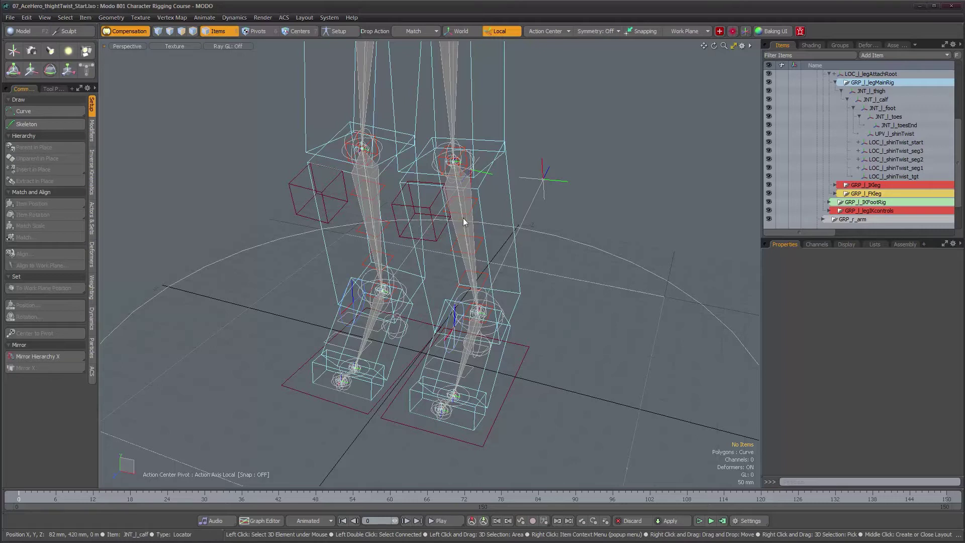
alt+drag(509, 266, 463, 87)
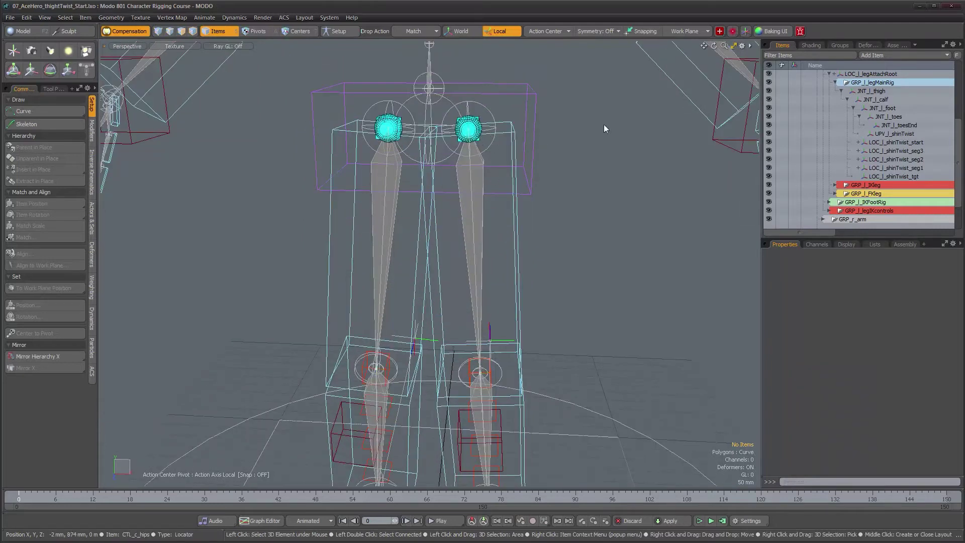
alt+drag(564, 219, 576, 276)
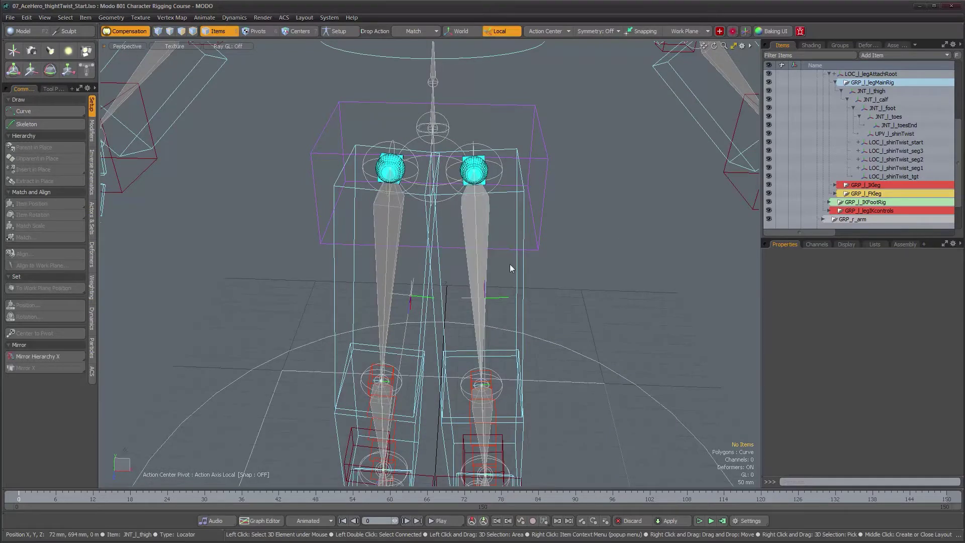
alt+drag(511, 268, 494, 304)
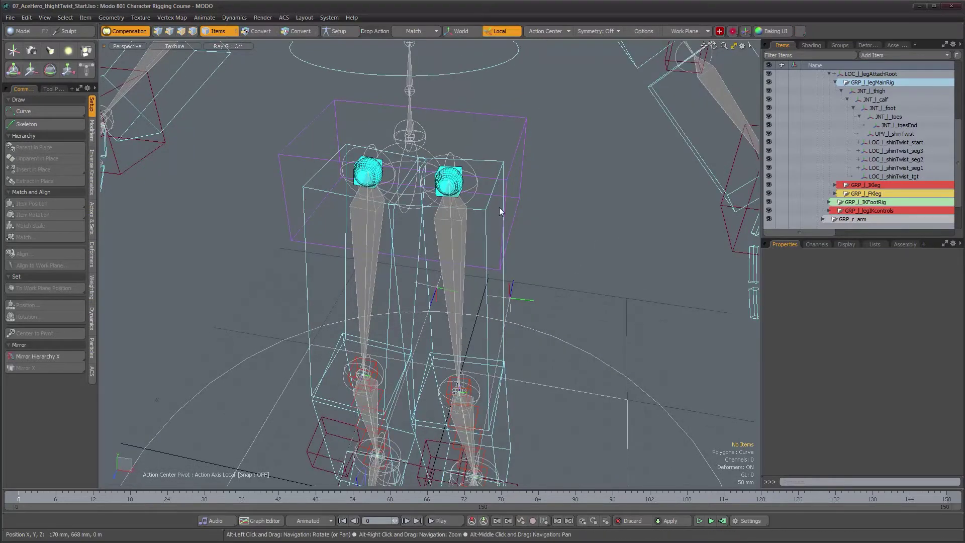
alt+drag(547, 266, 482, 101)
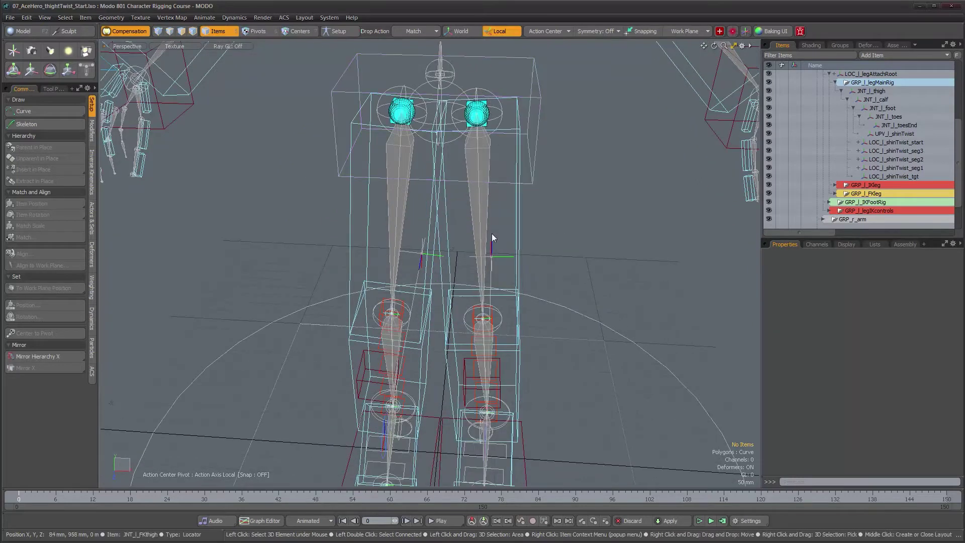
alt+drag(555, 231, 518, 186)
Add a new locator to the scene at the world origin.
scroll(510, 189, down, 1)
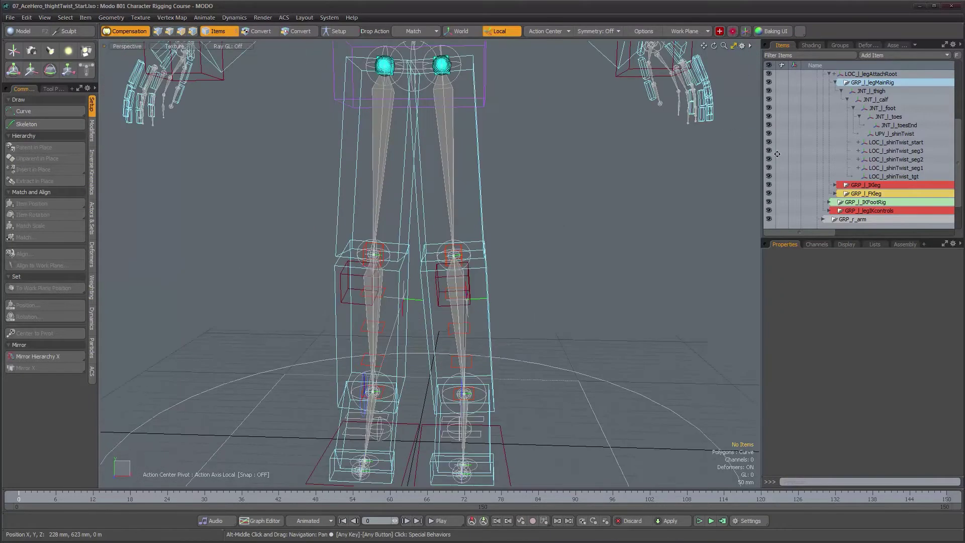
scroll(850, 193, down, 1)
alt+drag(521, 245, 511, 254)
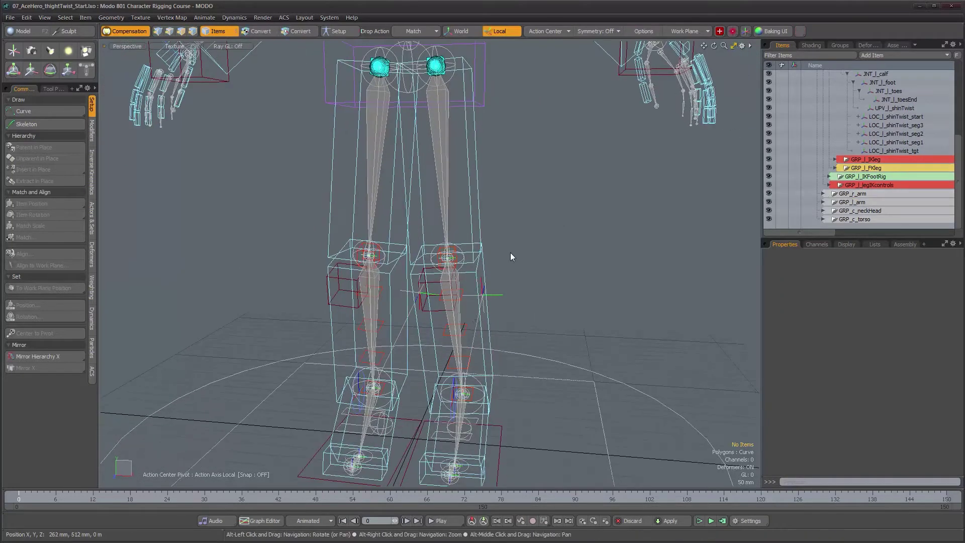
key(ctrl+l)
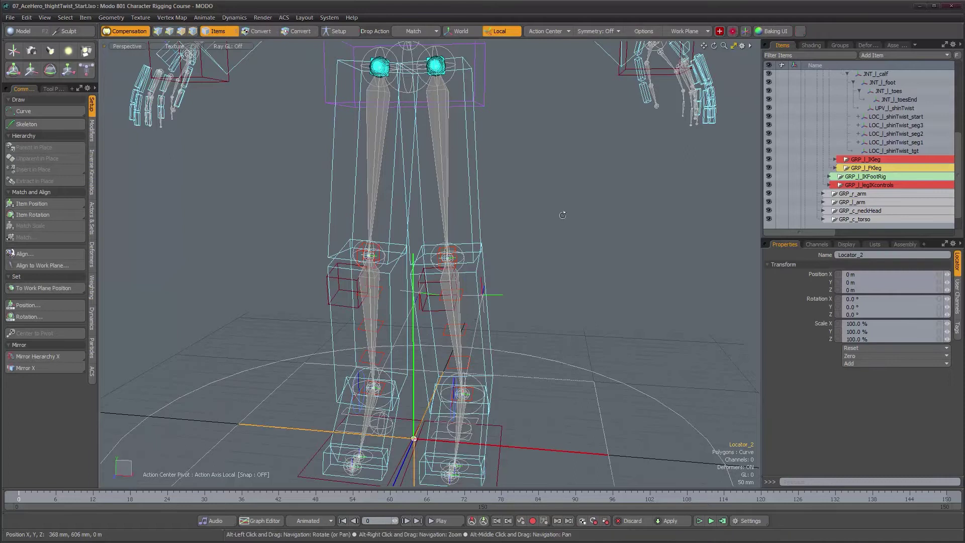
alt+drag(562, 213, 564, 221)
scroll(846, 180, down, 1)
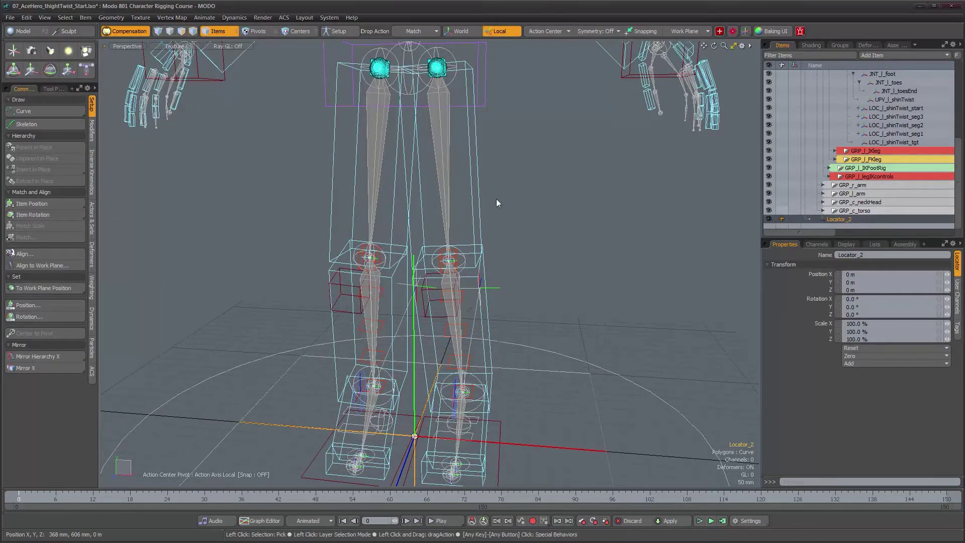
scroll(502, 166, up, 2)
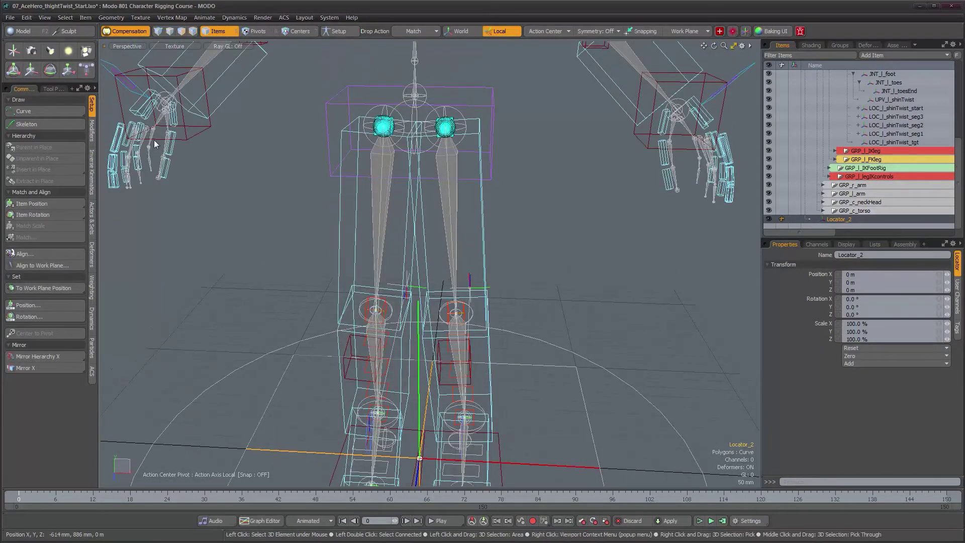
Set the drop action to Parent and parent the new locator to the left thigh joint, JNT_l_thigh.
click(417, 31)
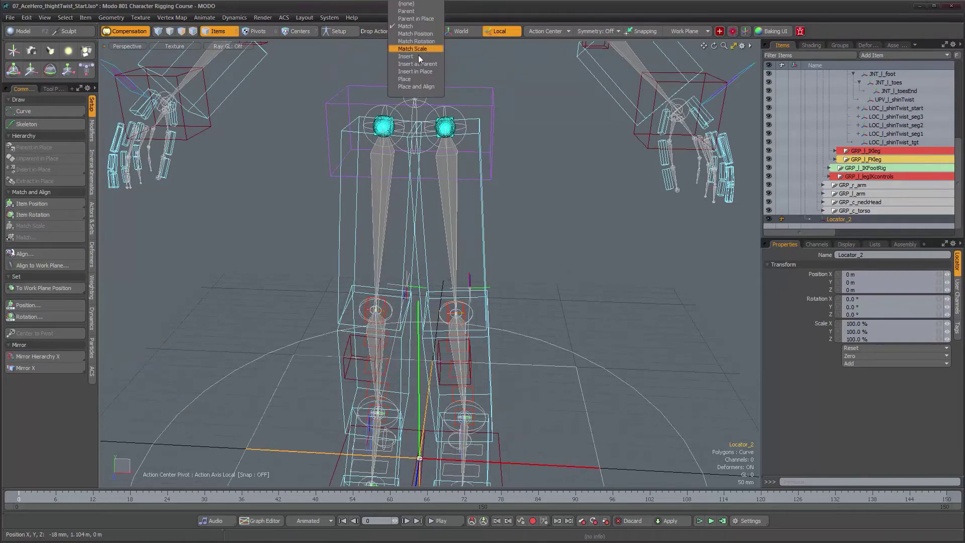
click(417, 10)
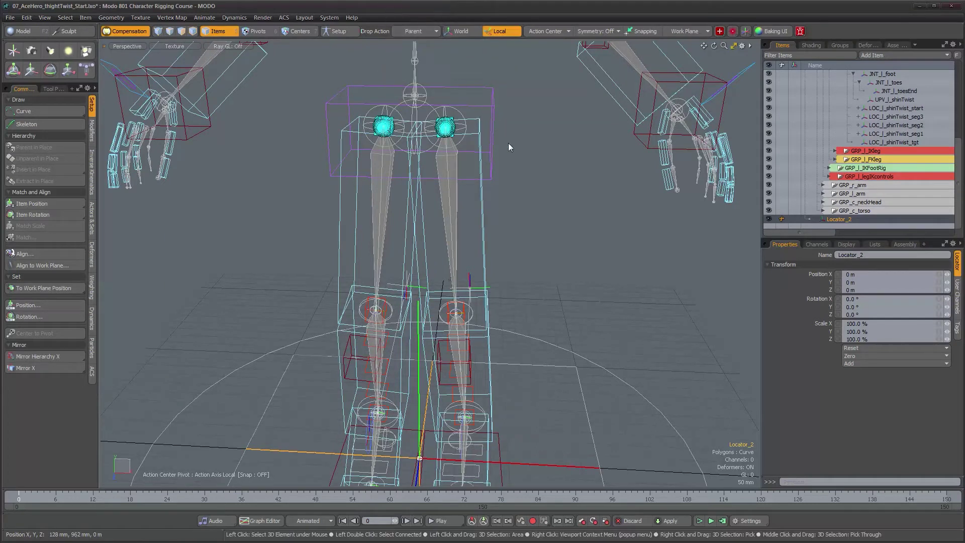
alt+middle_drag(508, 143, 496, 193)
scroll(495, 194, up, 3)
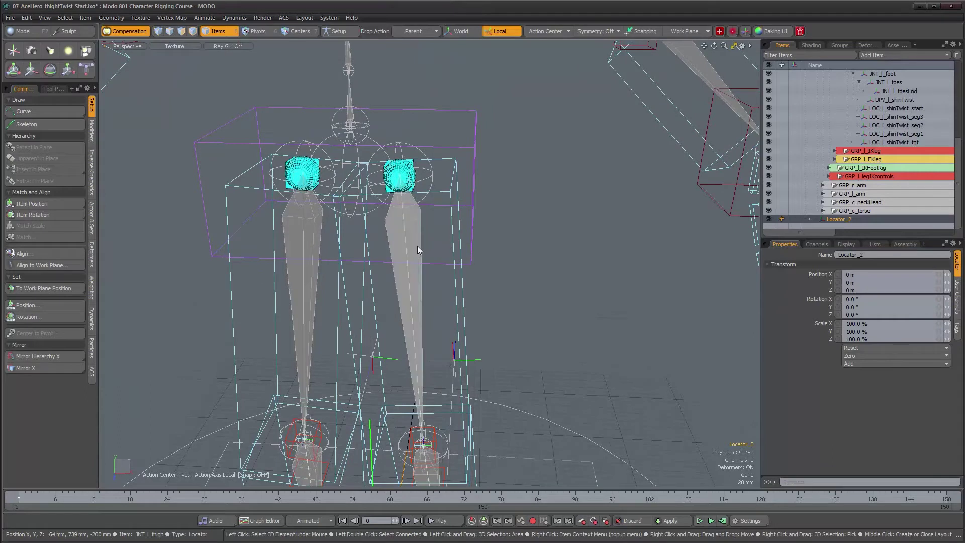
drag(838, 223, 412, 231)
alt+drag(567, 269, 551, 252)
scroll(572, 254, down, 2)
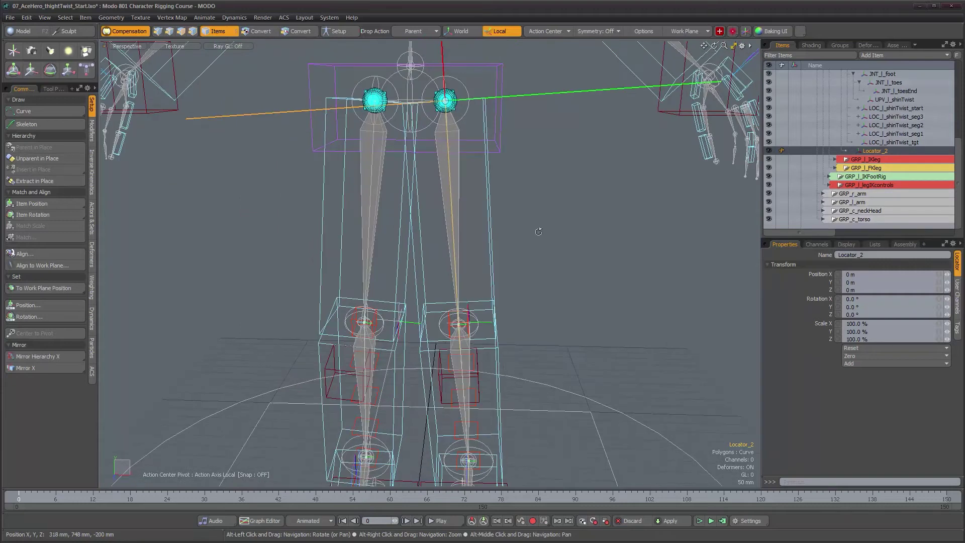
Rename the locator under the left thigh joint as LOC_l_thighTwist_start.
alt+middle_drag(549, 219, 546, 274)
click(874, 255)
text(LOC_l_thighTwist_start)
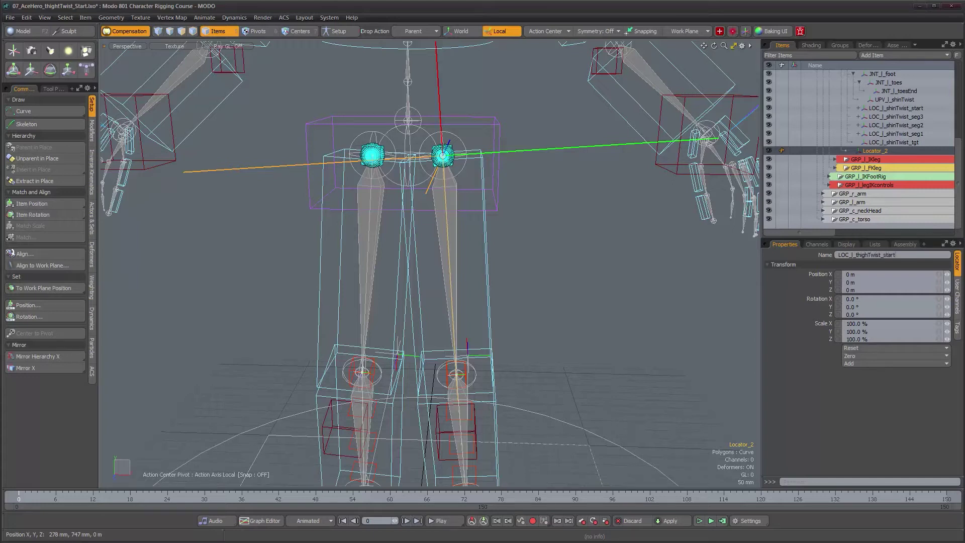
key(Return)
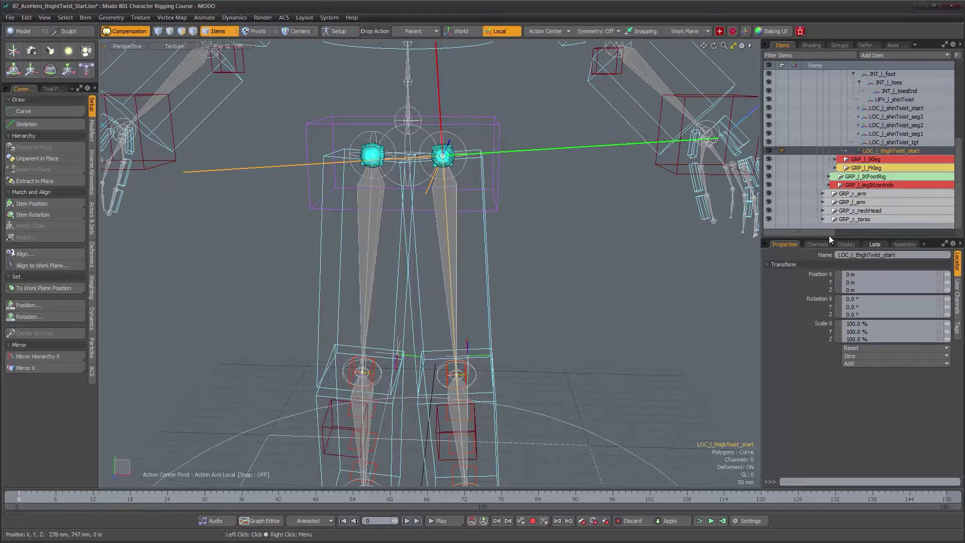
Duplicate LOC_l_thighTwist_start and rename the copy LOC_l_thighTwist_end.
alt+drag(553, 227, 516, 224)
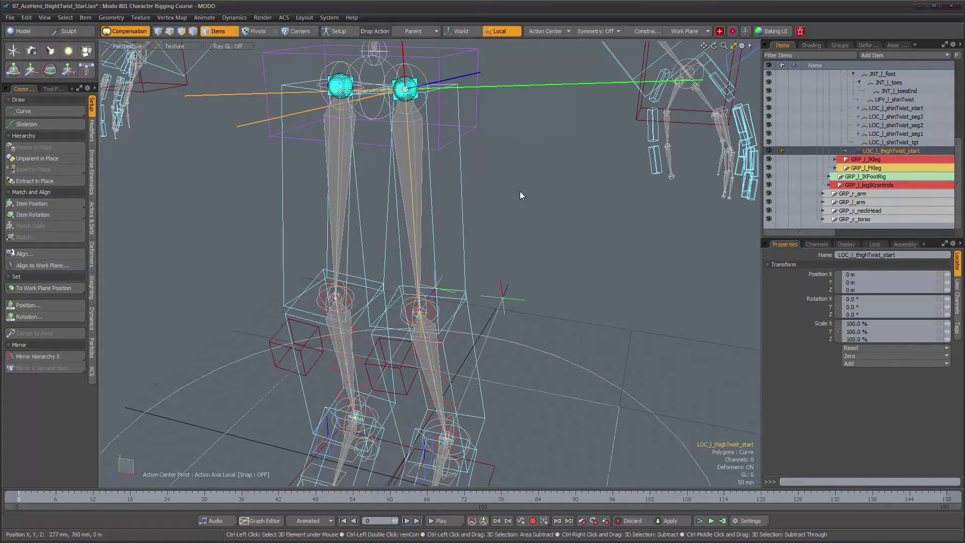
key(ctrl+d)
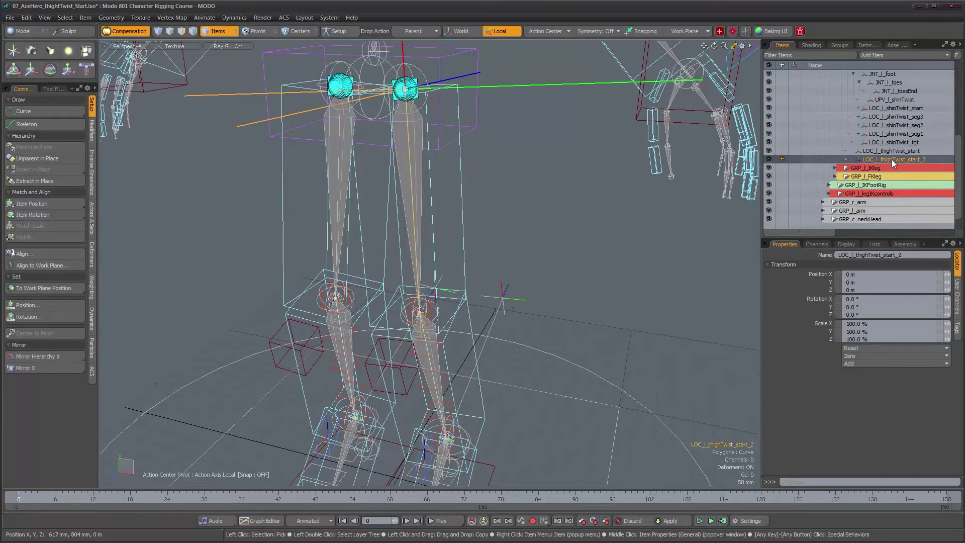
click(891, 254)
drag(890, 255, 892, 255)
click(911, 256)
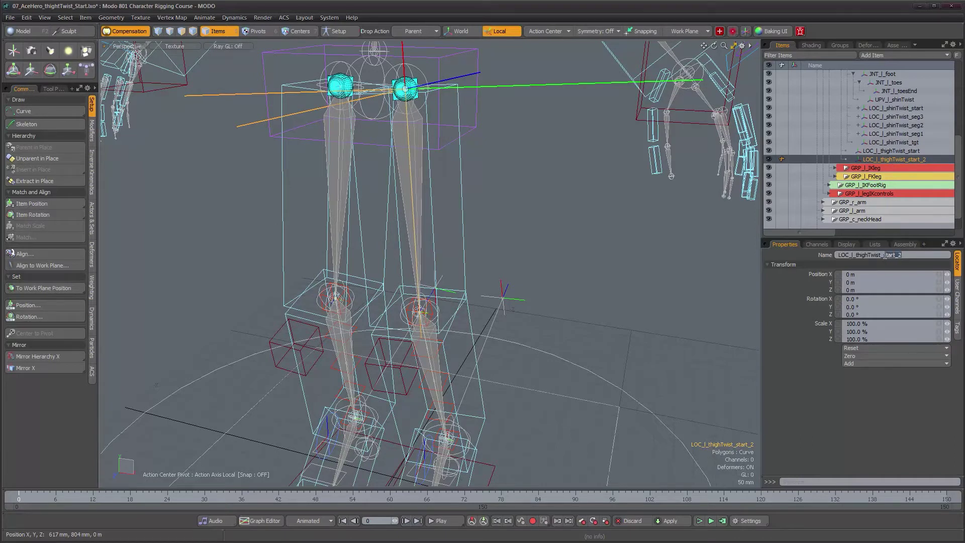
text(end)
key(Return)
Parent LOC_l_thighTwist_end under LOC_l_thighTwist_start in the item hierarchy.
drag(900, 159, 903, 154)
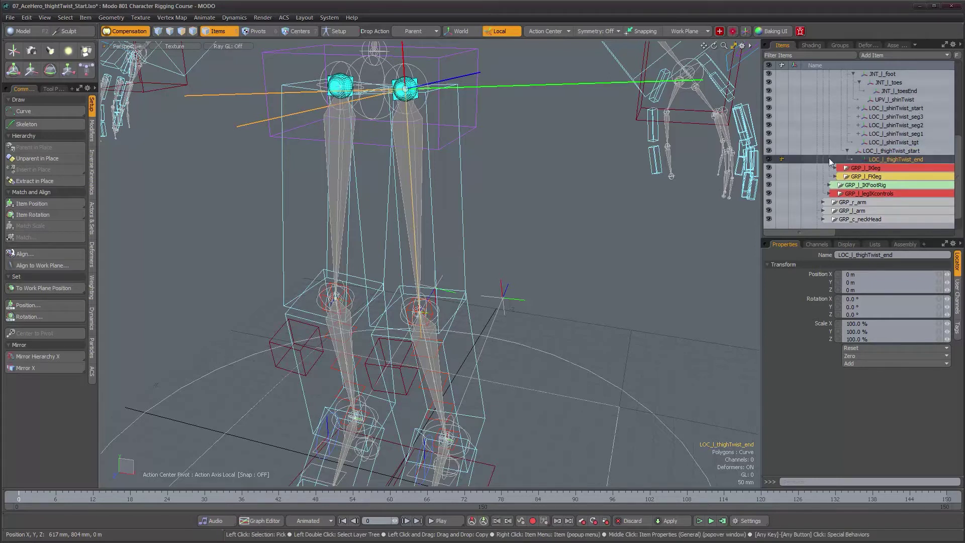
alt+drag(432, 214, 408, 219)
alt+right_drag(408, 219, 434, 216)
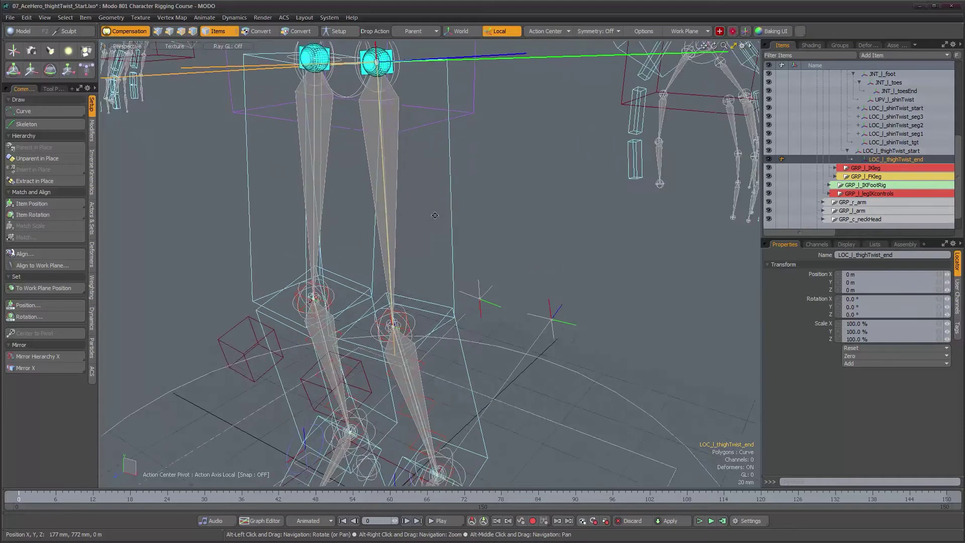
alt+middle_drag(435, 215, 448, 246)
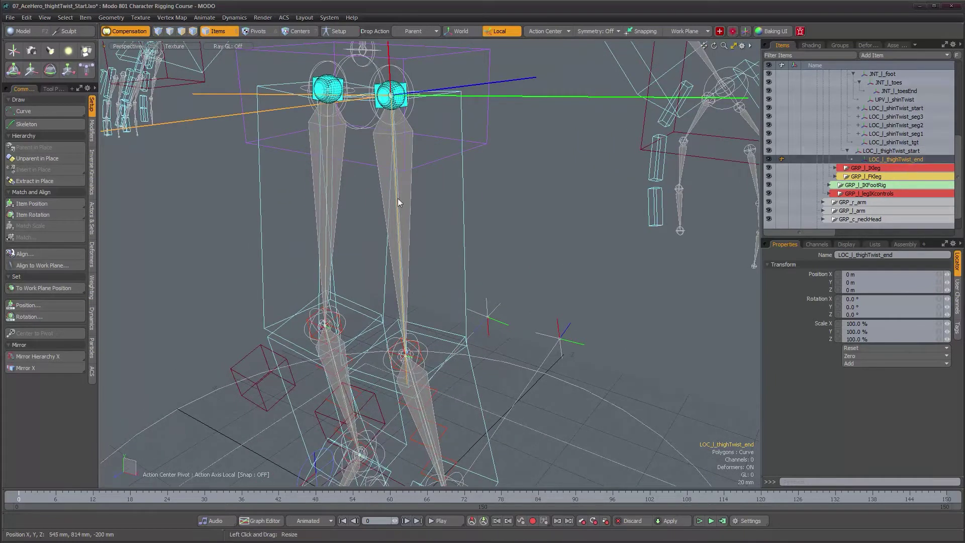
alt+drag(397, 198, 441, 132)
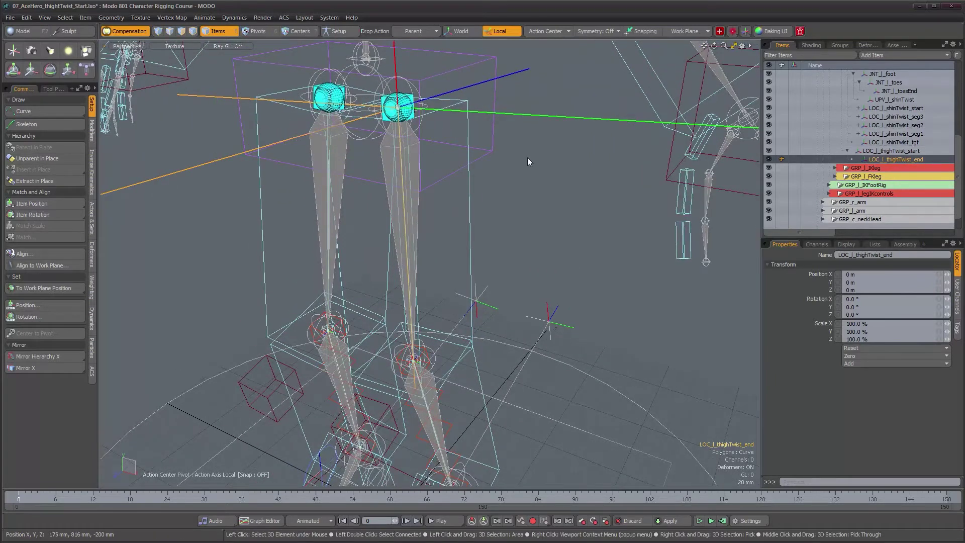
alt+drag(515, 236, 523, 239)
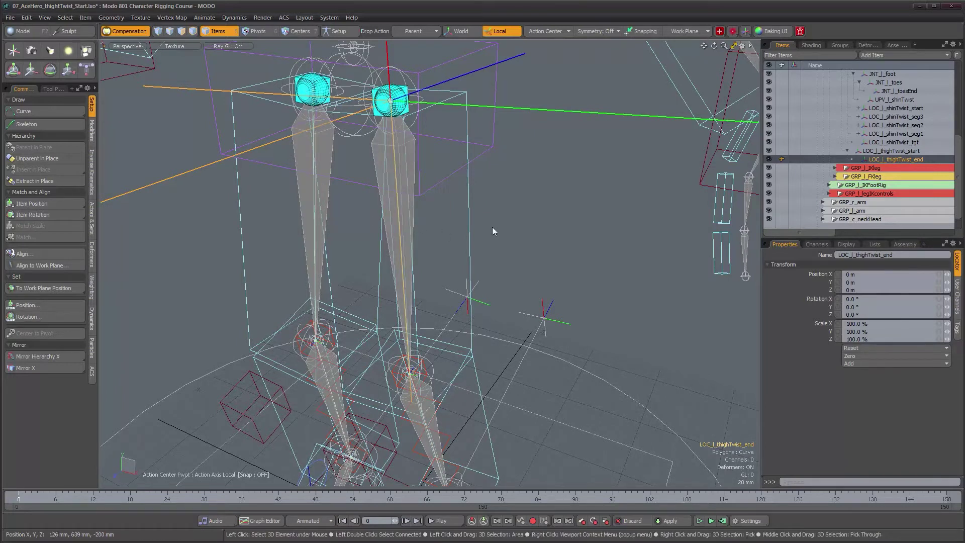
Set the drop action to Match Position and match LOC_l_thighTwist_end to the left calf joint, JNT_l_calf, at the knee.
click(412, 30)
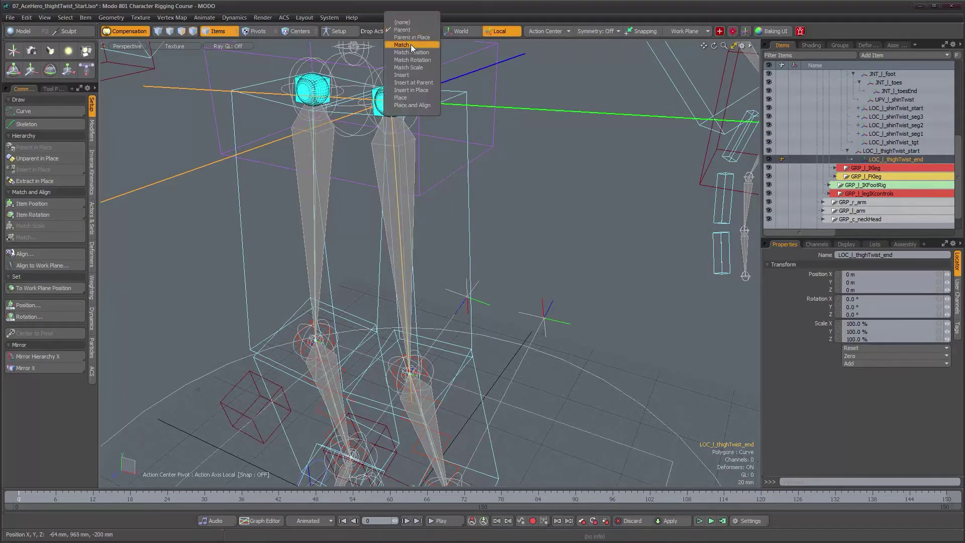
click(411, 52)
alt+drag(412, 53, 448, 233)
alt+middle_drag(444, 202, 442, 101)
alt+right_drag(442, 100, 478, 103)
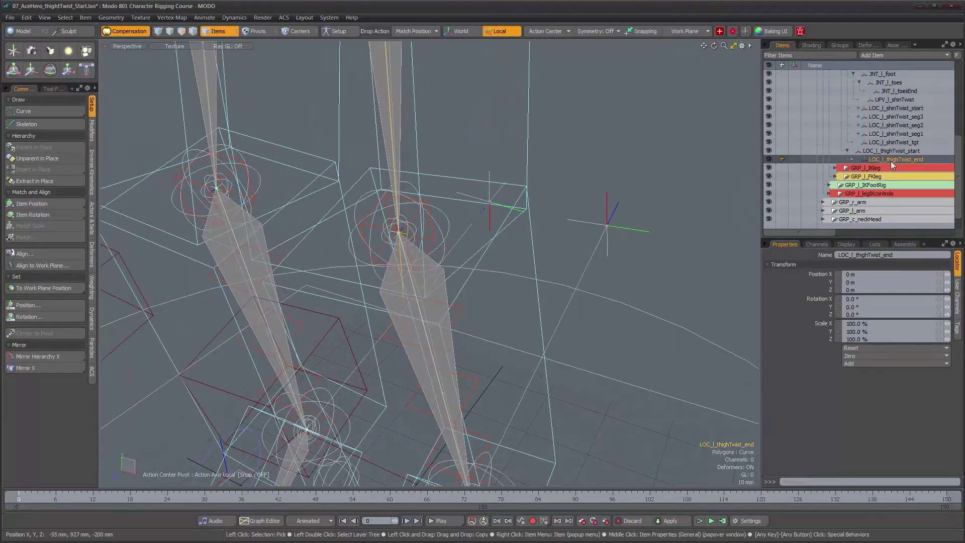
drag(891, 160, 442, 274)
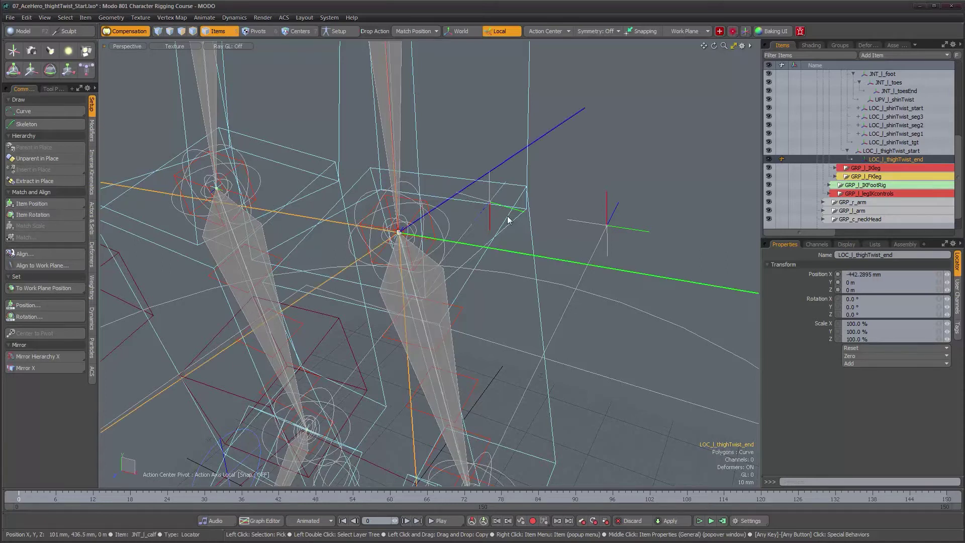
alt+right_drag(508, 217, 451, 216)
alt+drag(451, 216, 533, 151)
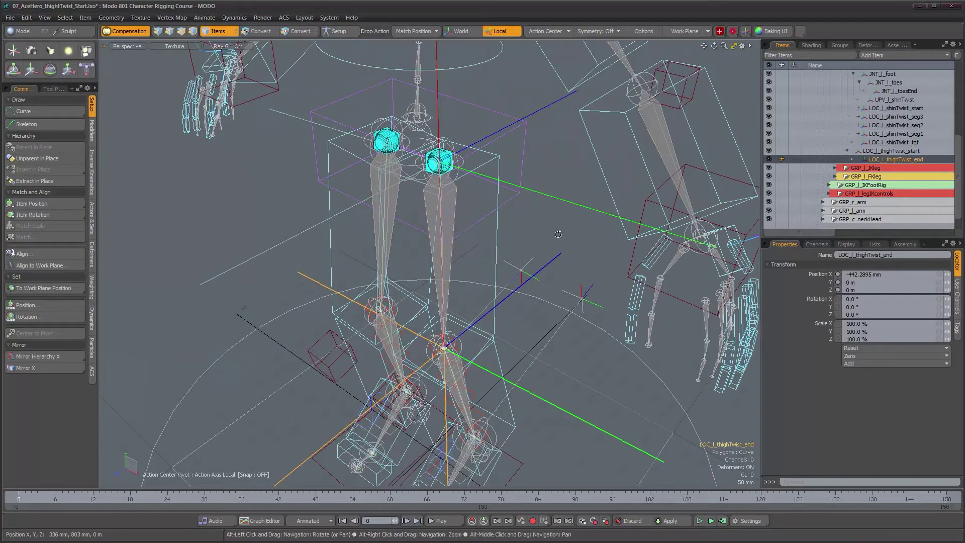
alt+drag(595, 253, 552, 207)
click(865, 275)
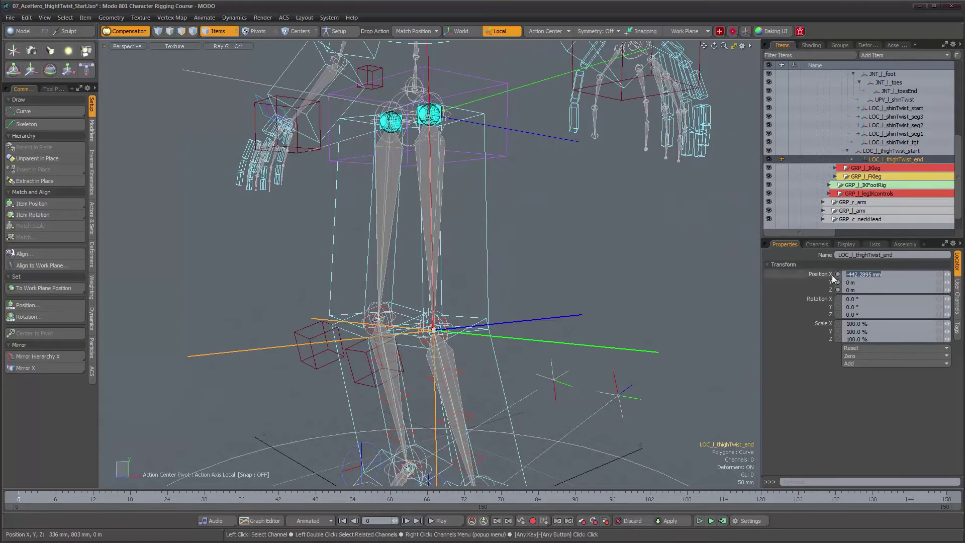
alt+drag(506, 226, 506, 252)
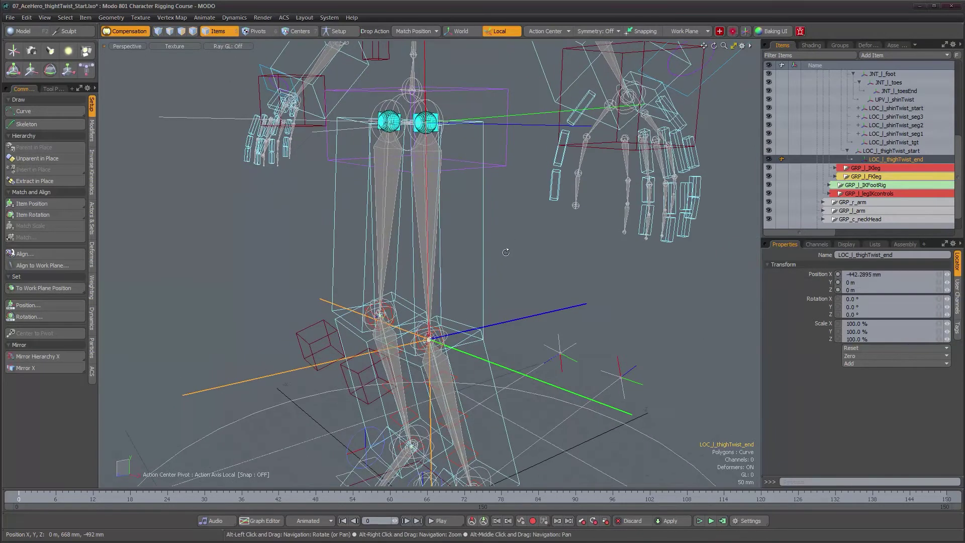
Duplicate LOC_l_thighTwist_end three times under LOC_l_thighTwist_start.
scroll(509, 252, up, 2)
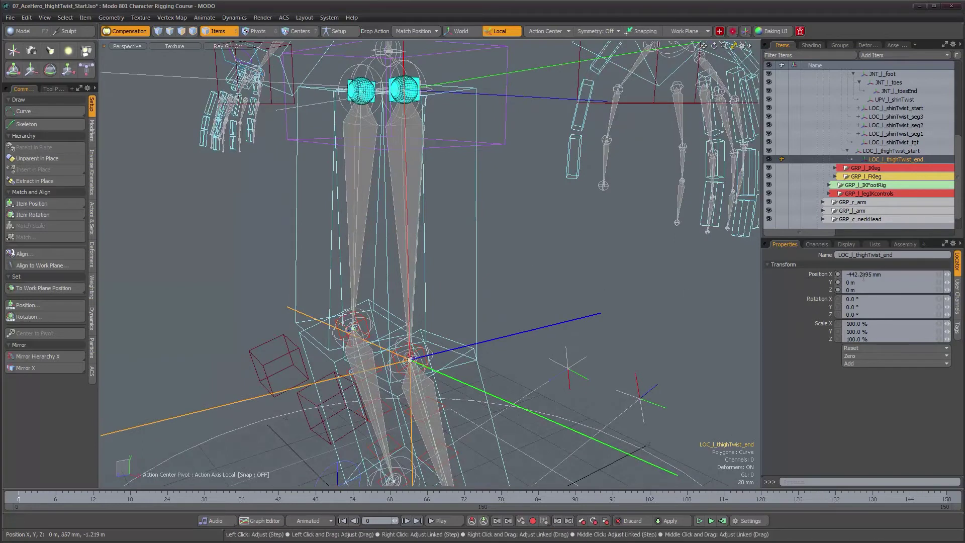
alt+drag(521, 232, 543, 236)
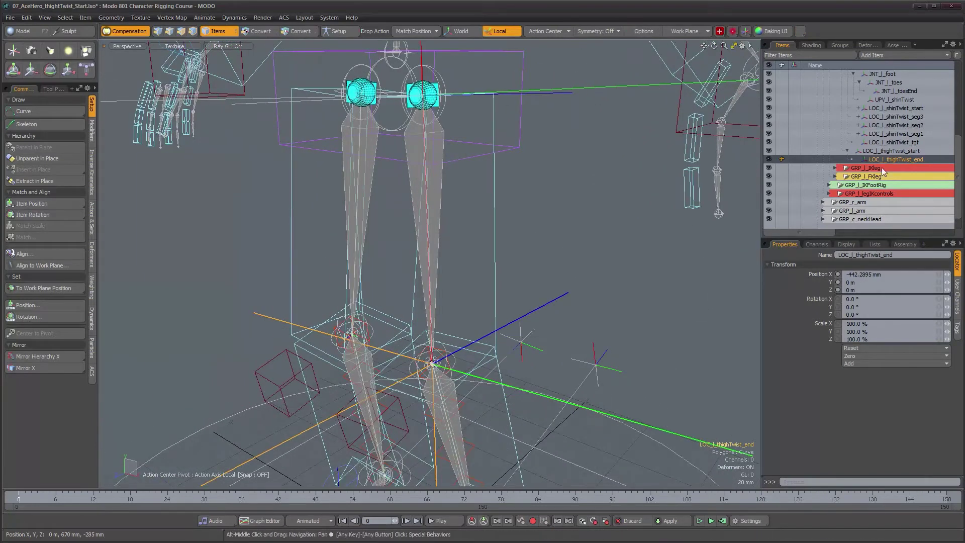
scroll(884, 166, down, 1)
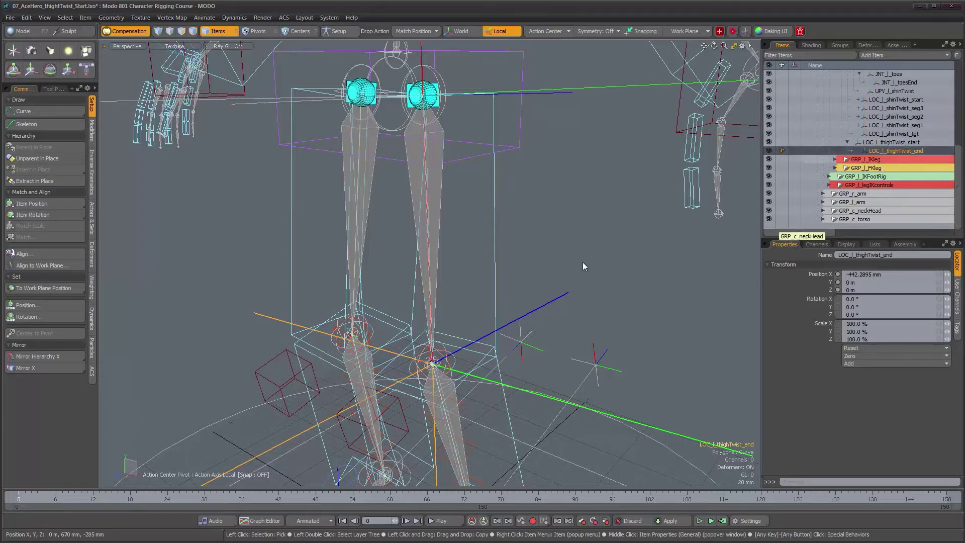
scroll(472, 274, down, 1)
alt+middle_drag(472, 321, 468, 232)
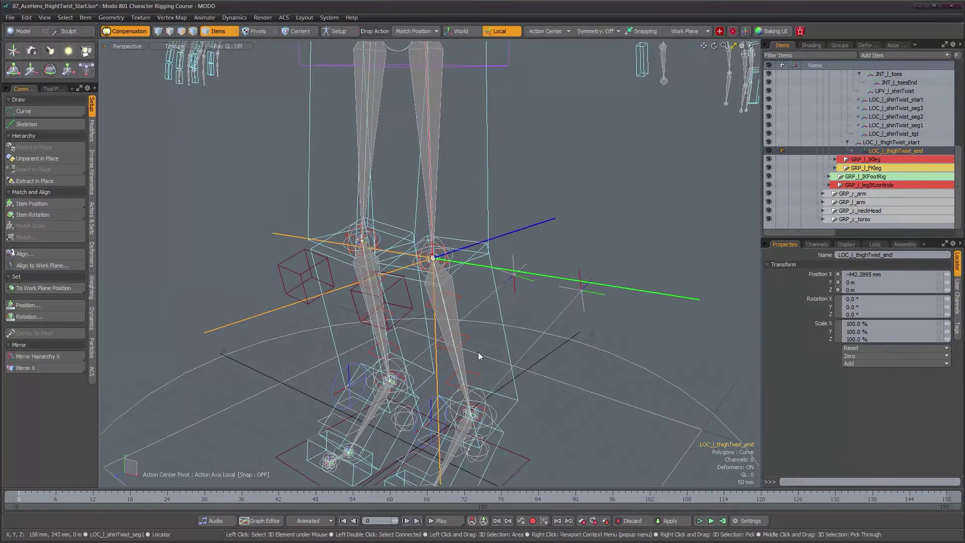
alt+middle_drag(565, 168, 560, 228)
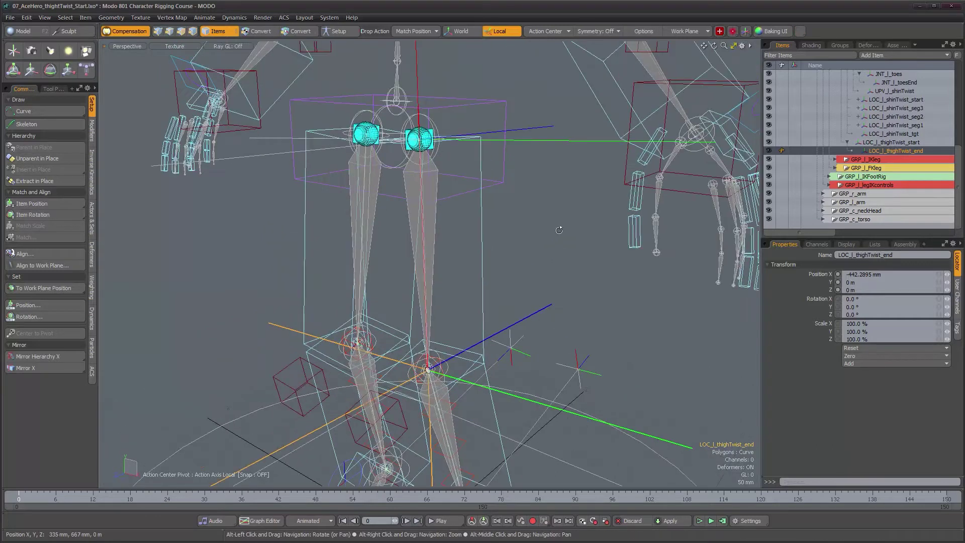
alt+drag(559, 234, 559, 246)
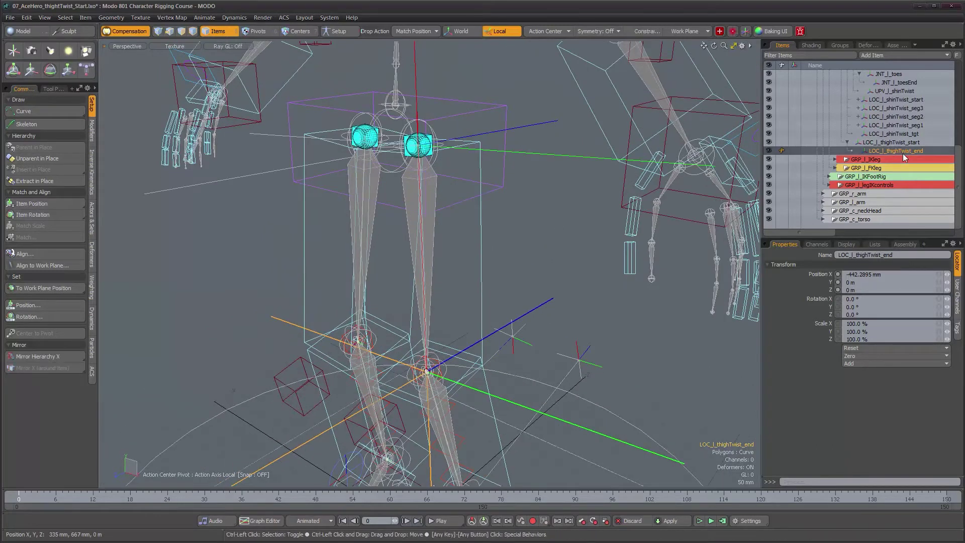
key(ctrl+d)
key(ctrl+d)
key(ctrl+d)
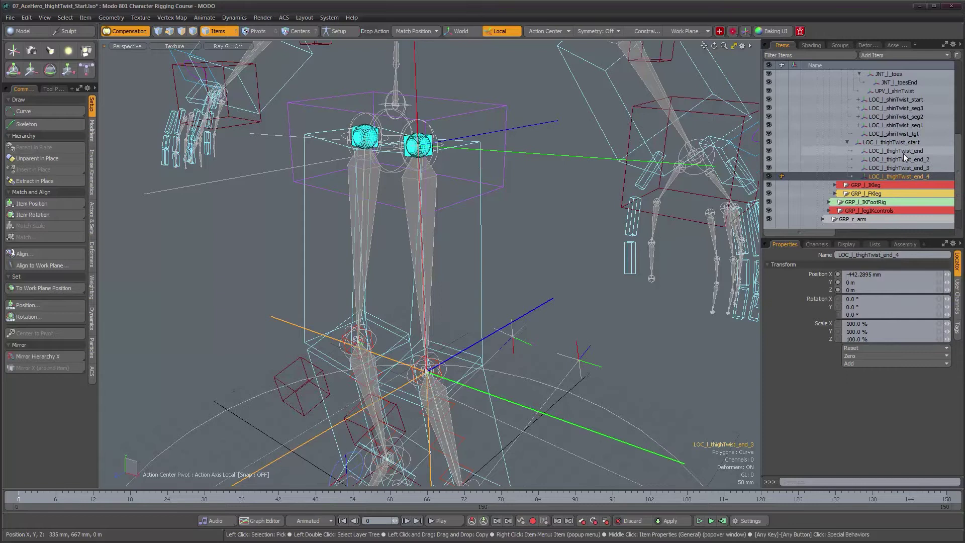
Rename the first two copies of LOC_l_thighTwist_end as LOC_l_thighTwist_seg1 and LOC_l_thighTwist_seg2.
click(931, 161)
double_click(932, 161)
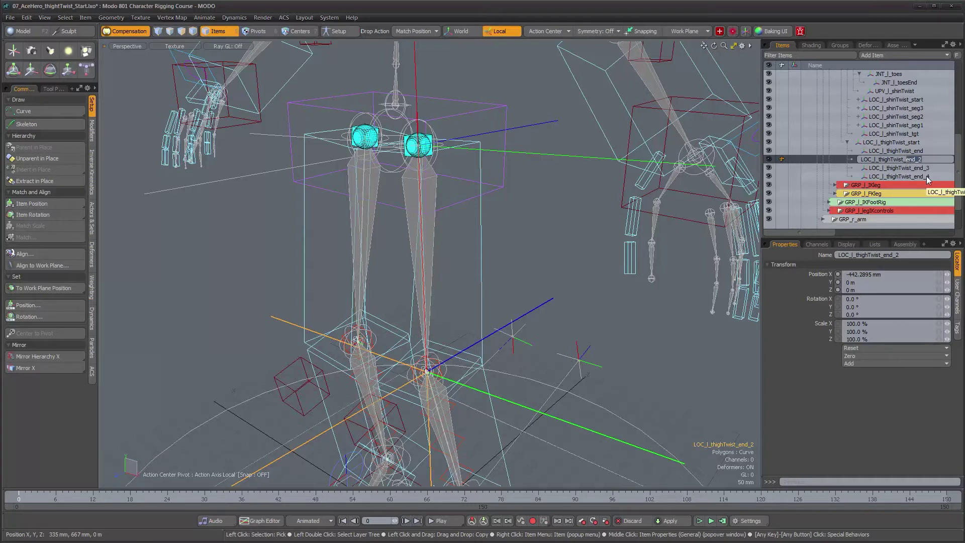
text(seg1)
key(Return)
click(923, 170)
double_click(923, 170)
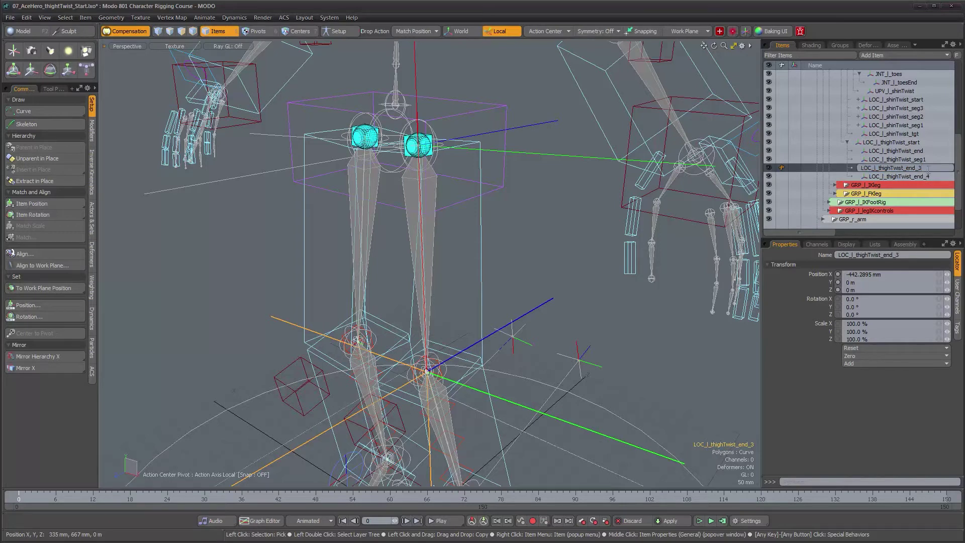
text(seg2)
key(Return)
Rename the remaining copy of LOC_l_thighTwist_end as LOC_l_thighTwist_seg3.
click(925, 177)
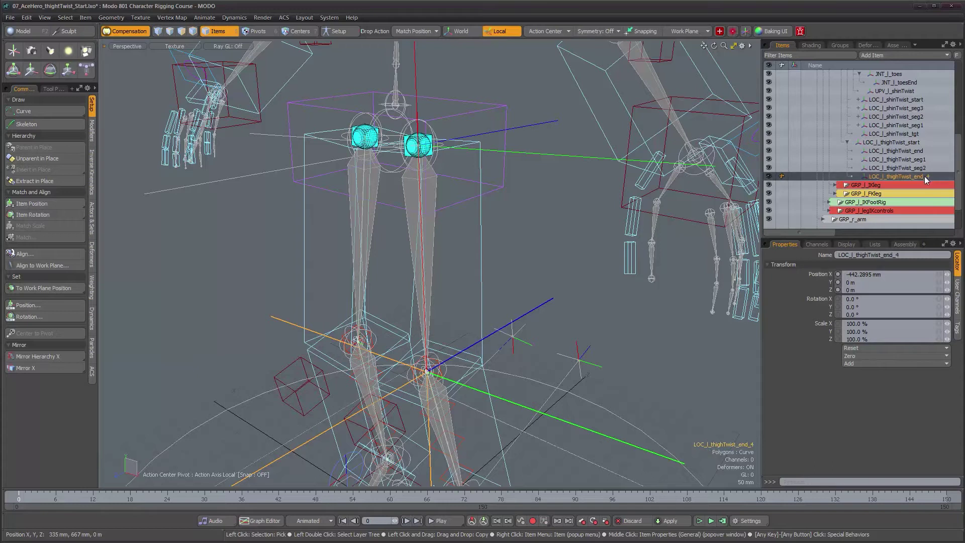
click(925, 177)
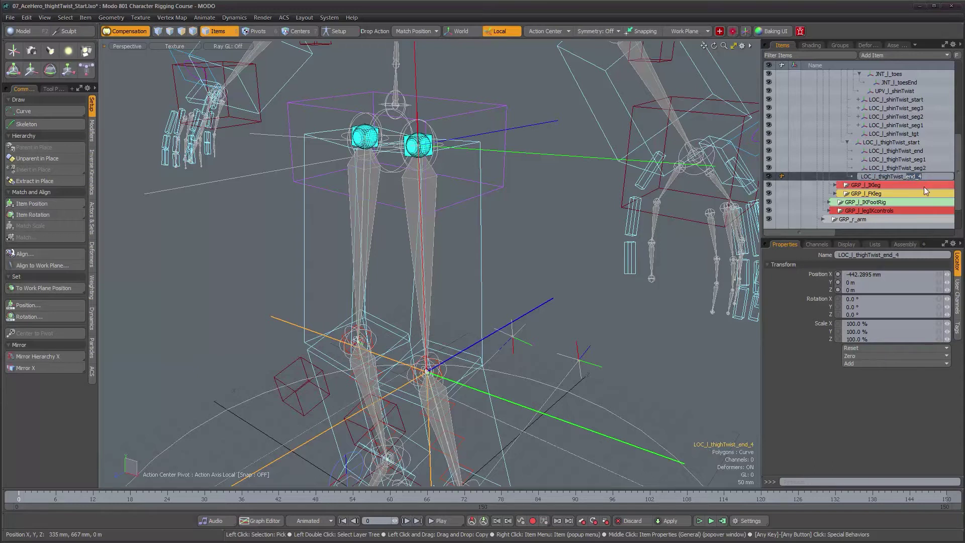
text(seg3)
key(Return)
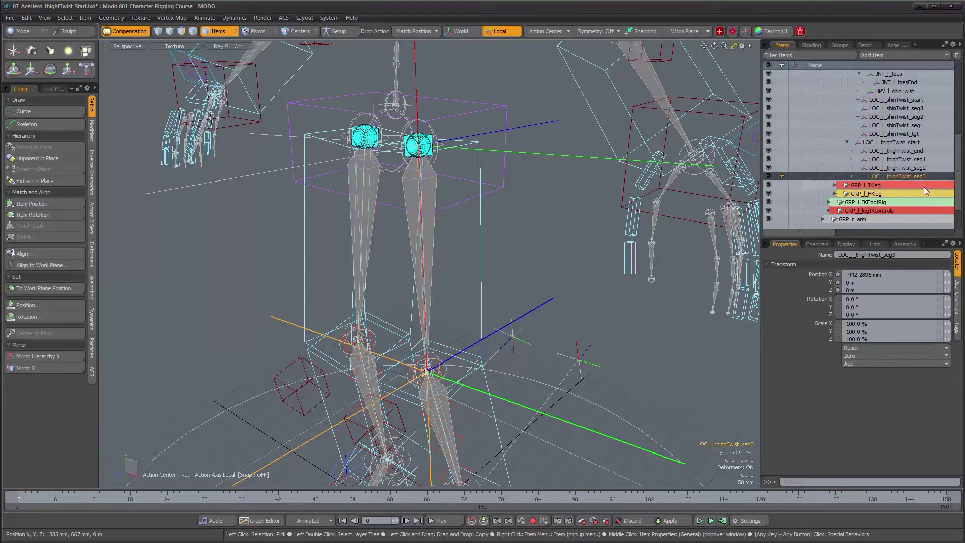
Chain the segment locators by parenting LOC_l_thighTwist_seg3 under seg2 and seg2 under seg1, and expand the hierarchy.
drag(908, 176, 906, 162)
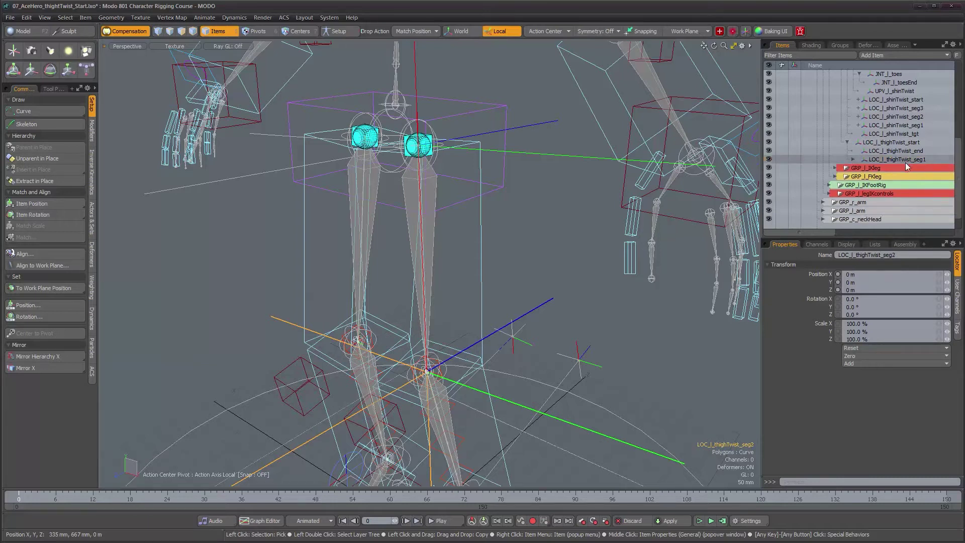
click(852, 160)
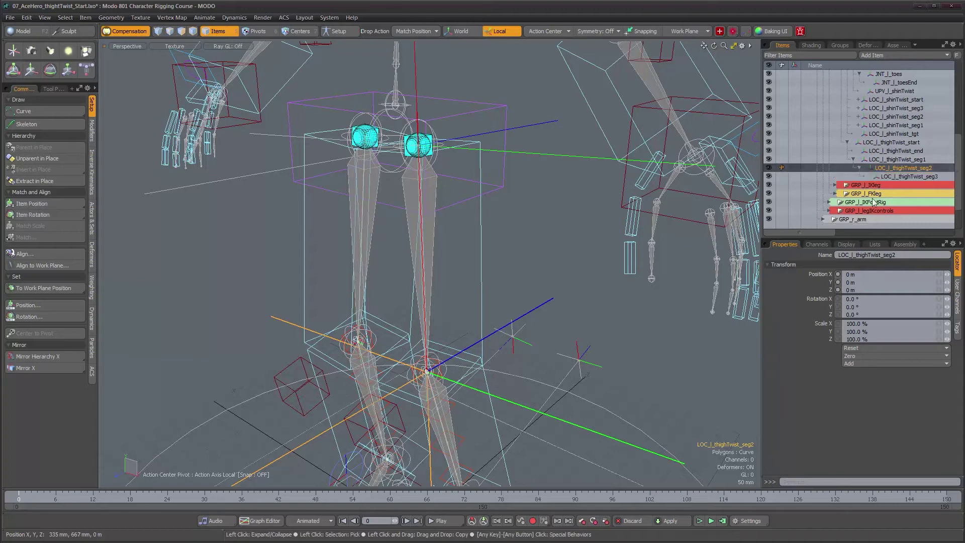
Set the X position of LOC_l_thighTwist_seg1 to a quarter of its distance to the knee, -110.5724 mm.
click(901, 158)
alt+drag(443, 263, 498, 248)
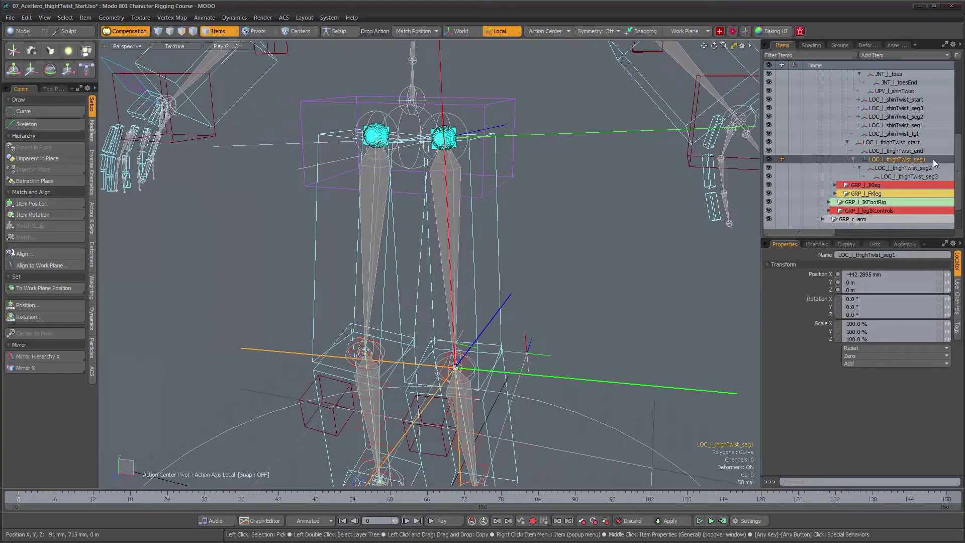
alt+drag(532, 276, 539, 284)
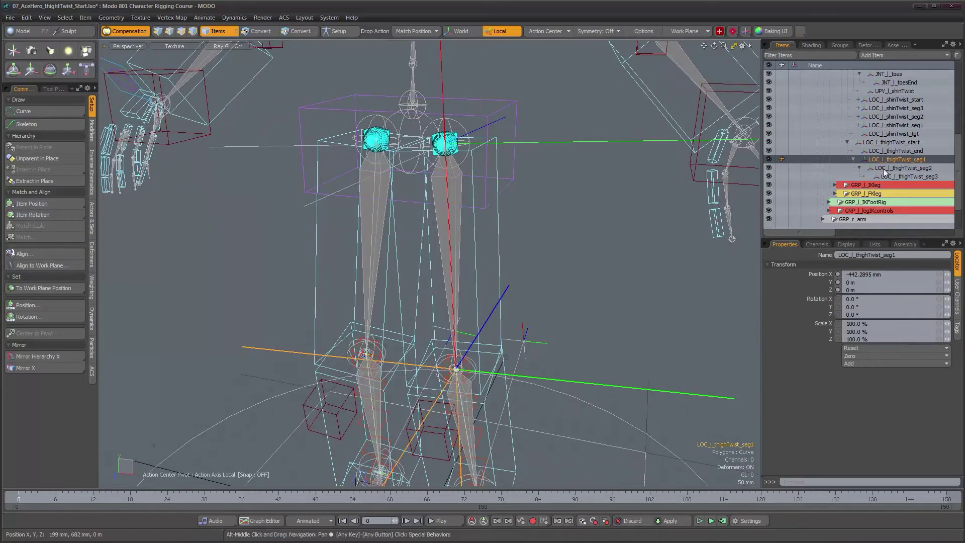
alt+drag(545, 206, 545, 167)
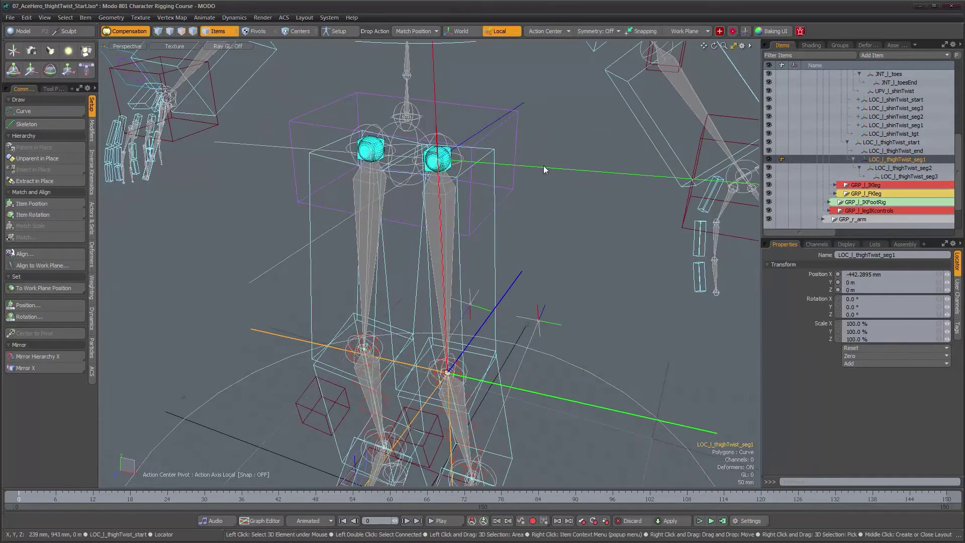
alt+drag(571, 246, 607, 236)
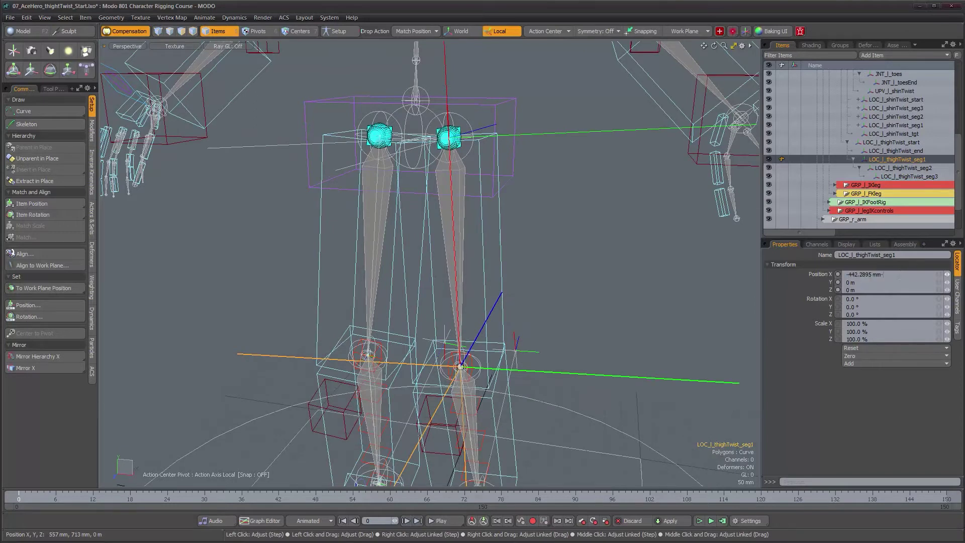
key(Return)
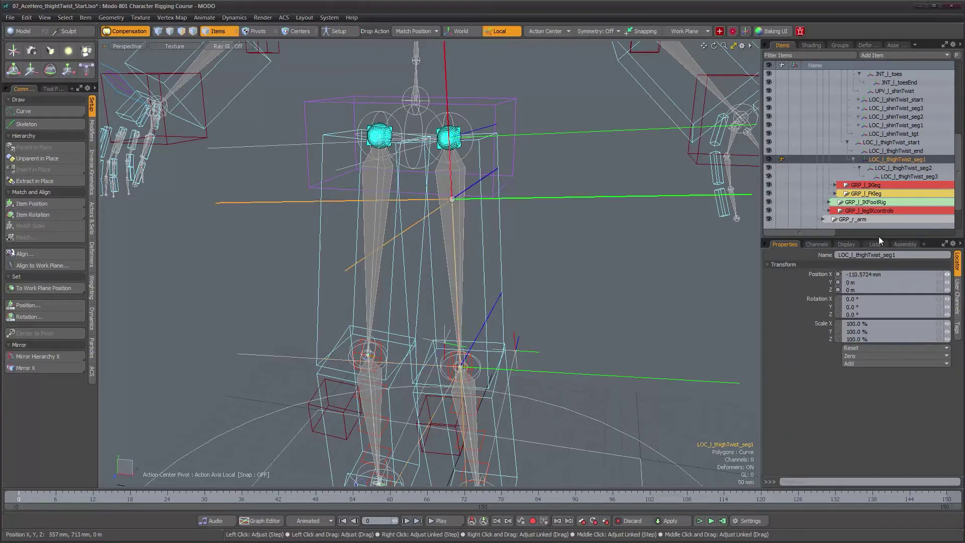
Copy the X position of LOC_l_thighTwist_seg1, -110.5724 mm, to LOC_l_thighTwist_seg2.
alt+drag(462, 193, 480, 191)
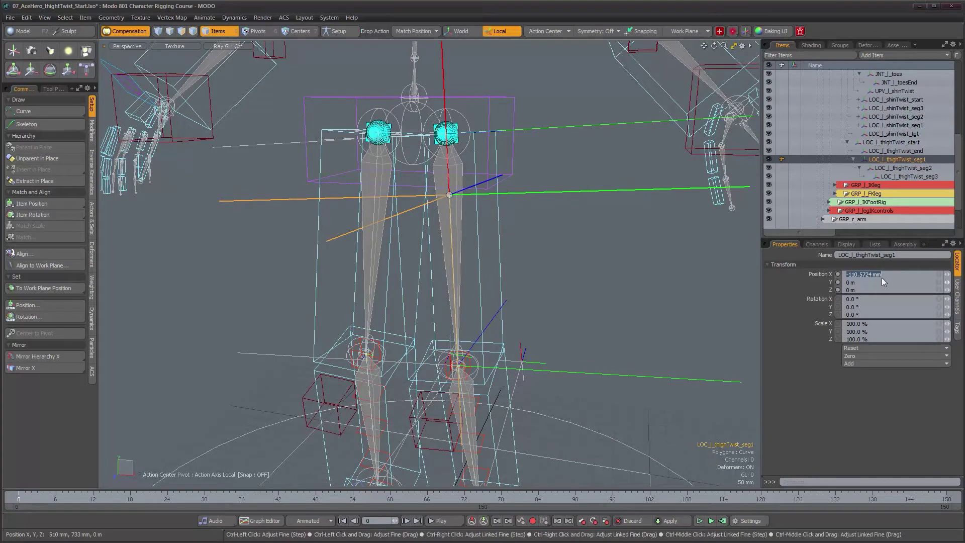
key(Down)
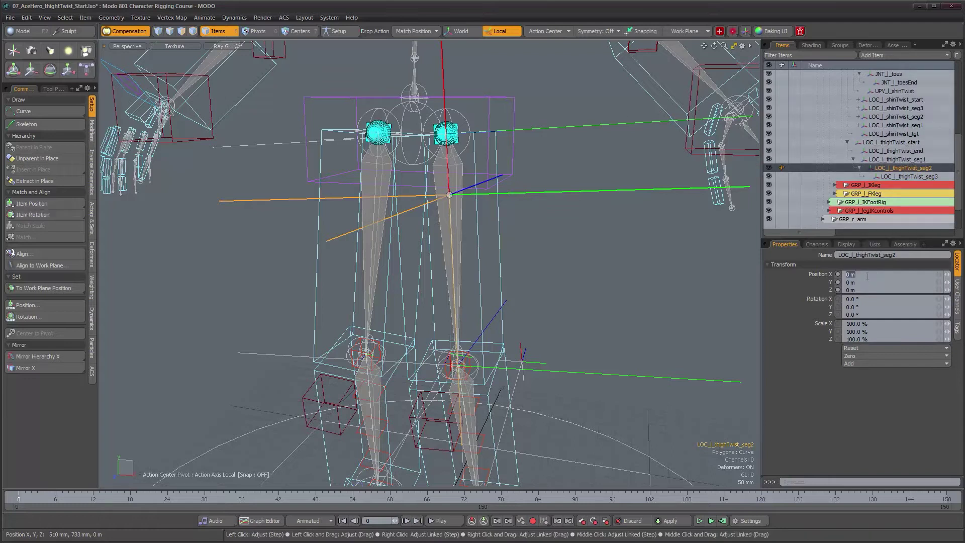
key(Return)
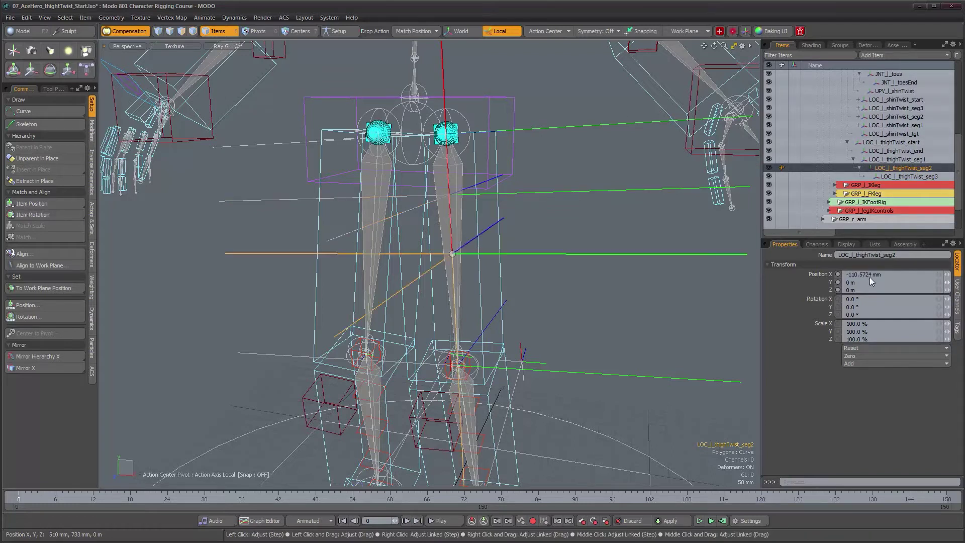
Give LOC_l_thighTwist_seg3 the same X position of -110.5724 mm and check the even spacing along the thigh.
click(913, 175)
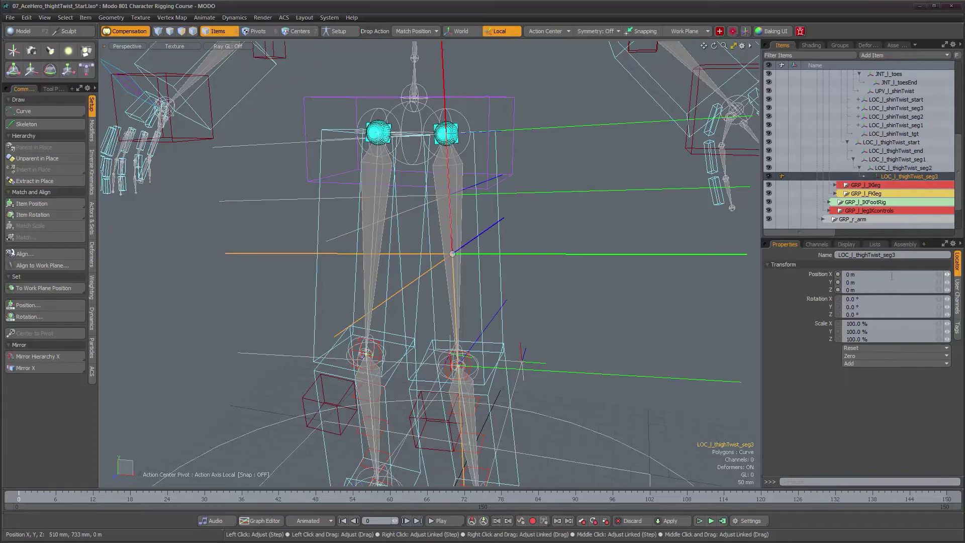
alt+drag(503, 192, 529, 210)
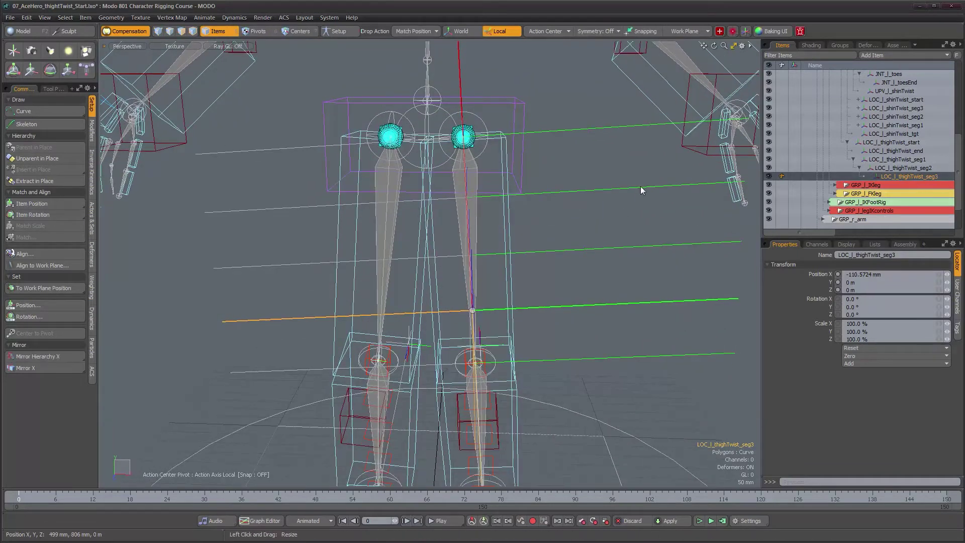
alt+drag(640, 186, 574, 154)
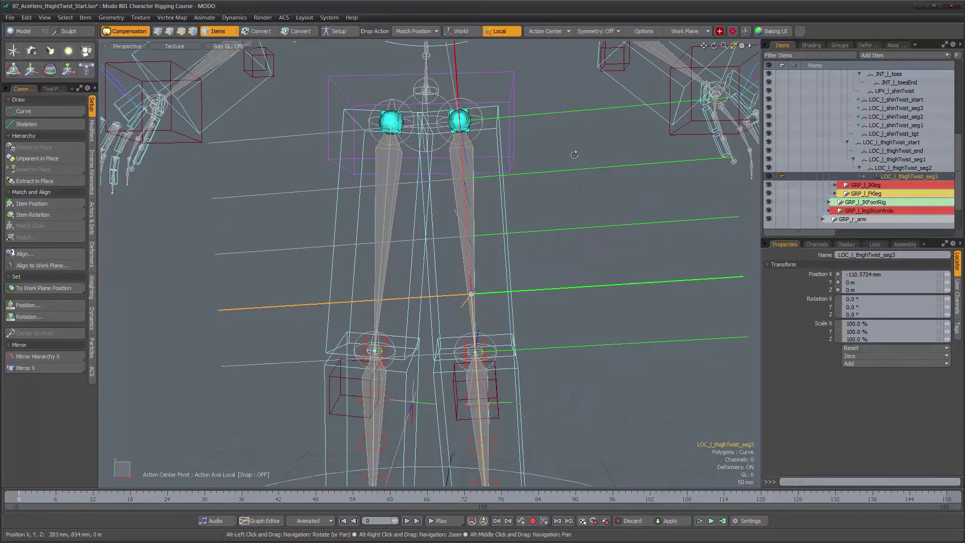
alt+drag(632, 318, 596, 303)
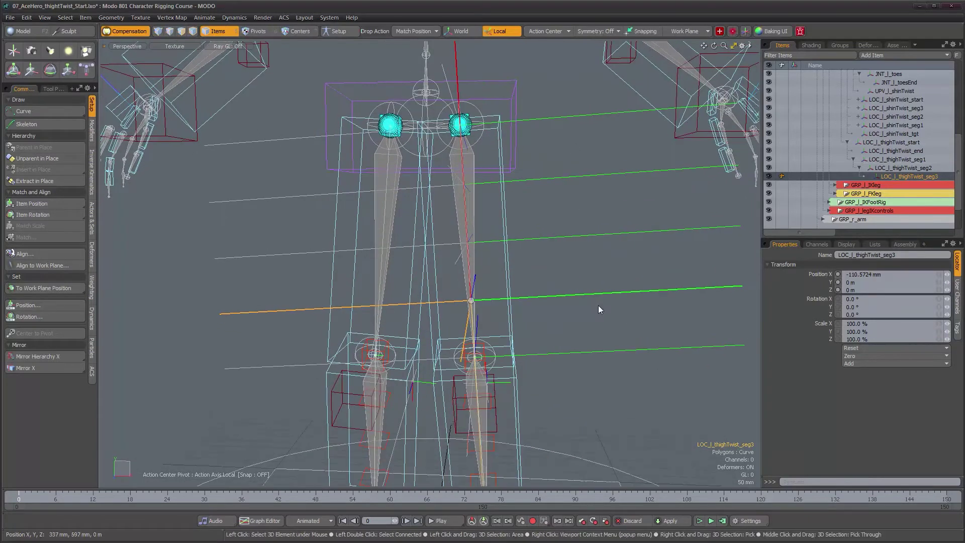
shift+click(915, 158)
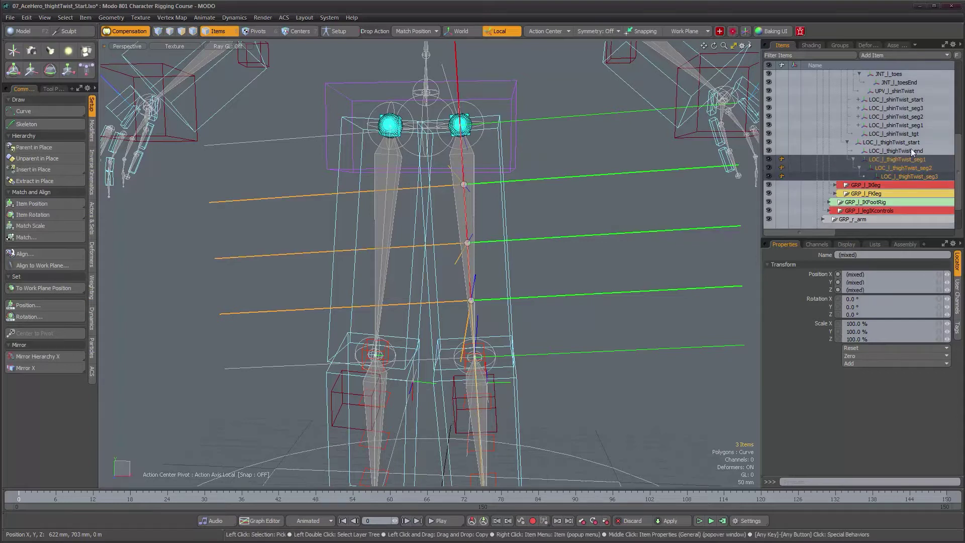
shift+click(909, 142)
alt+drag(755, 221, 741, 217)
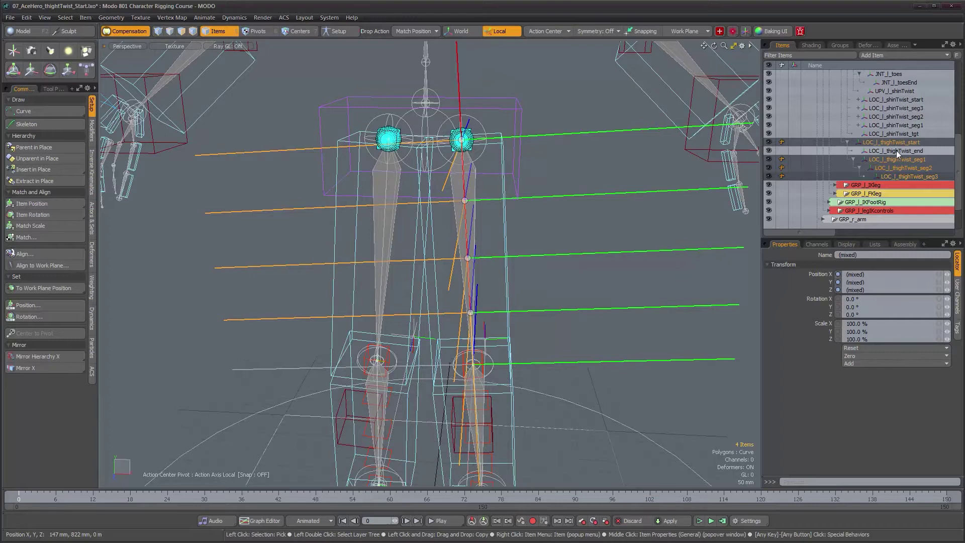
alt+drag(643, 278, 659, 334)
click(619, 329)
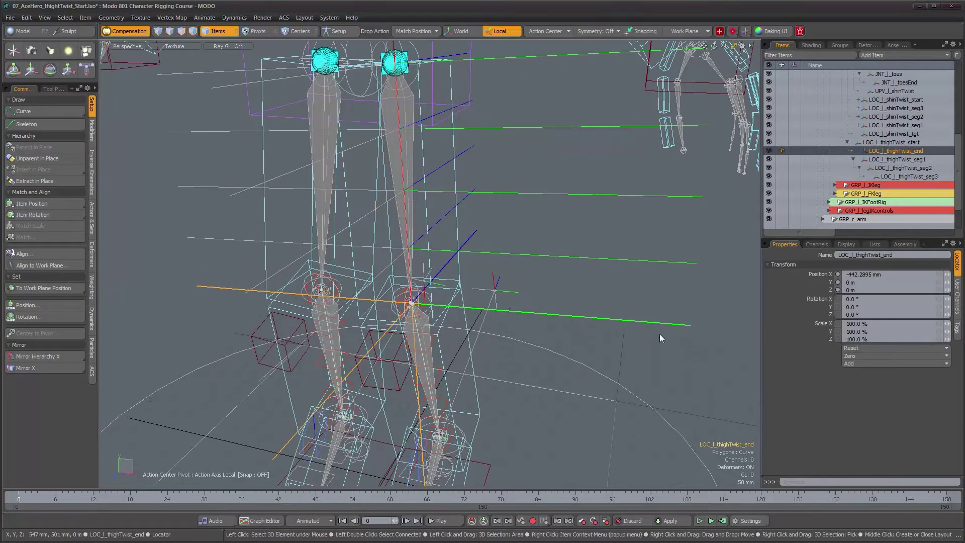
click(648, 325)
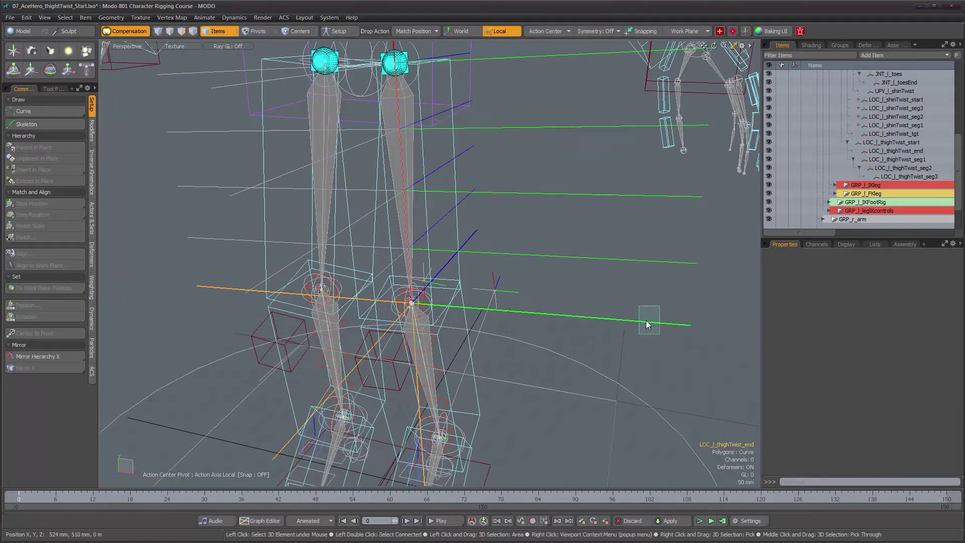
Give LOC_l_thighTwist_start and the seg1, seg2 and seg3 locators a custom locator shape, with Solid turned off.
click(895, 175)
ctrl+click(896, 167)
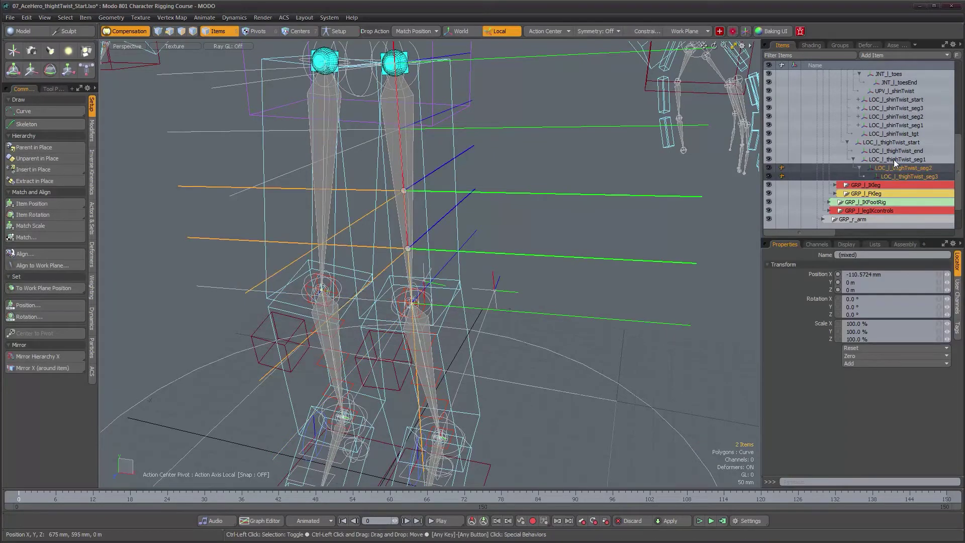
ctrl+click(894, 159)
ctrl+click(894, 144)
alt+drag(580, 235, 527, 268)
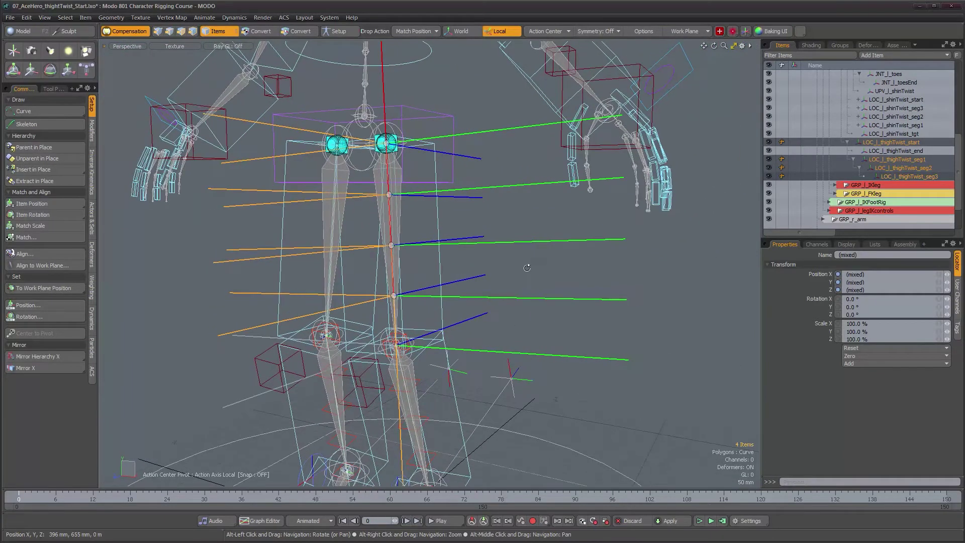
click(847, 244)
click(959, 300)
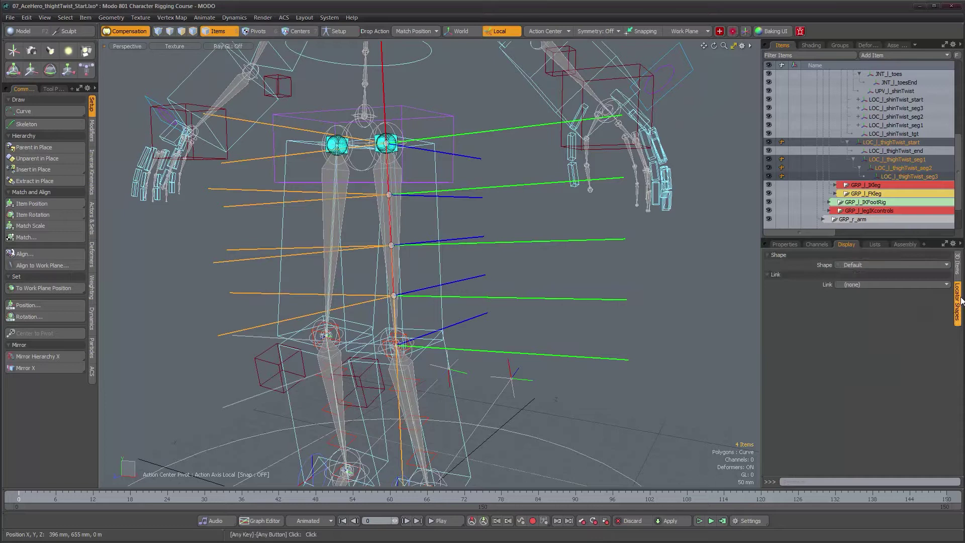
click(892, 265)
click(879, 275)
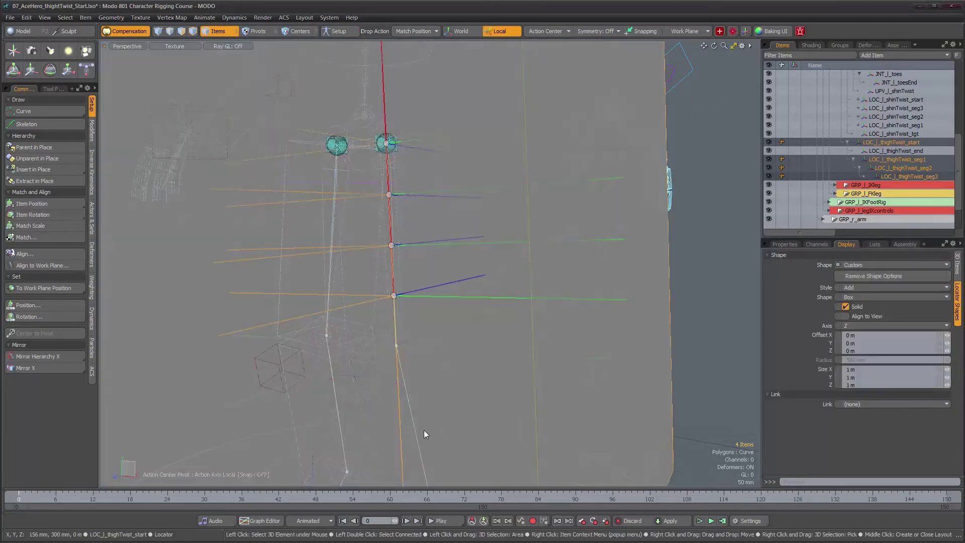
click(847, 307)
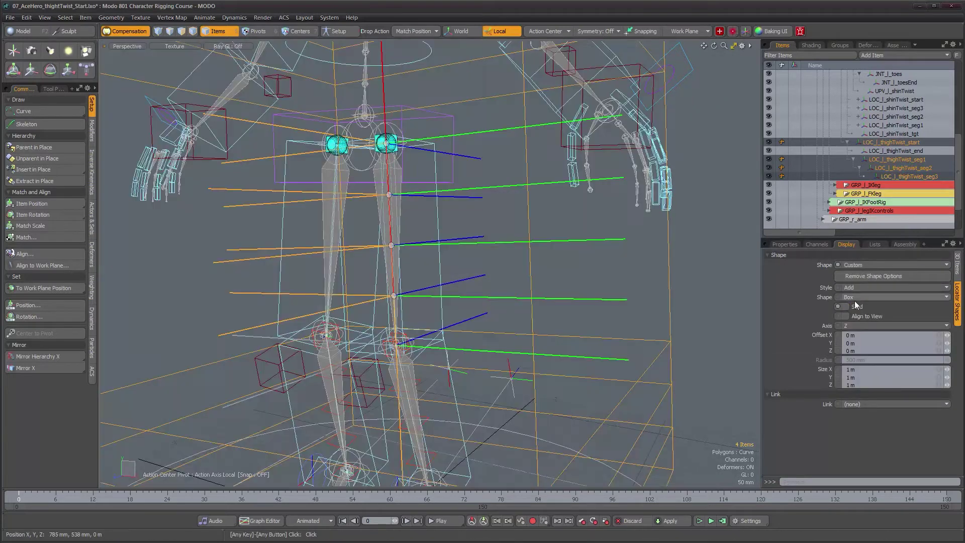
Set the selected start and segment locators' shape to Plane, with the Replace style and the X axis.
click(855, 299)
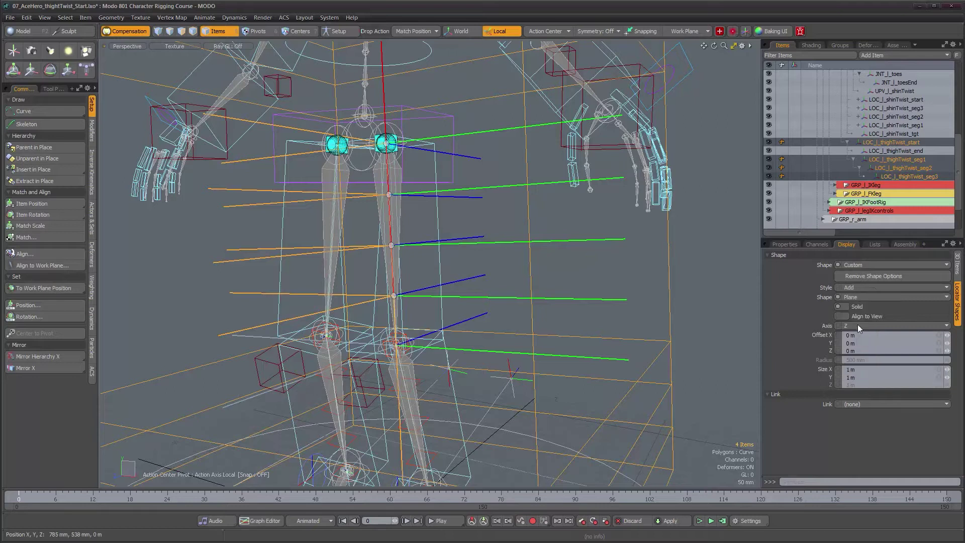
click(861, 287)
click(861, 300)
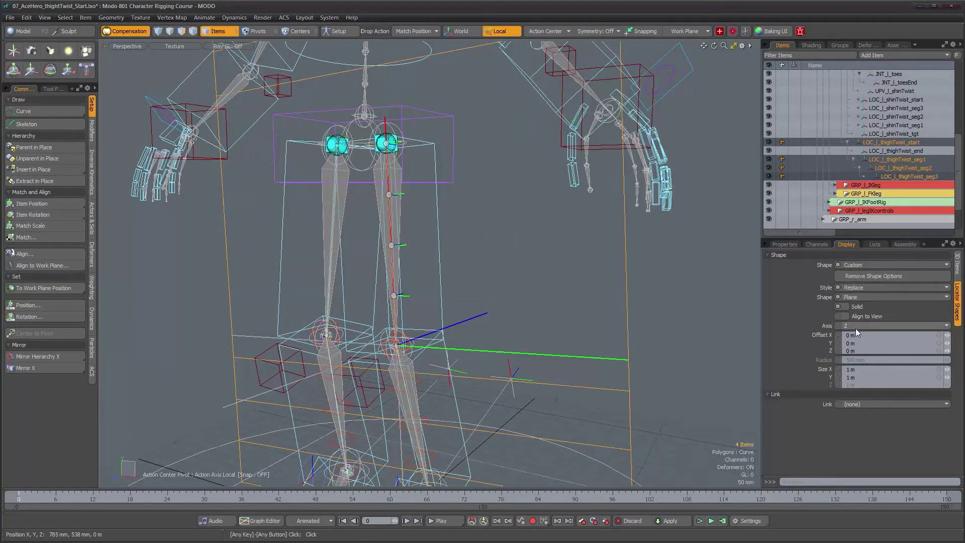
click(855, 328)
click(855, 312)
Shrink the start and segment locators' planes to about 87 mm in Y and Z so they surround the left thigh.
alt+drag(455, 314, 555, 319)
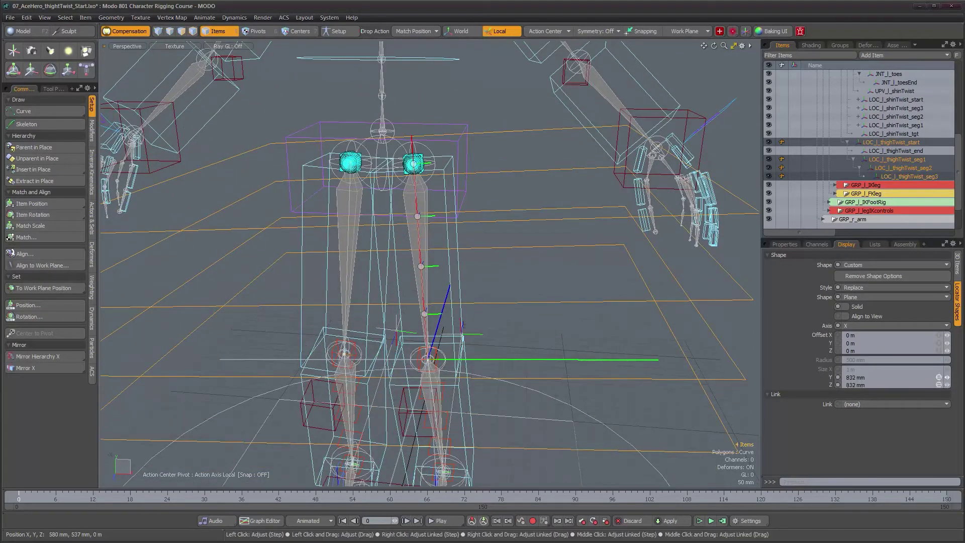
drag(947, 377, 908, 378)
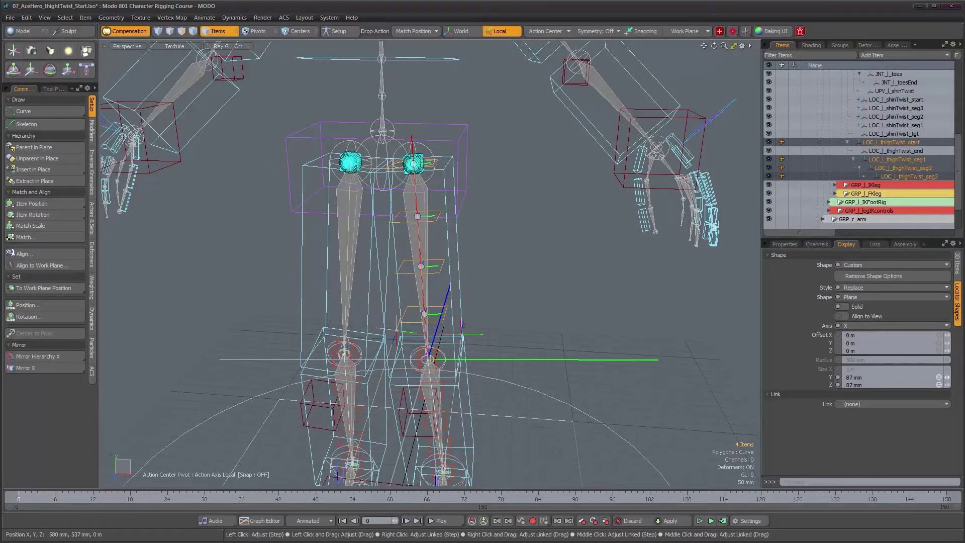
drag(906, 379, 906, 377)
alt+drag(638, 301, 595, 267)
Add draw options to the start and segment locators and set both Wireframe and Fill to User.
click(957, 264)
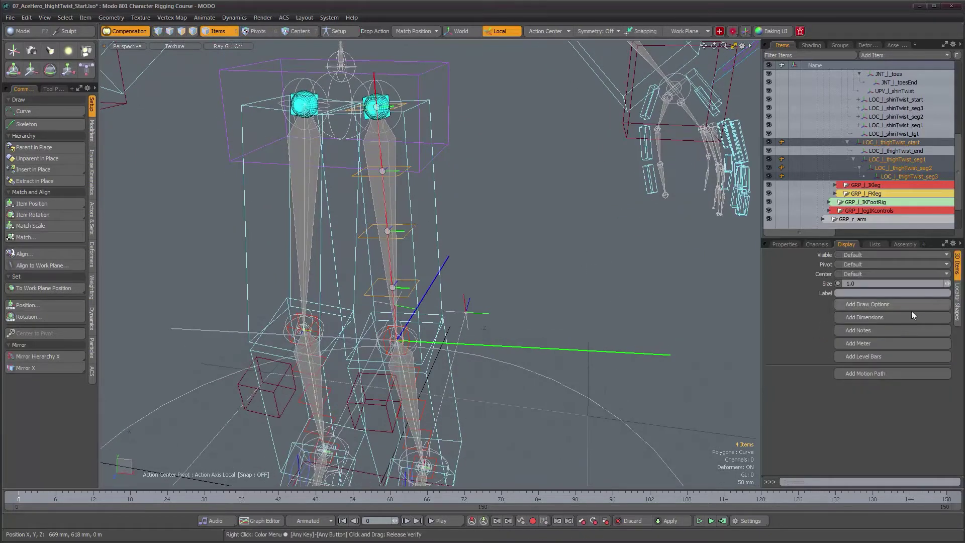
click(880, 304)
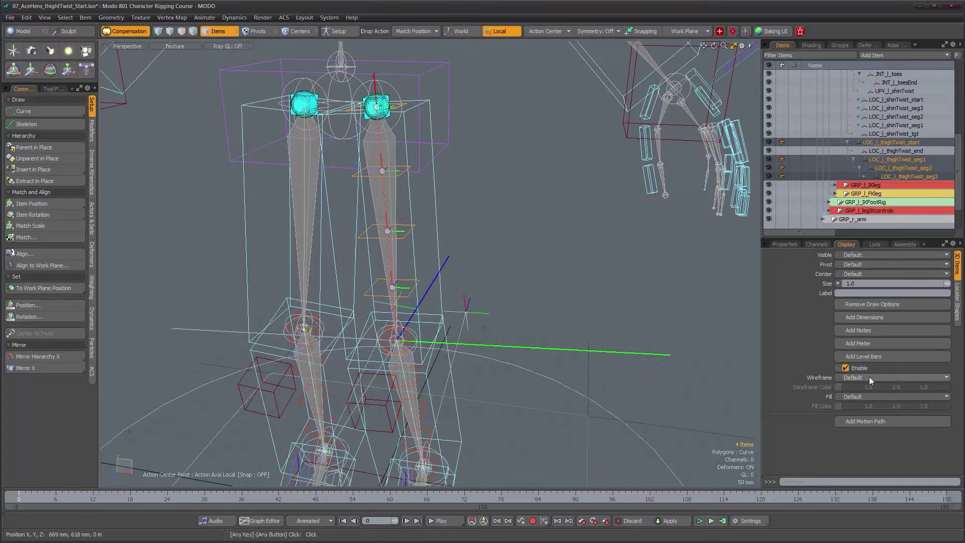
click(870, 377)
click(869, 386)
click(866, 396)
click(867, 412)
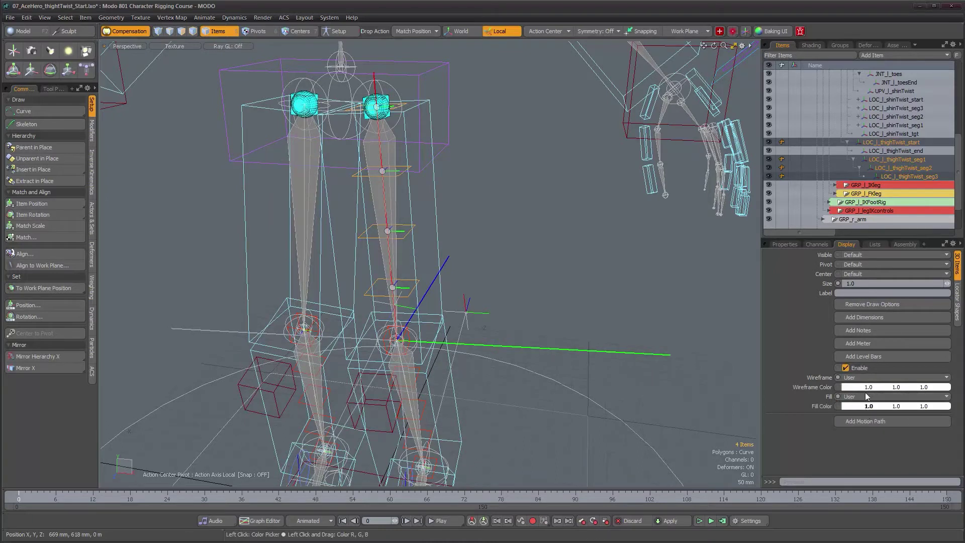
Color the start and segment locators orange-red, with wireframe 1.0, 0.17, 0.02 and fill 1.0, 0.21, 0.01.
click(868, 387)
drag(641, 301, 661, 313)
click(884, 408)
click(883, 409)
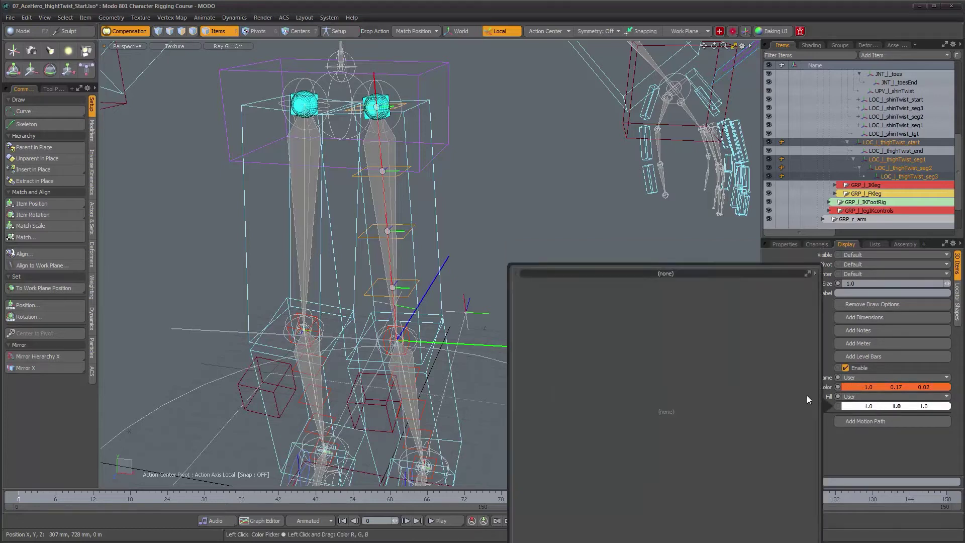
click(657, 323)
click(558, 219)
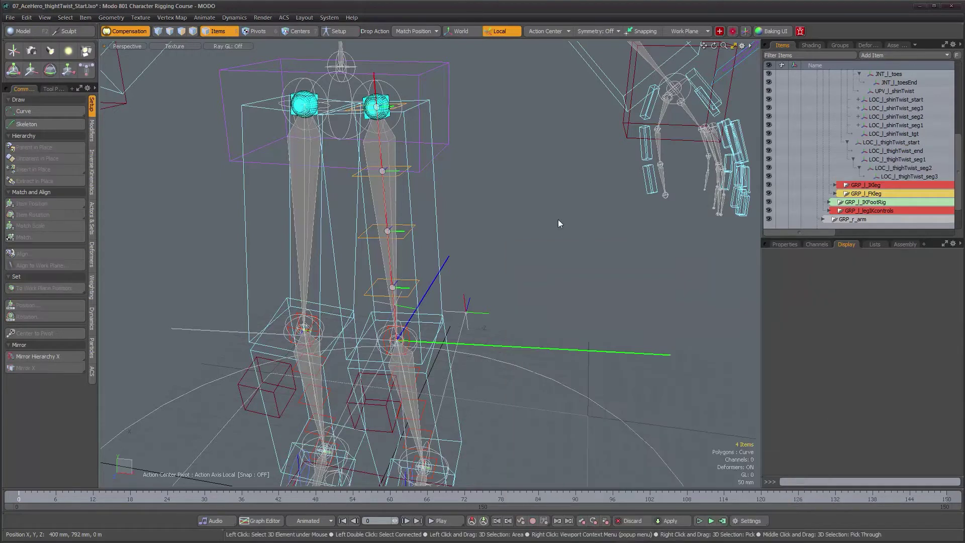
alt+drag(503, 252, 500, 224)
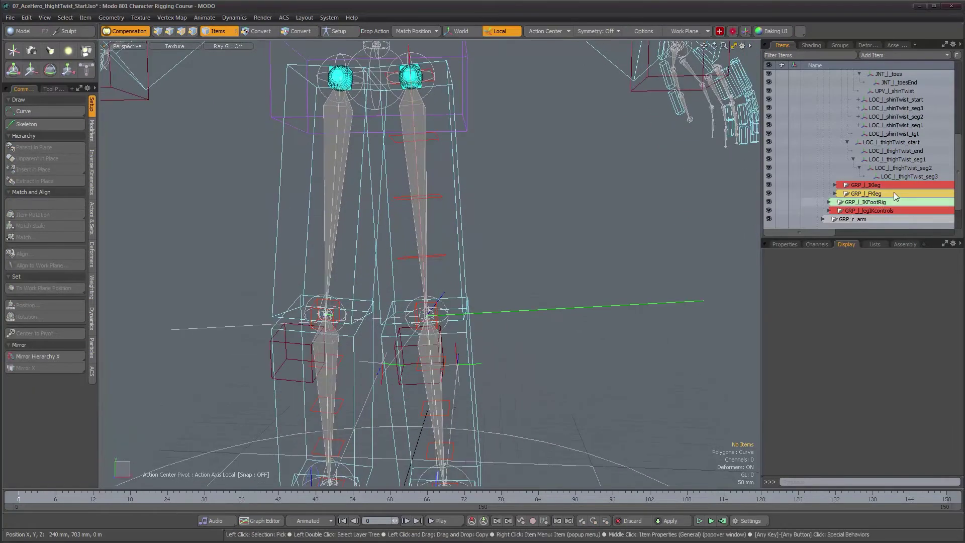
Give LOC_l_thighTwist_end a custom Box shape with the Replace style.
click(915, 152)
alt+drag(545, 250, 534, 258)
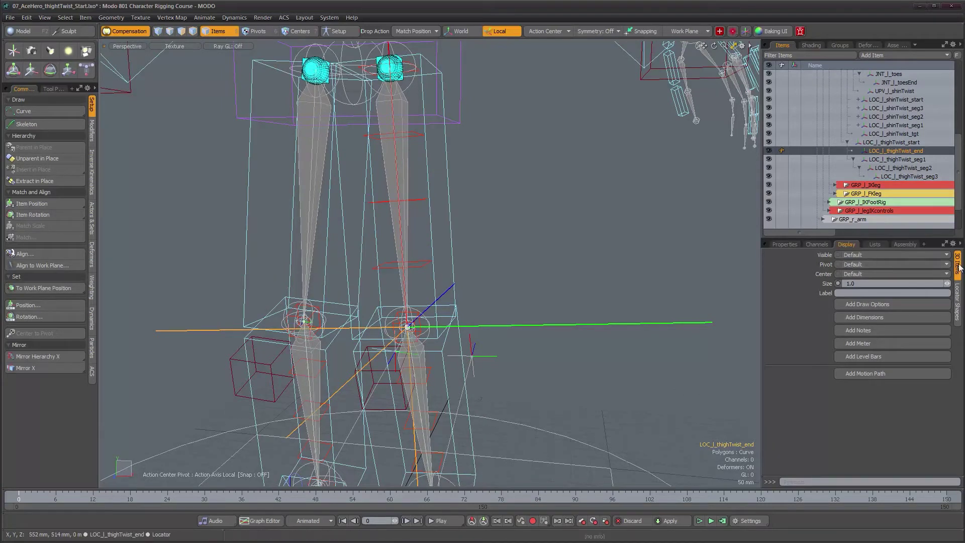
click(958, 295)
click(880, 266)
click(880, 273)
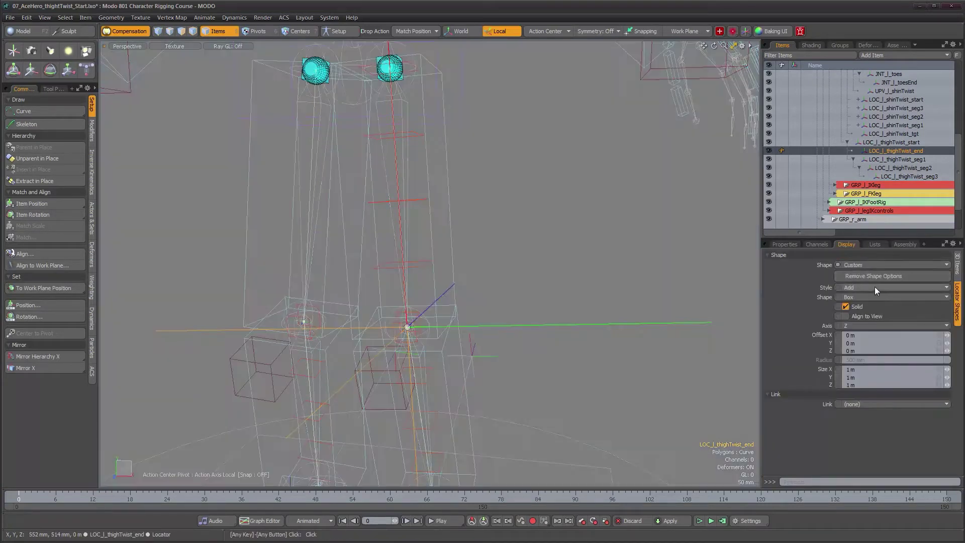
click(860, 290)
click(861, 297)
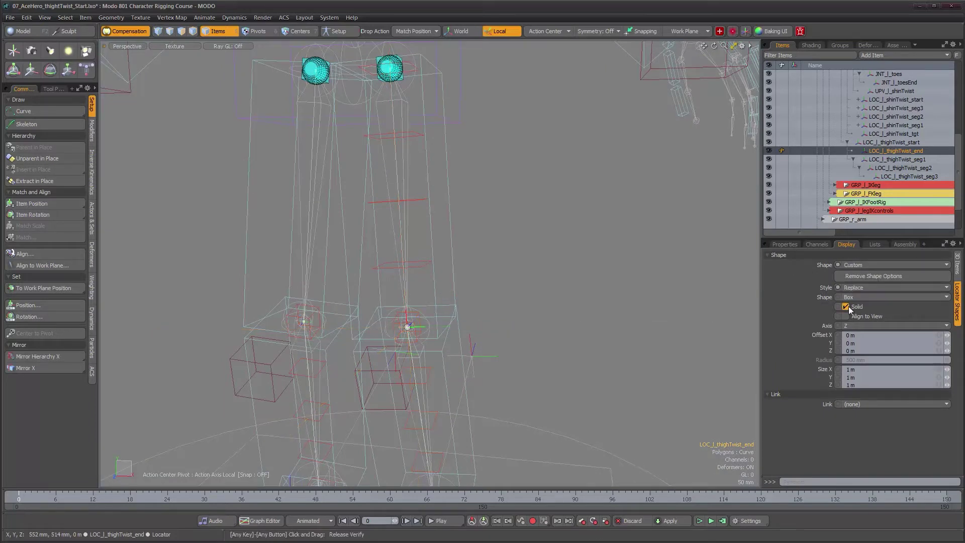
Turn off Solid for LOC_l_thighTwist_end and size its box to 74.8 mm in X, Y and Z.
click(939, 369)
drag(947, 369, 824, 369)
alt+drag(483, 307, 470, 322)
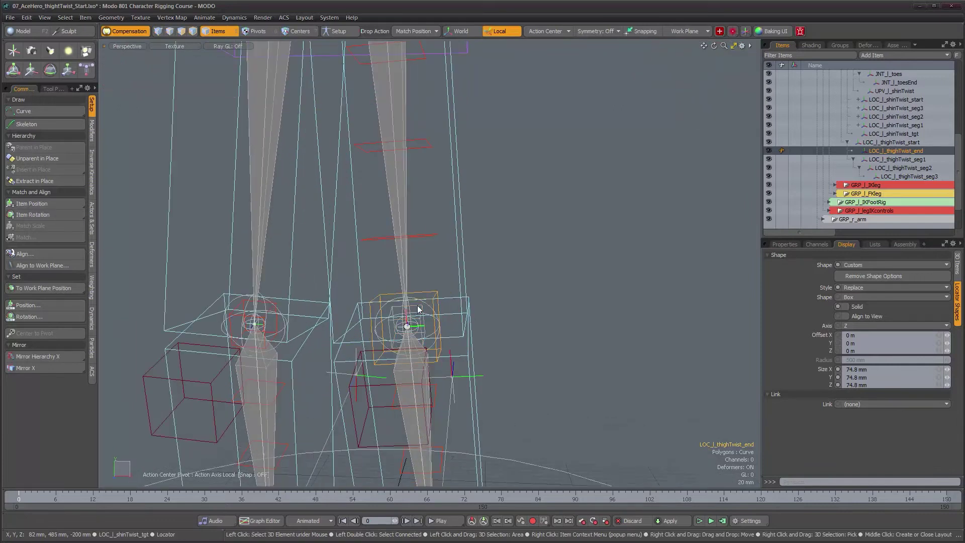
alt+drag(538, 293, 565, 304)
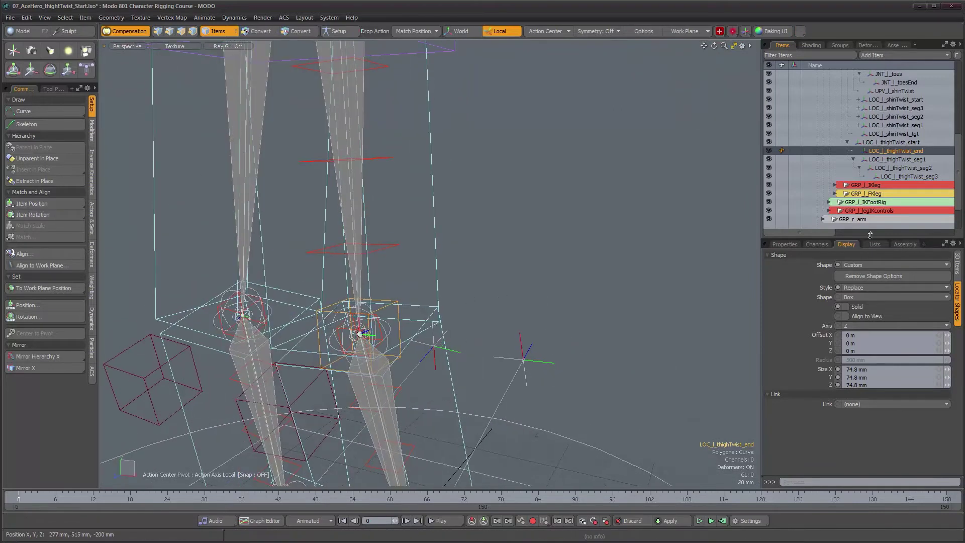
Add draw options to LOC_l_thighTwist_end and set both Wireframe and Fill to User.
click(958, 267)
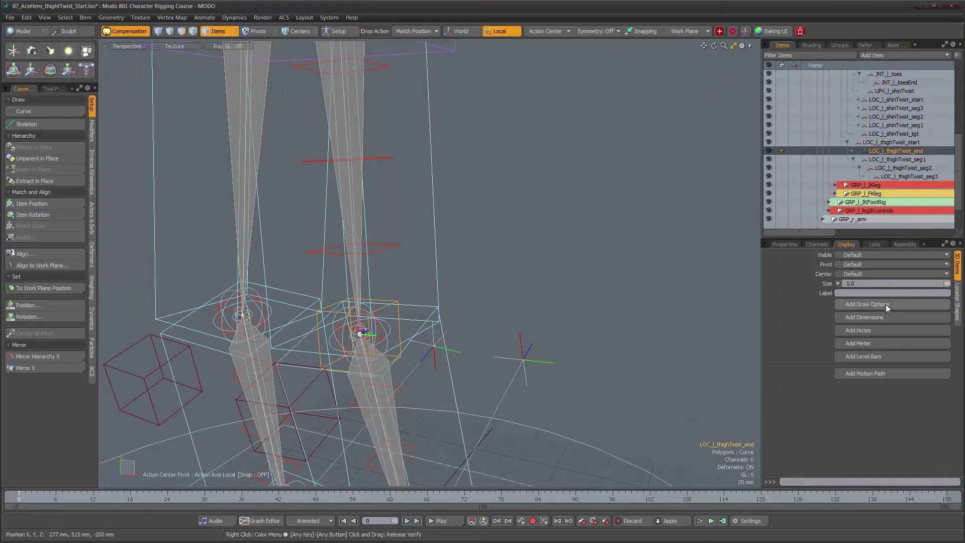
click(867, 376)
click(867, 382)
click(860, 396)
click(858, 400)
Color LOC_l_thighTwist_end orange, with wireframe 1.0, 0.24, 0.0 and a similar fill color.
click(868, 387)
drag(680, 342, 662, 309)
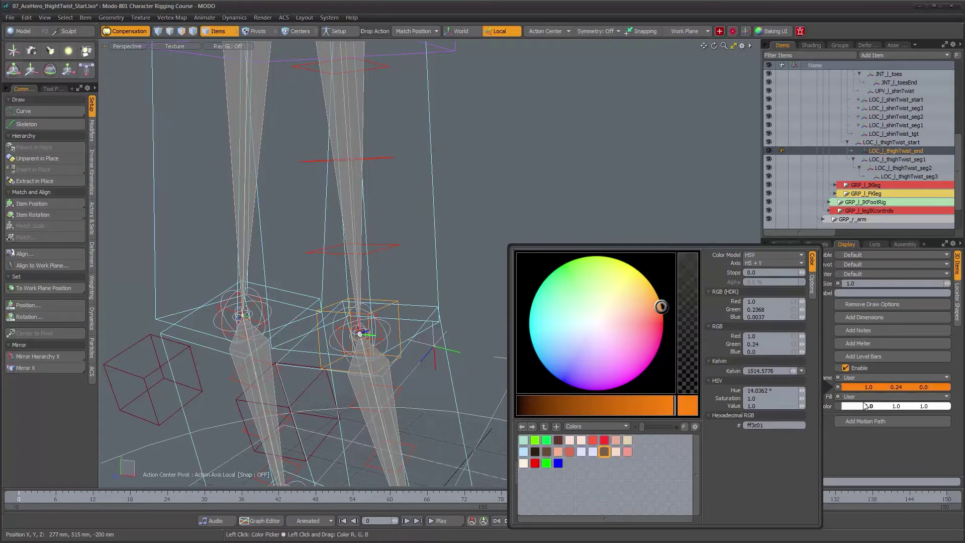
click(867, 407)
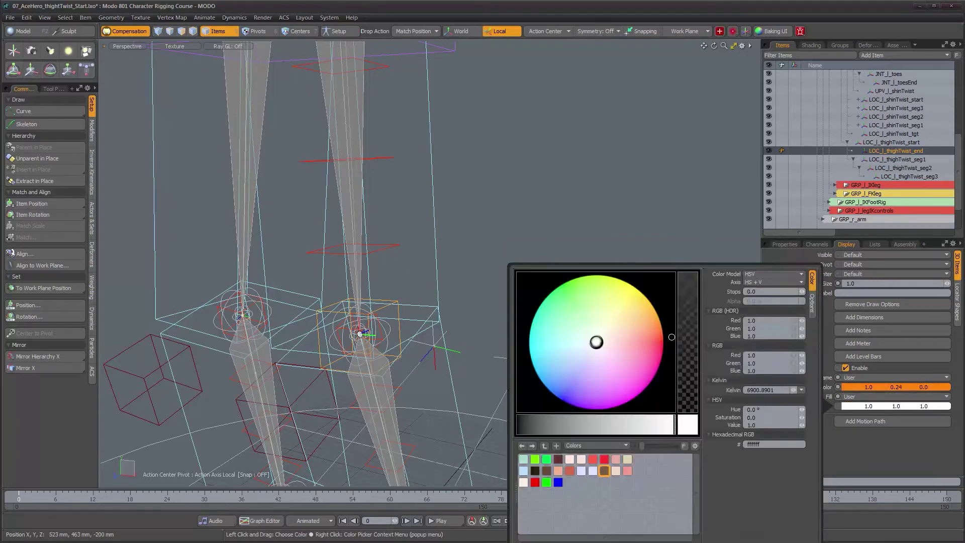
click(657, 322)
click(648, 229)
mouse_move(534, 310)
alt+mouse_down()
mouse_move(581, 298)
mouse_move(528, 272)
mouse_move(524, 304)
alt+mouse_up()
mouse_move(524, 303)
alt+mouse_down()
mouse_move(578, 302)
mouse_move(593, 286)
mouse_move(529, 315)
alt+mouse_up()
alt+drag(582, 241, 631, 239)
Parent all five thigh twist locators in place directly under the left thigh joint, leaving them as siblings.
click(895, 141)
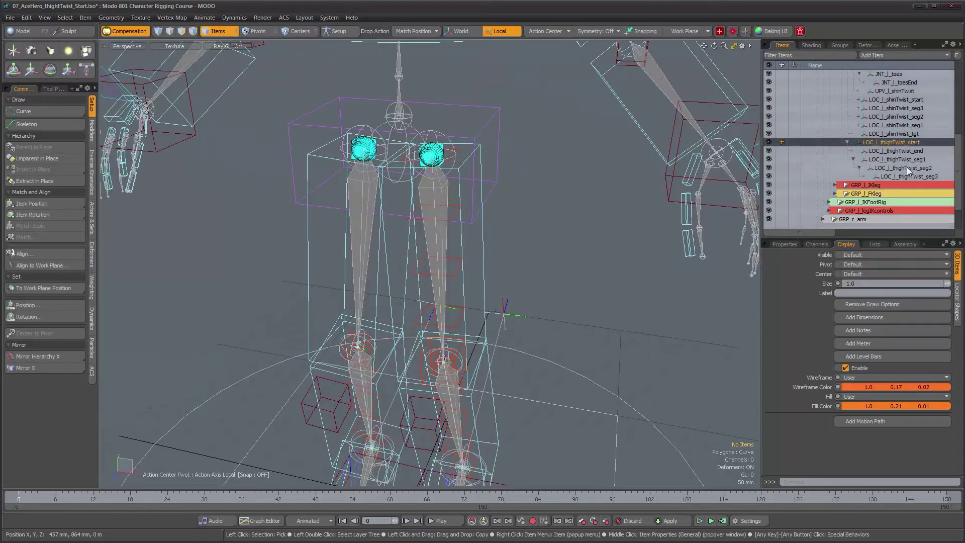
shift+click(909, 176)
alt+drag(397, 252, 558, 189)
ctrl+alt+drag(594, 219, 399, 241)
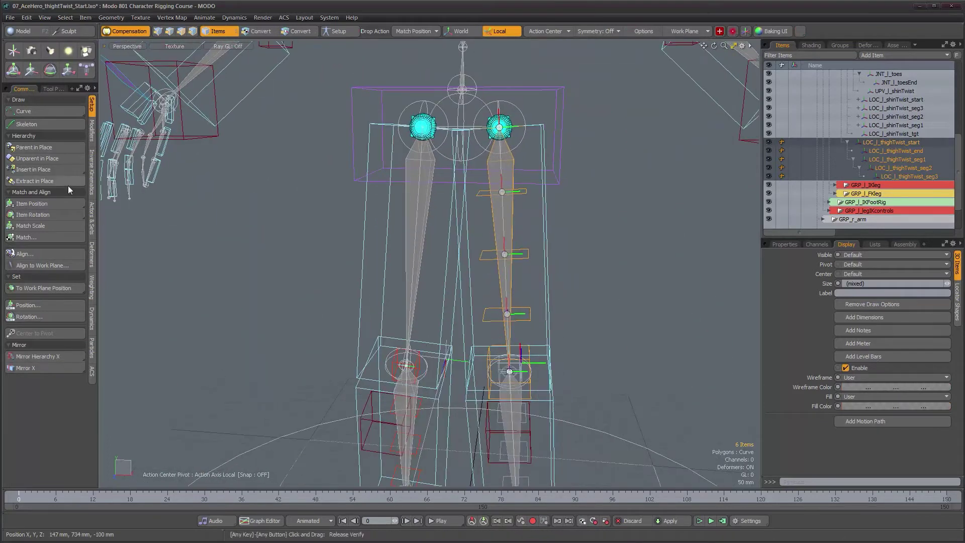
click(42, 149)
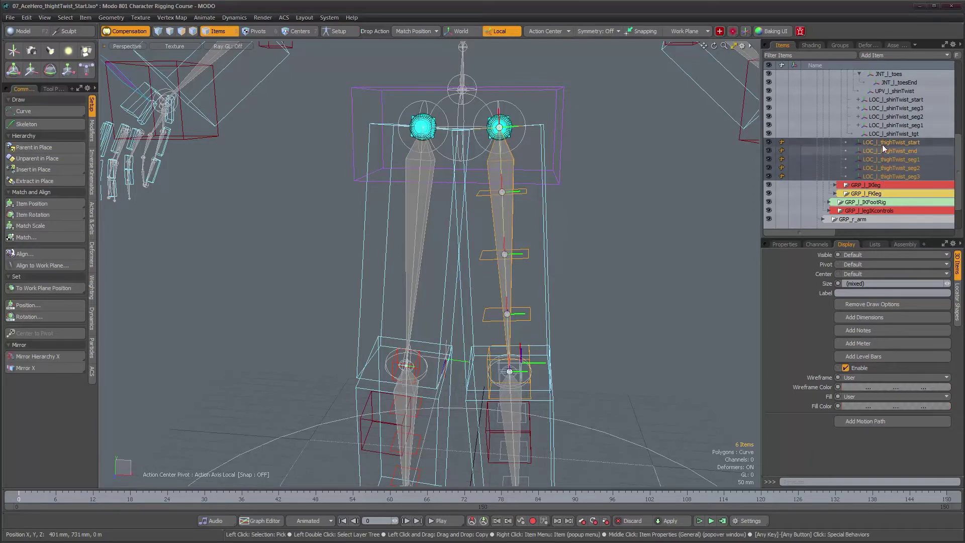
alt+drag(656, 233, 541, 235)
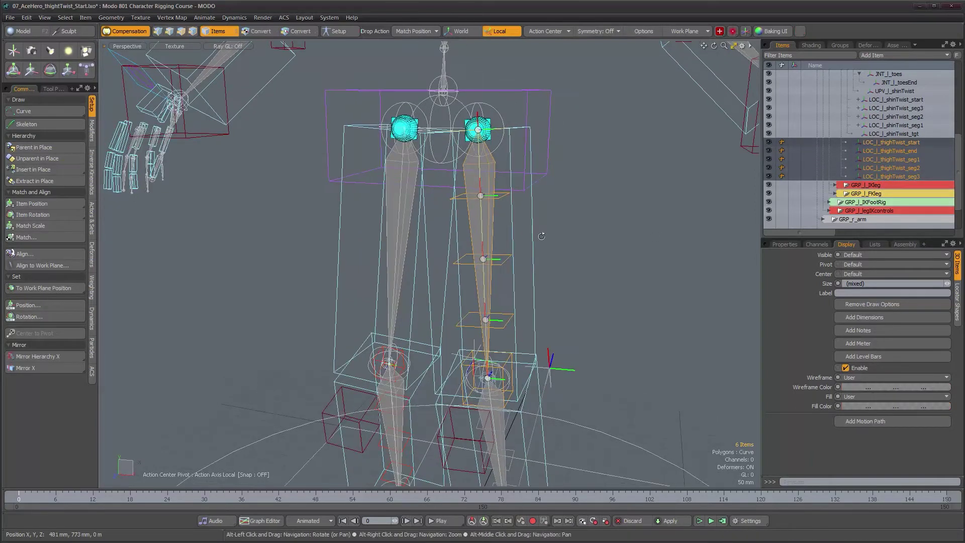
alt+drag(497, 197, 513, 205)
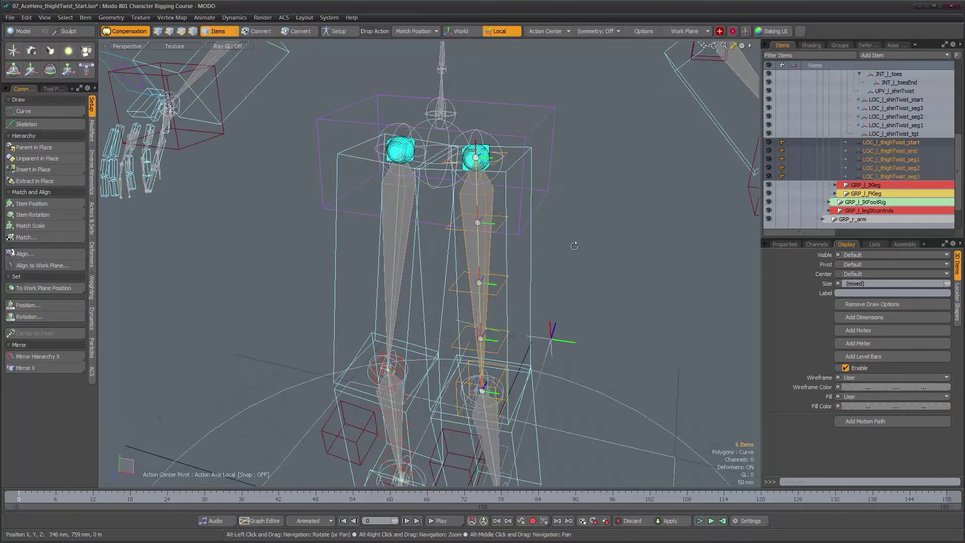
scroll(586, 249, up, 1)
click(528, 192)
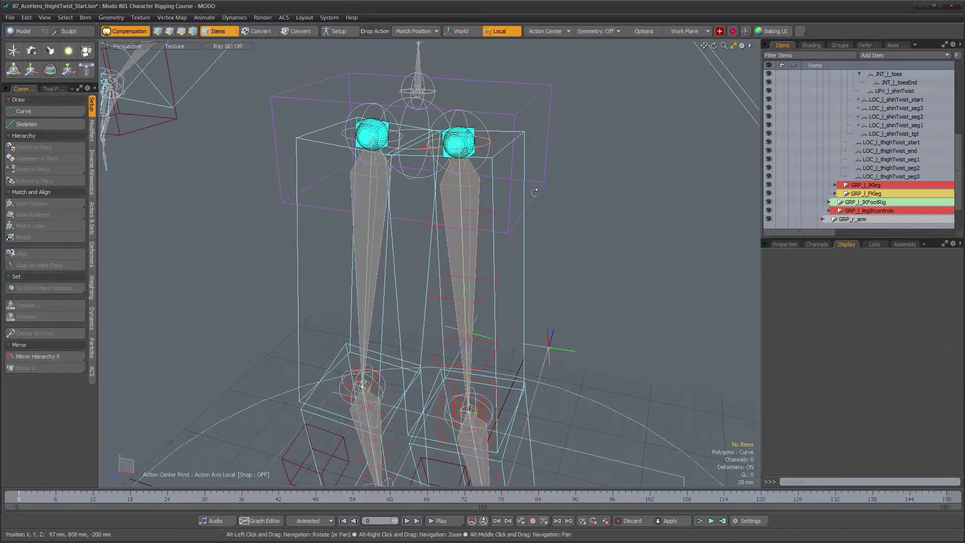
Add a new locator to the scene for the thigh twist up vector.
alt+drag(535, 192, 545, 194)
scroll(541, 190, down, 1)
alt+drag(482, 191, 493, 198)
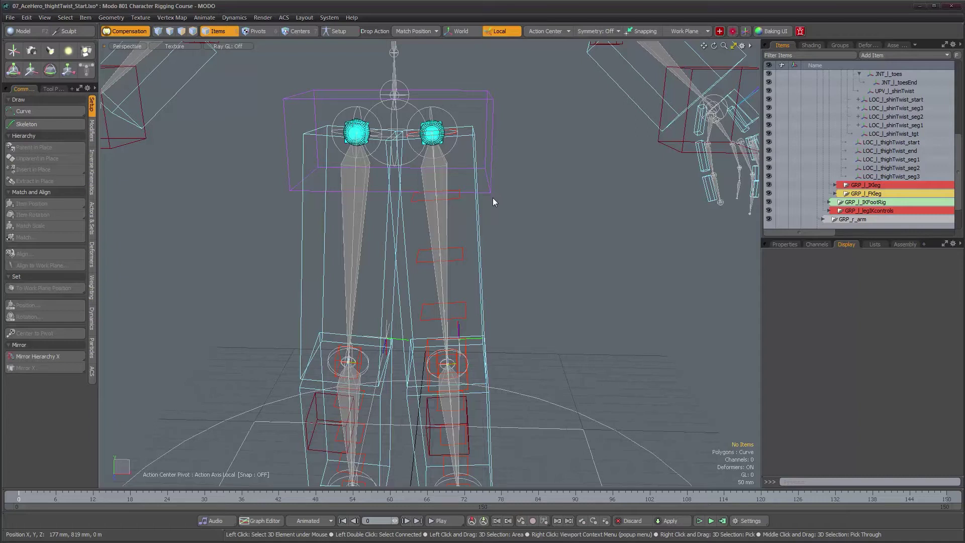
key(l)
scroll(885, 176, down, 2)
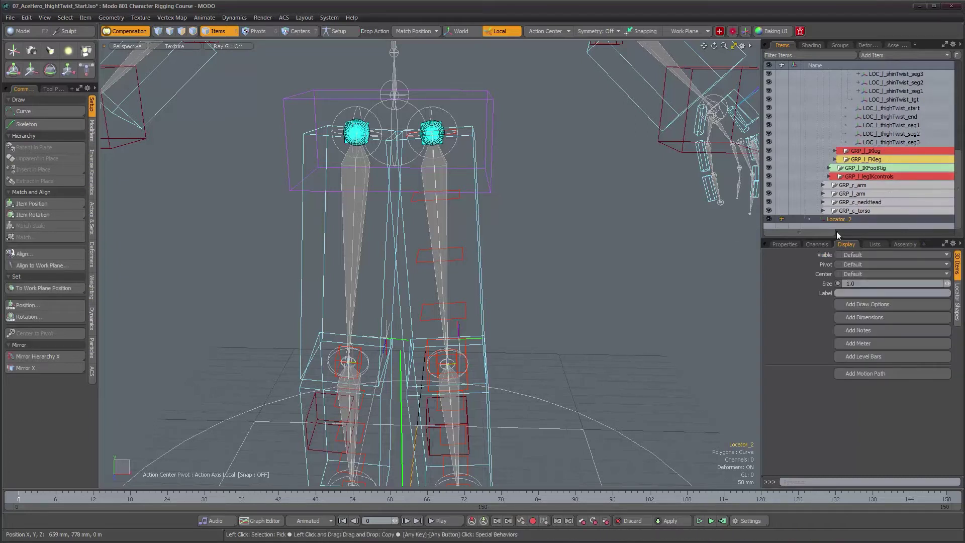
Set the drop action to Match and match the new locator to the top of the left thigh.
click(415, 29)
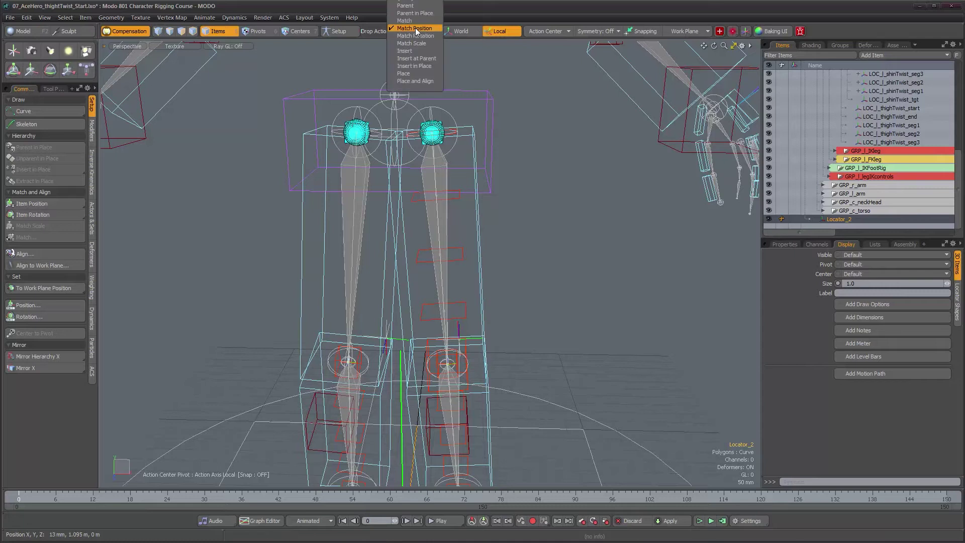
click(413, 22)
alt+middle_drag(529, 116, 518, 178)
alt+right_drag(518, 178, 555, 181)
drag(837, 219, 628, 254)
drag(409, 273, 368, 272)
alt+right_drag(520, 255, 464, 256)
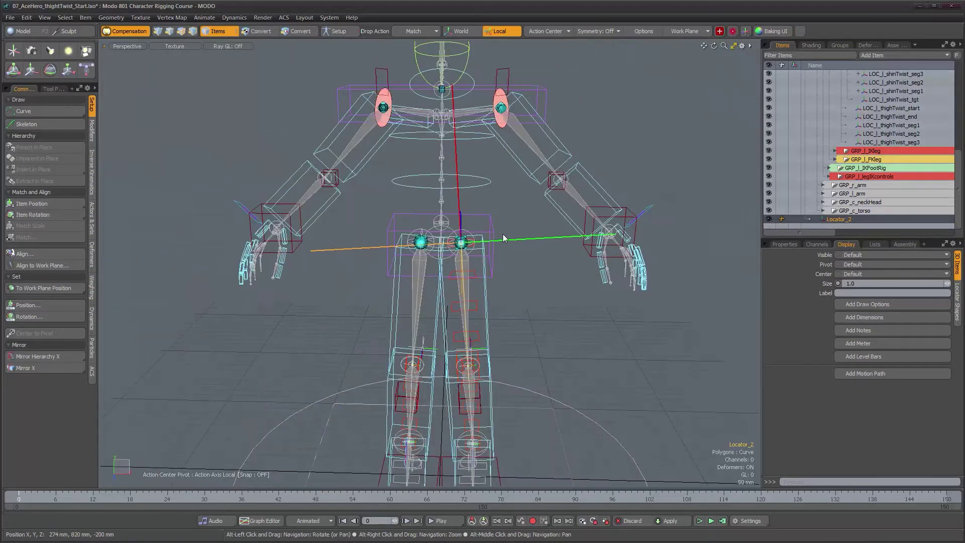
Move the new locator outward along its local Y axis, from the left hip to beyond the left hand.
alt+drag(538, 256, 506, 265)
alt+right_drag(445, 260, 465, 261)
alt+middle_drag(465, 261, 458, 261)
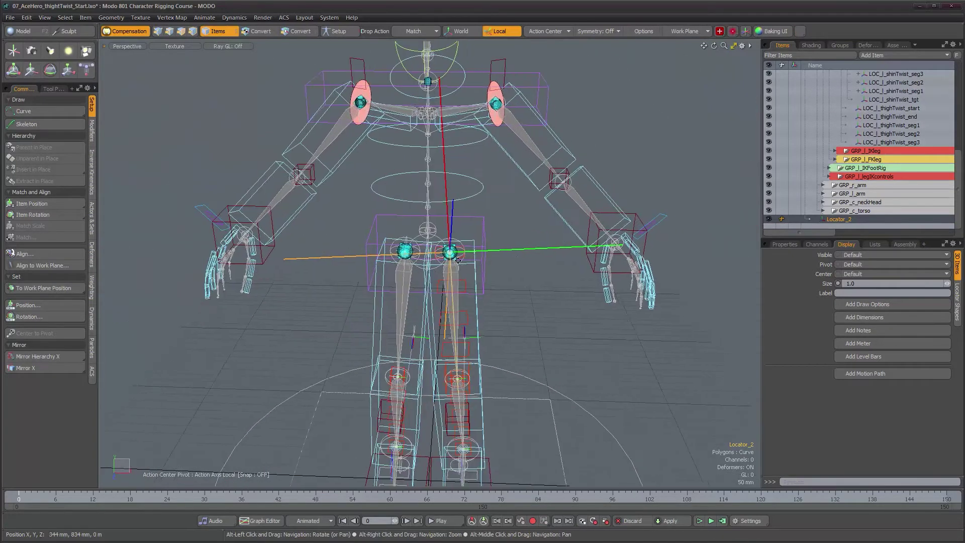
alt+drag(458, 260, 476, 255)
key(e)
alt+drag(489, 162, 502, 88)
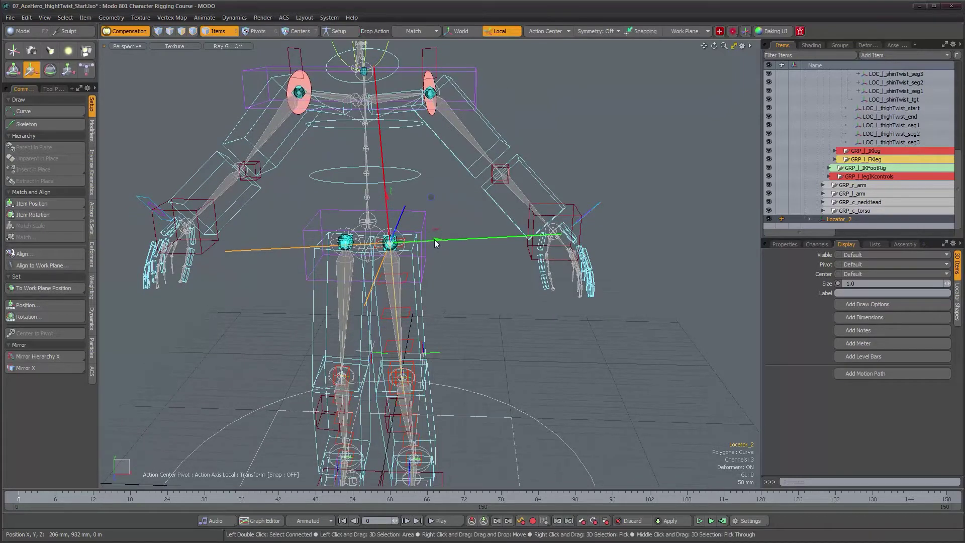
drag(435, 239, 702, 227)
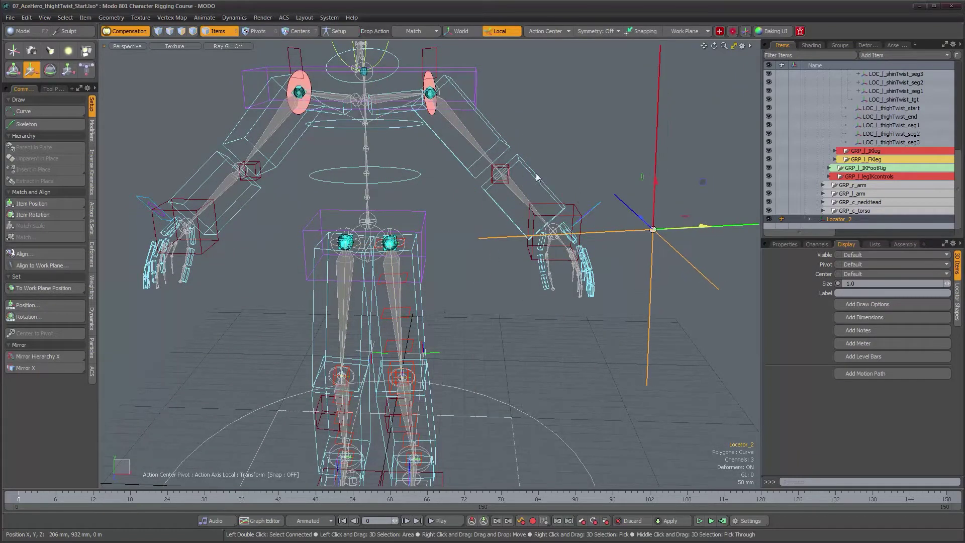
Reduce the new locator's display size to 0.165.
alt+drag(537, 177, 500, 66)
alt+shift+drag(434, 246, 360, 223)
ctrl+alt+drag(405, 261, 457, 303)
alt+drag(643, 244, 638, 252)
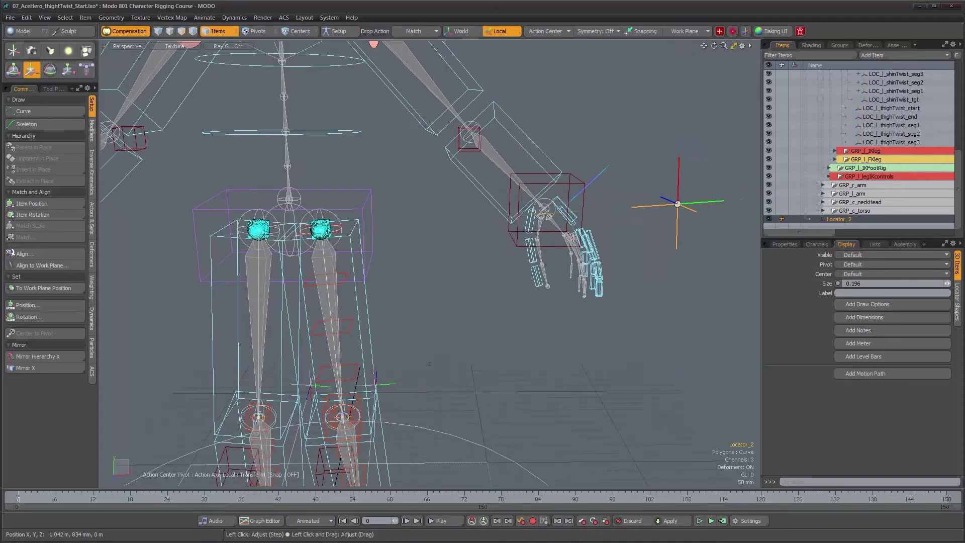
Rename the new locator as UPV_l_thighTwist.
double_click(857, 221)
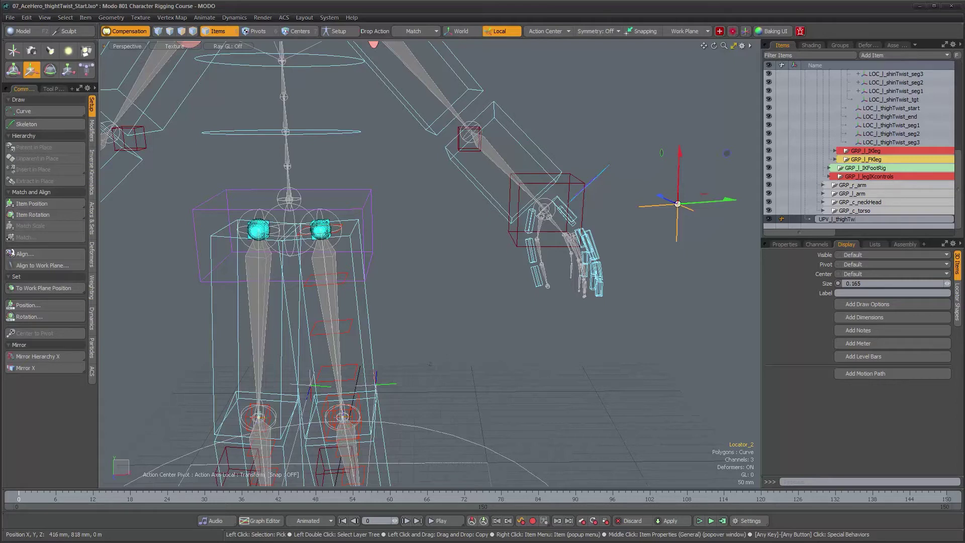
text(t)
key(Return)
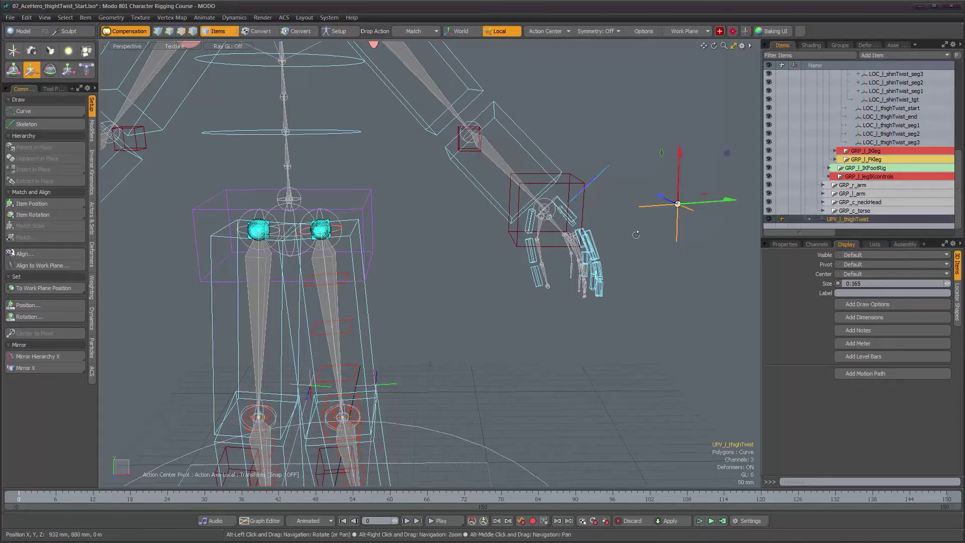
alt+drag(634, 230, 582, 227)
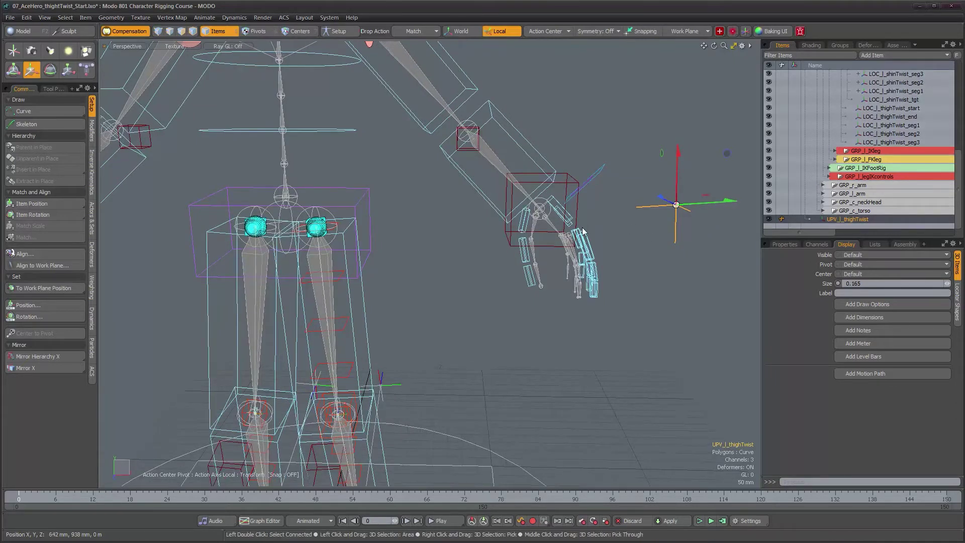
Add a direction constraint that aims LOC_l_thighTwist_start at LOC_l_thighTwist_end.
alt+drag(611, 271, 575, 327)
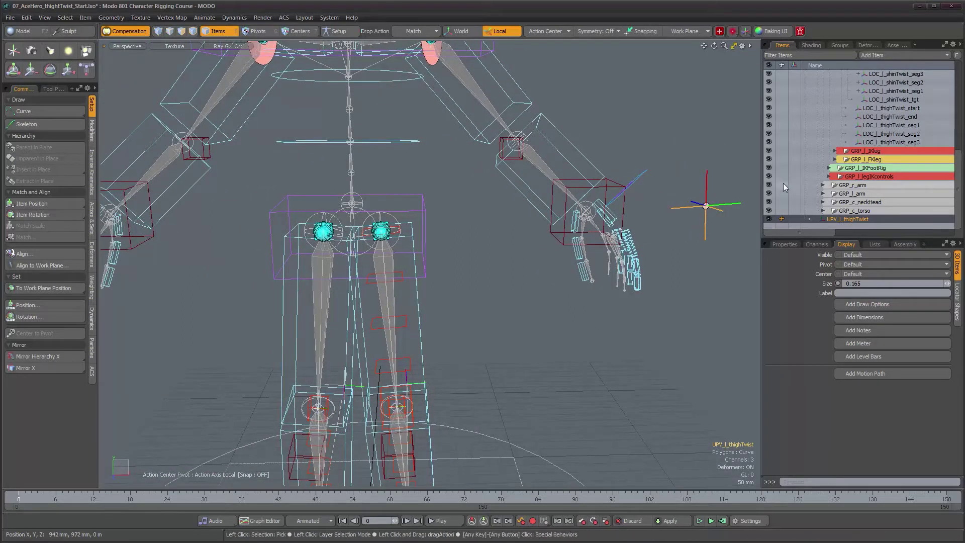
click(900, 108)
alt+right_drag(352, 229, 476, 246)
alt+drag(476, 246, 427, 264)
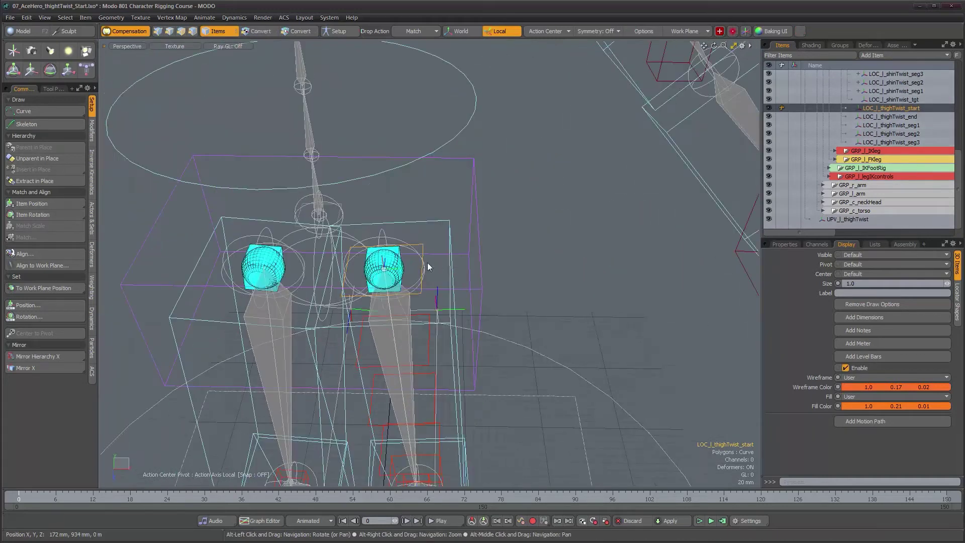
alt+drag(528, 329, 655, 233)
alt+drag(575, 260, 760, 203)
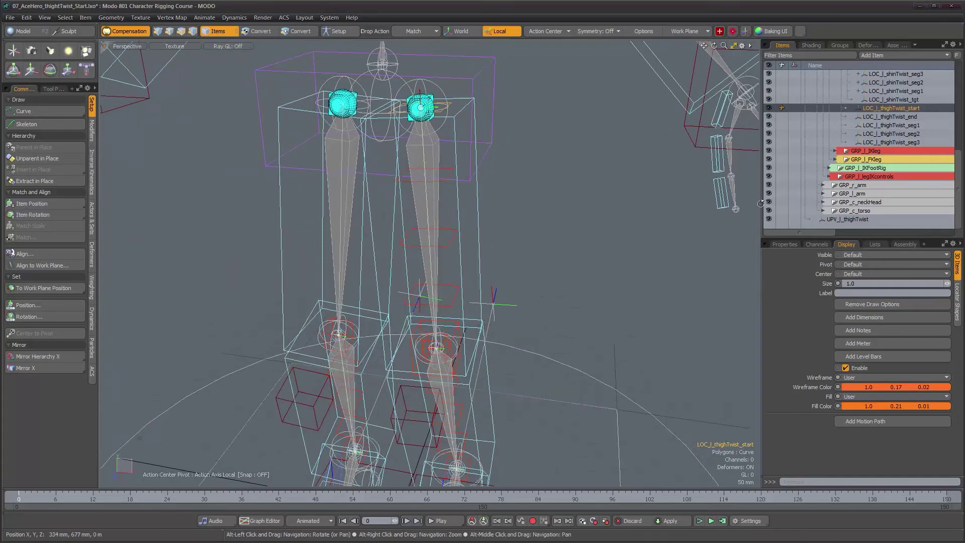
ctrl+click(911, 117)
alt+drag(546, 306, 288, 254)
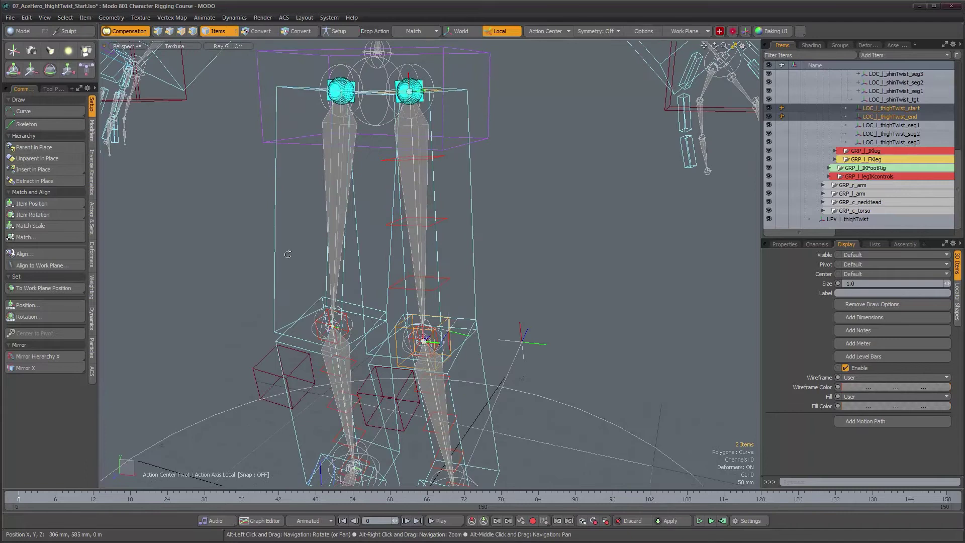
click(92, 131)
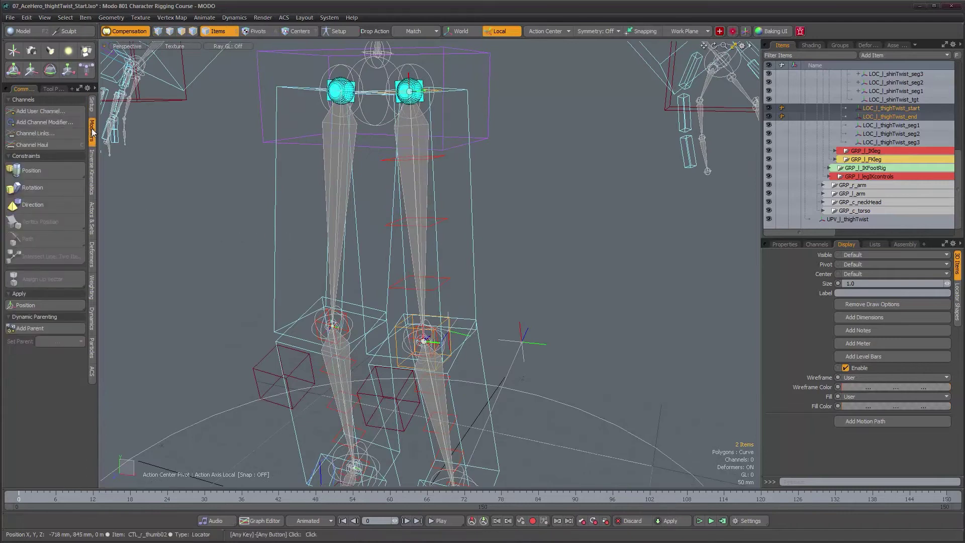
click(52, 207)
alt+drag(456, 230, 511, 216)
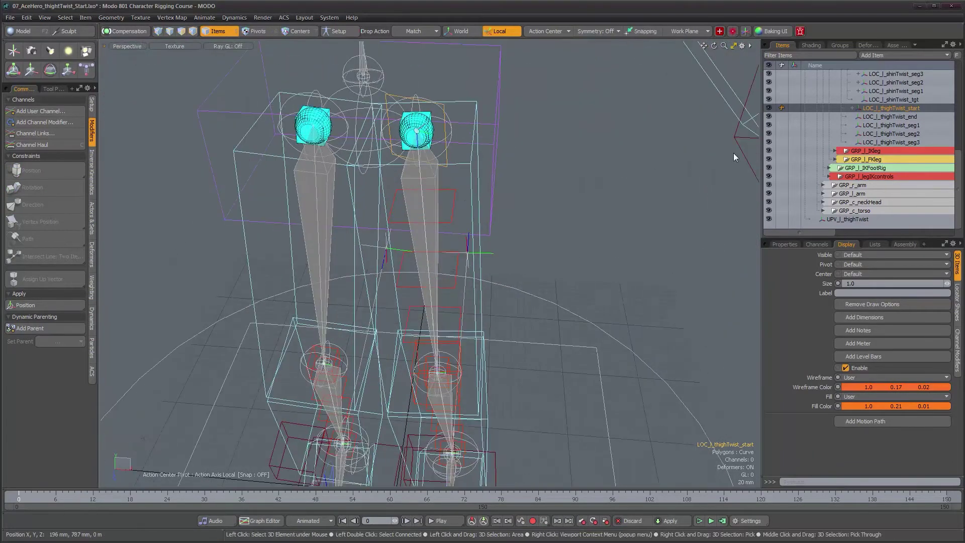
Make the start locator's direction constraint aim along X with Negative Axis enabled.
click(782, 244)
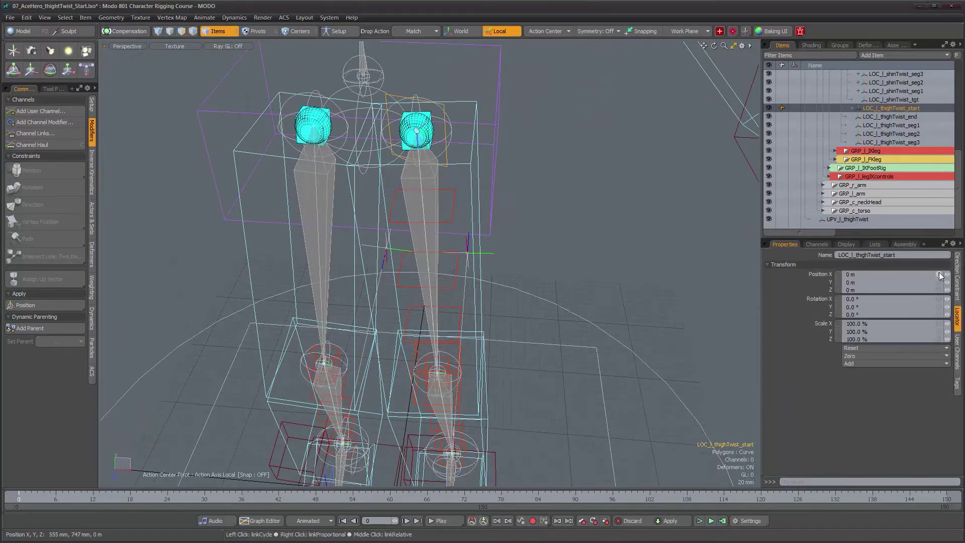
click(958, 276)
click(871, 258)
click(848, 270)
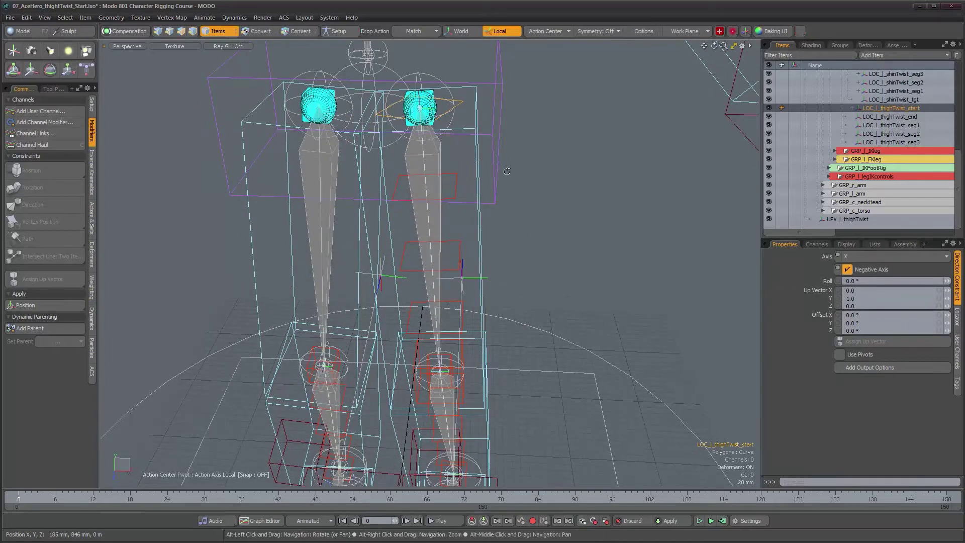
Set the direction constraint's up vector to Y 0 and Z 1.
alt+drag(442, 123, 437, 146)
alt+drag(369, 274, 358, 227)
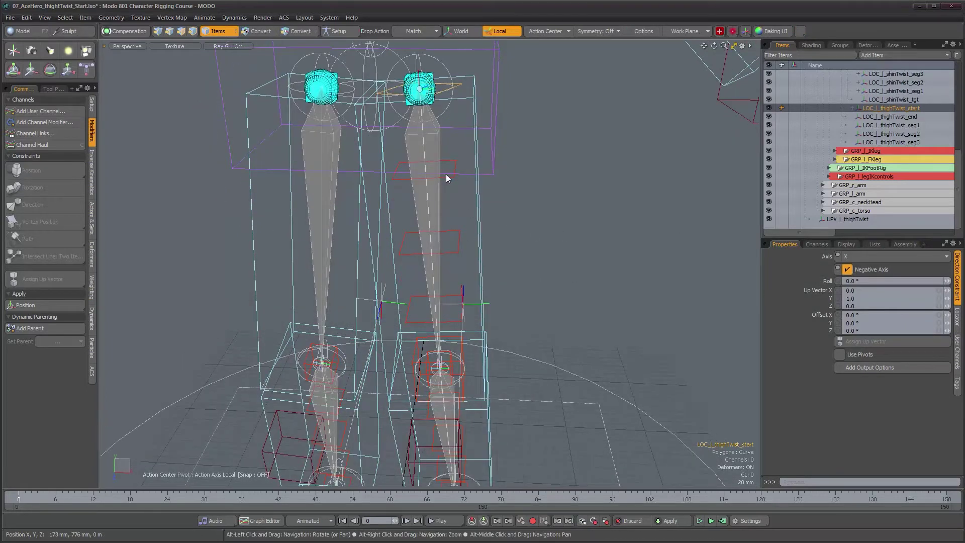
click(856, 298)
text(0)
key(Tab)
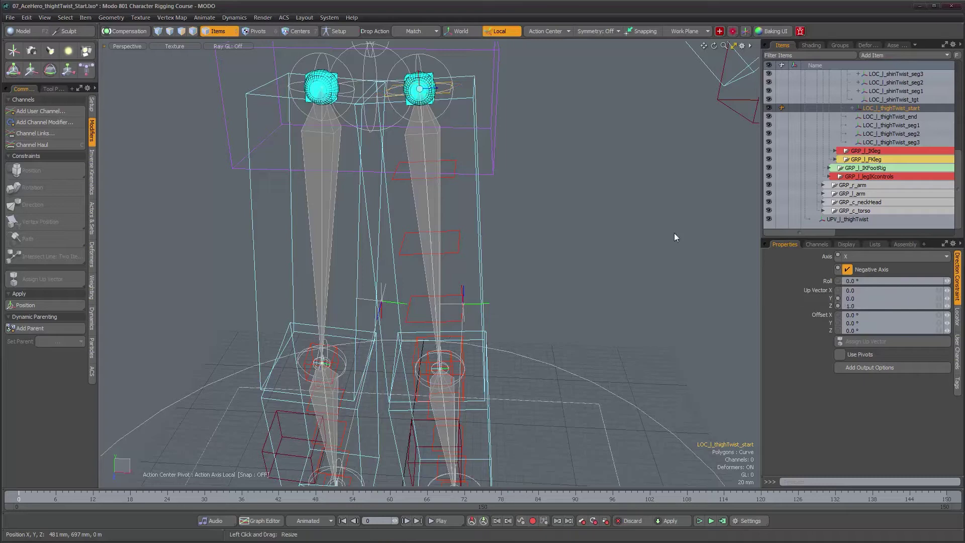
Assign UPV_l_thighTwist as the up vector for LOC_l_thighTwist_start's direction constraint.
alt+drag(572, 207, 536, 218)
alt+drag(459, 147, 478, 197)
scroll(439, 147, up, 3)
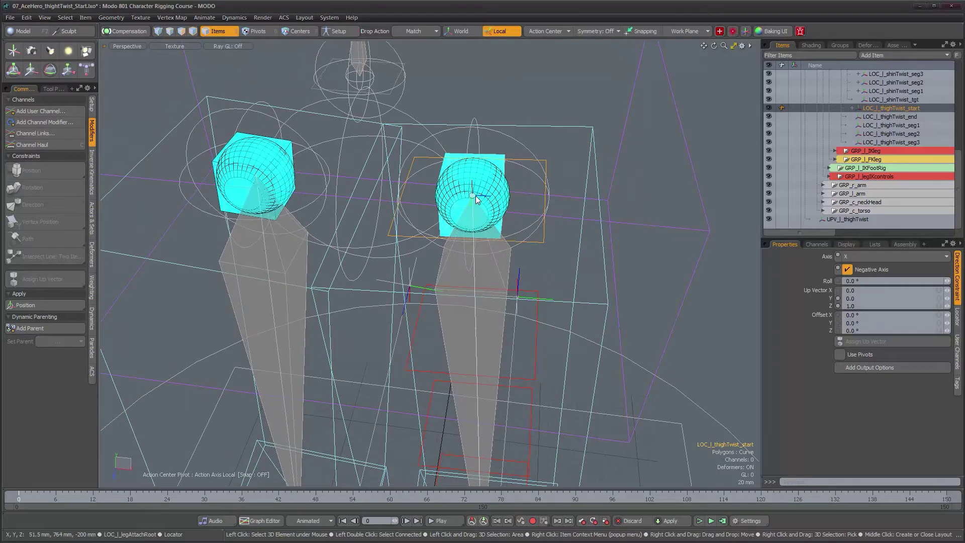
alt+drag(584, 225, 544, 192)
mouse_move(525, 231)
alt+mouse_down()
mouse_move(498, 225)
mouse_move(530, 265)
mouse_move(543, 225)
mouse_move(472, 235)
mouse_move(542, 236)
alt+mouse_up()
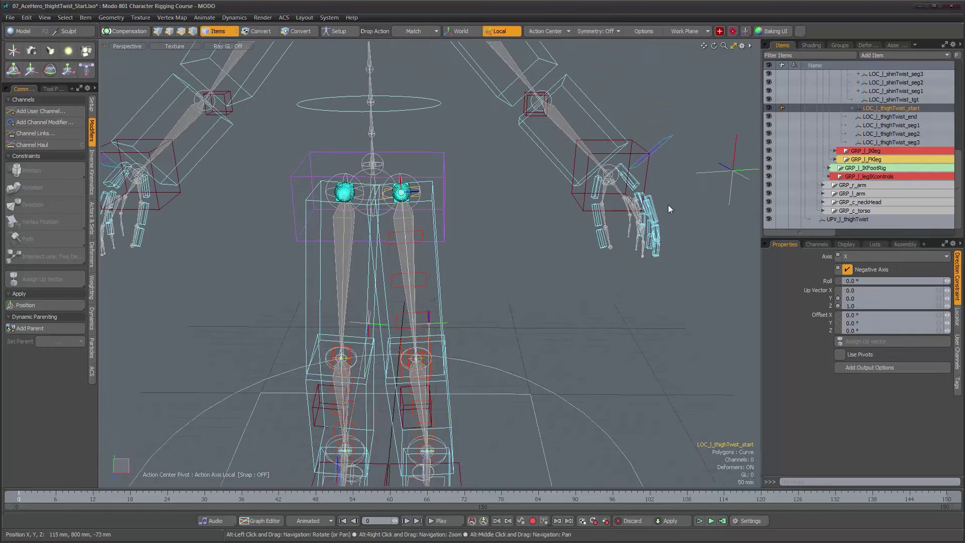
shift+click(733, 171)
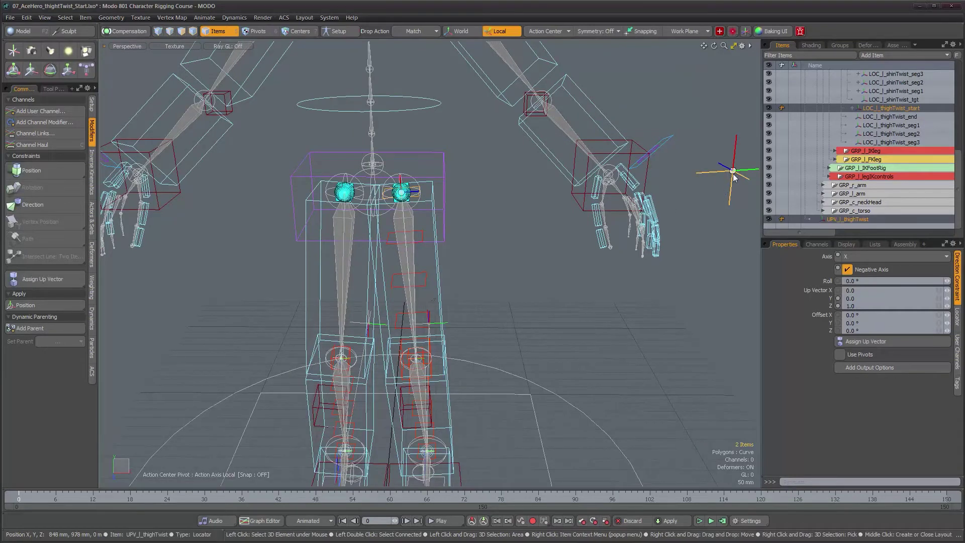
click(876, 342)
Examine the link between the left thigh's start locator and its up vector locator from several angles.
scroll(476, 227, up, 5)
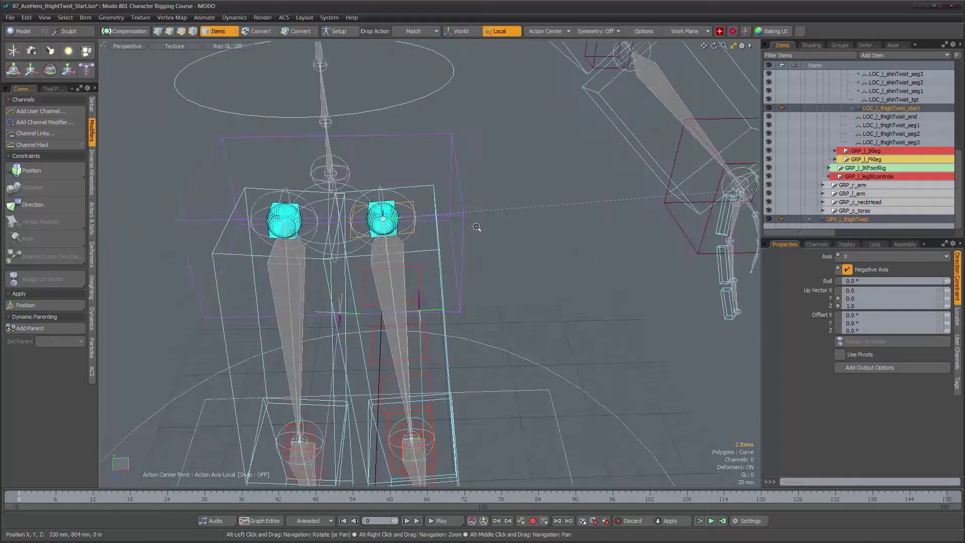
scroll(476, 227, up, 5)
alt+drag(446, 235, 481, 99)
alt+drag(458, 184, 463, 256)
alt+right_drag(463, 256, 571, 317)
alt+middle_drag(571, 317, 473, 263)
mouse_move(473, 263)
alt+mouse_down()
mouse_move(459, 278)
mouse_move(467, 273)
alt+mouse_up()
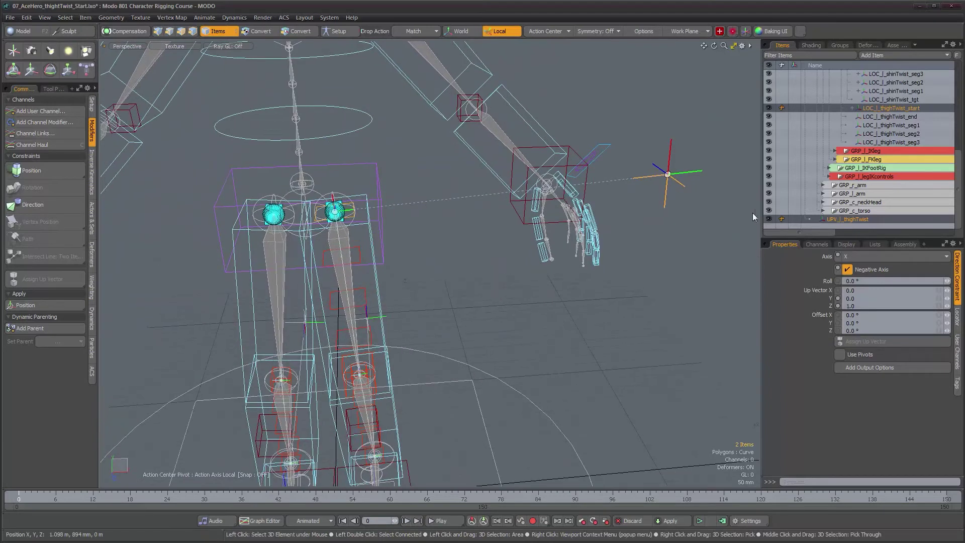
Rotate JNT_l_FKthigh to test how the constrained start locator follows, and undo the rotation.
alt+middle_drag(422, 285, 451, 239)
alt+drag(451, 240, 487, 275)
scroll(410, 251, up, 3)
click(400, 246)
key(e)
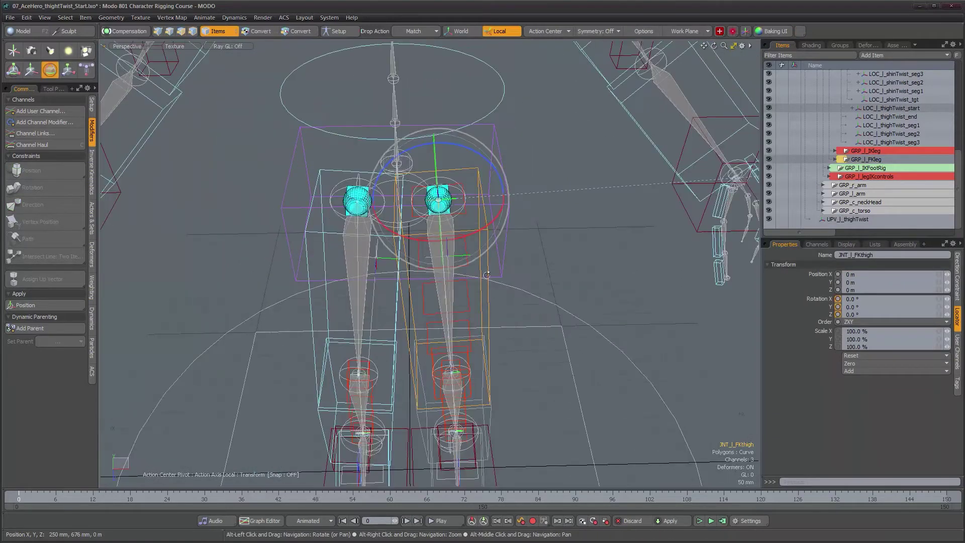
drag(473, 239, 458, 313)
key(ctrl+z)
key(q)
Add a rotation constraint to LOC_l_thighTwist_seg3 that follows the left thigh joint and LOC_l_thighTwist_start.
scroll(455, 323, up, 2)
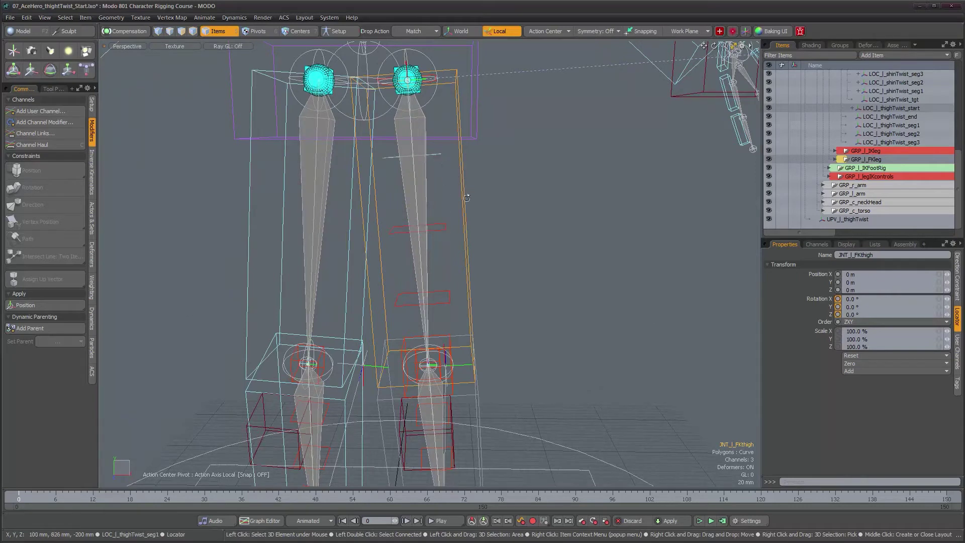
alt+drag(467, 199, 468, 198)
click(451, 325)
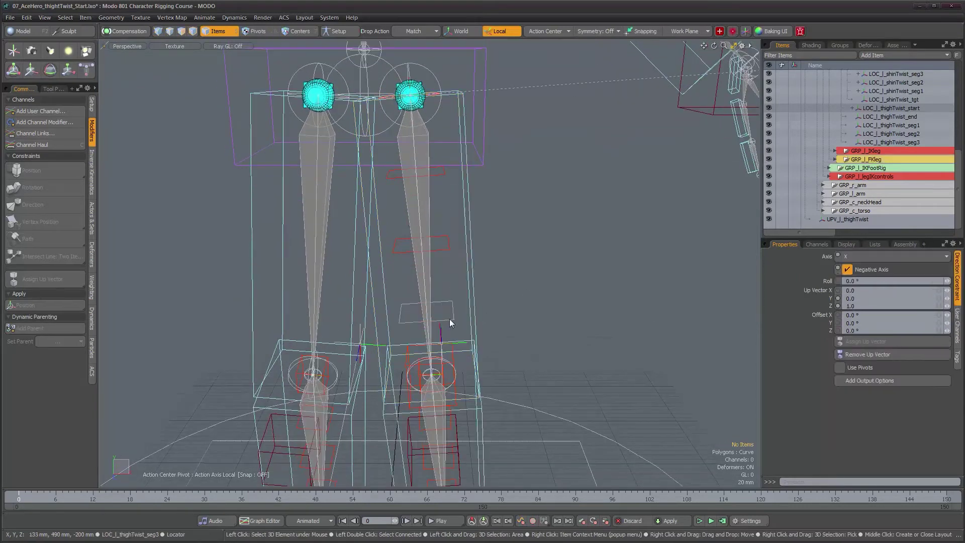
alt+drag(470, 326, 521, 345)
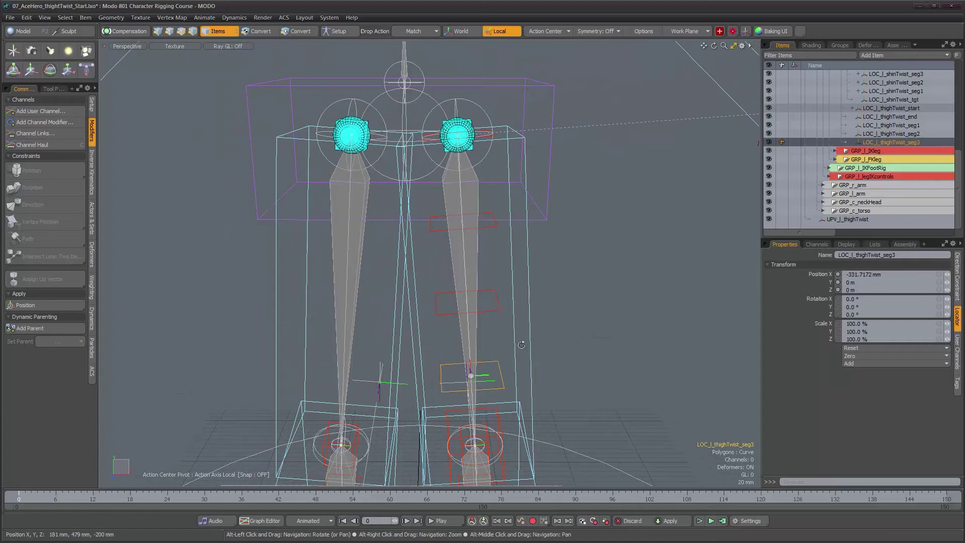
alt+drag(506, 285, 483, 250)
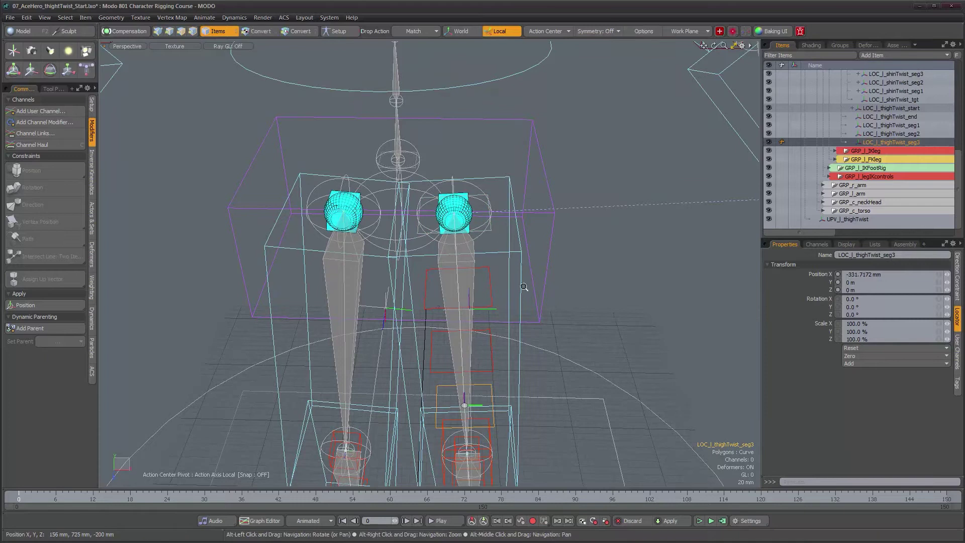
scroll(526, 288, down, 3)
alt+middle_drag(508, 278, 501, 270)
scroll(500, 270, up, 5)
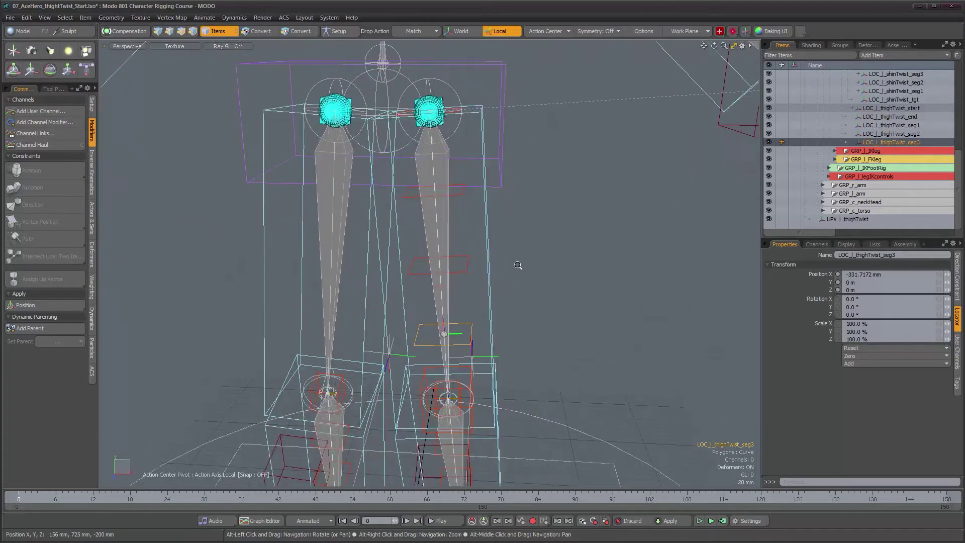
alt+drag(533, 263, 532, 256)
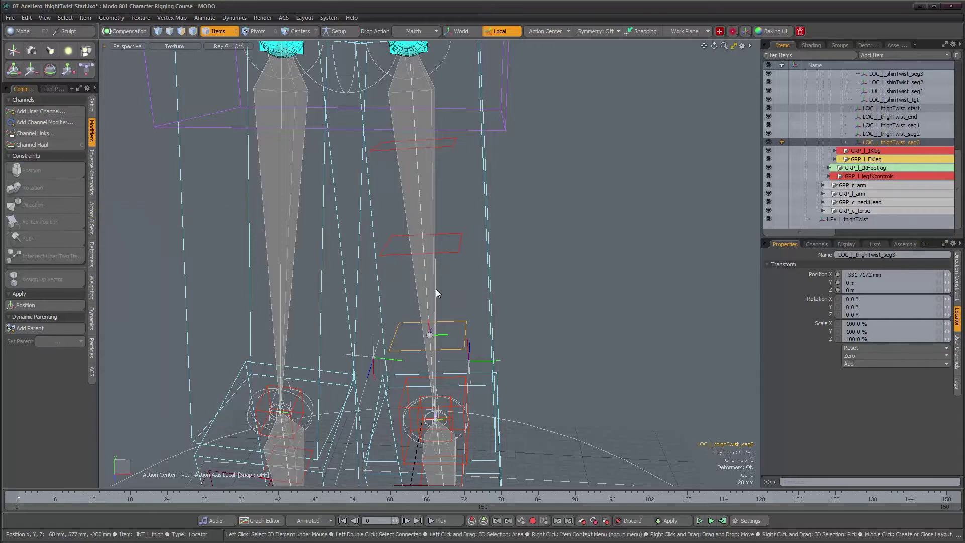
shift+click(452, 301)
alt+drag(452, 300, 462, 207)
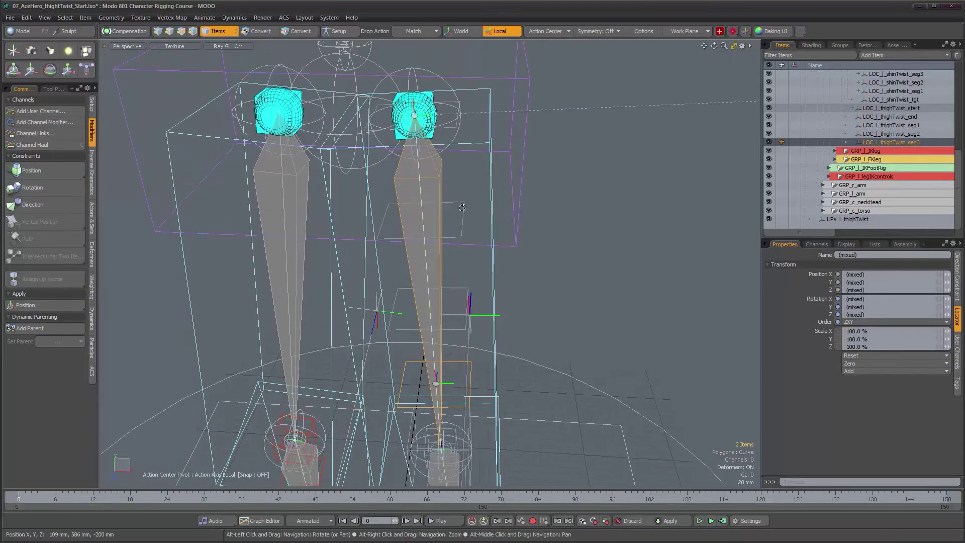
shift+click(453, 132)
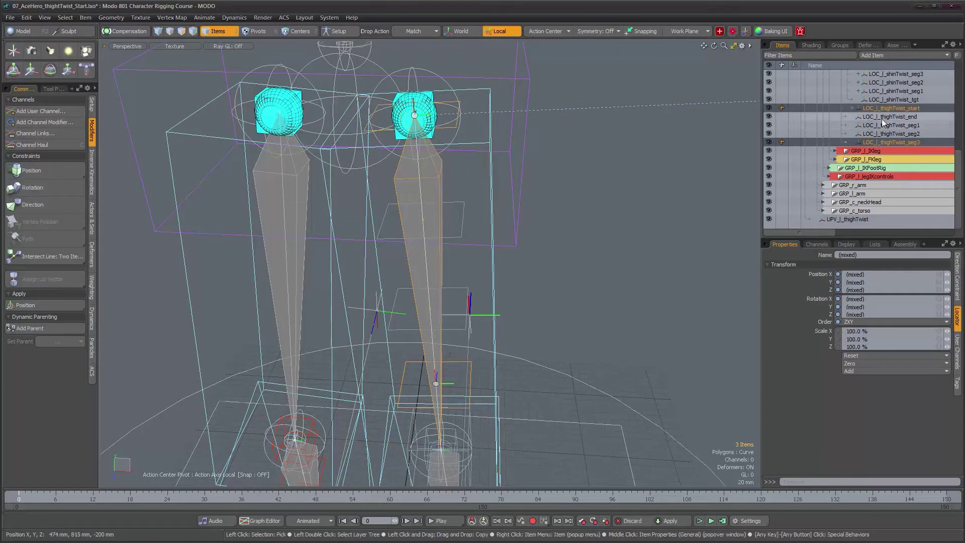
alt+drag(553, 305, 552, 292)
click(50, 191)
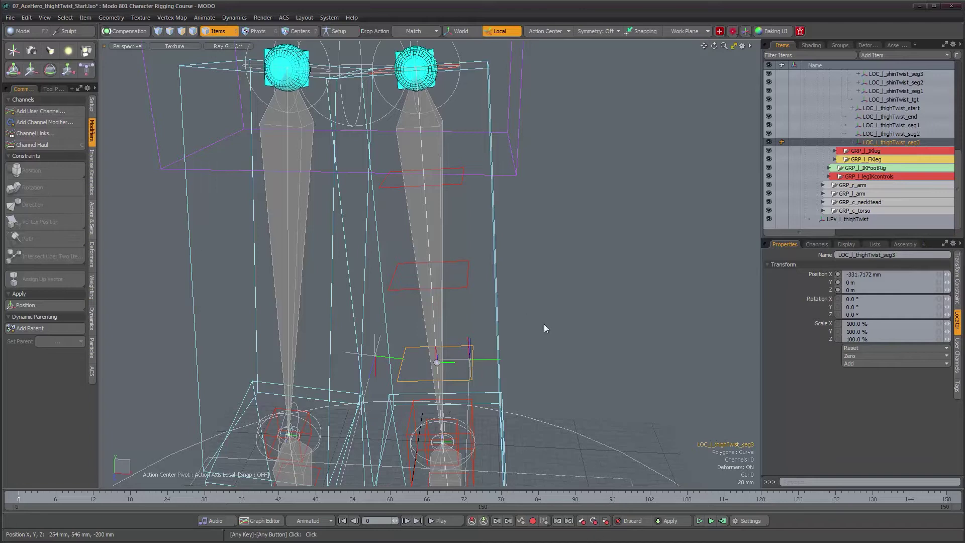
Add a rotation constraint to LOC_l_thighTwist_seg2 that follows LOC_l_thighTwist_seg3 and LOC_l_thighTwist_start.
click(463, 288)
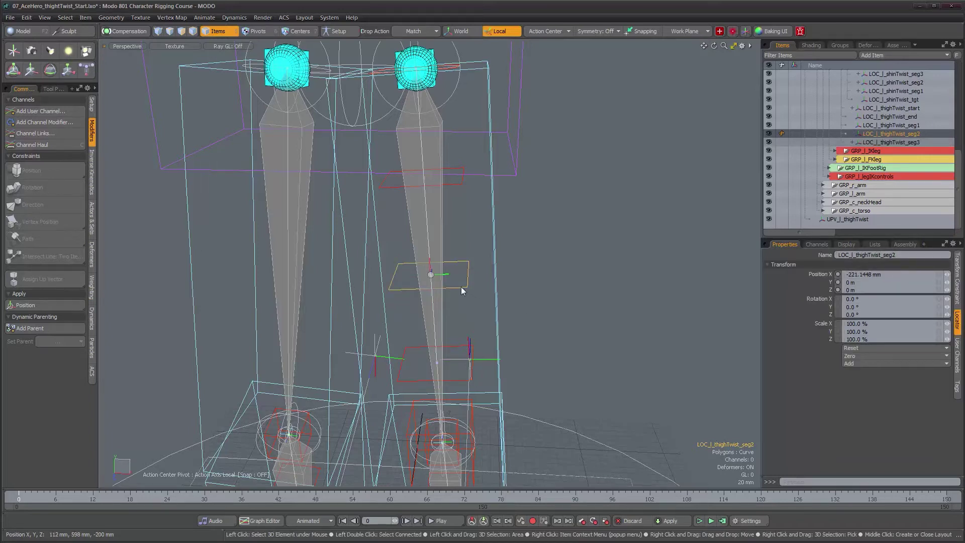
shift+click(451, 346)
alt+drag(481, 324, 483, 338)
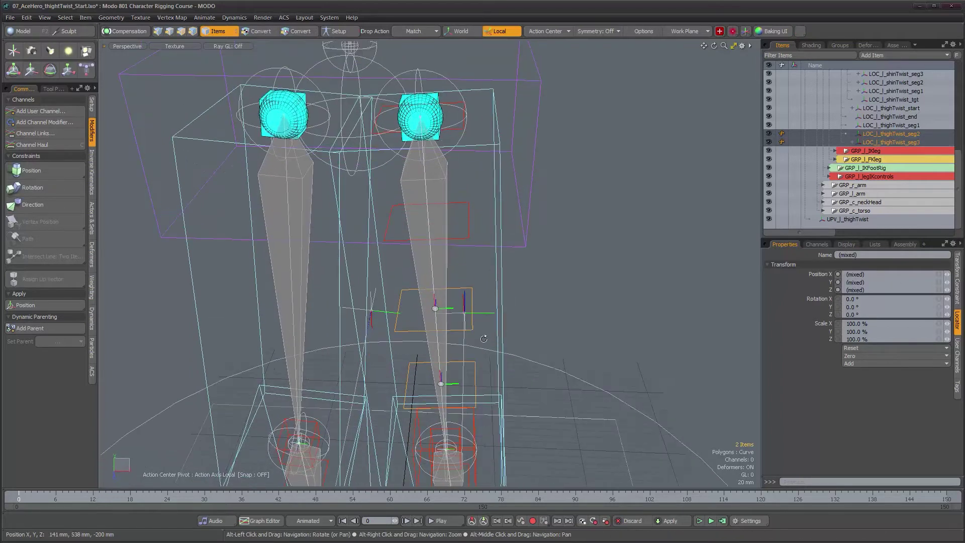
key(shift)
shift+click(455, 117)
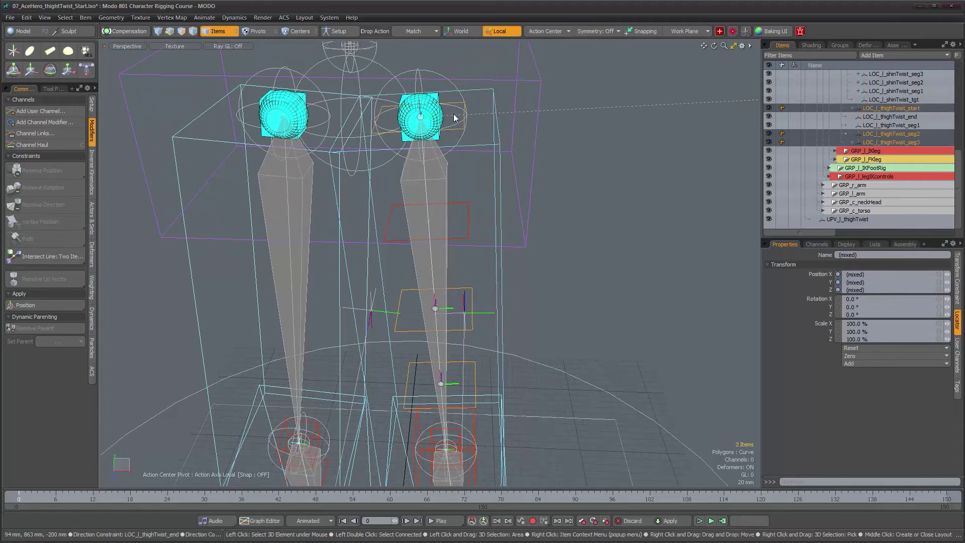
click(47, 187)
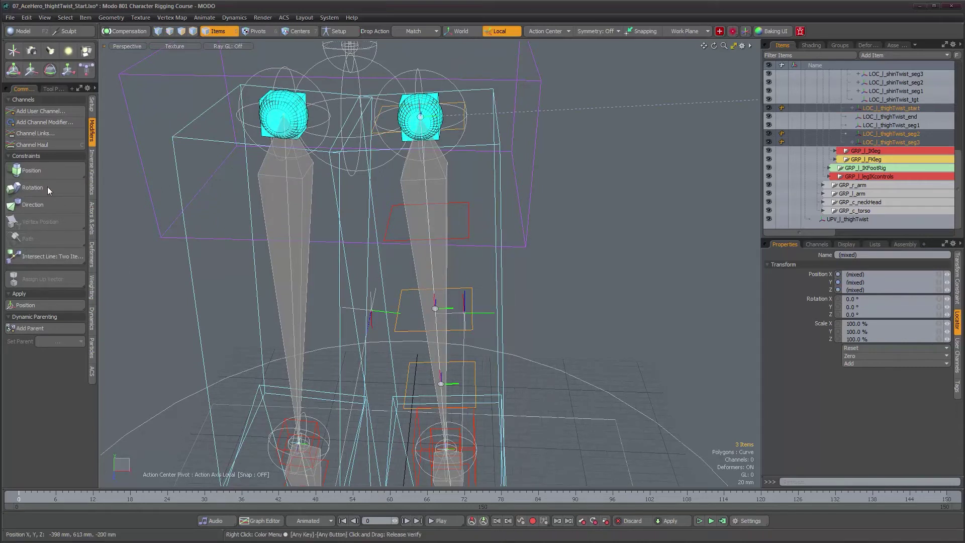
Add a rotation constraint to LOC_l_thighTwist_seg1 that follows LOC_l_thighTwist_seg2 and LOC_l_thighTwist_start.
click(463, 237)
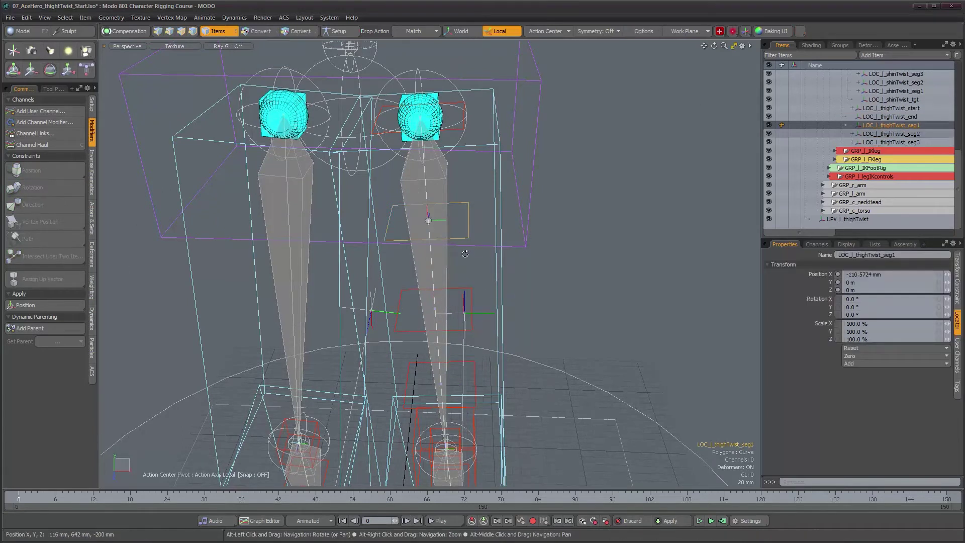
shift+click(463, 285)
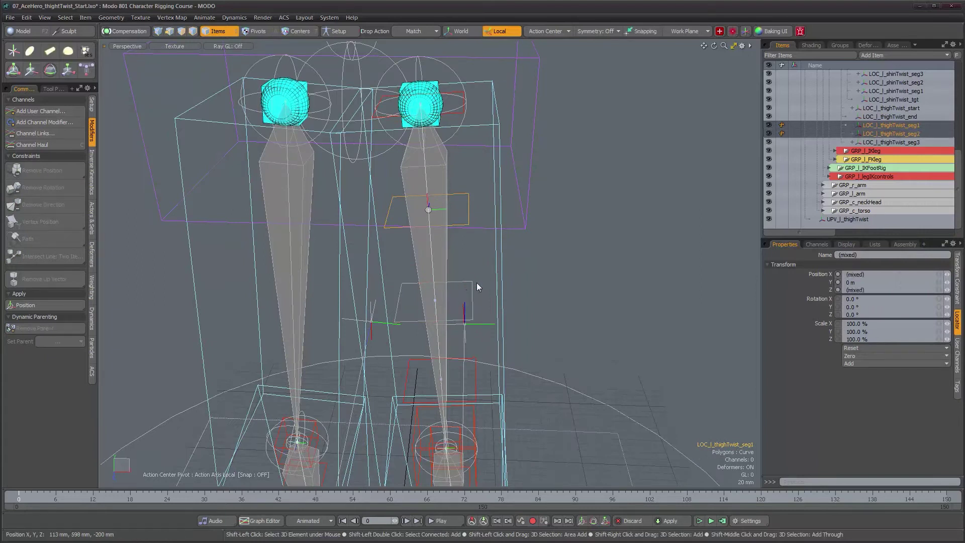
shift+click(458, 119)
mouse_move(483, 202)
alt+mouse_down()
mouse_move(490, 221)
mouse_move(482, 203)
alt+mouse_up()
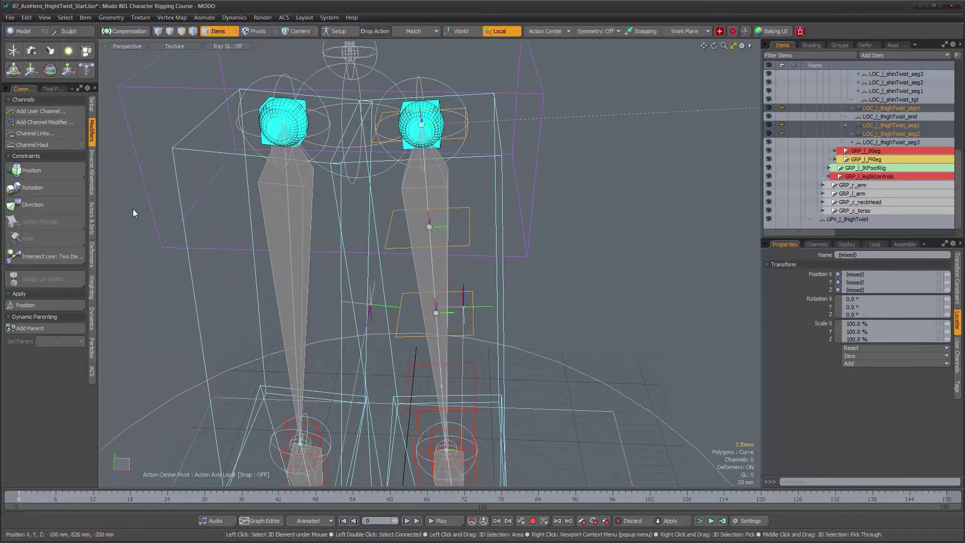
click(49, 190)
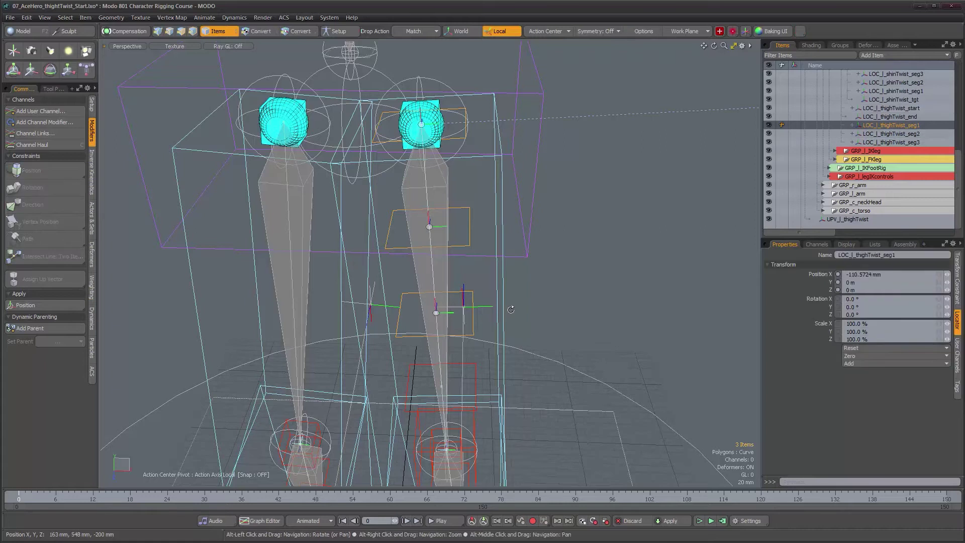
Rotate JNT_l_FKthigh to test the twist distribution across the thigh segment locators, and undo the rotation.
scroll(511, 310, down, 5)
alt+drag(511, 310, 149, 308)
click(394, 273)
key(e)
drag(282, 375, 494, 239)
key(ctrl+z)
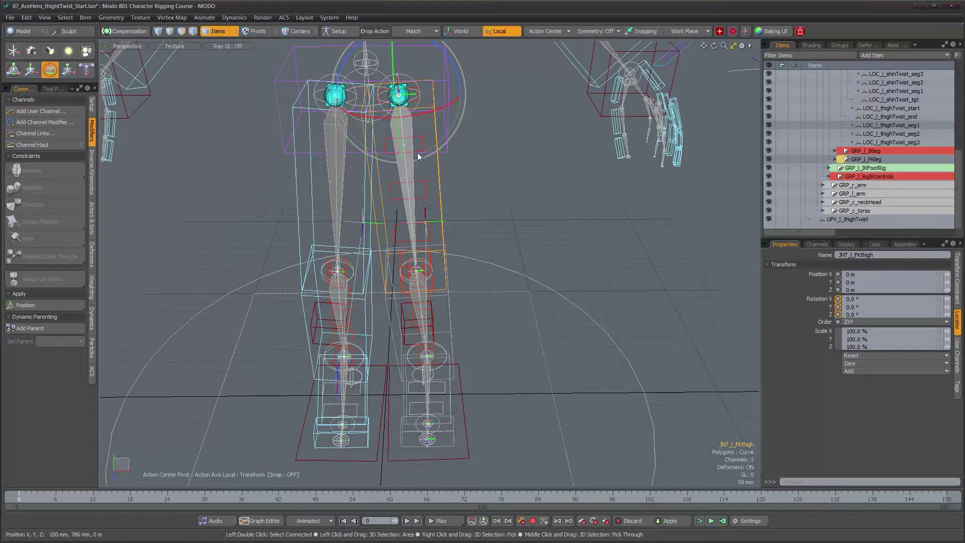
alt+right_drag(429, 237, 454, 225)
alt+drag(454, 225, 500, 321)
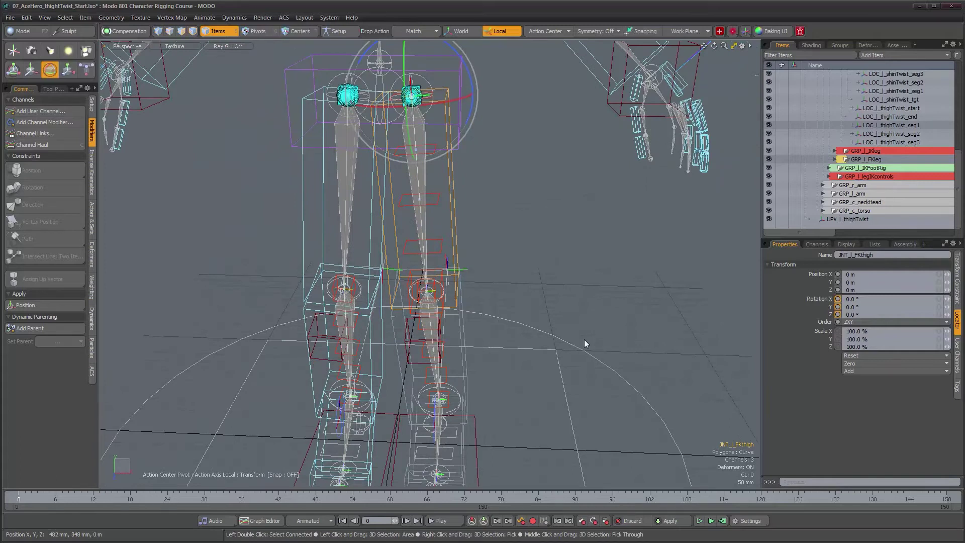
Clear the item selection and open the ACE_Leg Rigs workspace in the schematic.
click(726, 477)
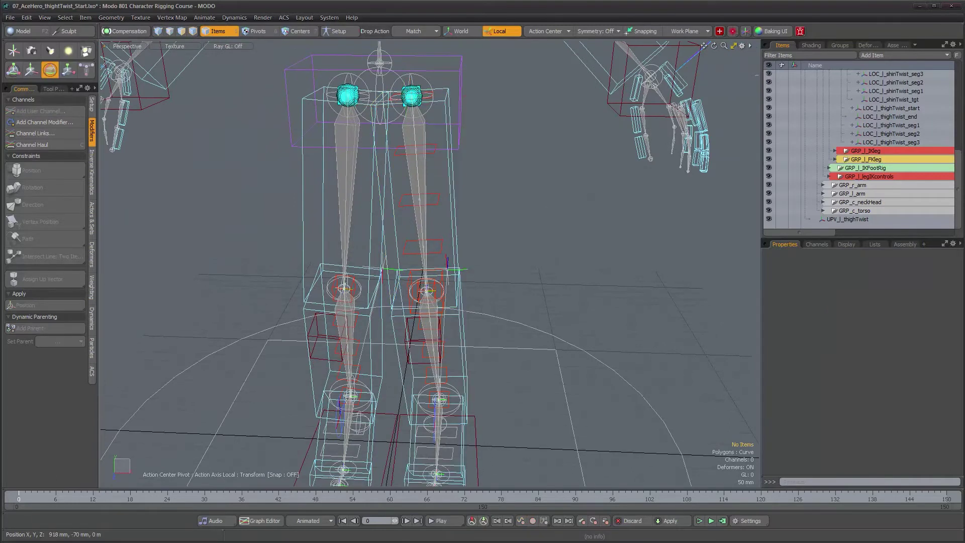
alt+drag(575, 322, 542, 306)
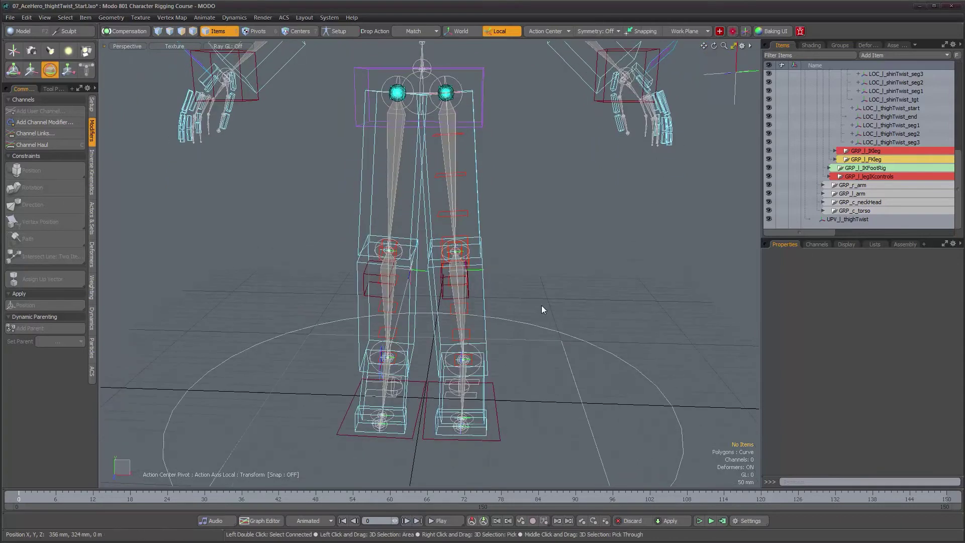
key(KP_0)
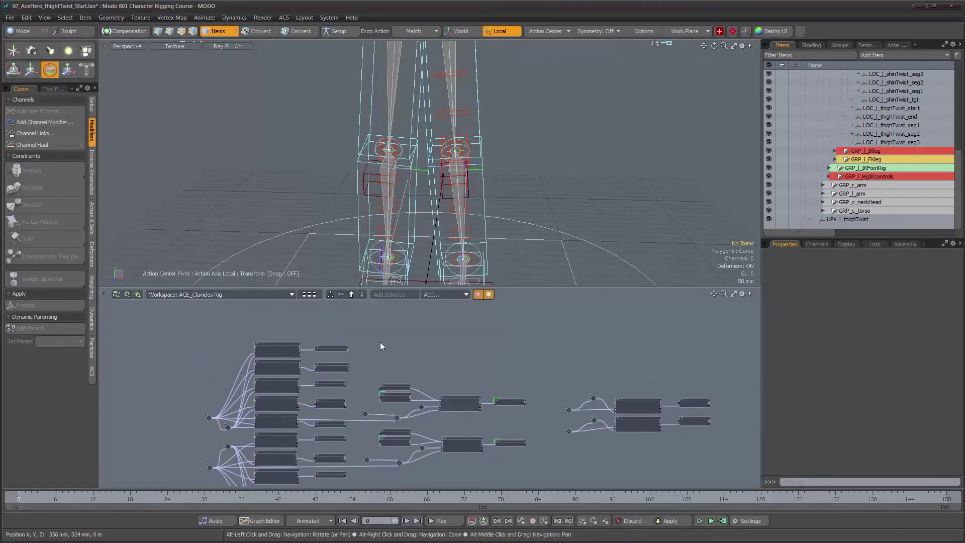
click(350, 295)
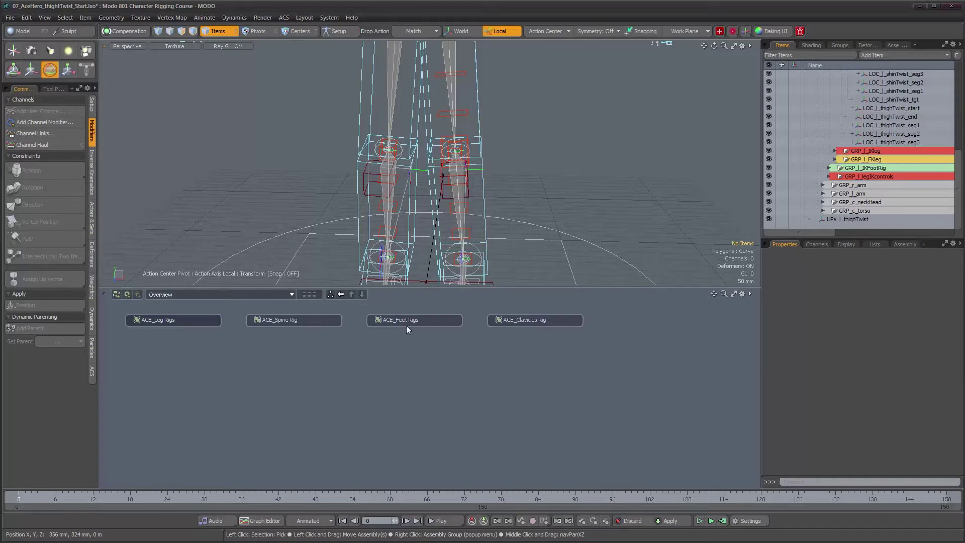
double_click(162, 324)
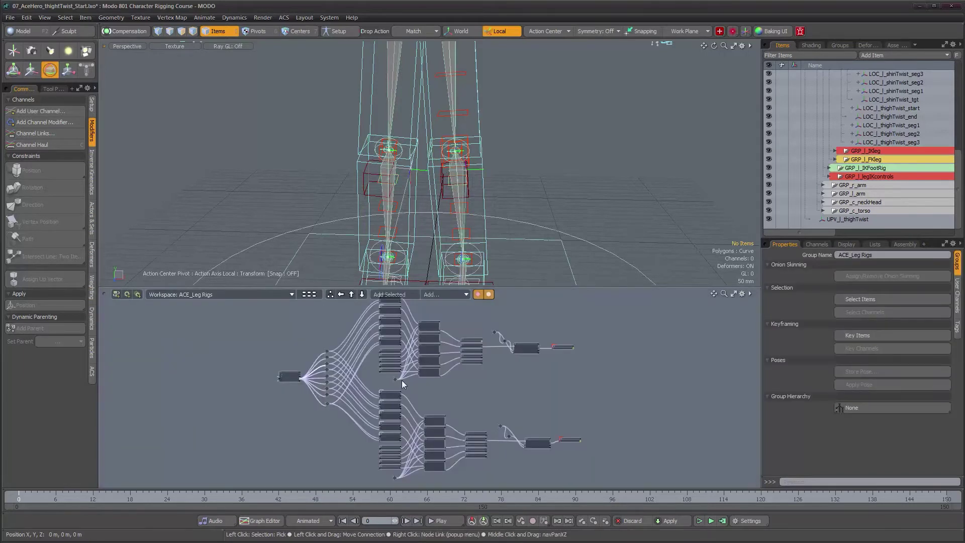
Examine the left shin twist bias nodes and rotation constraint in the schematic, and the left thigh twist locators in the viewport.
scroll(432, 396, up, 3)
click(535, 337)
alt+drag(535, 337, 498, 353)
alt+right_drag(508, 368, 581, 382)
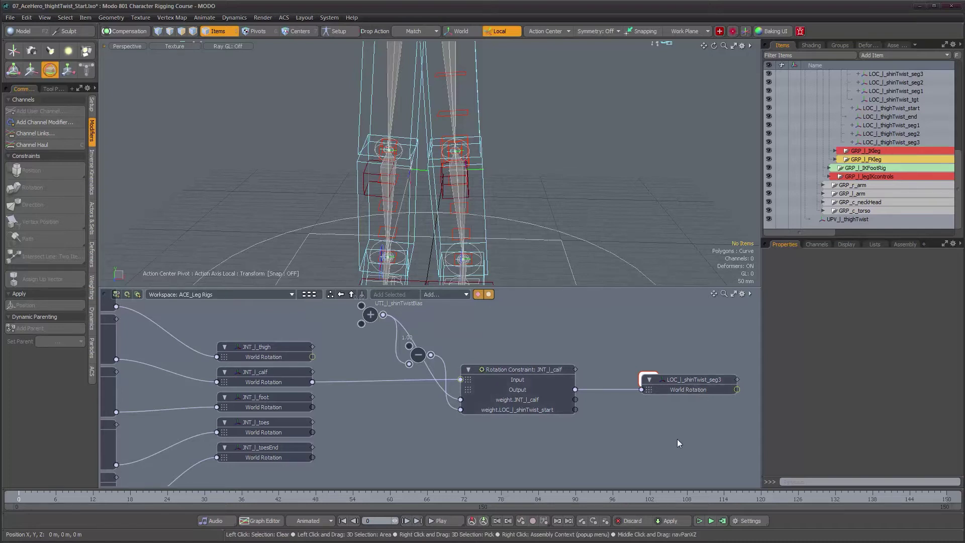
alt+drag(532, 213, 487, 201)
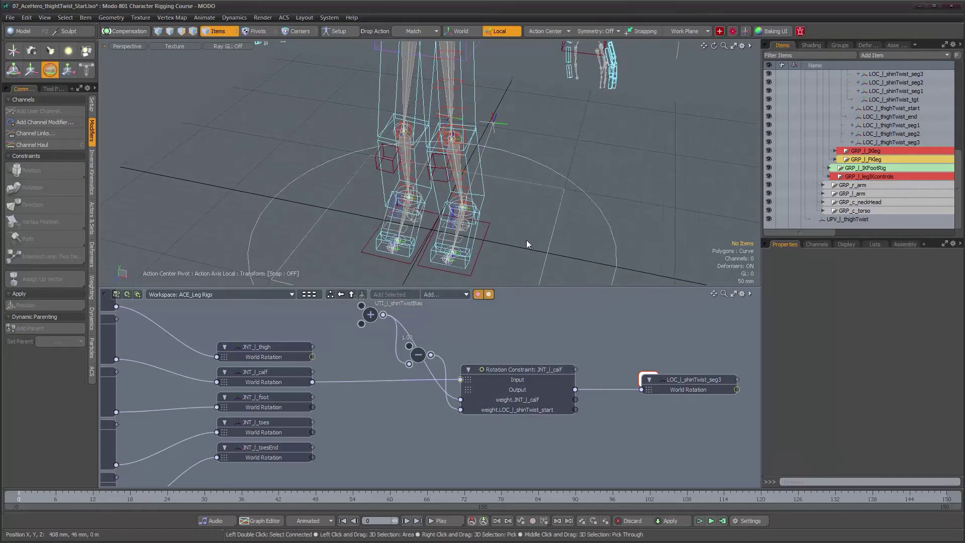
alt+drag(526, 239, 482, 151)
alt+middle_drag(482, 151, 486, 226)
alt+drag(487, 227, 471, 168)
alt+right_drag(471, 168, 504, 171)
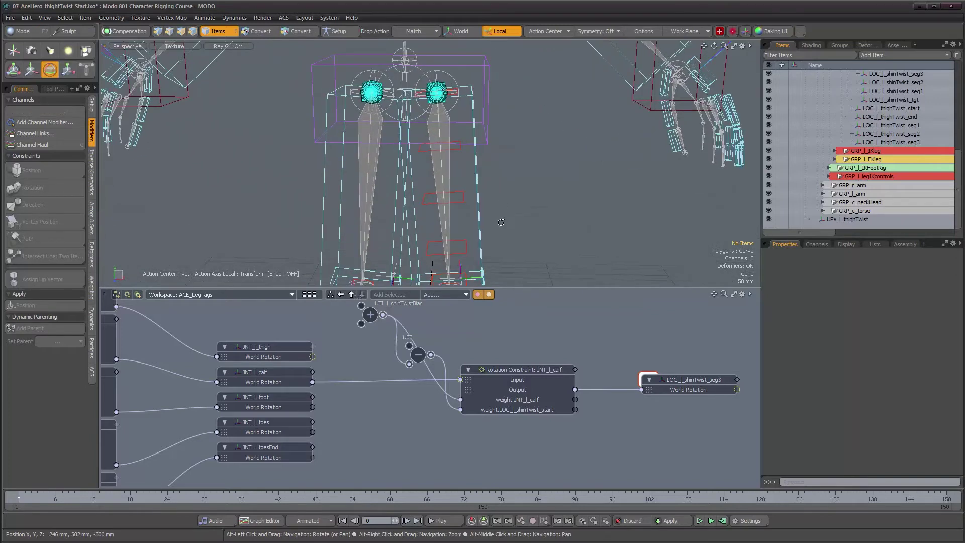
alt+middle_drag(500, 219, 503, 175)
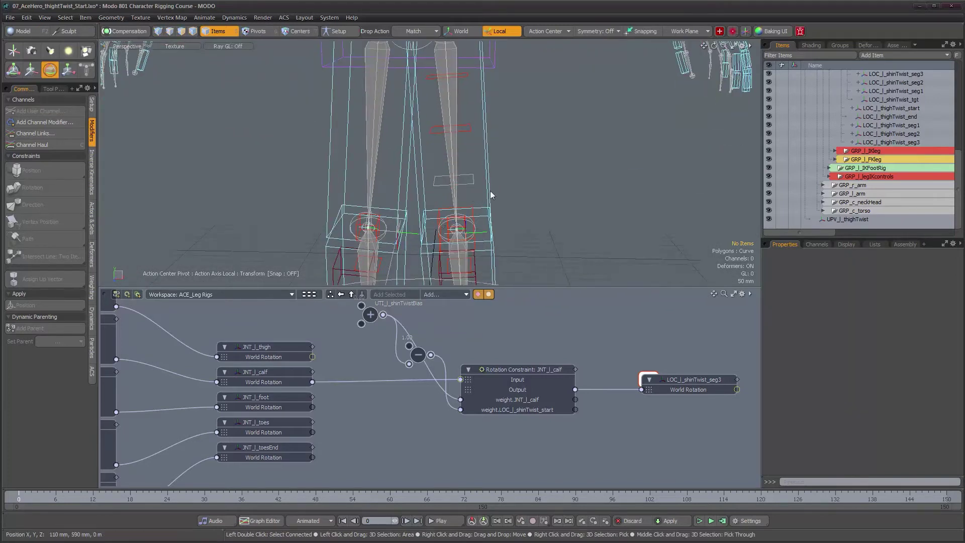
alt+drag(491, 191, 486, 197)
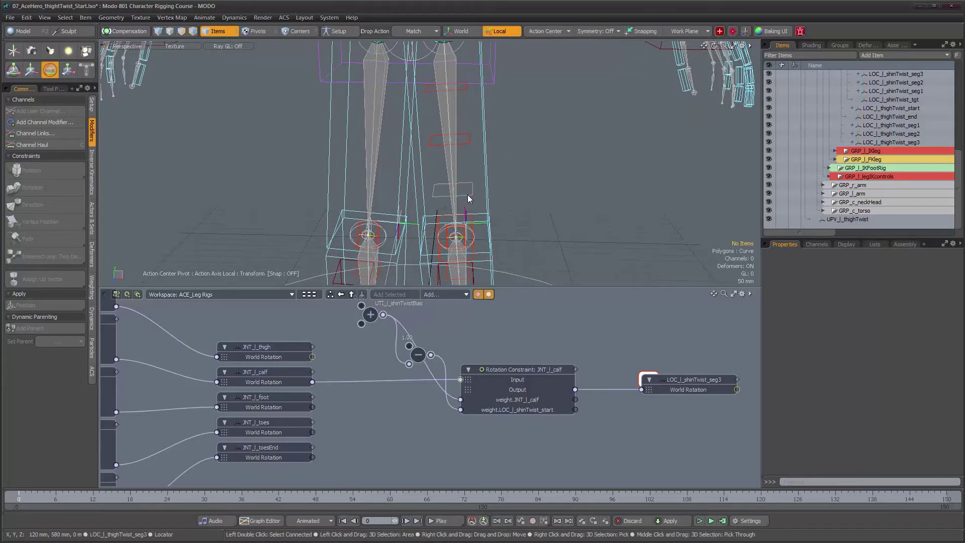
Select LOC_l_thighTwist_seg3 in the viewport and add it to the schematic near the left shin twist network.
key(space)
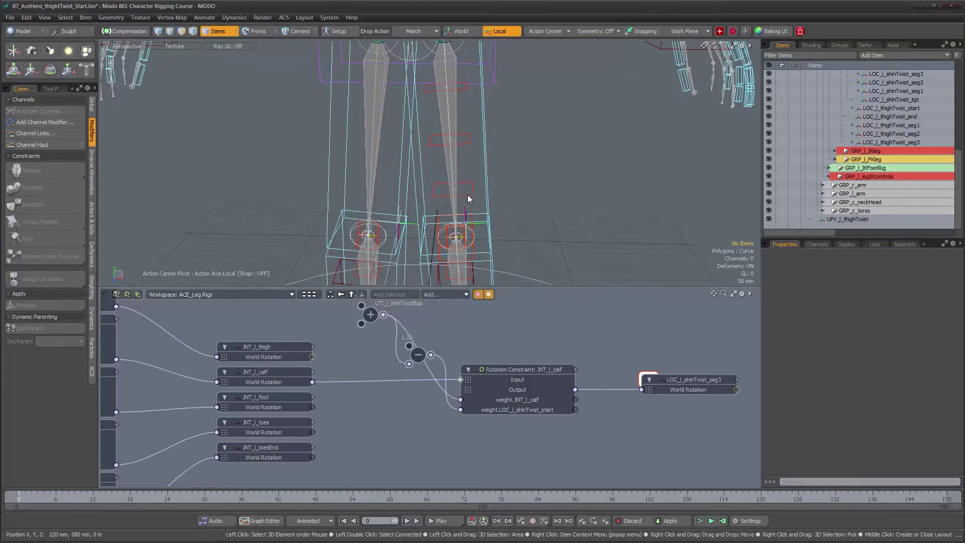
click(466, 196)
alt+drag(495, 216, 549, 239)
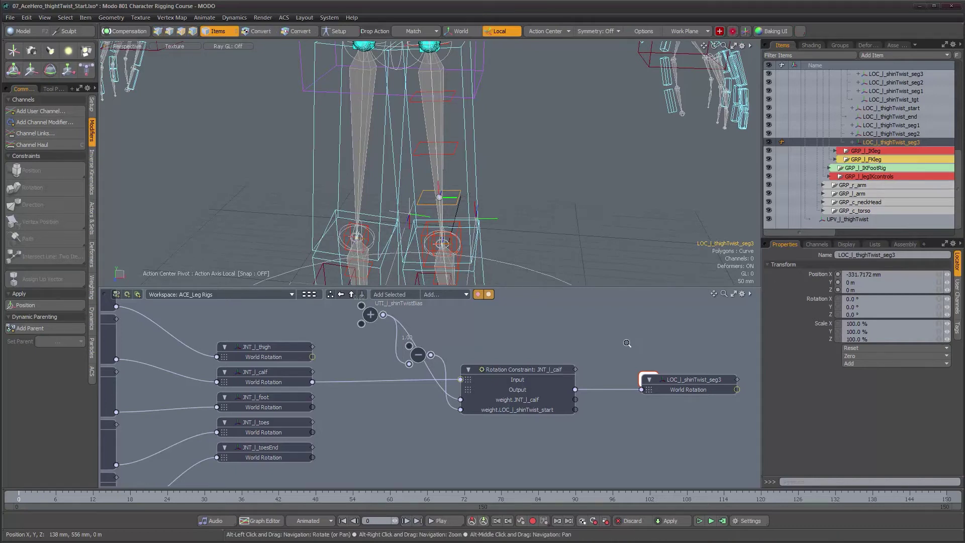
alt+right_drag(629, 342, 427, 401)
alt+drag(428, 401, 647, 433)
alt+drag(478, 415, 575, 367)
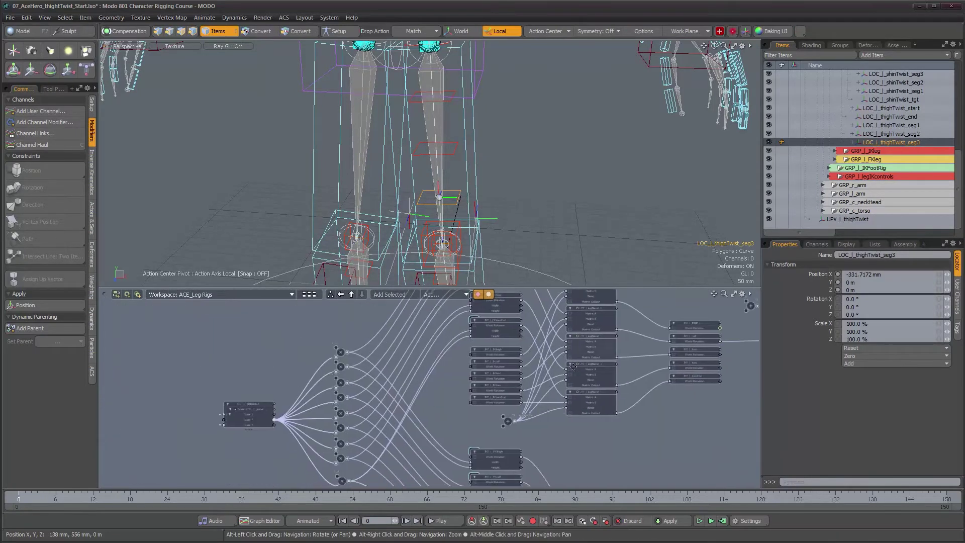
alt+drag(597, 422, 558, 331)
alt+drag(601, 393, 573, 335)
alt+drag(385, 353, 385, 316)
alt+right_drag(403, 371, 437, 371)
alt+drag(643, 382, 535, 387)
alt+drag(669, 402, 400, 406)
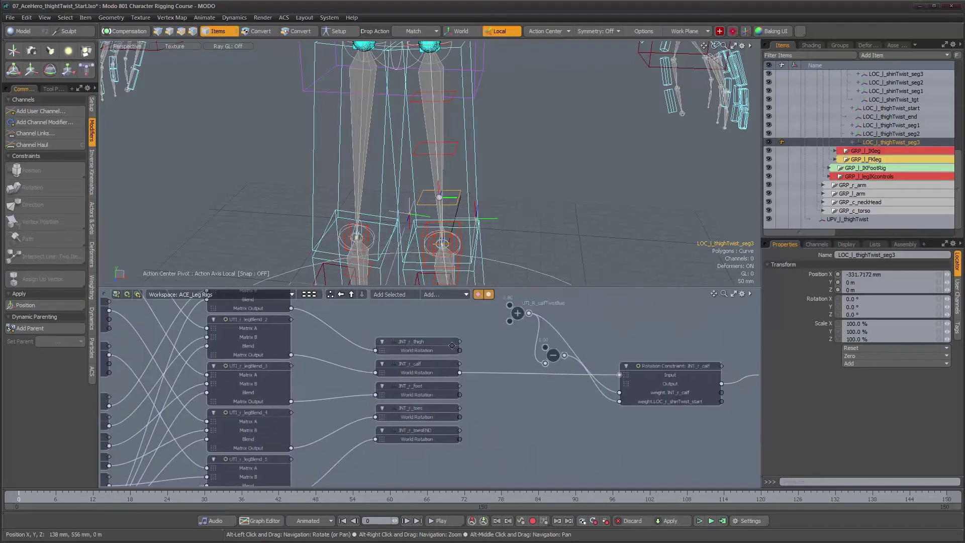
alt+drag(540, 345, 422, 438)
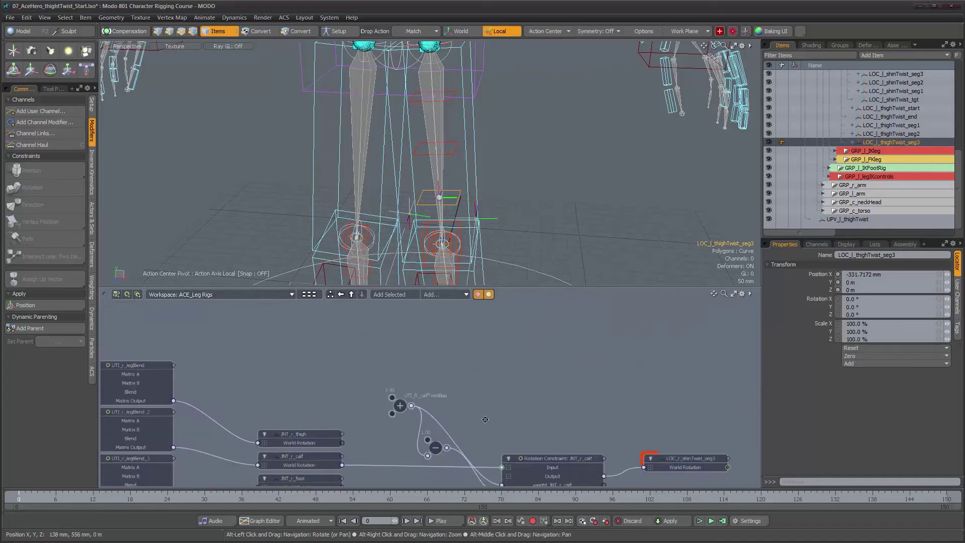
alt+drag(485, 419, 495, 458)
alt+drag(460, 304, 443, 481)
alt+drag(433, 385, 427, 422)
alt+right_drag(427, 423, 425, 425)
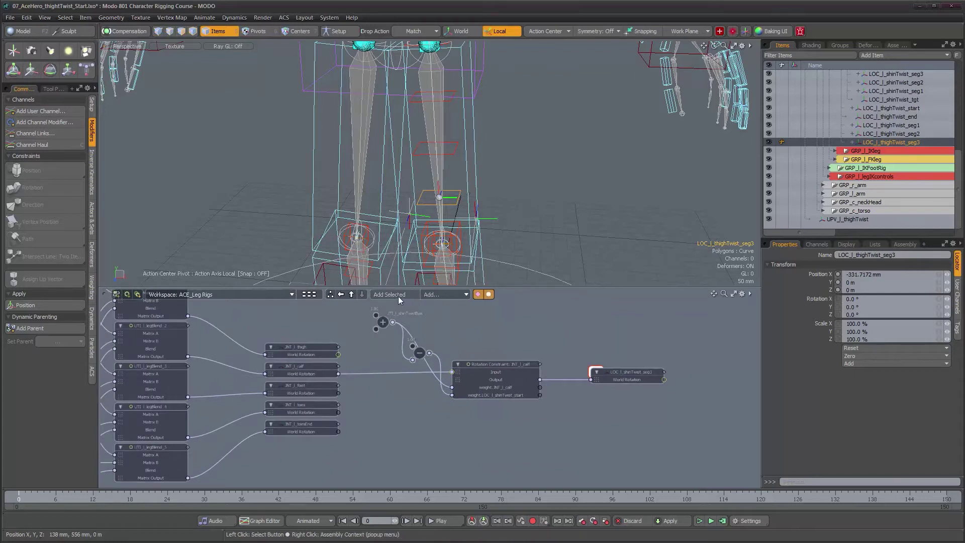
click(397, 296)
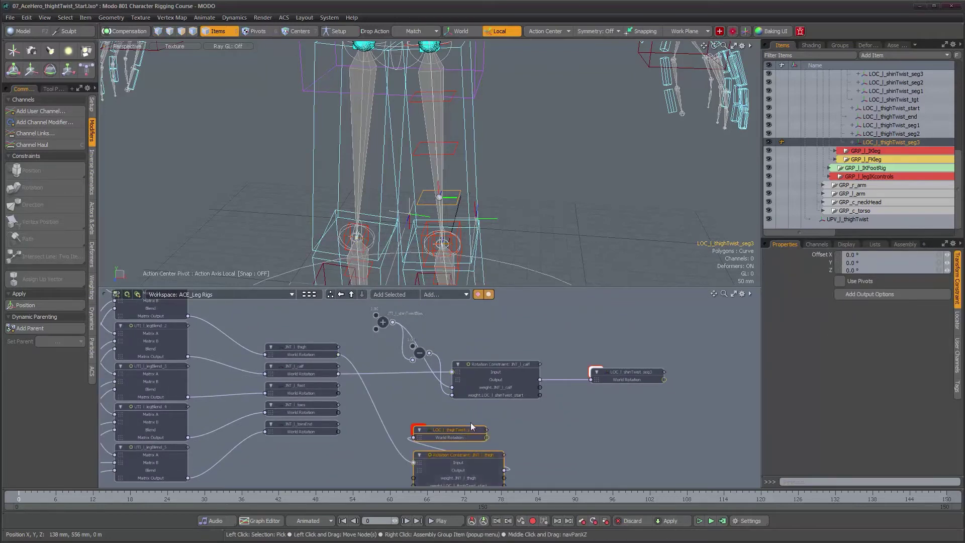
Arrange the LOC_l_thighTwist_seg3 node and its JNT_l_thigh rotation constraint beneath the matching shin twist nodes.
click(475, 443)
drag(490, 431, 671, 428)
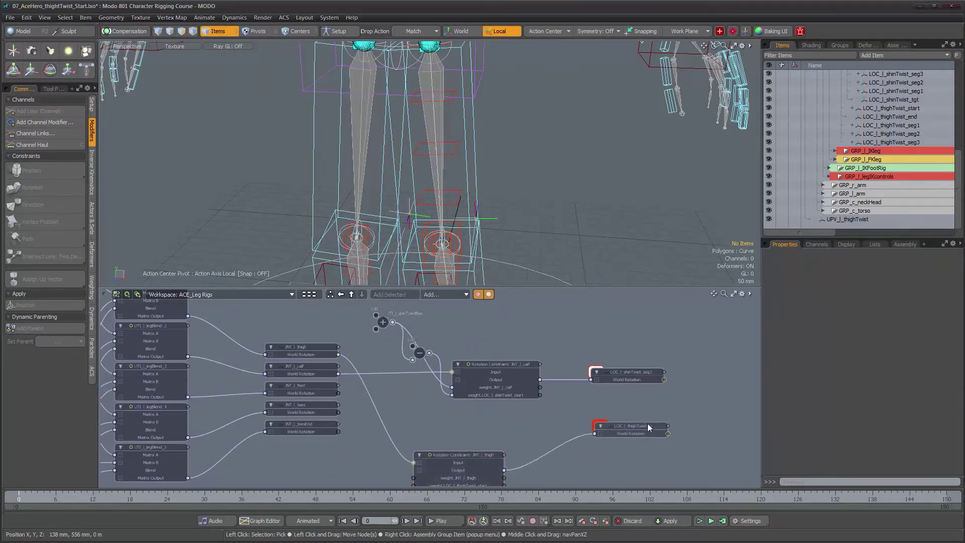
drag(474, 452, 509, 408)
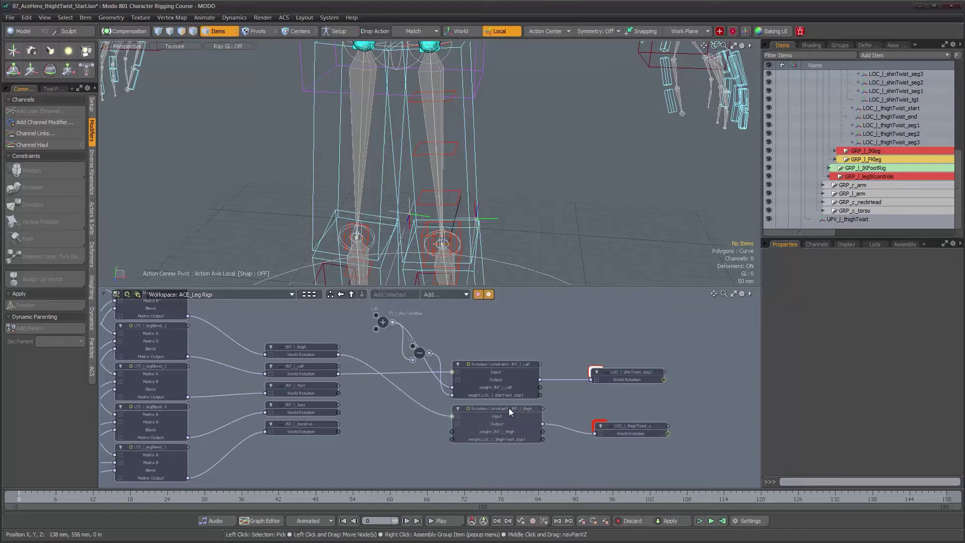
alt+right_drag(444, 441, 467, 447)
alt+drag(478, 439, 495, 456)
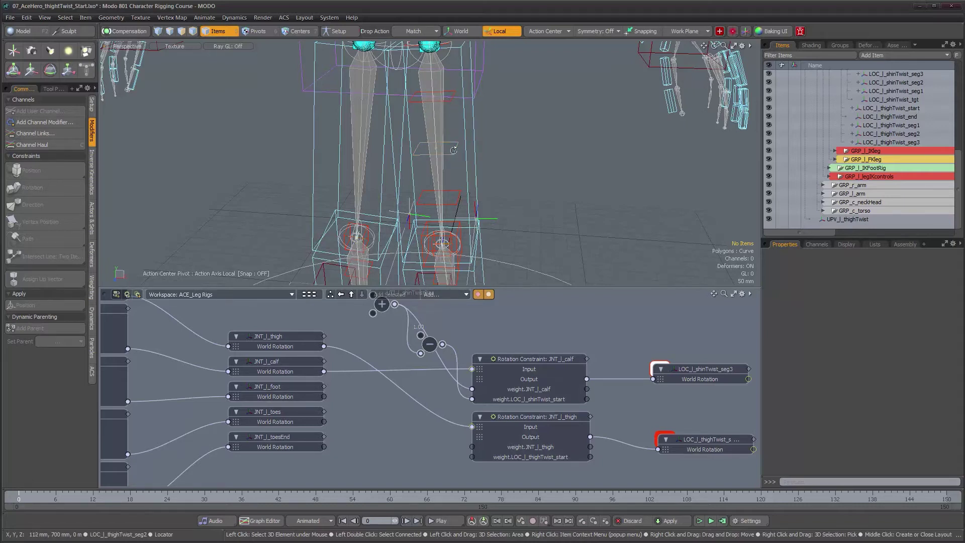
Add a Basic Math node with the Add operation to the schematic beside the JNT_l_thigh rotation constraint.
alt+drag(454, 150, 469, 183)
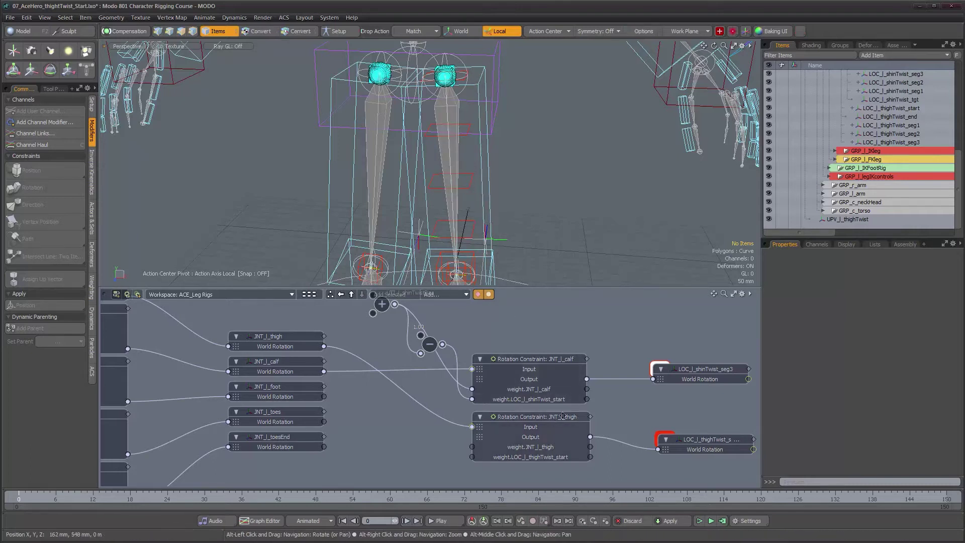
alt+drag(551, 416, 595, 414)
scroll(465, 346, down, 2)
alt+drag(465, 346, 507, 368)
scroll(571, 361, up, 2)
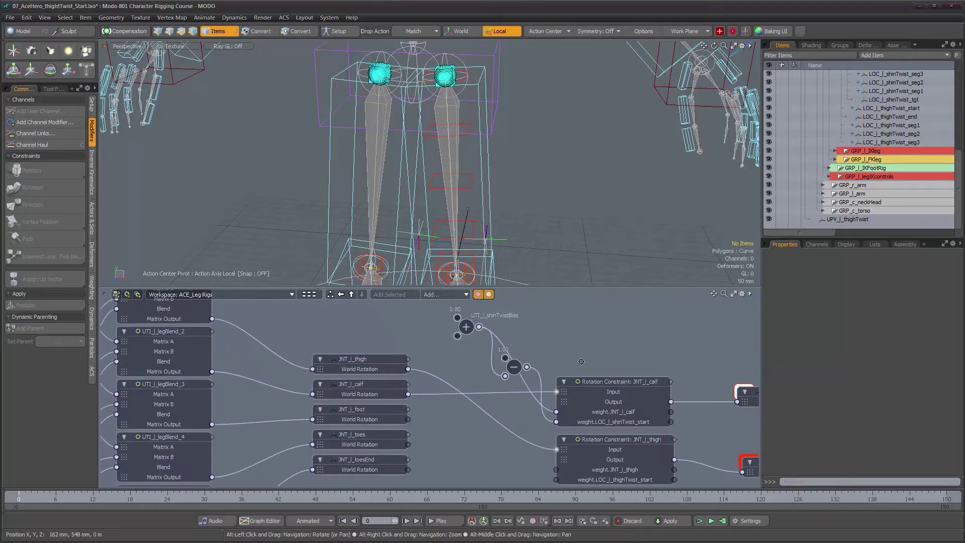
alt+drag(592, 376, 625, 358)
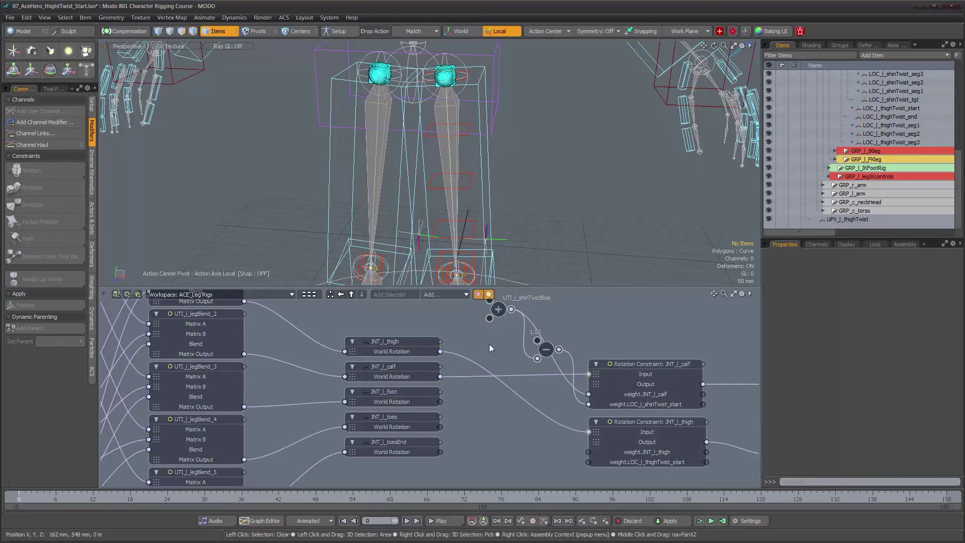
click(451, 294)
mouse_move(511, 296)
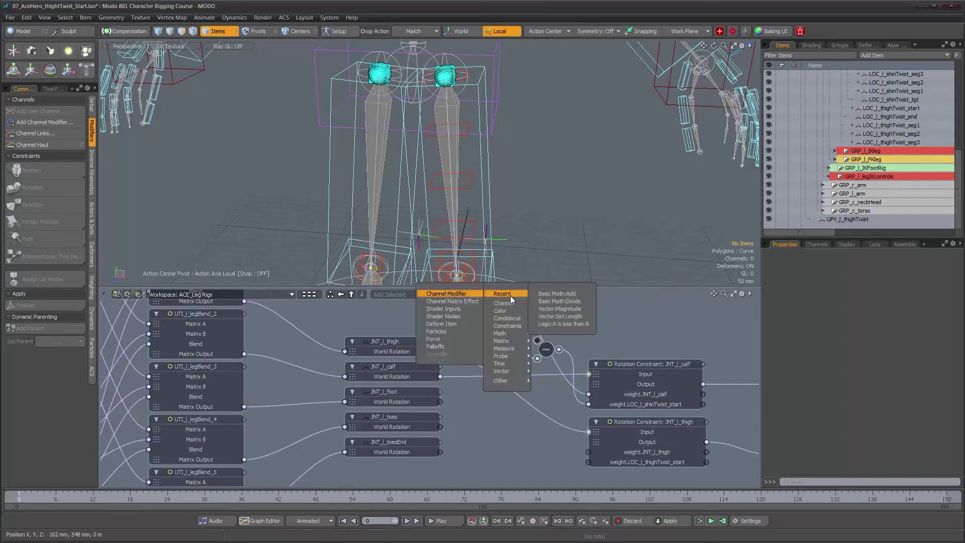
click(578, 334)
click(454, 295)
mouse_move(455, 318)
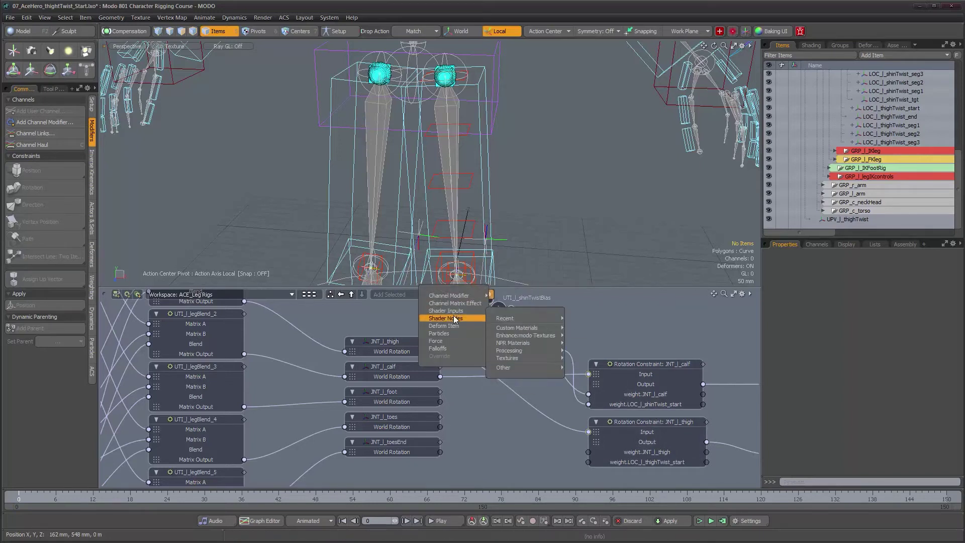
mouse_move(454, 295)
mouse_move(504, 336)
click(558, 336)
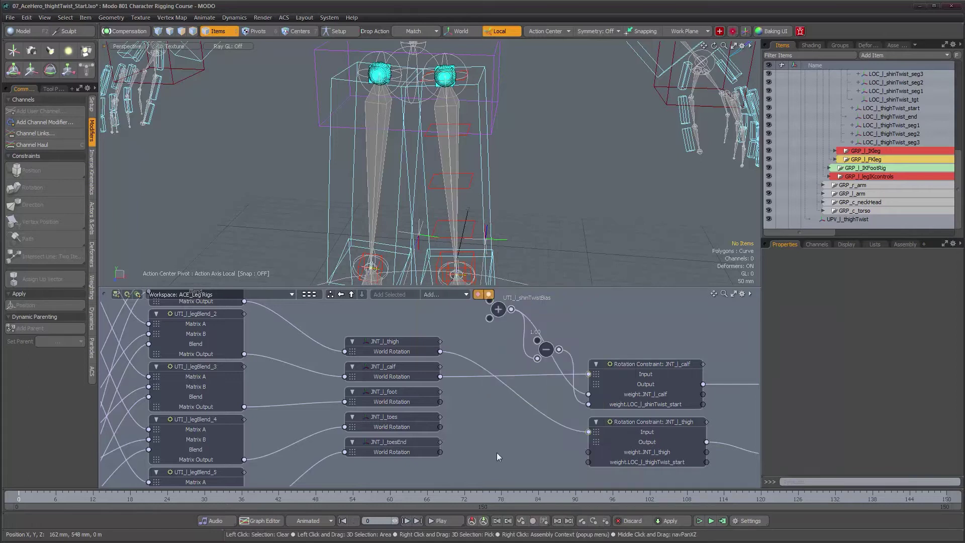
drag(416, 417, 492, 454)
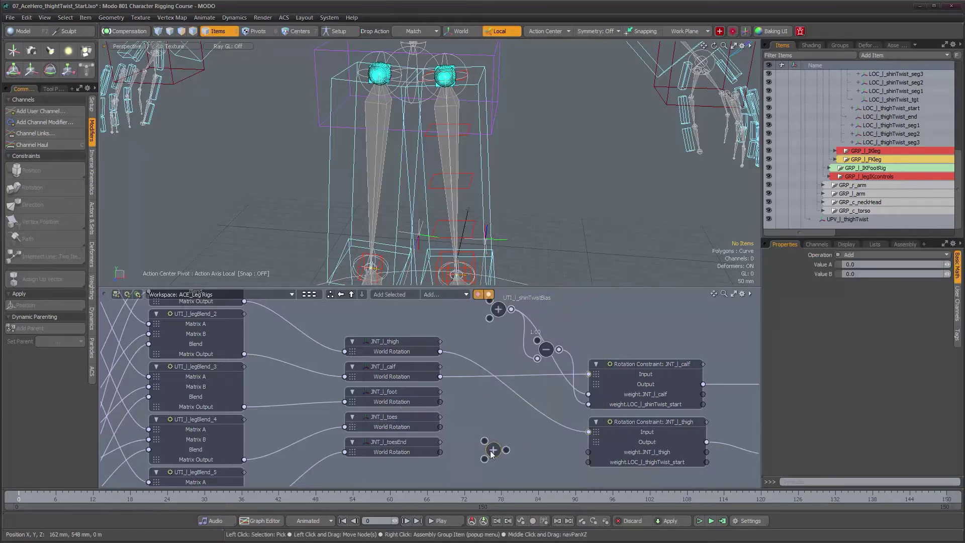
Duplicate the new Add node, change the copy's operation to Subtract and set its Value A to 1.0.
right_click(491, 452)
click(495, 451)
key(ctrl+d)
drag(466, 397, 526, 464)
click(862, 254)
click(862, 262)
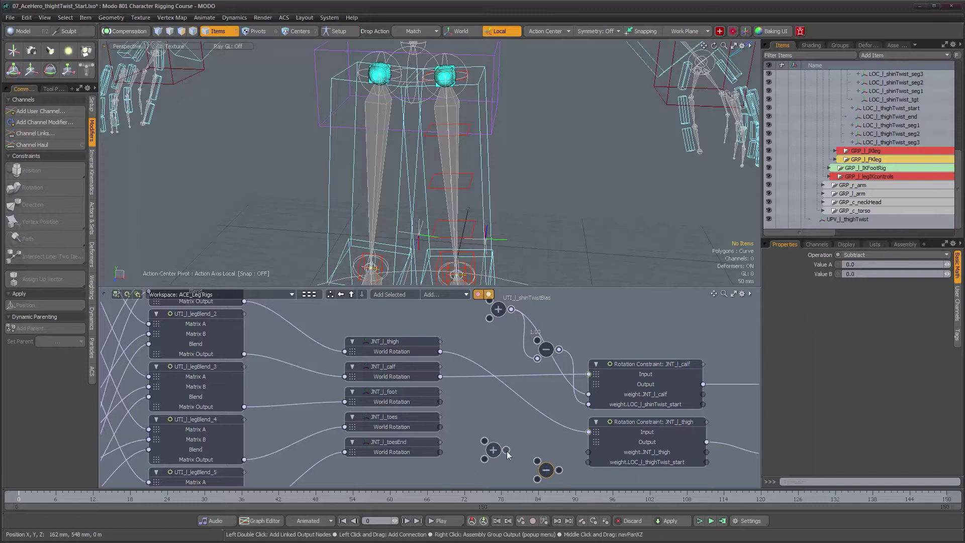
text(1)
key(Return)
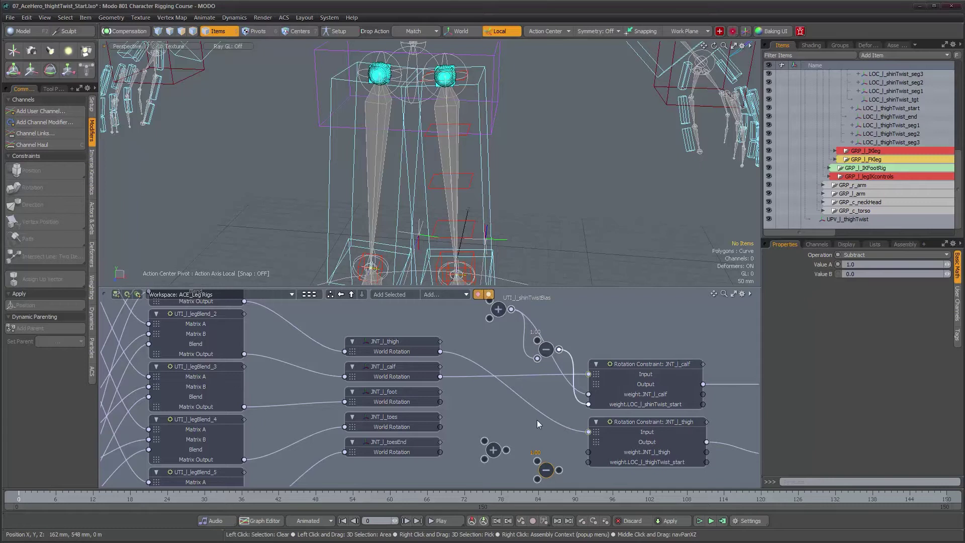
Connect the Add node's output to Value B of the Subtract node and move both nodes closer together.
drag(536, 481, 537, 480)
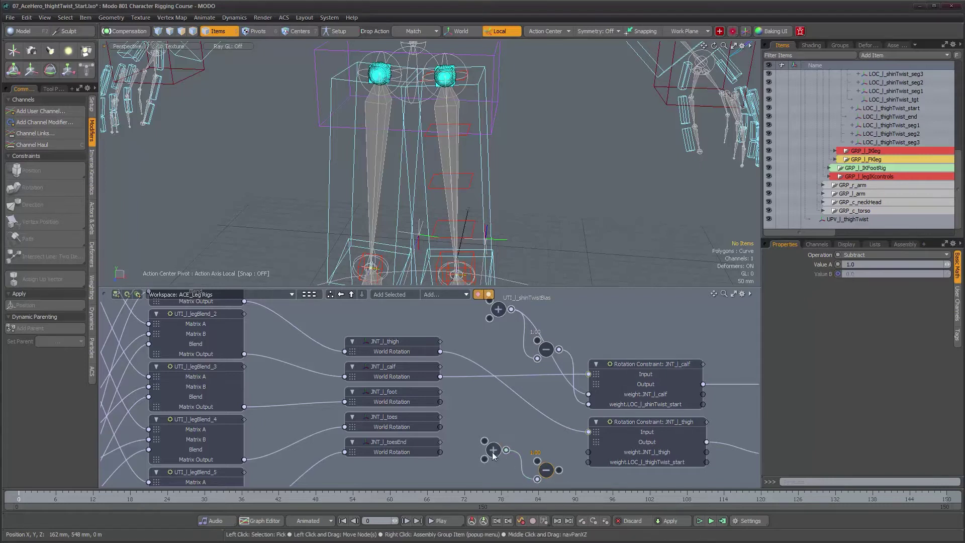
drag(492, 452, 485, 439)
drag(547, 473, 525, 468)
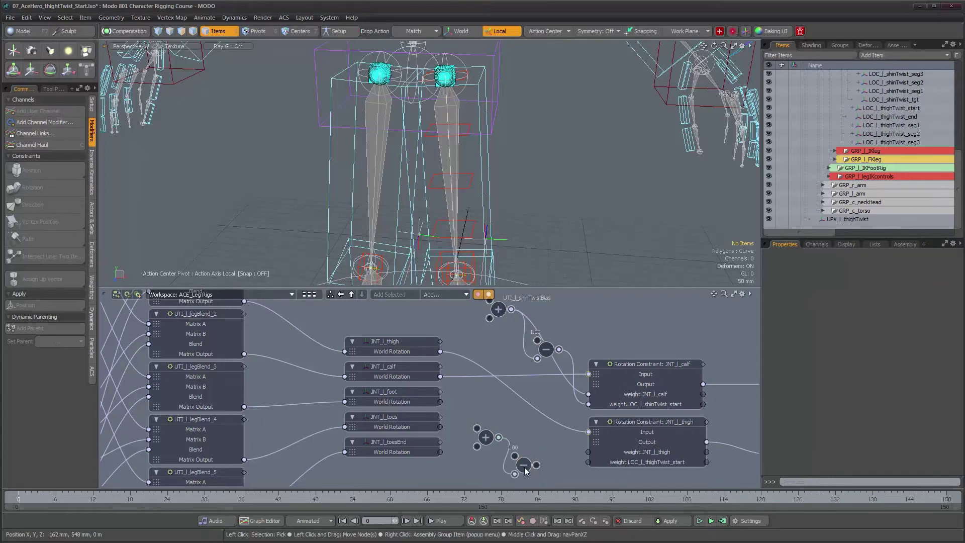
Rename the new Add node as UTI_l_thighTwistBias.
click(487, 439)
right_click(483, 436)
click(483, 437)
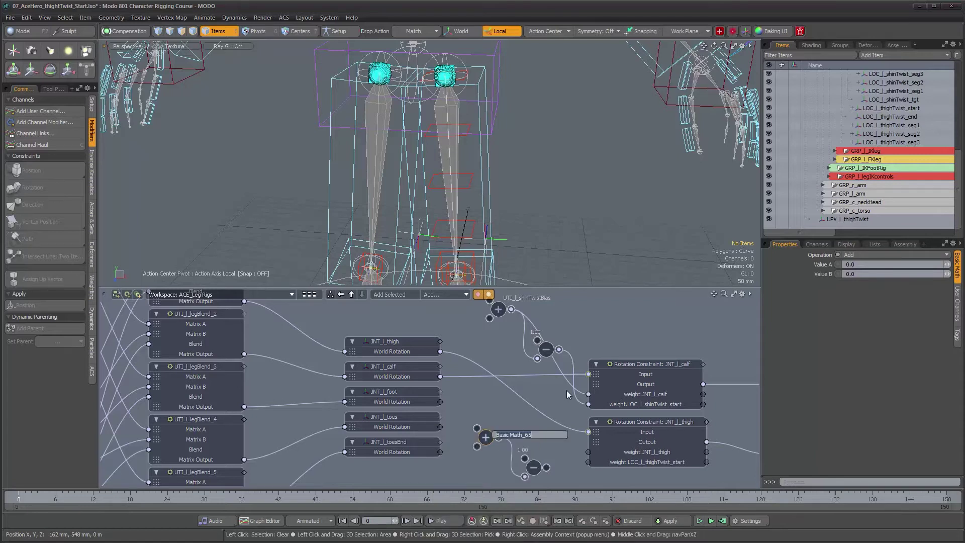
text(UTI_l_thighTwistBiad)
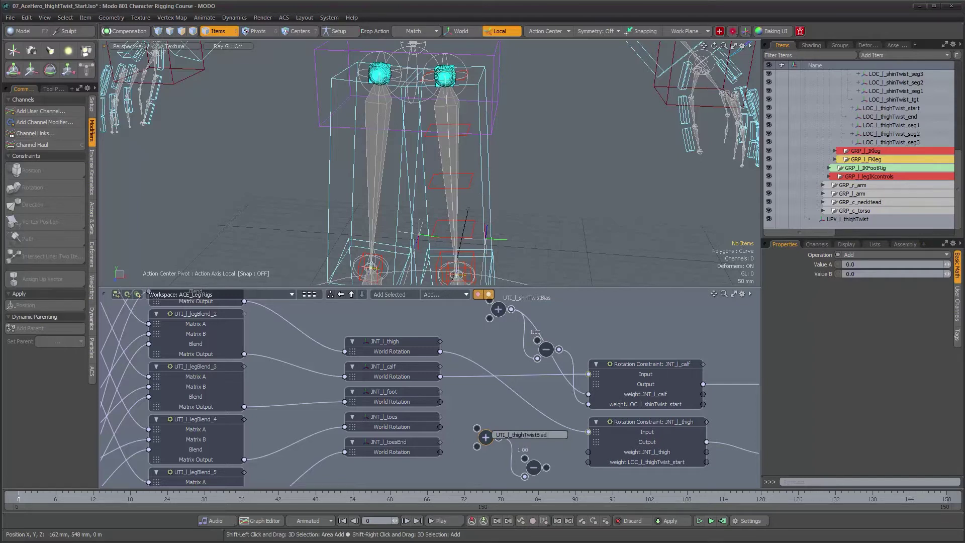
key(Return)
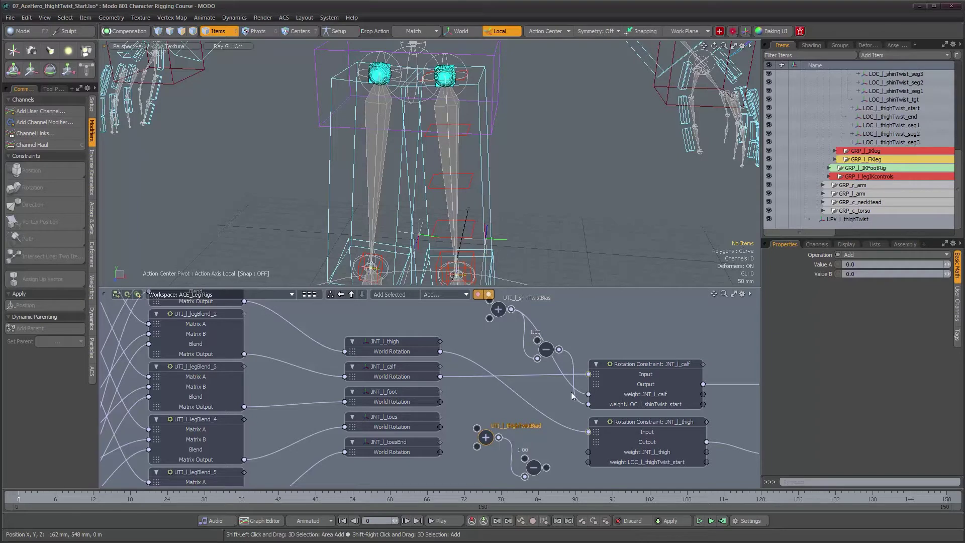
right_click(484, 437)
click(503, 440)
click(559, 436)
text(s)
key(Return)
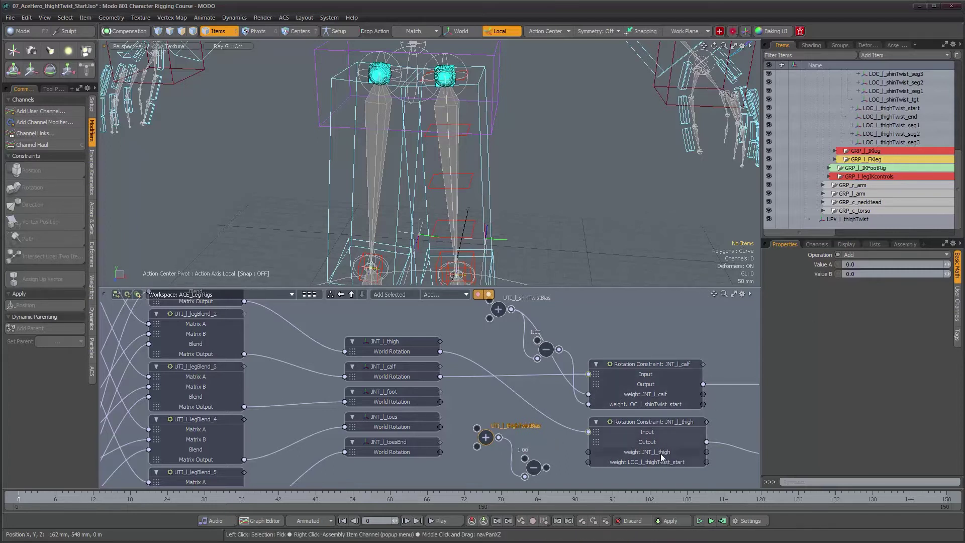
Set Value A of the UTI_l_thighTwistBias node to 0.5.
mouse_move(661, 453)
click(654, 452)
click(650, 453)
click(640, 463)
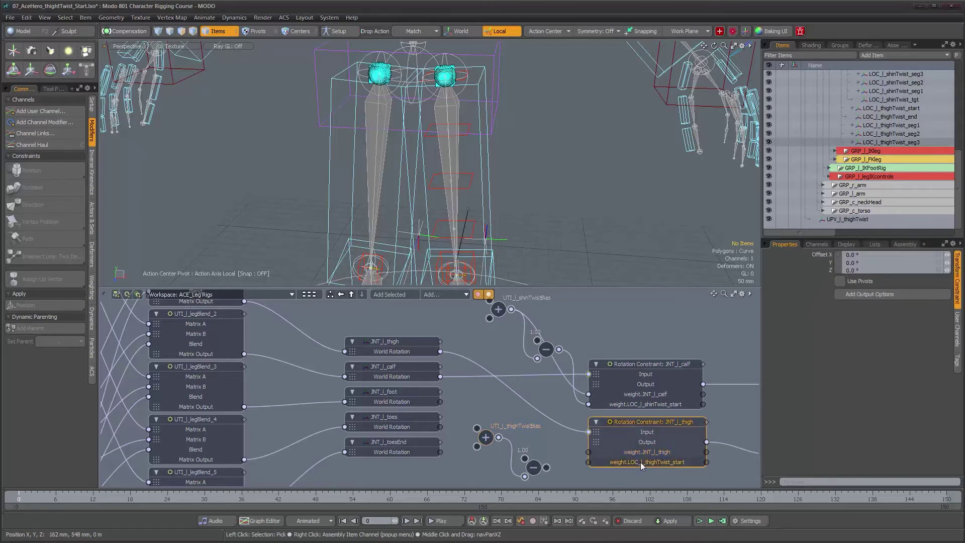
click(640, 463)
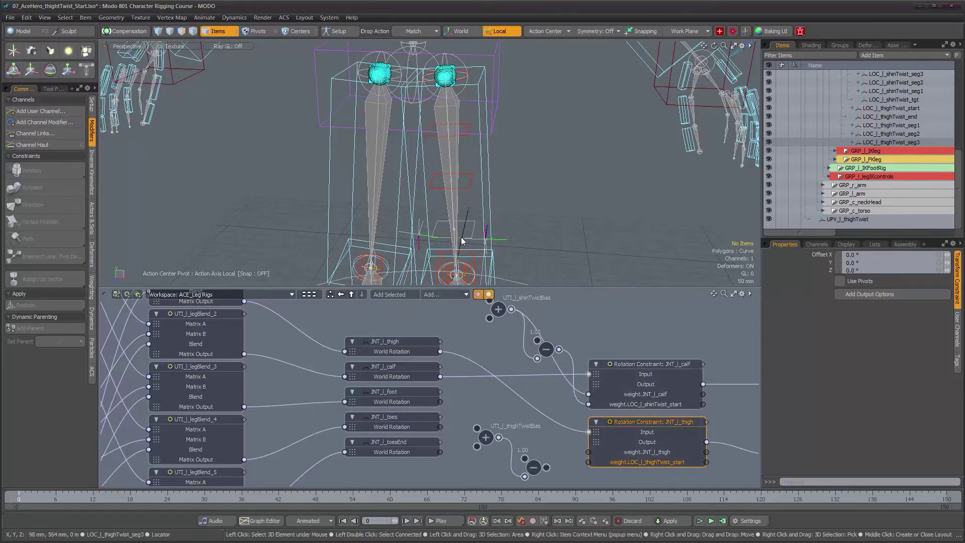
click(486, 437)
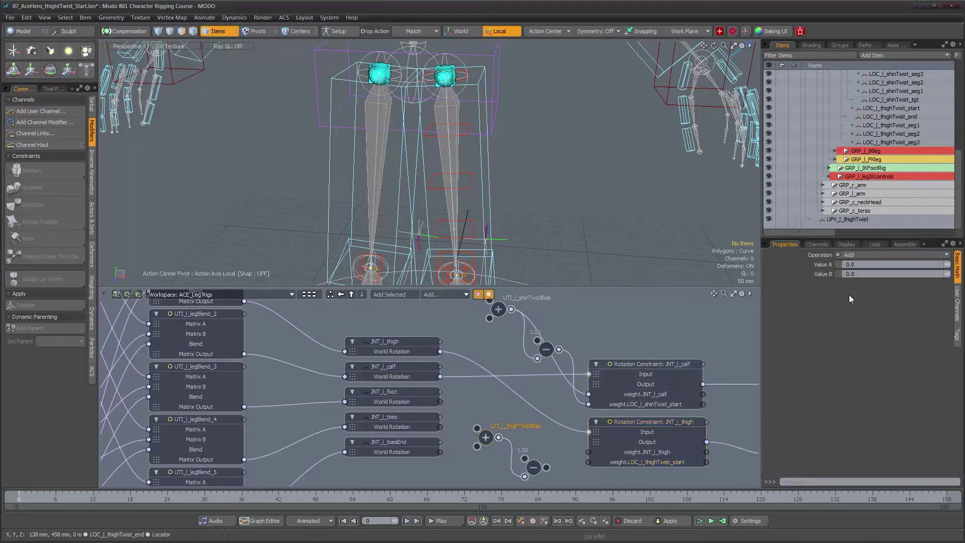
drag(864, 266, 812, 264)
text(0.5)
key(Return)
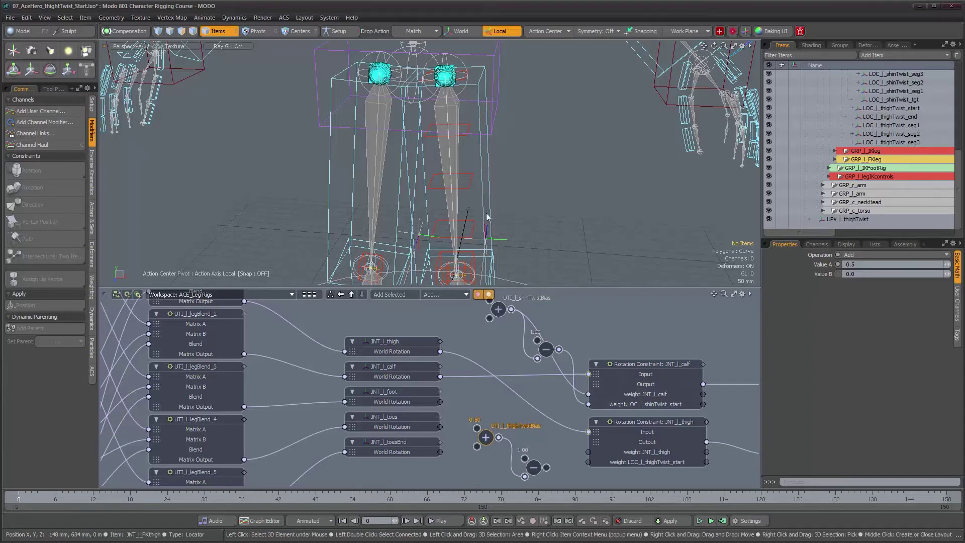
Connect the thigh bias Add output to weight.JNT_l_thigh and the Subtract output to weight.LOC_l_thighTwist_start on the JNT_l_thigh rotation constraint.
alt+drag(521, 236, 509, 156)
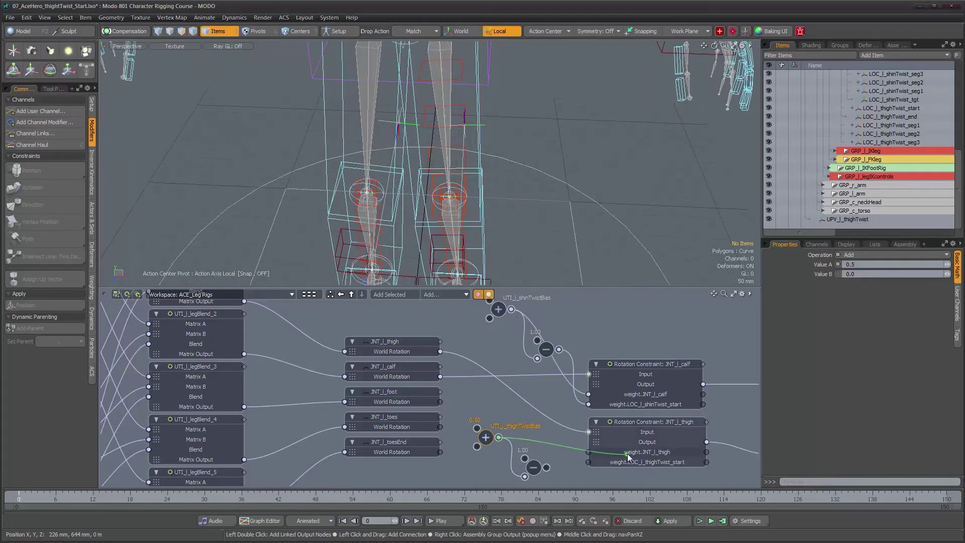
drag(627, 453, 627, 453)
drag(546, 468, 594, 463)
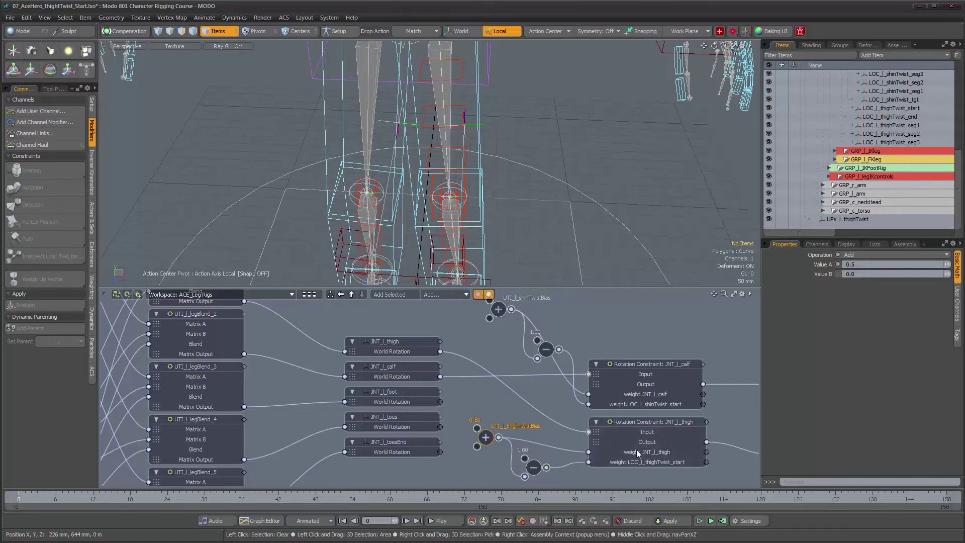
Rotate JNT_l_FKthigh about 45.6° around X to test the thigh twist.
alt+drag(484, 132, 587, 145)
click(482, 171)
key(e)
alt+drag(547, 220, 458, 175)
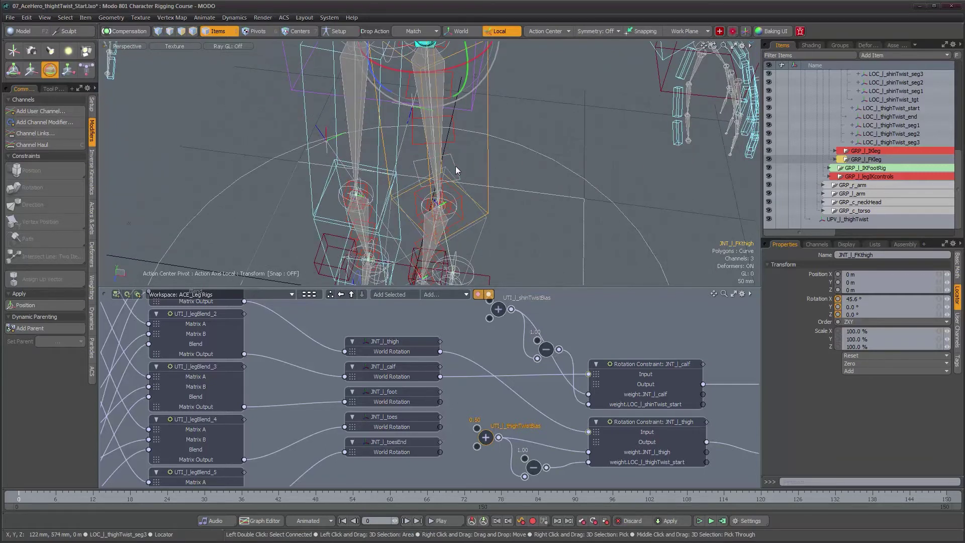
Examine from several angles how the left thigh twist segments are distributed between the hip and the knee.
alt+right_drag(519, 199, 495, 194)
alt+middle_drag(495, 194, 510, 226)
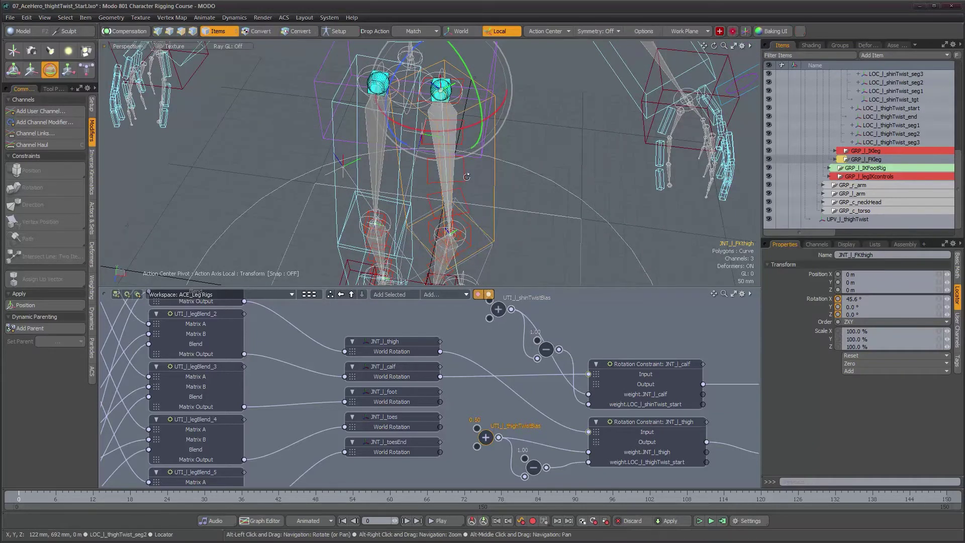
alt+drag(465, 162, 464, 174)
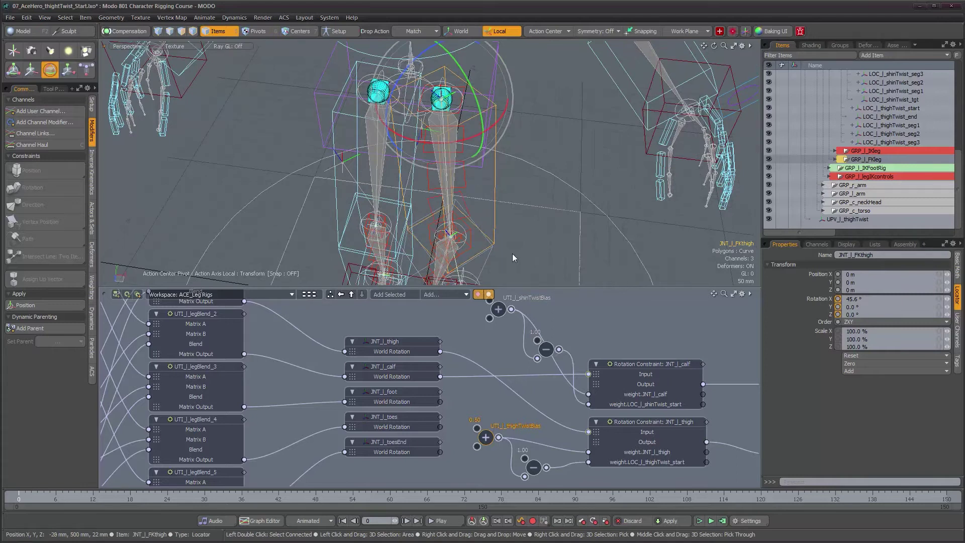
alt+drag(512, 253, 463, 226)
alt+right_drag(479, 229, 479, 205)
alt+middle_drag(479, 205, 479, 189)
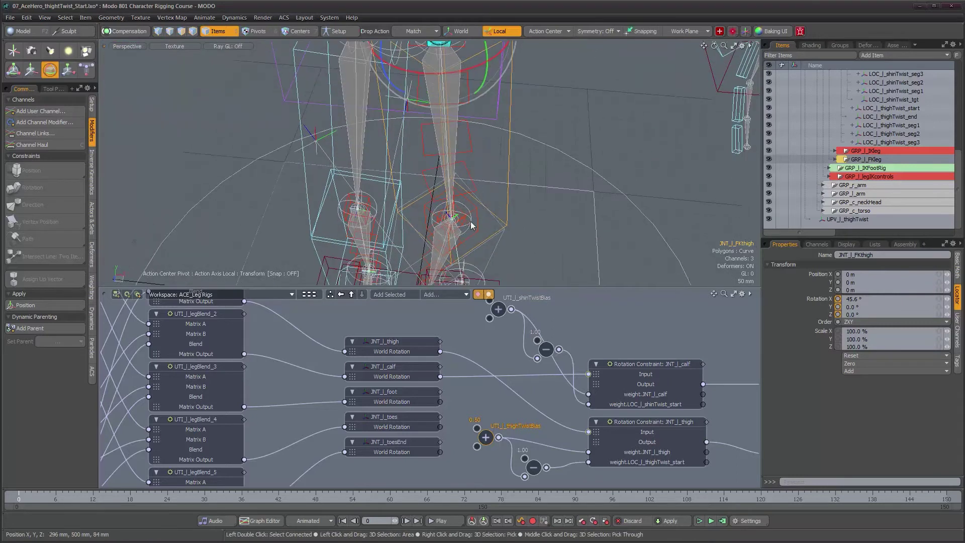
alt+drag(502, 204, 504, 218)
alt+right_drag(504, 219, 492, 221)
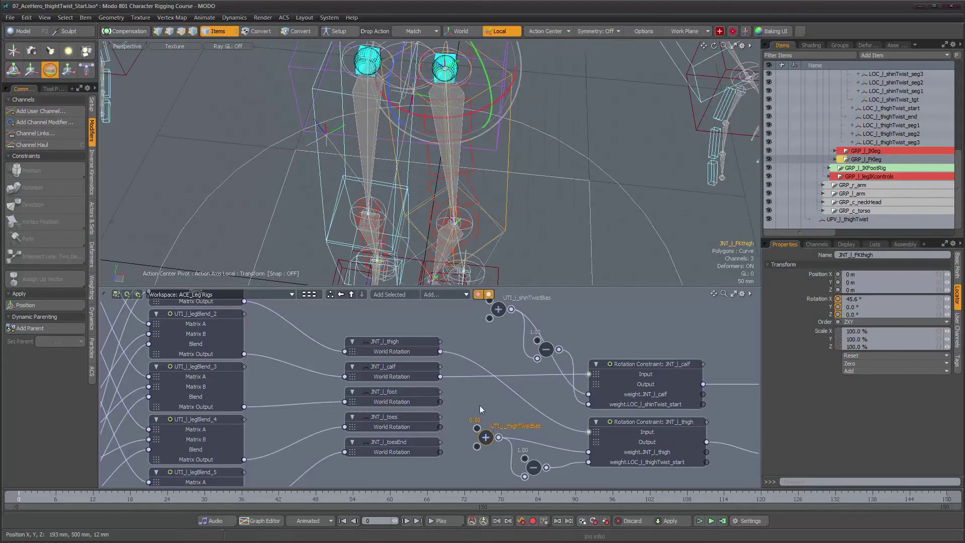
Adjust Value A of UTI_l_thighTwistBias, comparing values up to 1.0, and set it to 0.9.
click(485, 437)
click(875, 267)
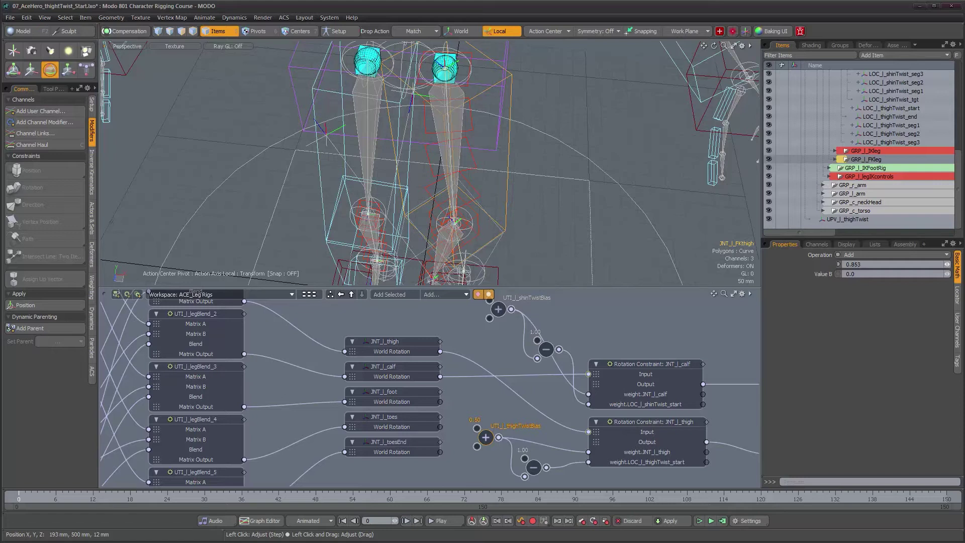
alt+drag(455, 229, 482, 211)
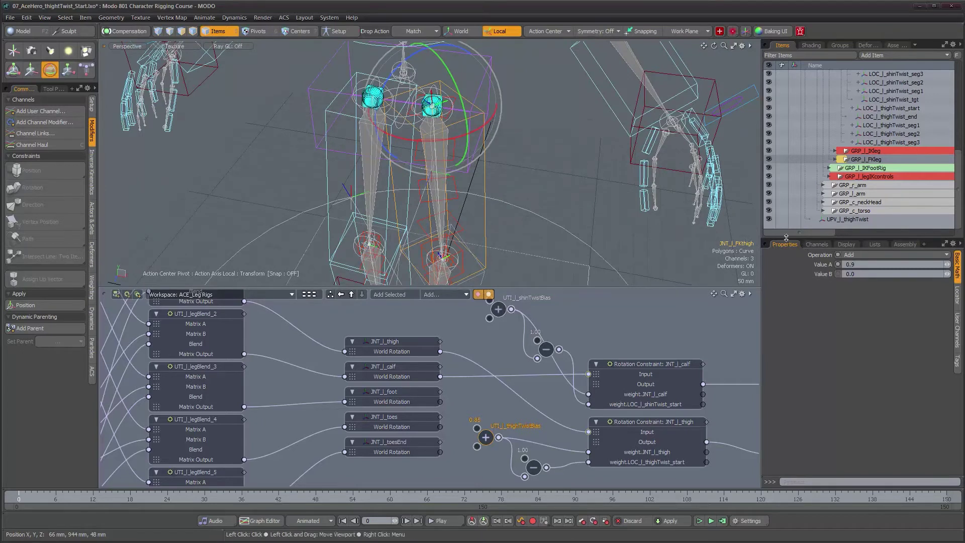
alt+drag(623, 211, 629, 225)
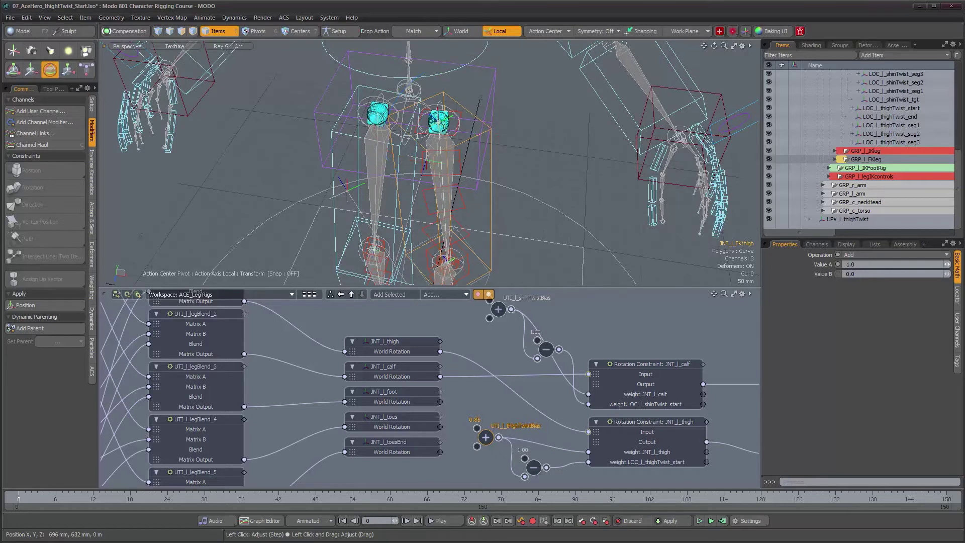
alt+drag(425, 283, 506, 259)
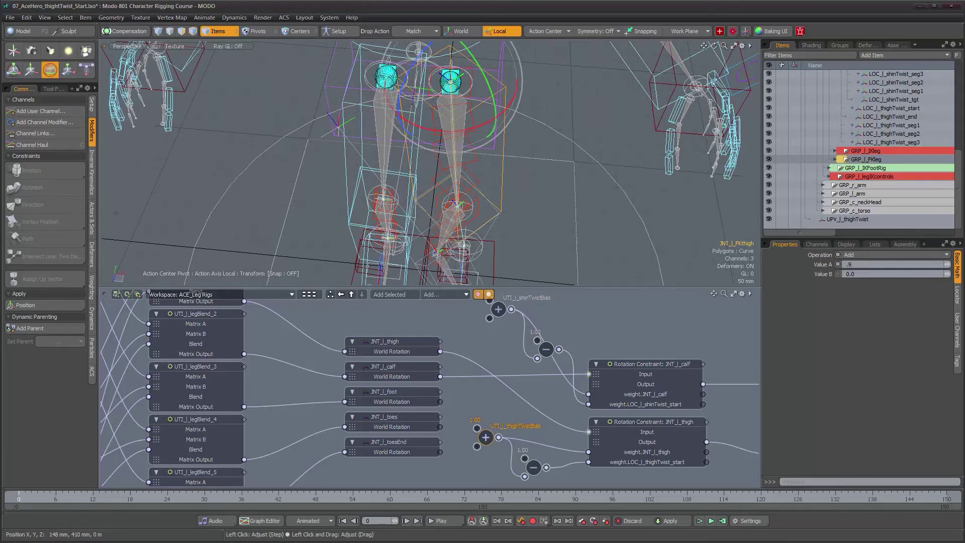
Enlarge the 3D viewport, try rotating JNT_l_FKthigh into other poses to test the twist, and undo the test rotations.
scroll(468, 166, up, 5)
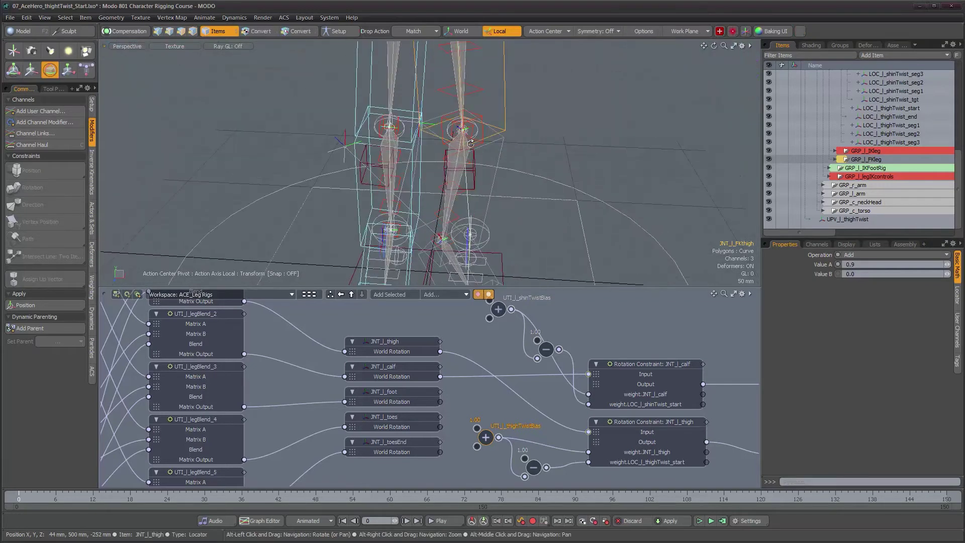
alt+drag(472, 170, 539, 227)
scroll(540, 227, down, 5)
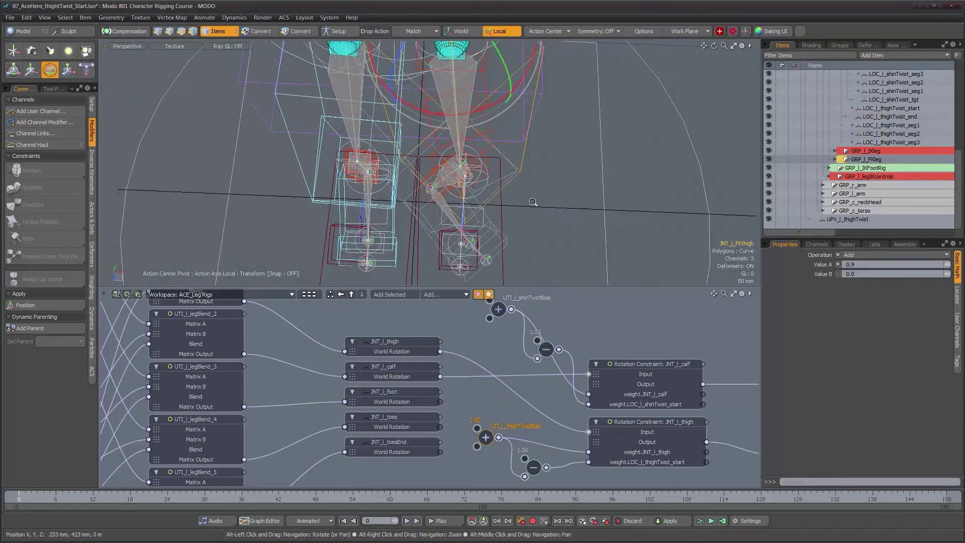
alt+drag(532, 184, 531, 156)
alt+middle_drag(531, 156, 536, 224)
alt+drag(535, 225, 563, 187)
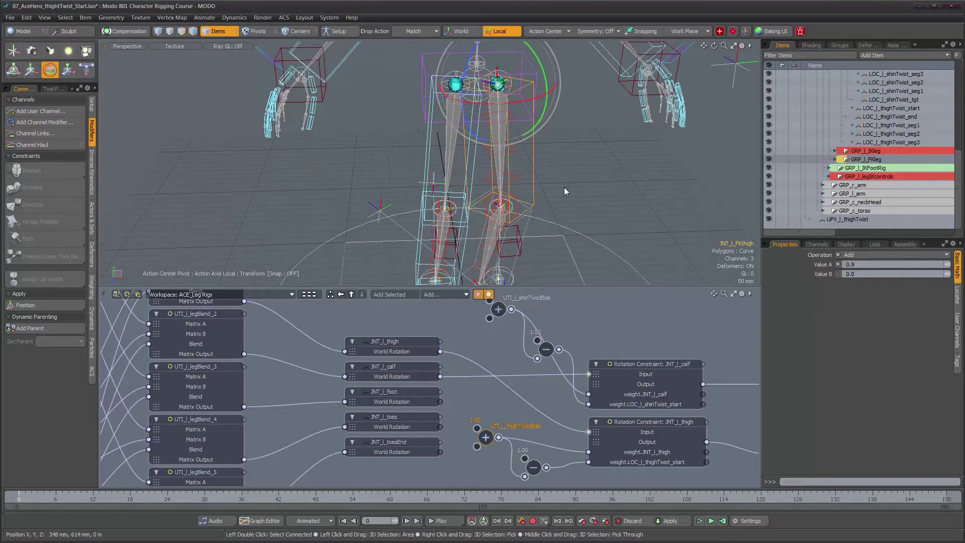
key(ctrl+space)
alt+shift+drag(569, 269, 502, 299)
drag(476, 245, 583, 270)
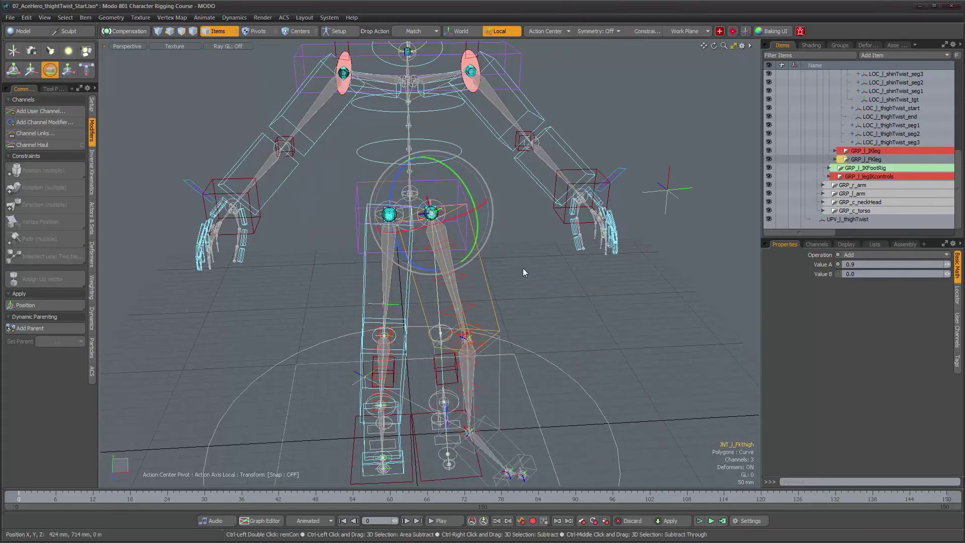
alt+drag(523, 272, 519, 291)
drag(397, 216, 453, 247)
key(ctrl+z)
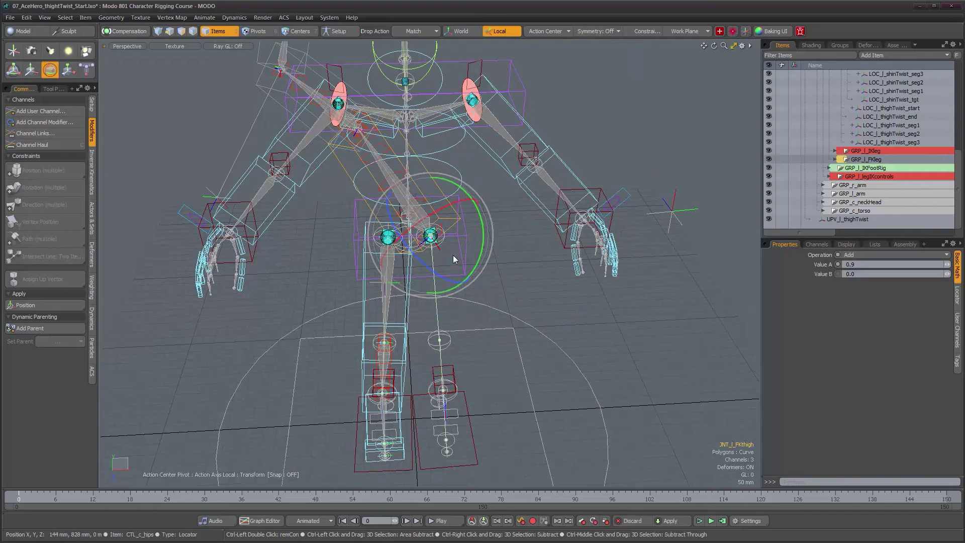
key(ctrl+z)
Reset Rotation X of JNT_l_FKthigh to 0.
alt+drag(638, 308, 623, 307)
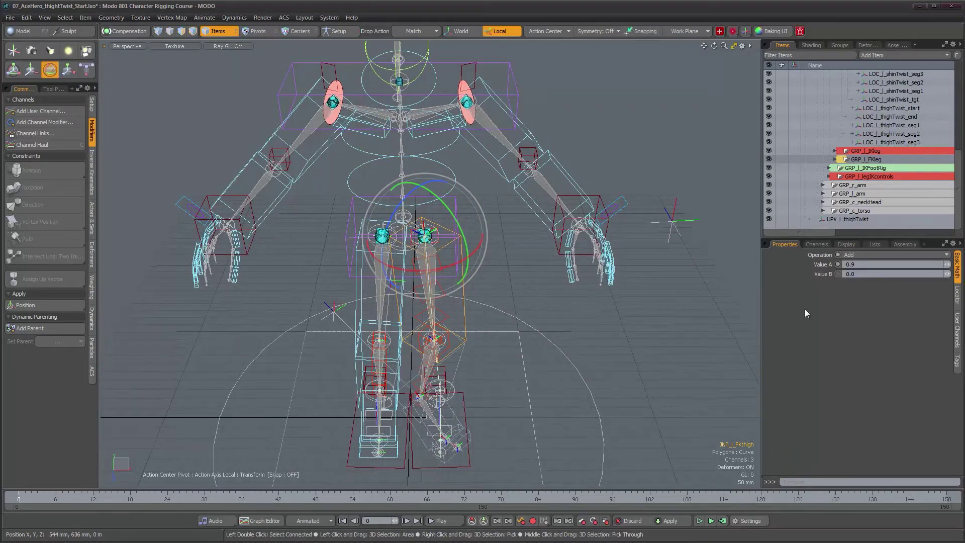
click(956, 296)
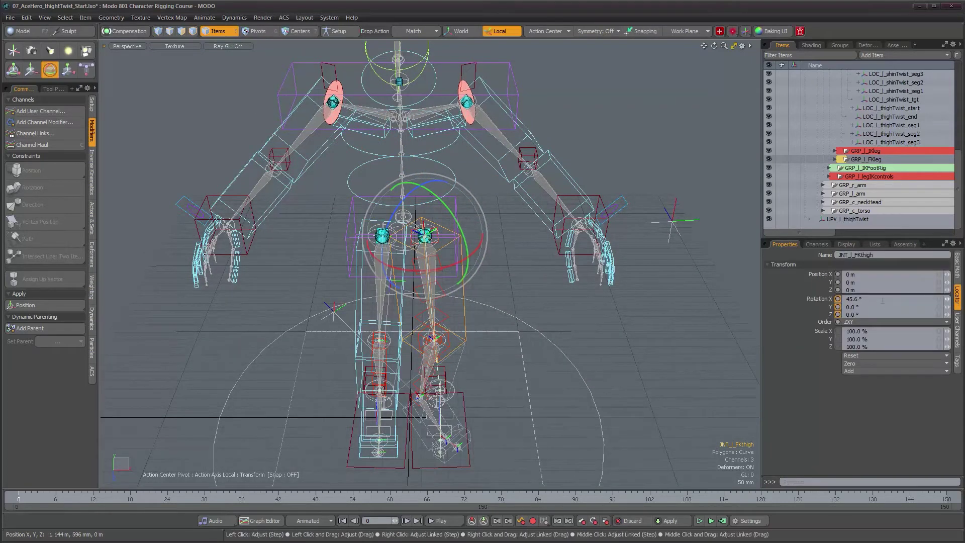
drag(827, 299, 804, 279)
text(0)
key(Return)
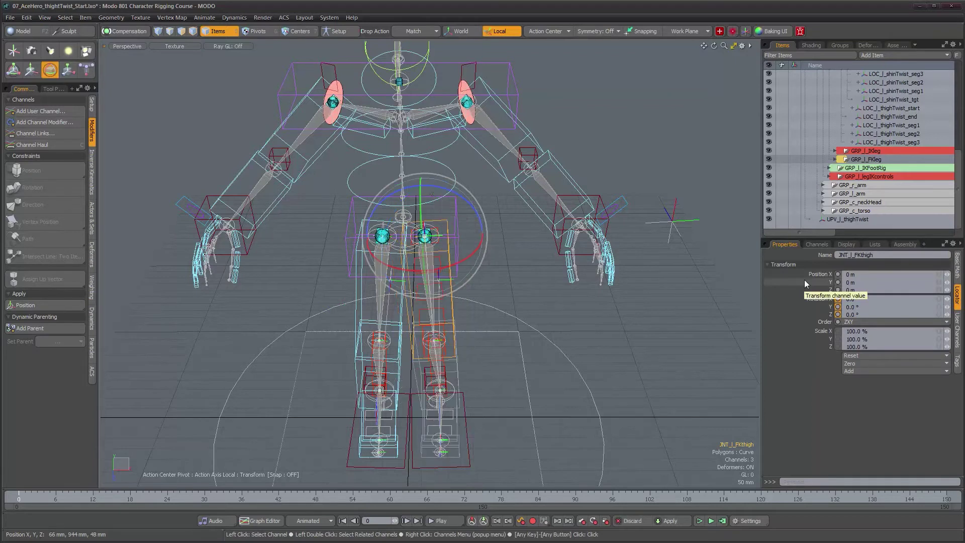
Parent the UPV_l_thighTwist up-vector locator in place under the central hip item between the two thighs, with Compensation enabled.
alt+drag(593, 318, 473, 267)
alt+right_drag(472, 267, 496, 284)
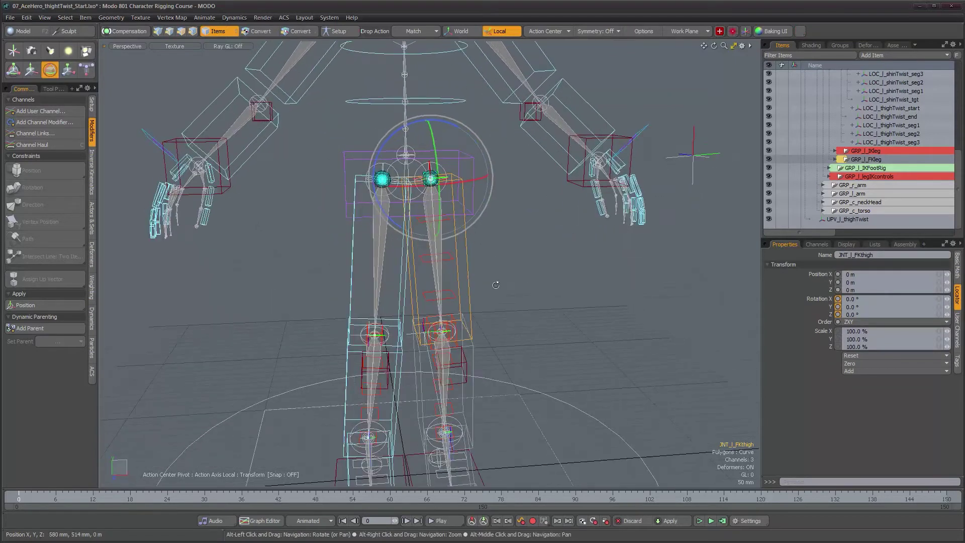
alt+drag(506, 282, 561, 277)
alt+right_drag(620, 262, 686, 267)
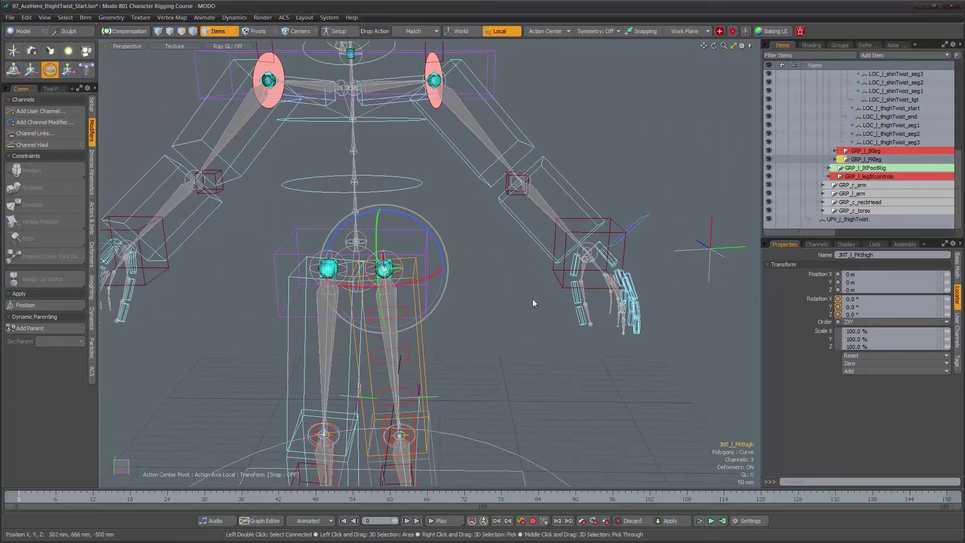
click(710, 248)
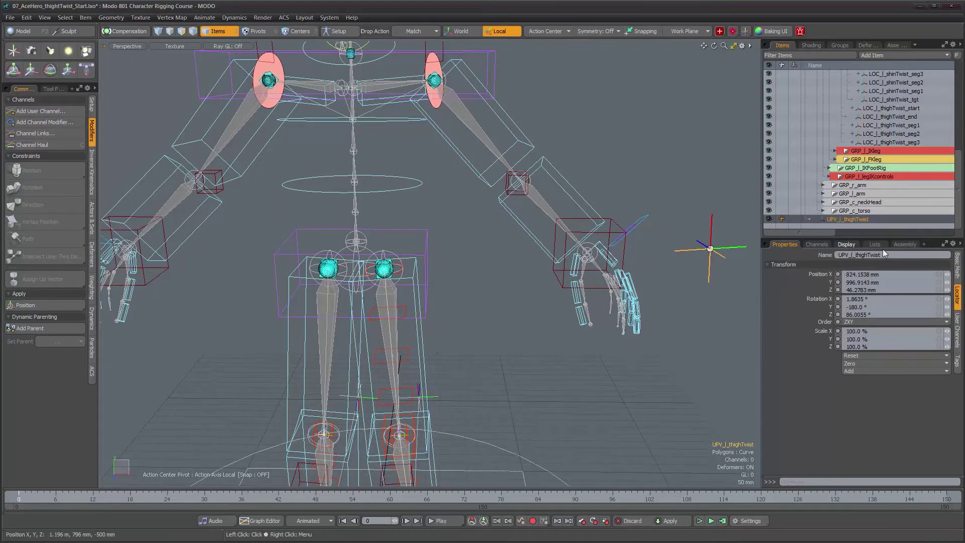
alt+drag(310, 260, 332, 263)
alt+right_drag(332, 263, 385, 264)
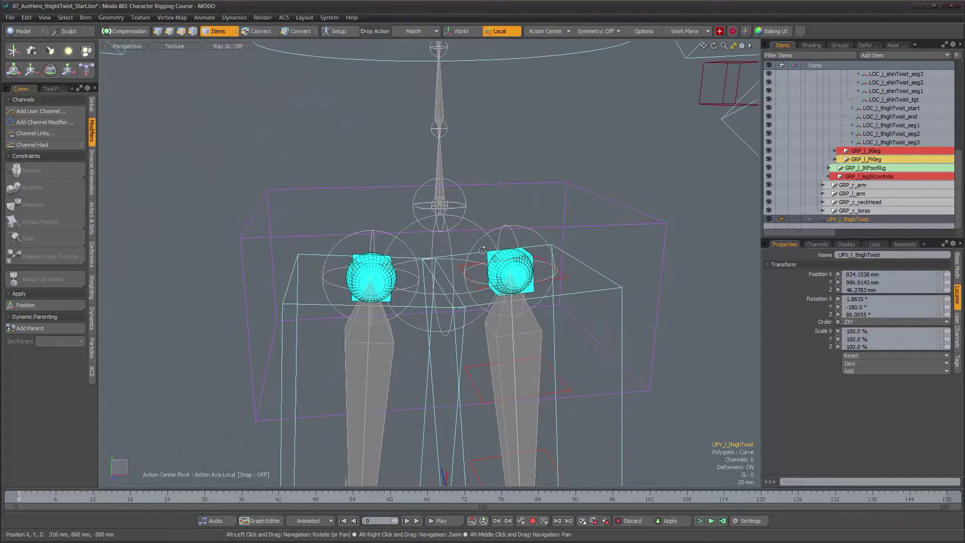
shift+click(473, 224)
alt+right_drag(568, 269, 546, 274)
alt+drag(545, 274, 533, 282)
alt+right_drag(533, 282, 519, 292)
alt+drag(518, 292, 454, 307)
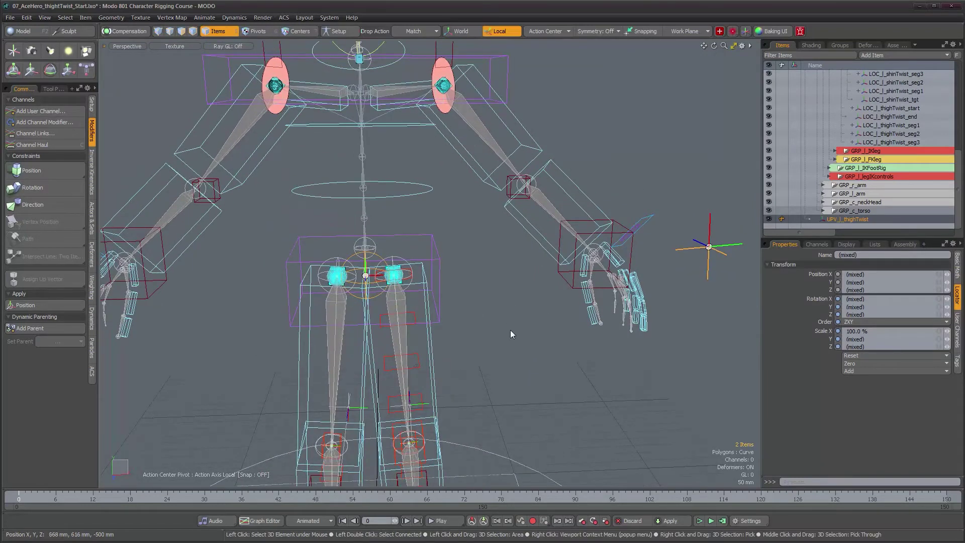
click(132, 31)
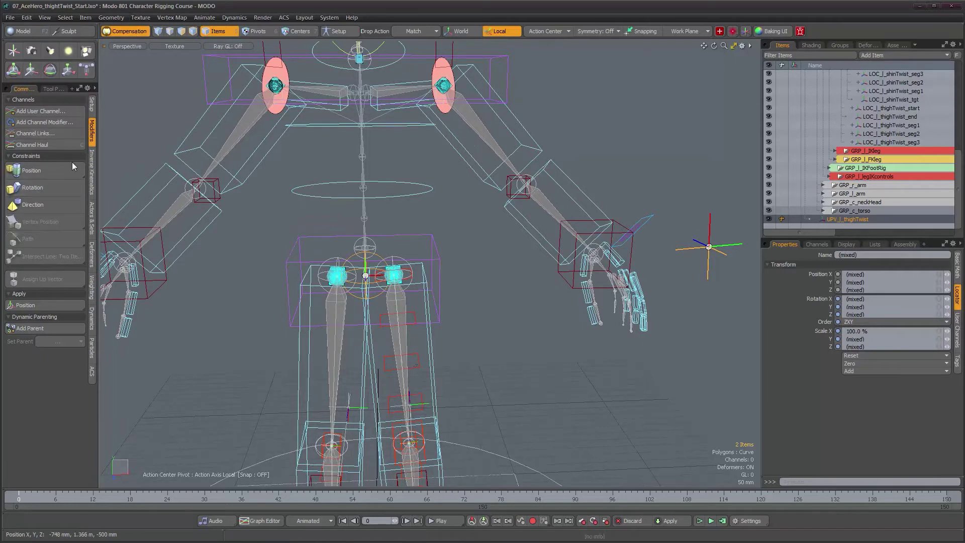
click(91, 104)
click(50, 149)
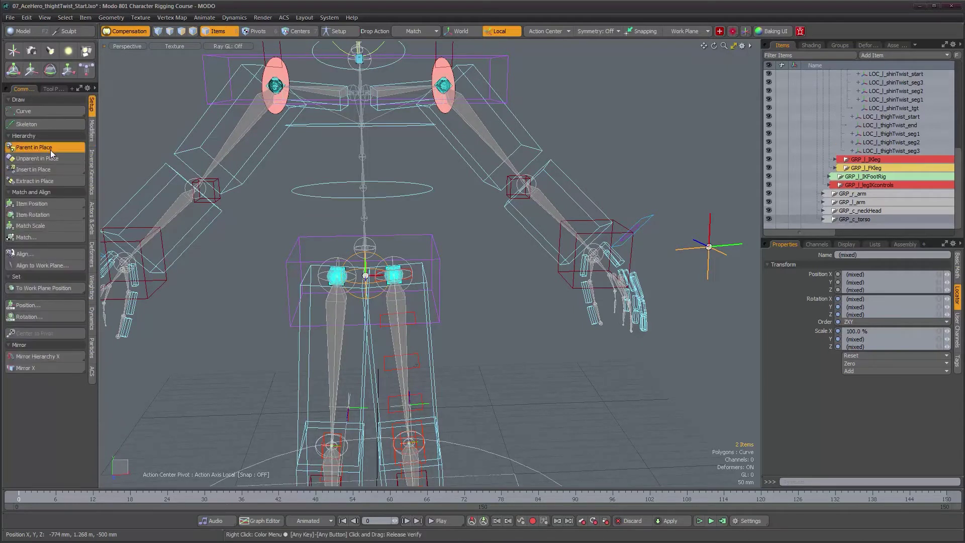
ctrl+alt+drag(577, 316, 493, 270)
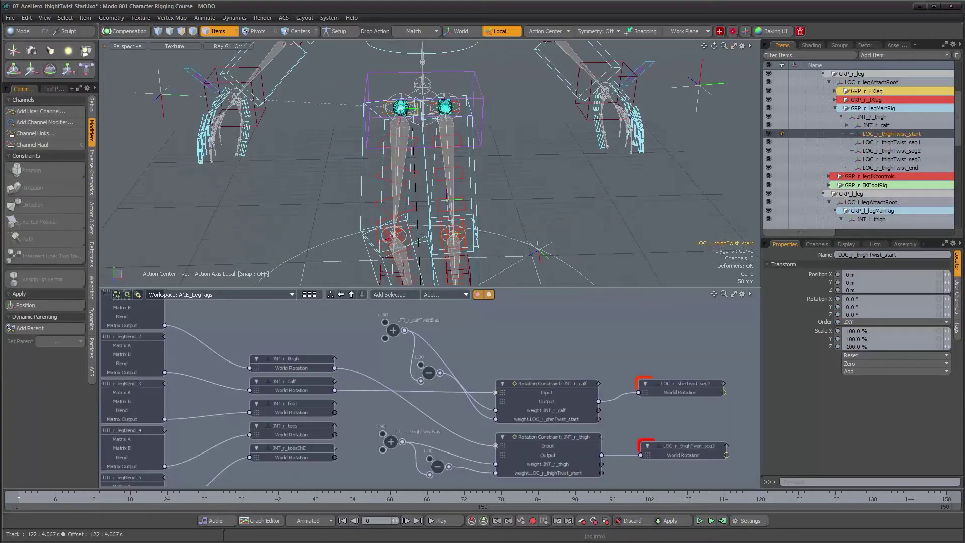
Inspect the matching right leg twist setup and select LOC_r_thighTwist_seg3.
mouse_move(423, 193)
alt+mouse_down()
mouse_move(414, 192)
mouse_move(421, 205)
mouse_move(393, 189)
mouse_move(424, 198)
alt+mouse_up()
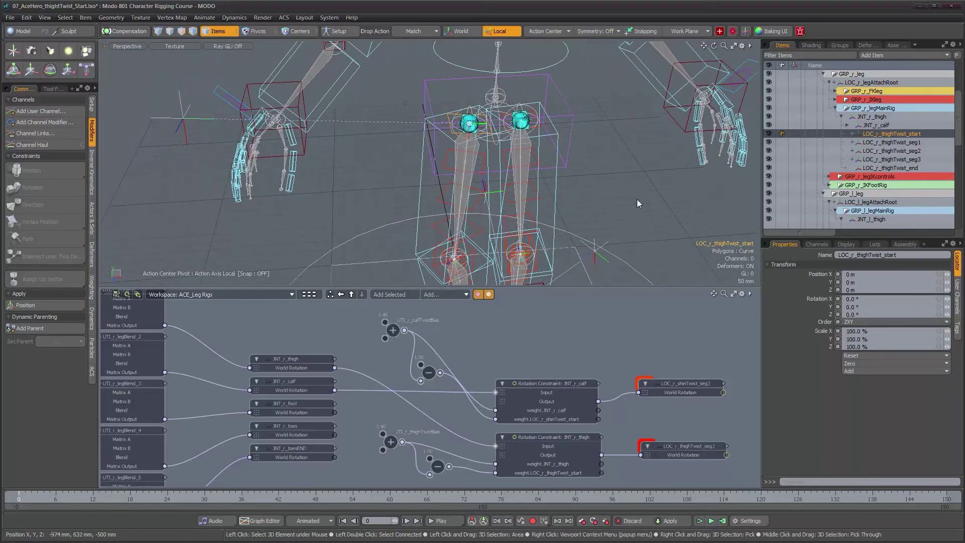
alt+shift+drag(614, 201, 597, 169)
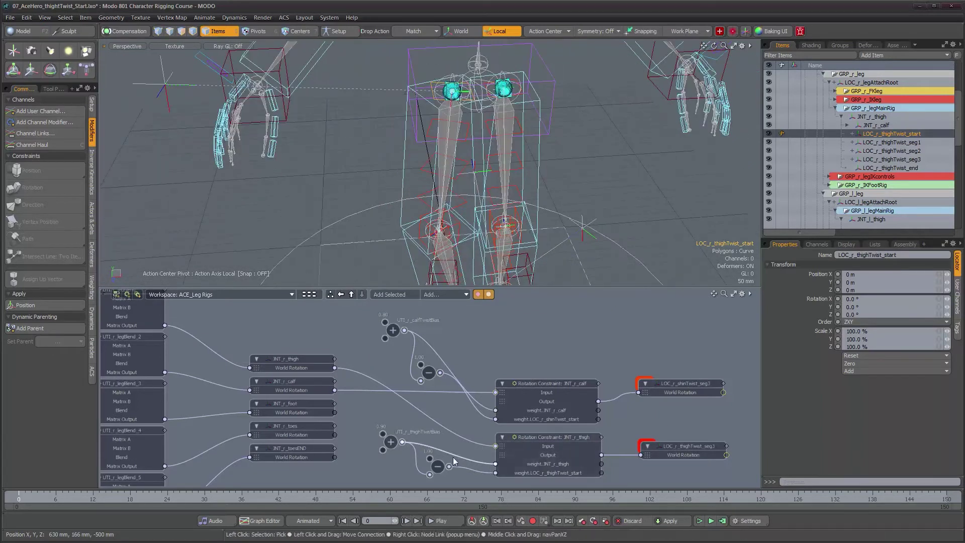
alt+drag(445, 149, 464, 216)
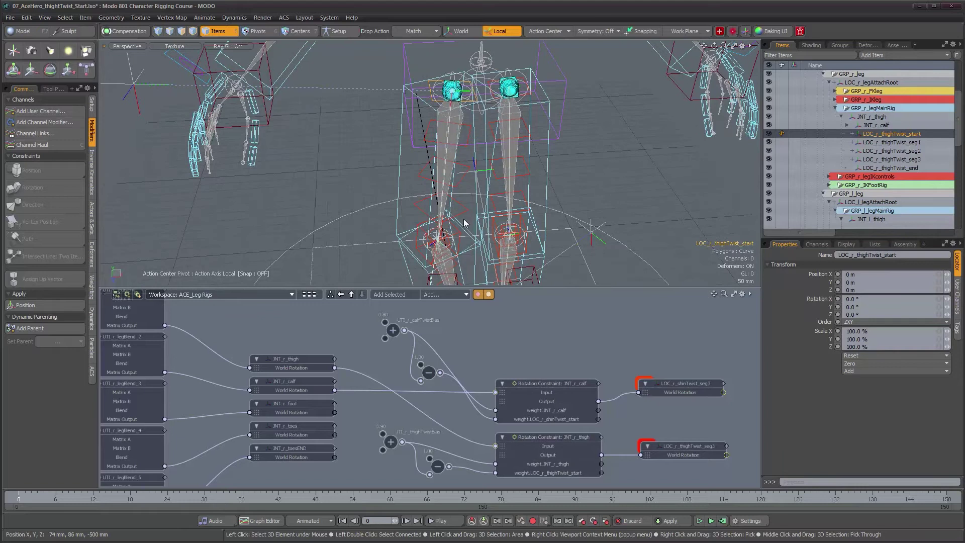
click(462, 222)
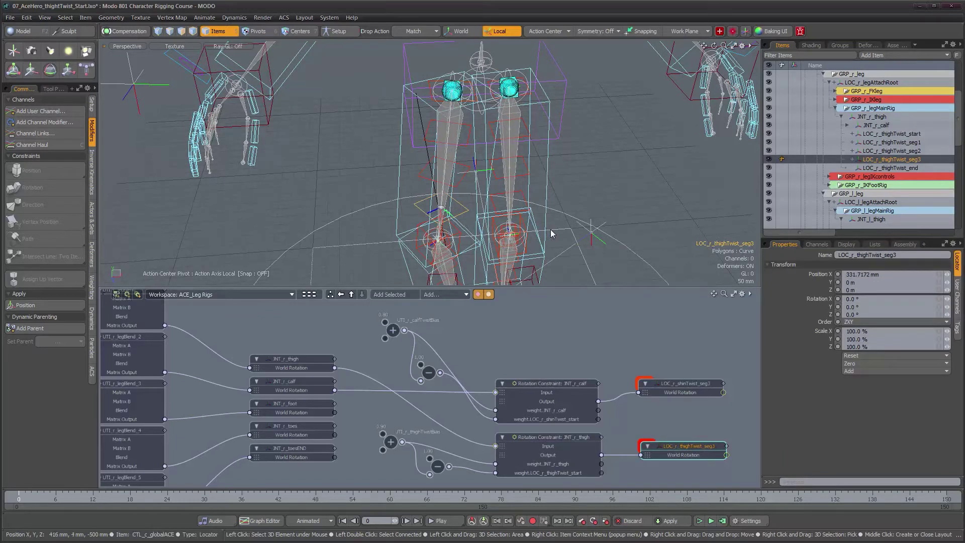
Inspect the Direction Constraint settings on LOC_r_thighTwist_start, including its X offset, against the right thigh's aim and up-vector lines.
alt+drag(471, 207, 466, 205)
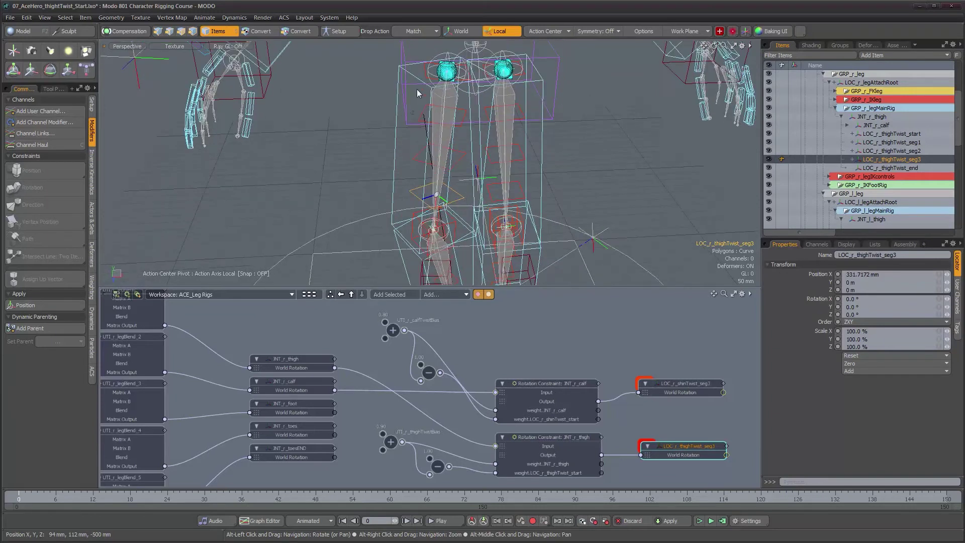
click(425, 74)
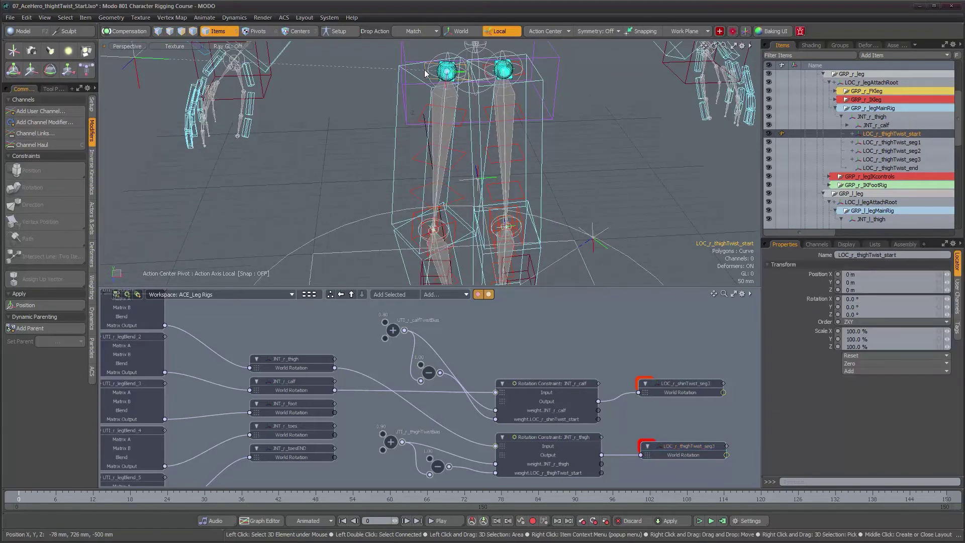
click(852, 134)
click(886, 143)
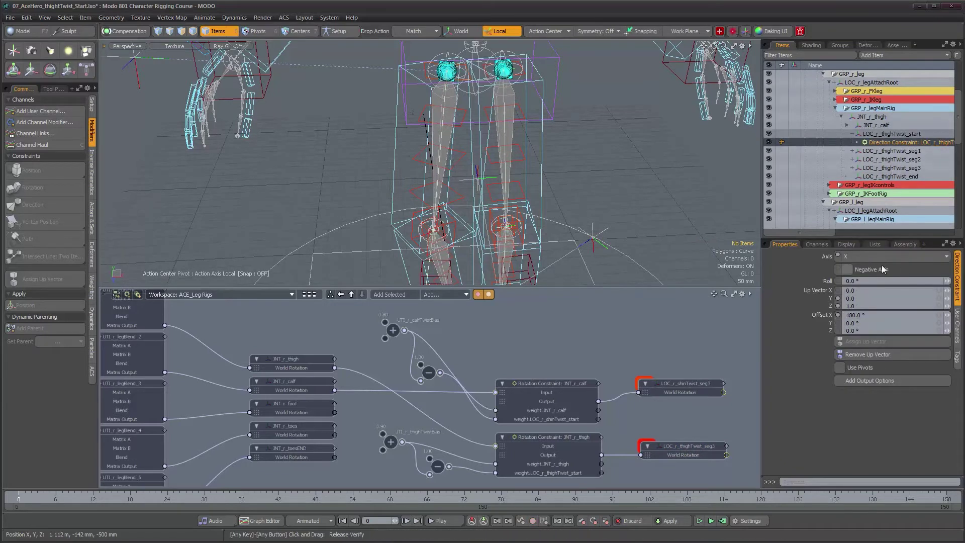
alt+drag(369, 168, 427, 206)
alt+drag(510, 155, 488, 164)
scroll(471, 163, up, 3)
alt+drag(237, 165, 471, 172)
alt+drag(403, 167, 592, 159)
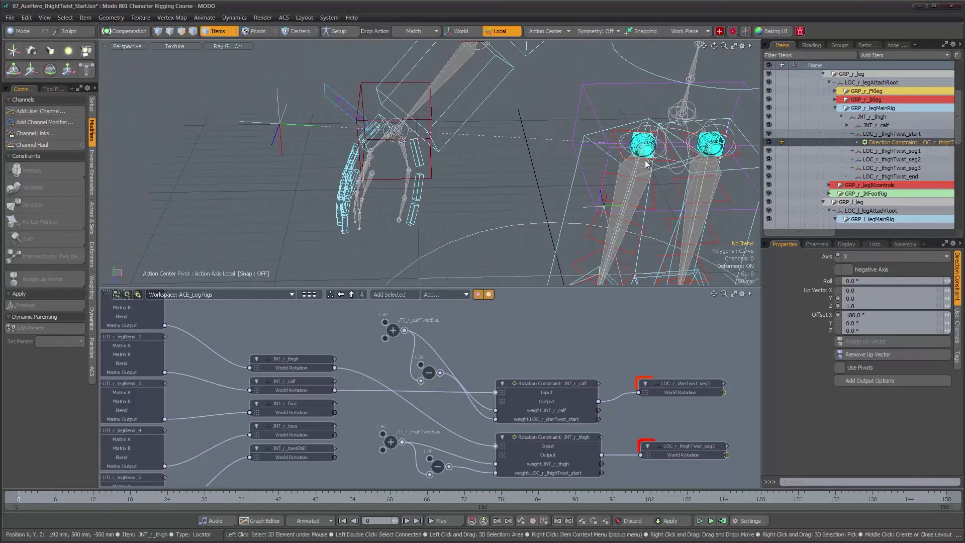
alt+drag(634, 153, 568, 166)
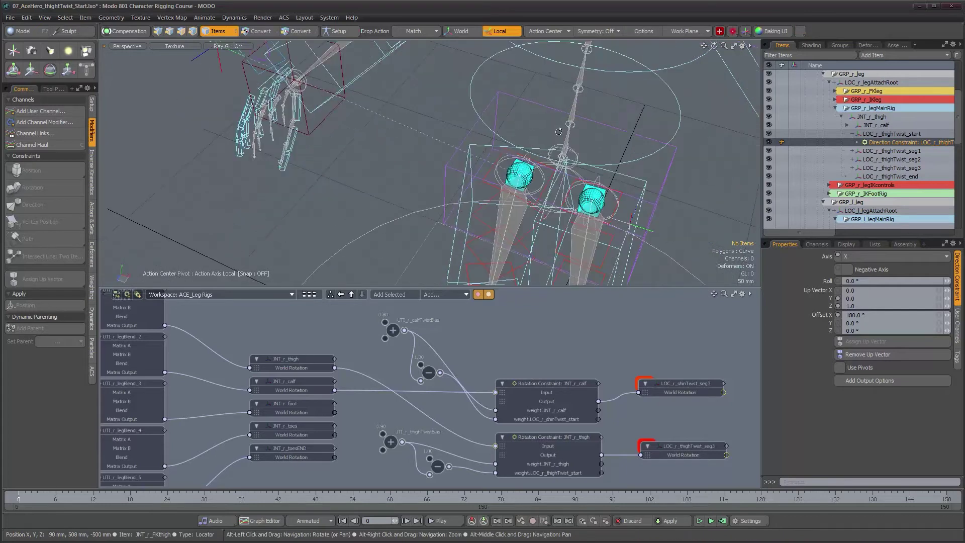
click(881, 317)
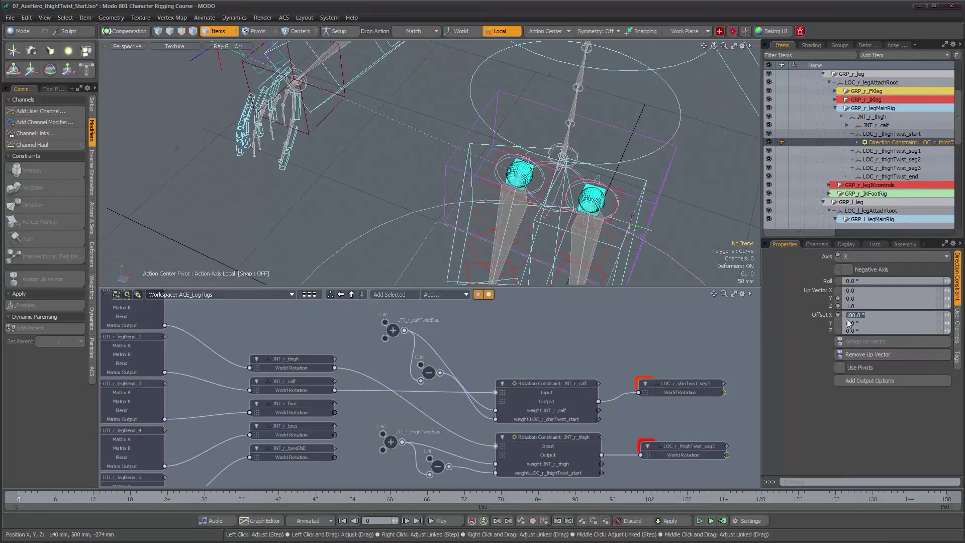
Examine the orientation of LOC_r_thighTwist_start around the right thigh joint from several angles.
alt+drag(649, 190, 551, 171)
click(549, 153)
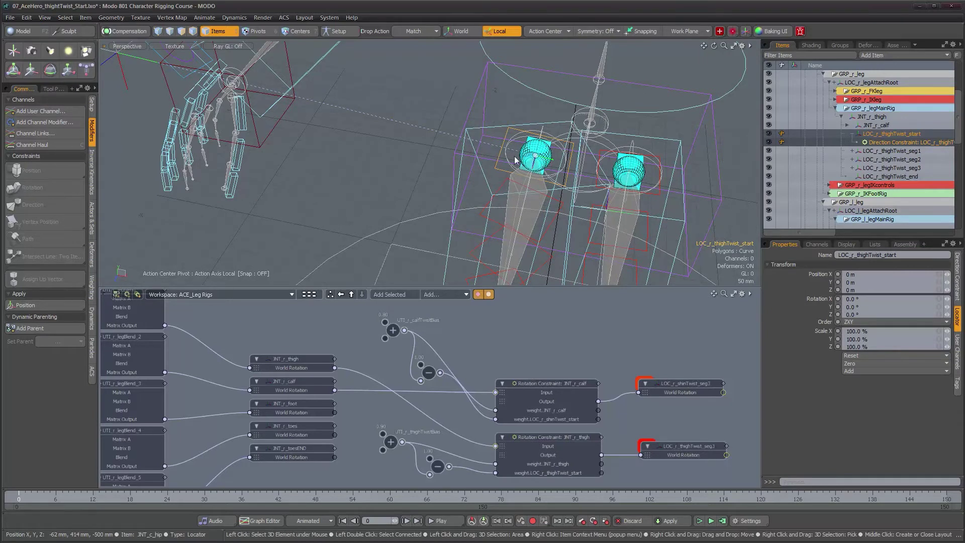
alt+drag(511, 153, 530, 146)
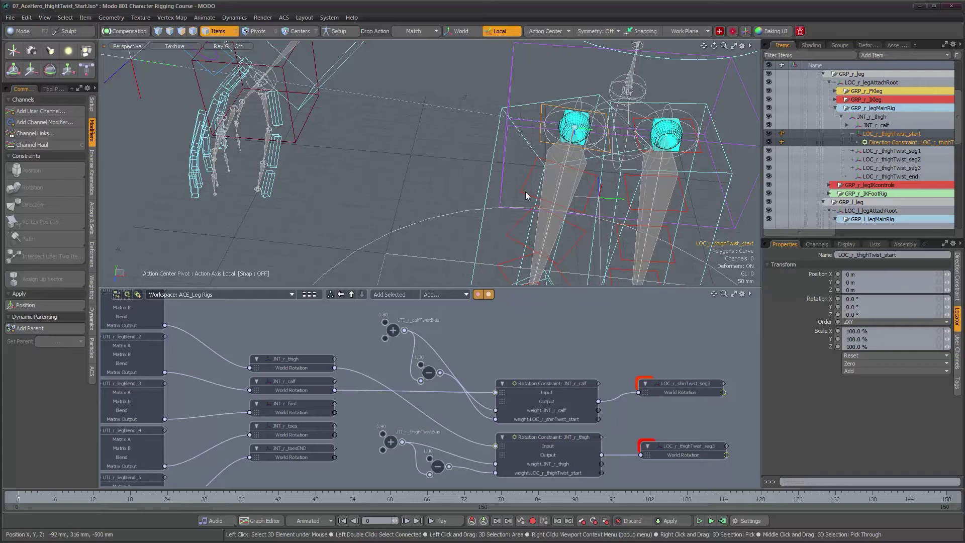
alt+drag(525, 196, 586, 222)
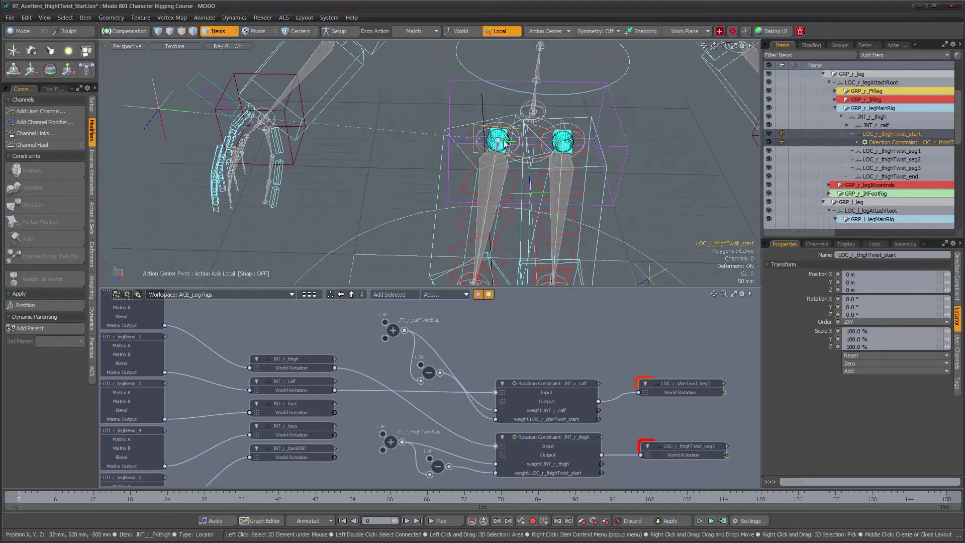
mouse_move(497, 188)
alt+mouse_down()
mouse_move(505, 190)
mouse_move(498, 215)
mouse_move(496, 206)
alt+mouse_up()
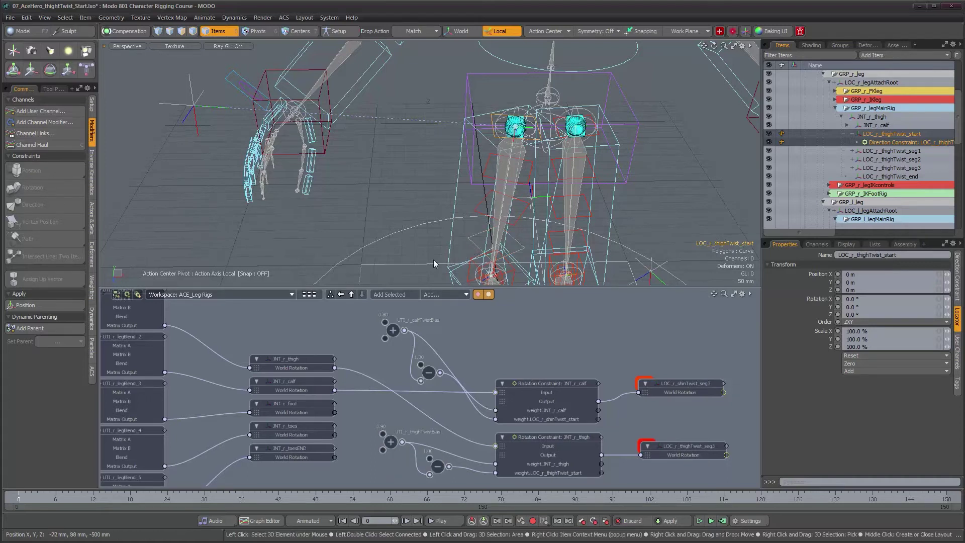
alt+drag(434, 260, 411, 228)
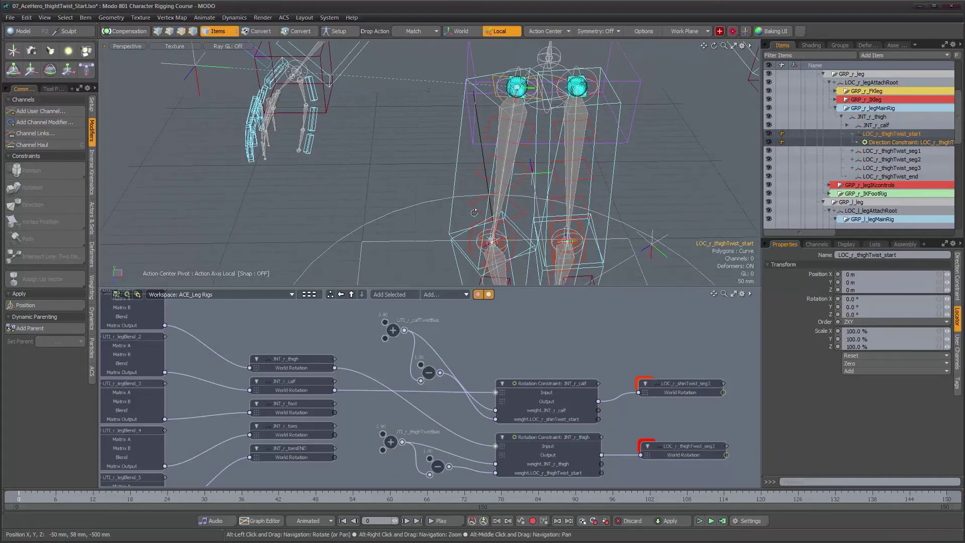
Reset the rotation of the right thigh control JNT_r_FKthigh to 0.
click(454, 171)
alt+drag(454, 171, 475, 163)
key(e)
drag(866, 299, 807, 302)
text(0)
key(Return)
alt+drag(430, 144, 327, 150)
key(space)
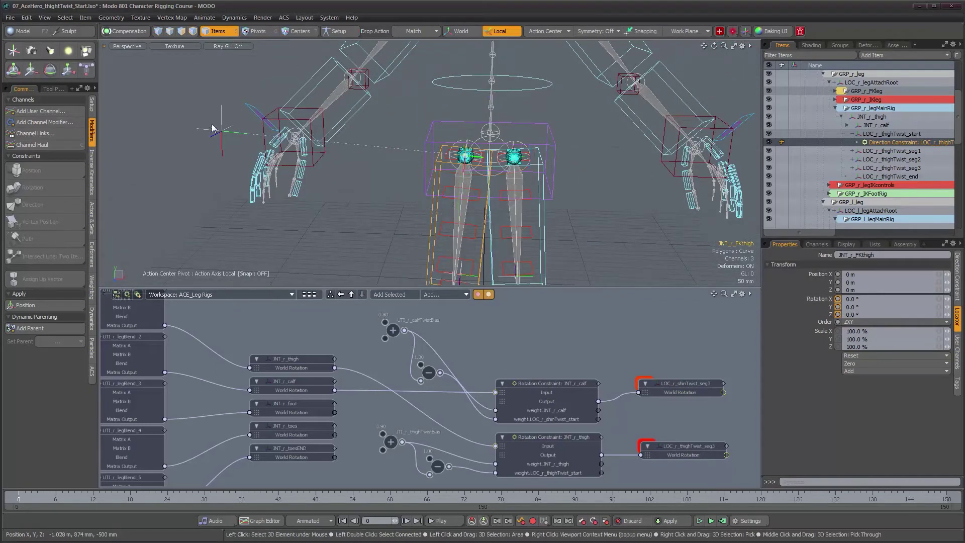
Select UPV_r_thighTwist together with the central hip item, enable Compensation, and bring up the in-place parenting commands.
click(221, 144)
alt+shift+drag(381, 194, 384, 208)
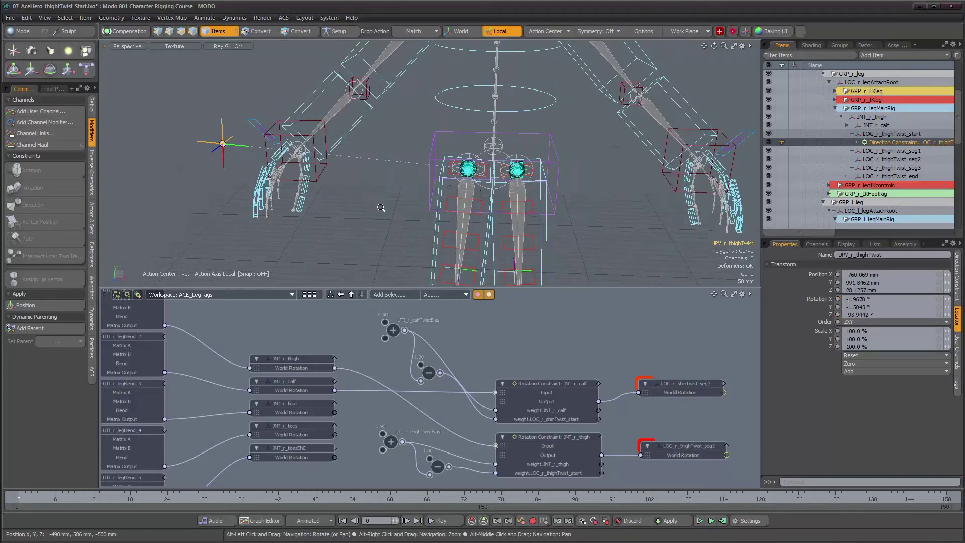
scroll(385, 208, up, 5)
shift+click(579, 177)
scroll(579, 178, down, 5)
alt+drag(580, 177, 509, 187)
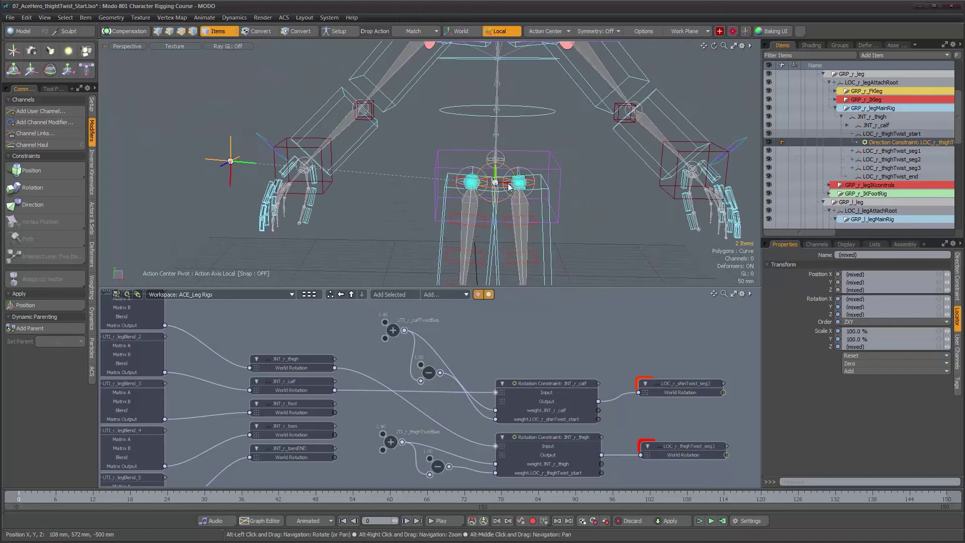
click(131, 34)
click(92, 105)
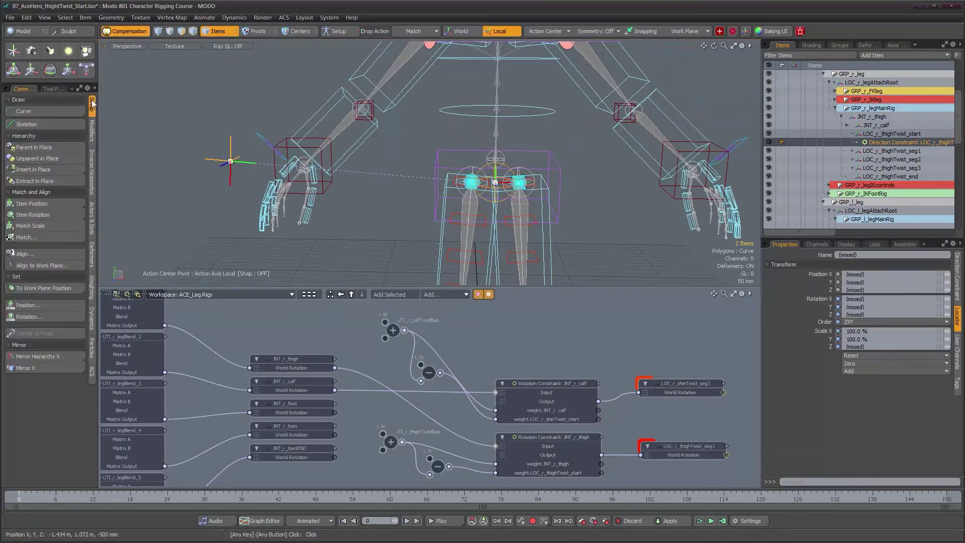
Examine the rig's upper body, hips and both thigh up-vector locators from the front.
alt+drag(384, 195, 431, 197)
alt+right_drag(459, 217, 431, 207)
alt+middle_drag(431, 207, 415, 214)
alt+drag(415, 213, 429, 225)
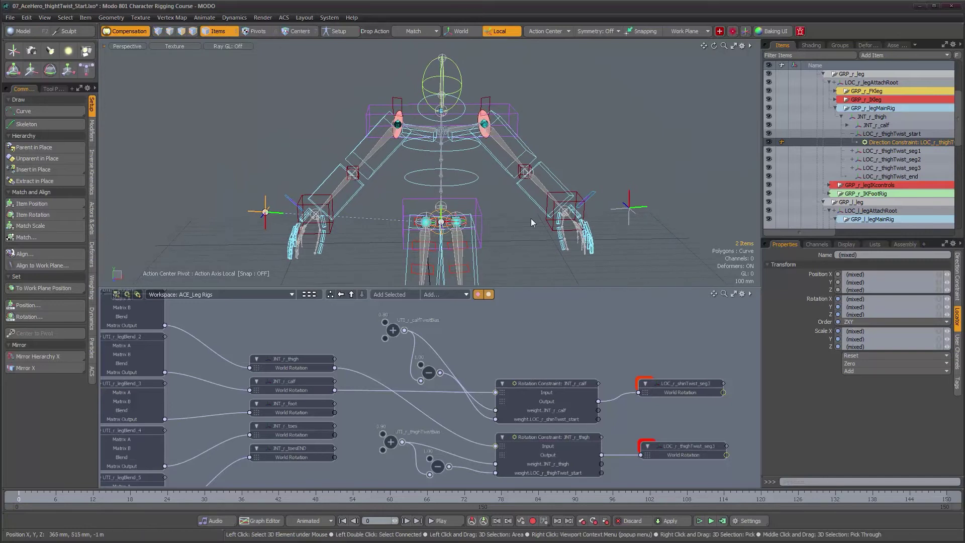
alt+drag(452, 231, 498, 230)
alt+middle_drag(498, 230, 518, 230)
alt+right_drag(518, 230, 497, 230)
alt+middle_drag(536, 240, 512, 242)
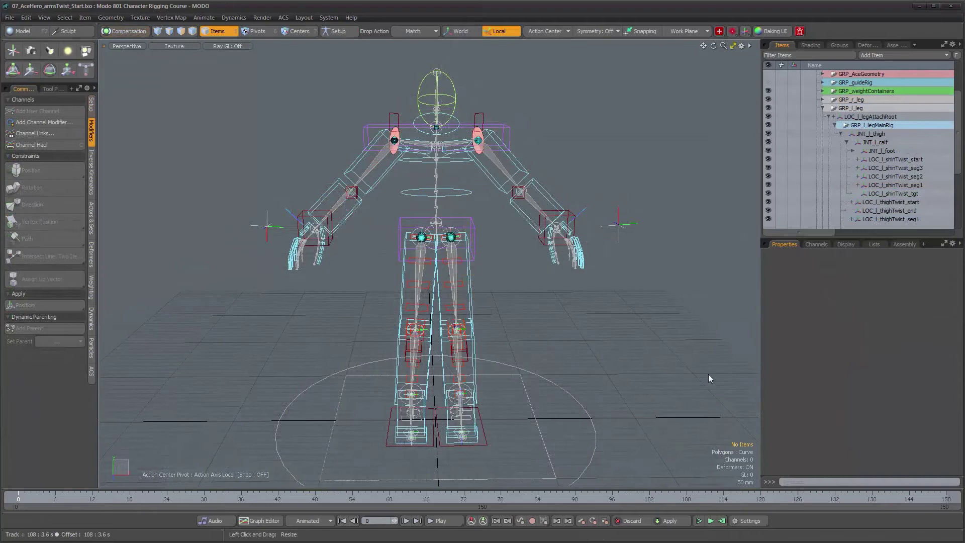
Examine the 07_AceHero_armsTwist_Start rig, comparing the finished leg twist setups with the arm joints.
alt+drag(612, 356, 545, 315)
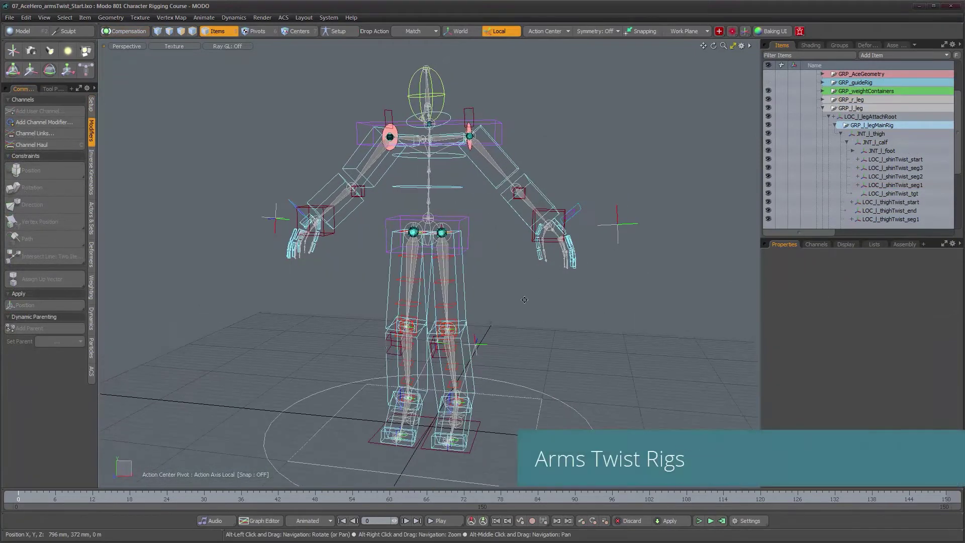
alt+middle_drag(525, 300, 507, 315)
alt+drag(506, 315, 493, 277)
scroll(495, 295, up, 2)
scroll(492, 277, up, 3)
alt+middle_drag(493, 347, 482, 271)
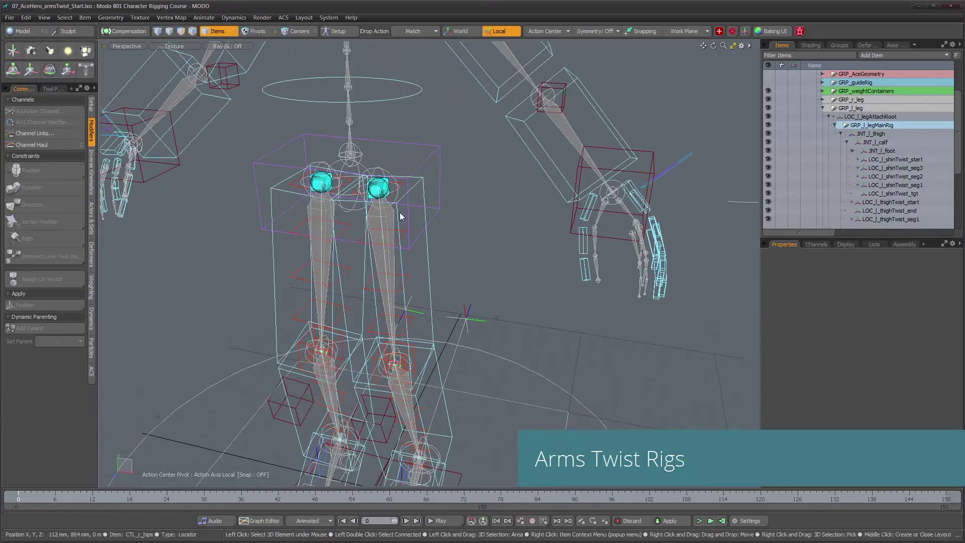
alt+drag(514, 222, 559, 107)
alt+middle_drag(553, 108, 584, 176)
alt+drag(585, 176, 584, 217)
alt+middle_drag(555, 298, 553, 215)
alt+drag(553, 215, 555, 207)
alt+middle_drag(555, 207, 538, 294)
alt+drag(537, 293, 500, 303)
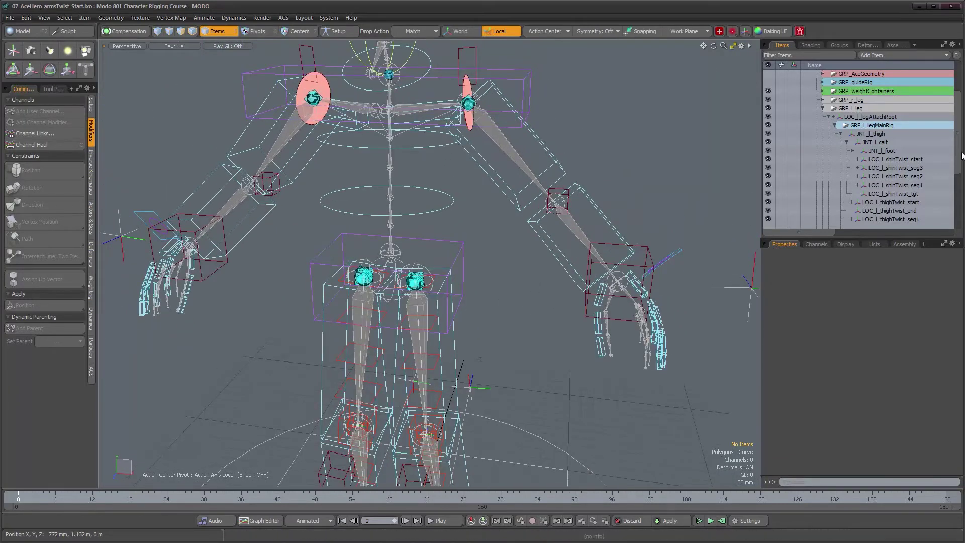
Show the GRP_AceGeometry character mesh and examine the left forearm, elbow and wrist areas.
scroll(959, 106, up, 3)
click(769, 125)
alt+drag(540, 226, 547, 202)
scroll(547, 203, up, 2)
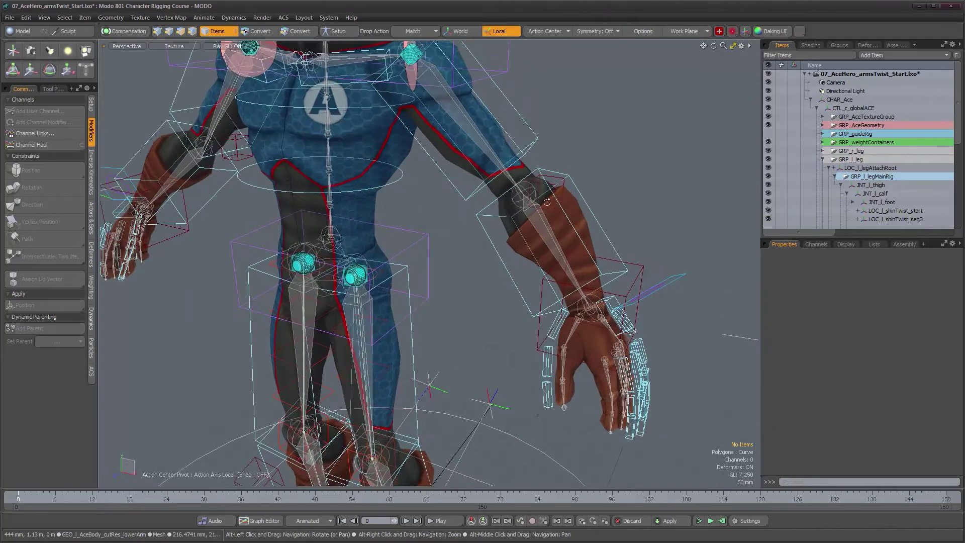
alt+drag(544, 254, 594, 205)
alt+shift+drag(378, 336, 386, 295)
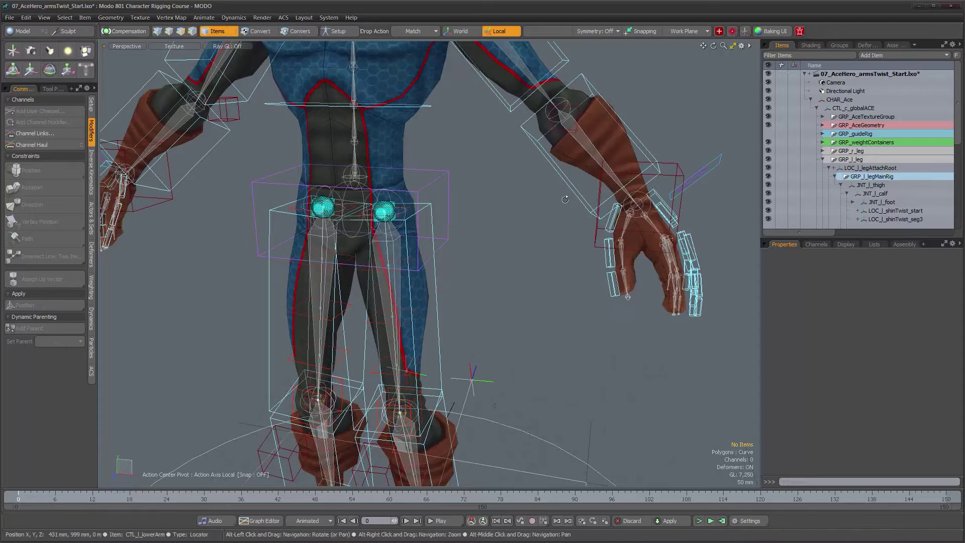
alt+drag(577, 211, 547, 265)
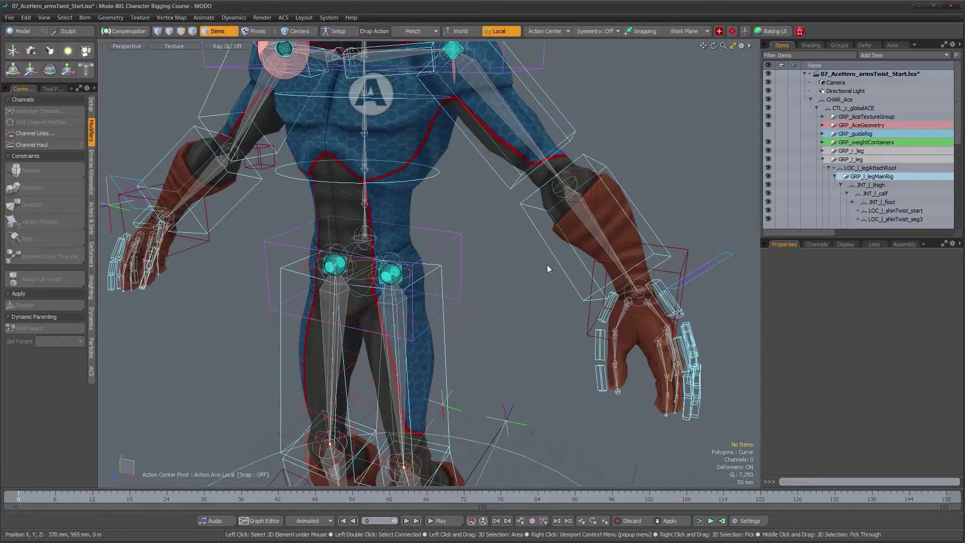
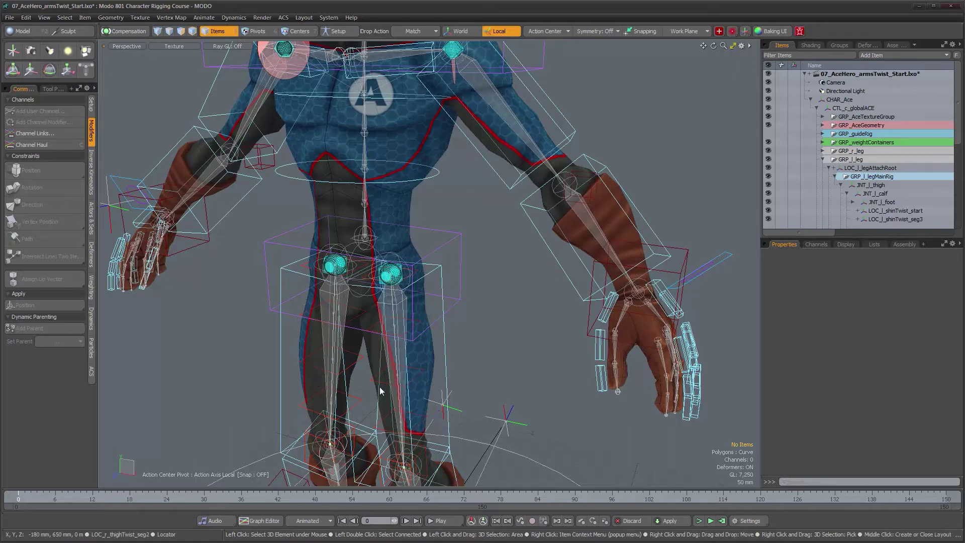
alt+drag(423, 334, 526, 295)
alt+shift+drag(508, 260, 523, 293)
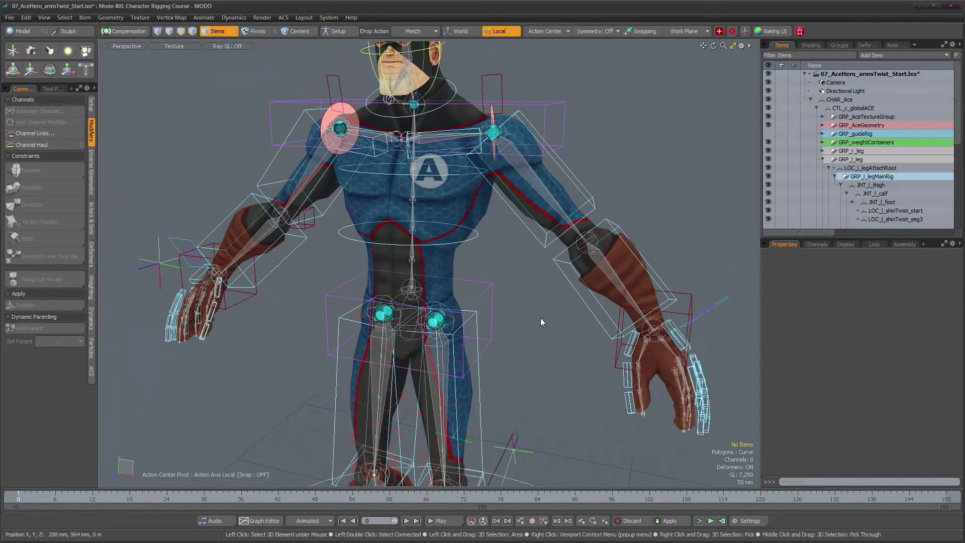
Hide the GRP_AceGeometry character mesh so only the rig around the left arm is displayed.
click(768, 125)
alt+shift+drag(590, 271, 465, 209)
alt+drag(476, 291, 494, 255)
alt+shift+drag(507, 312, 514, 229)
scroll(505, 232, up, 2)
scroll(514, 229, down, 3)
alt+drag(437, 209, 536, 305)
Add a locator and match its position and rotation to the left forearm joint at the elbow.
scroll(850, 212, down, 5)
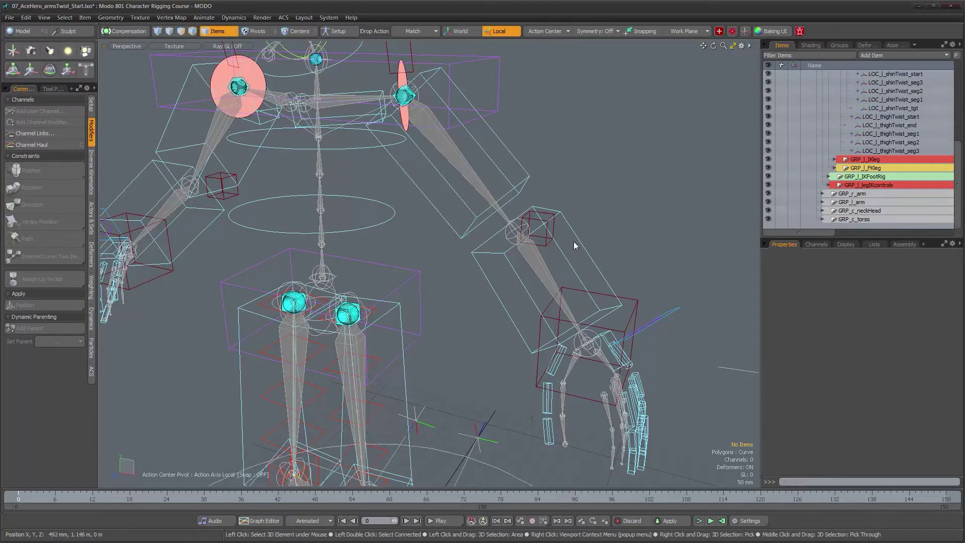
key(ctrl+l)
alt+shift+drag(581, 264, 576, 195)
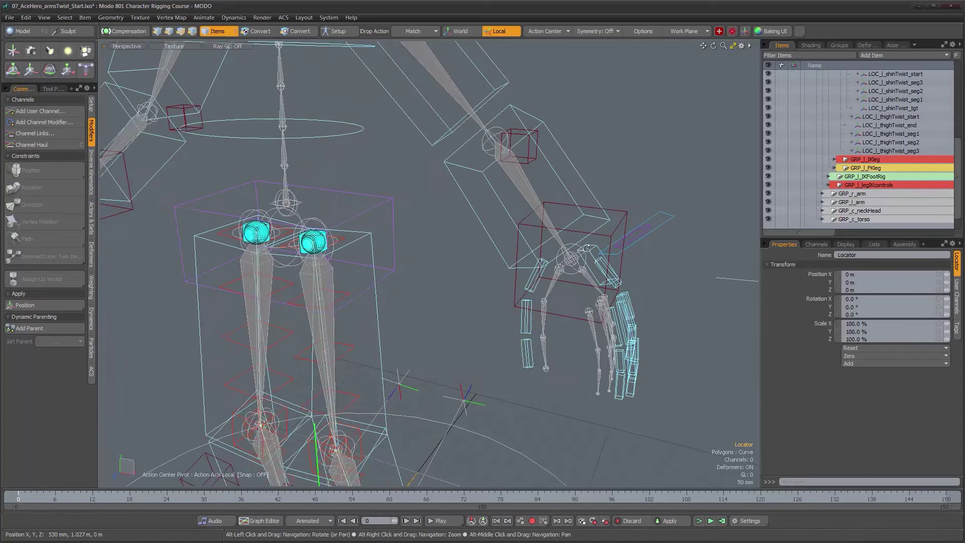
alt+drag(527, 237, 561, 254)
scroll(837, 222, down, 2)
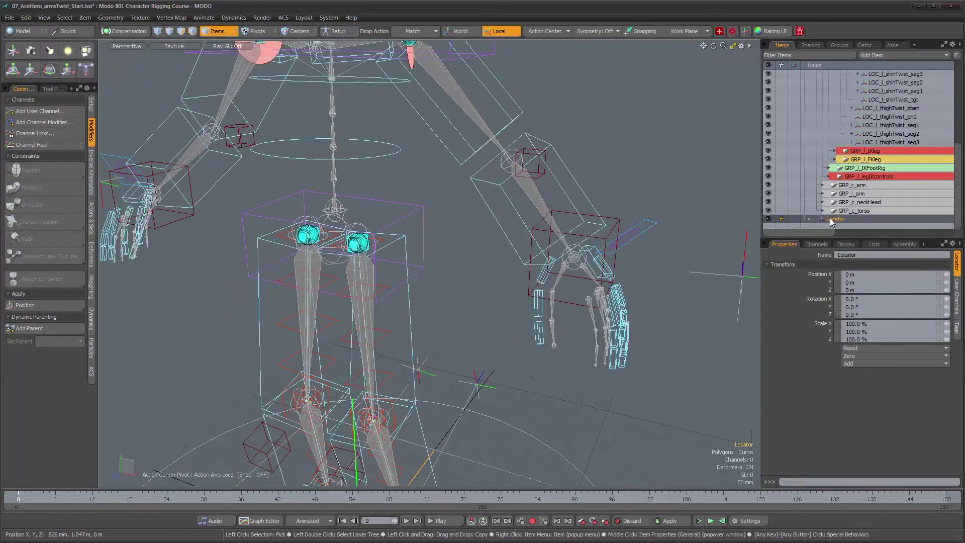
mouse_move(538, 198)
mouse_down()
mouse_move(563, 253)
mouse_move(511, 223)
mouse_move(531, 226)
mouse_move(523, 186)
mouse_move(556, 192)
mouse_up()
alt+right_drag(555, 191, 552, 190)
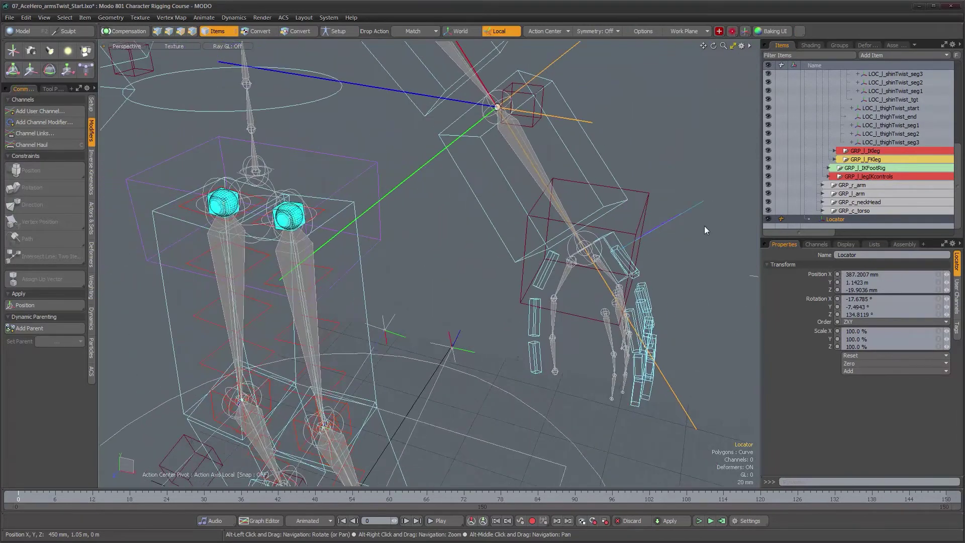
Duplicate the elbow locator and parent the duplicate under the original.
key(ctrl+d)
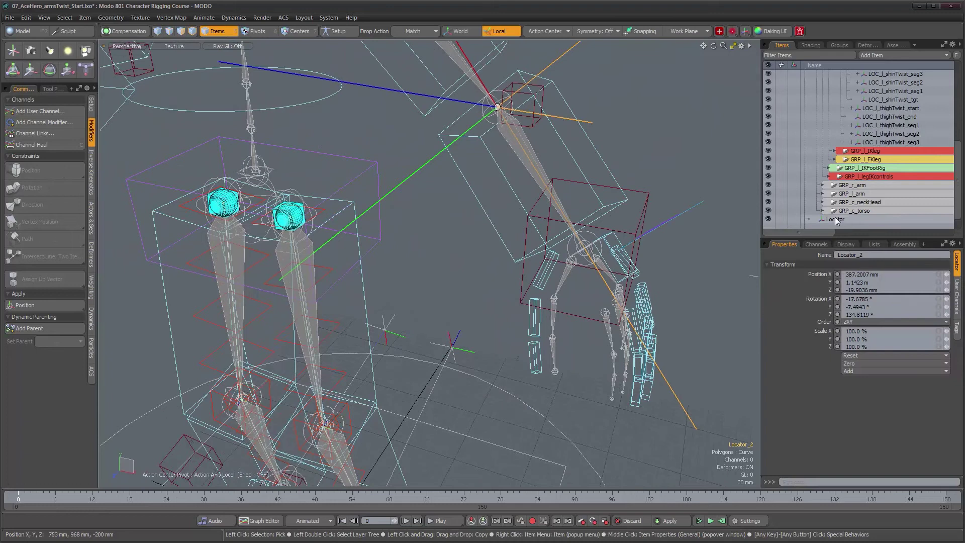
drag(837, 219, 814, 221)
alt+drag(548, 203, 508, 203)
scroll(522, 205, up, 3)
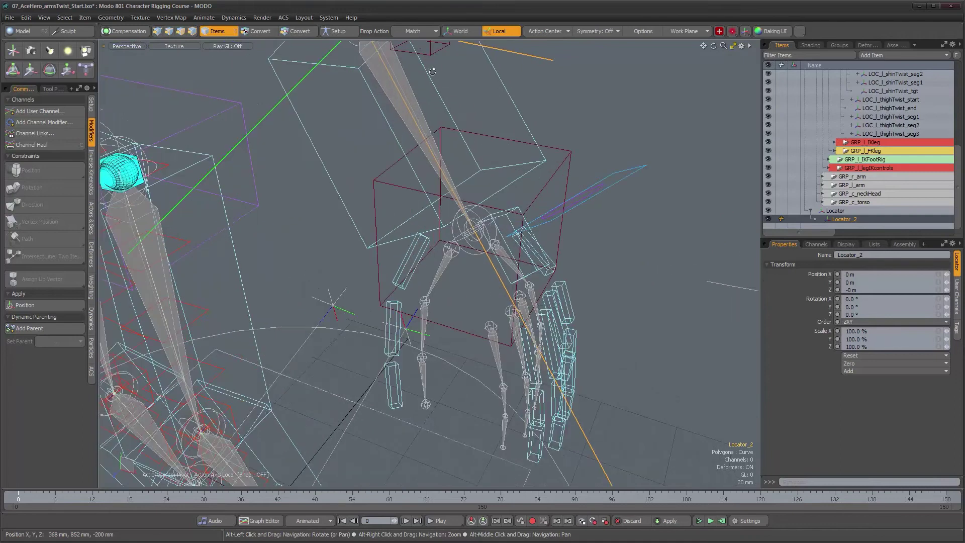
Set the drop action to Match Position and match Locator_2's position to the left wrist joint.
click(420, 33)
click(421, 40)
scroll(551, 219, up, 5)
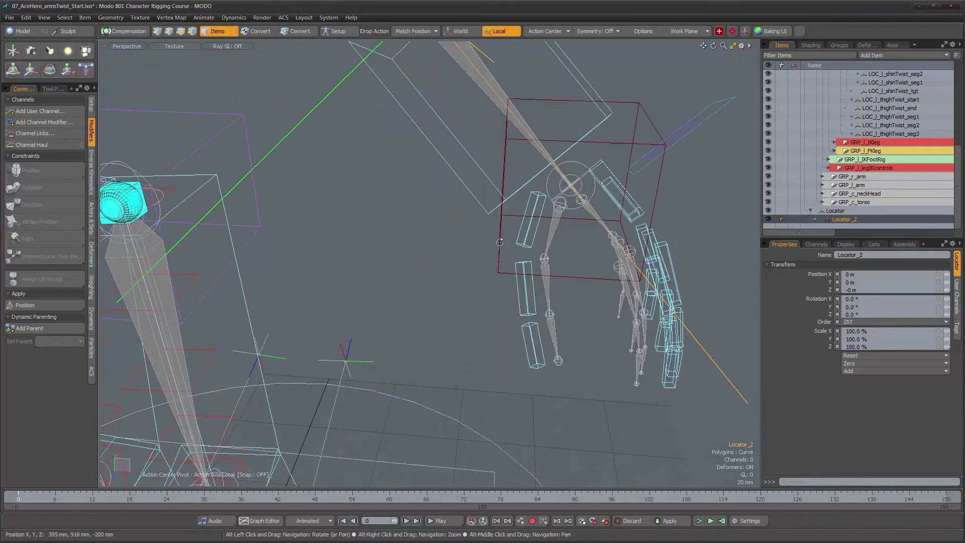
scroll(551, 219, up, 2)
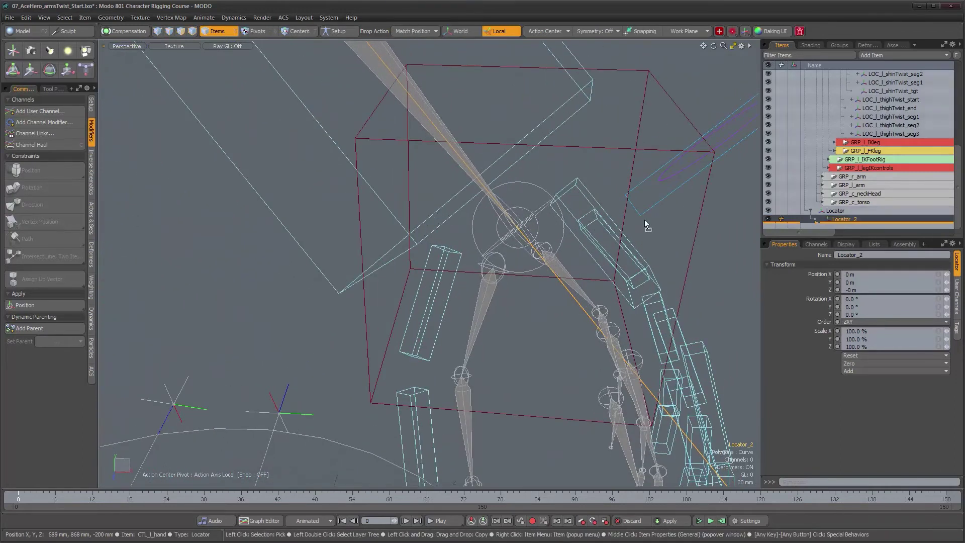
drag(537, 224, 505, 248)
scroll(537, 224, down, 8)
scroll(505, 248, up, 5)
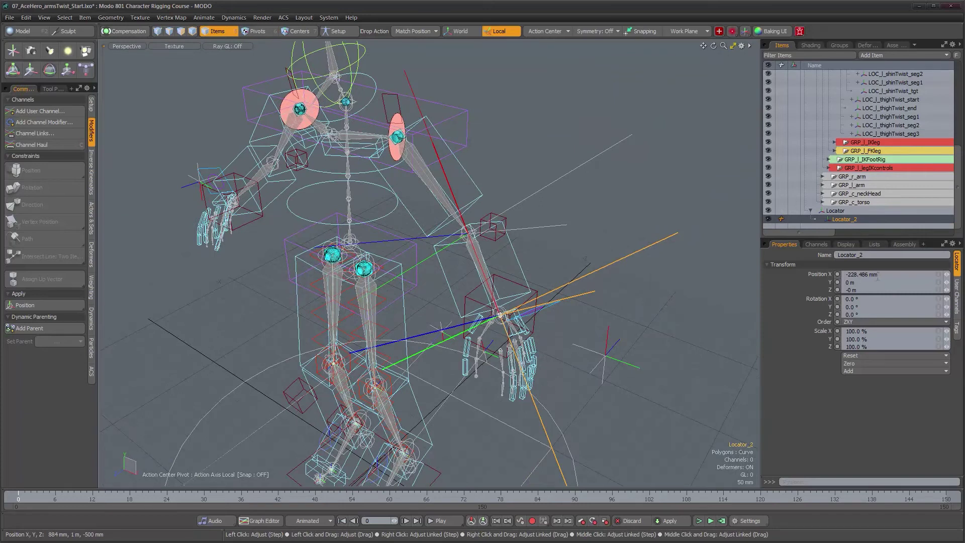
alt+drag(528, 258, 581, 233)
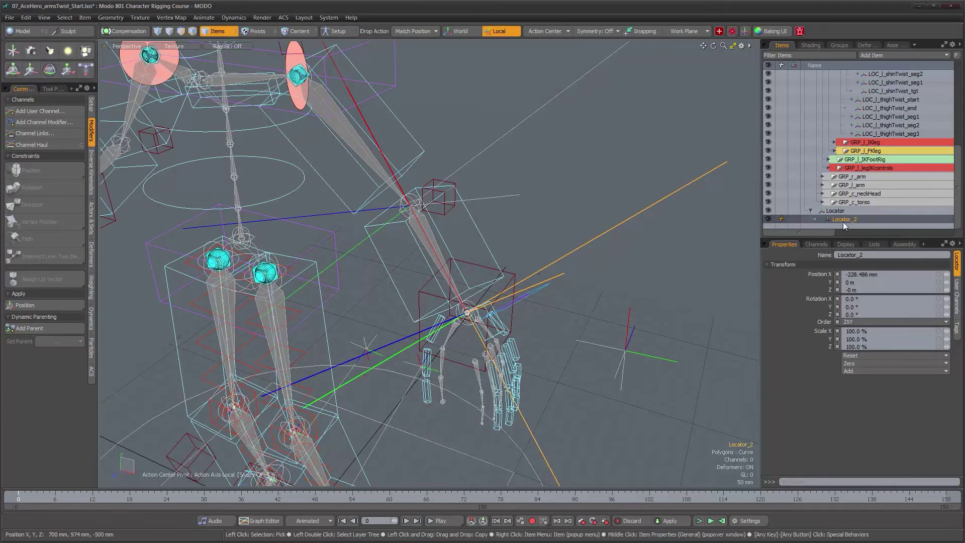
Duplicate Locator_2 twice and parent Locator_4 under Locator_3.
key(ctrl+d)
key(ctrl+d)
drag(842, 221, 840, 203)
scroll(858, 221, down, 1)
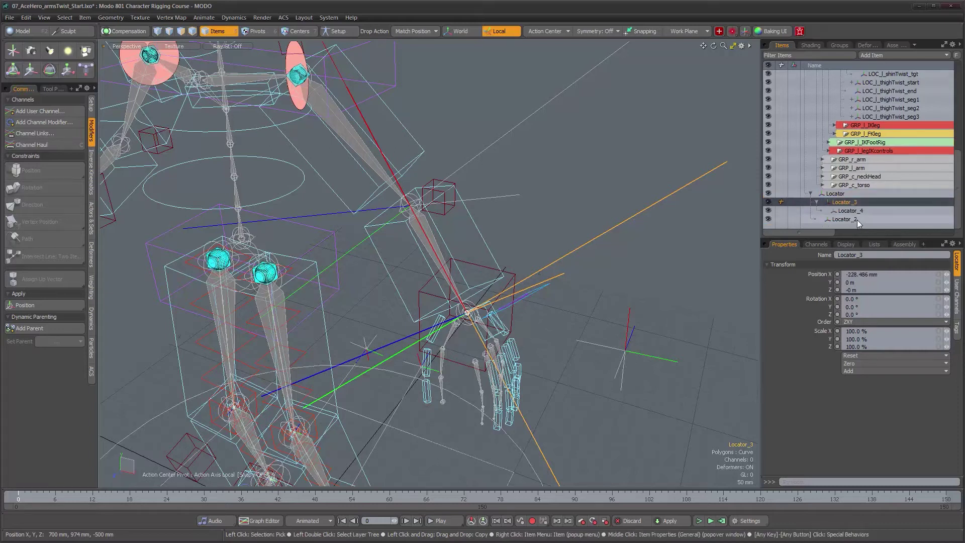
Set the X position of Locator_3 and Locator_4 to -76.162 mm, spacing them along the forearm at a third of its length.
alt+drag(586, 282, 623, 280)
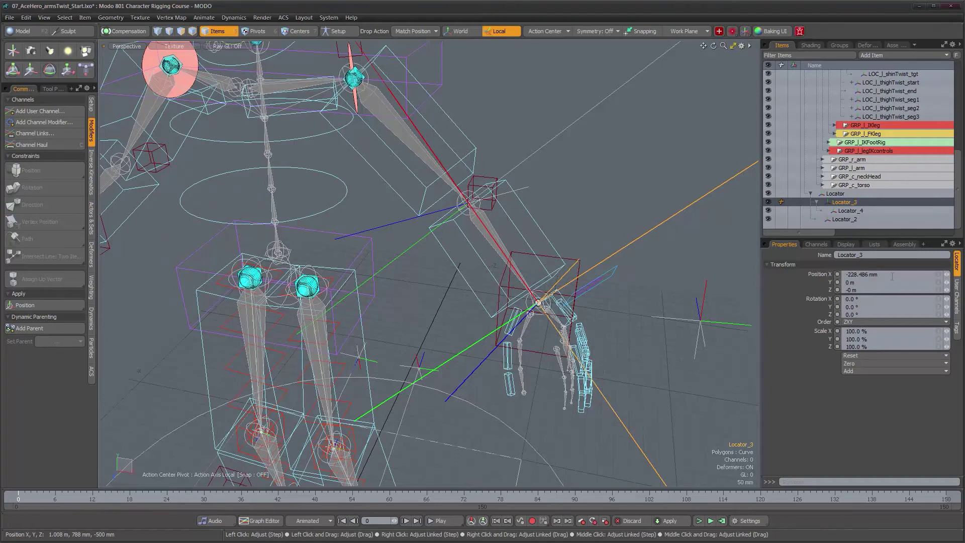
text(3)
key(Return)
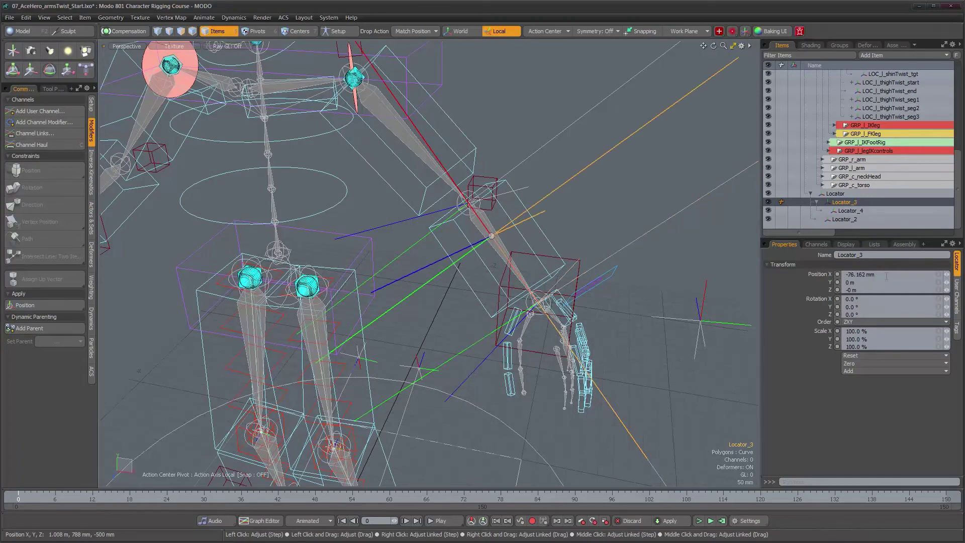
key(Down)
alt+drag(583, 143, 623, 136)
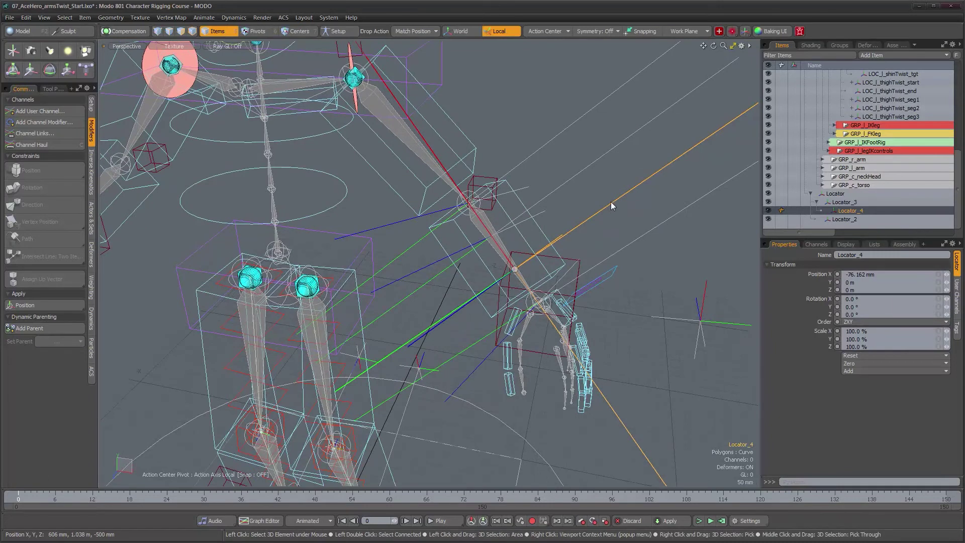
alt+drag(611, 201, 593, 195)
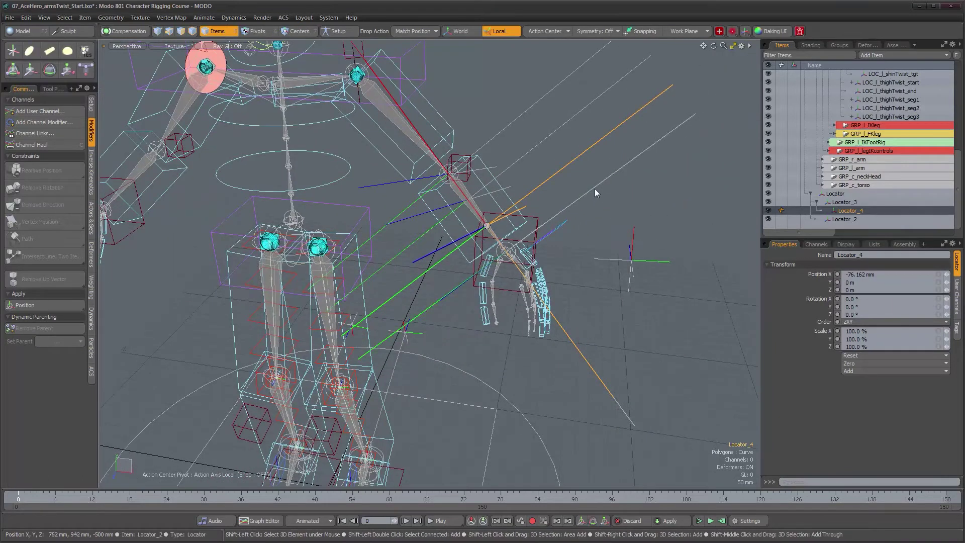
Select Locator_2, Locator_3 and Locator_4 and give them a custom Plane shape with the Replace style.
shift+click(595, 187)
shift+click(568, 123)
alt+drag(575, 183, 589, 198)
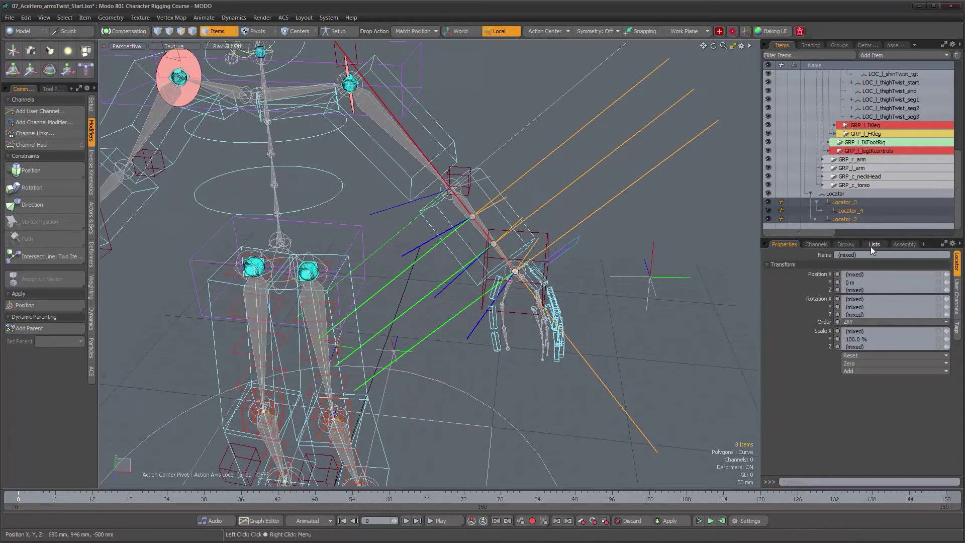
click(846, 245)
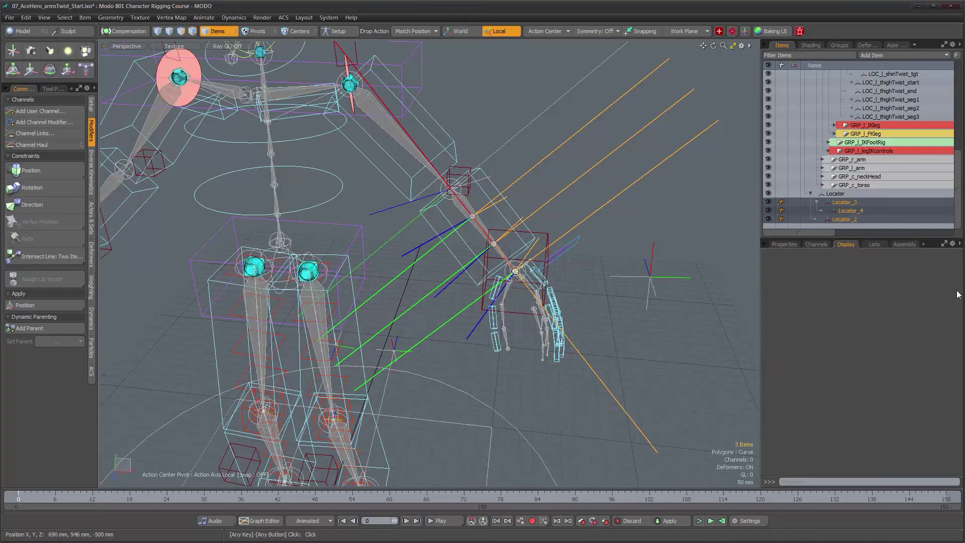
click(875, 277)
click(874, 294)
click(868, 288)
click(870, 296)
click(866, 297)
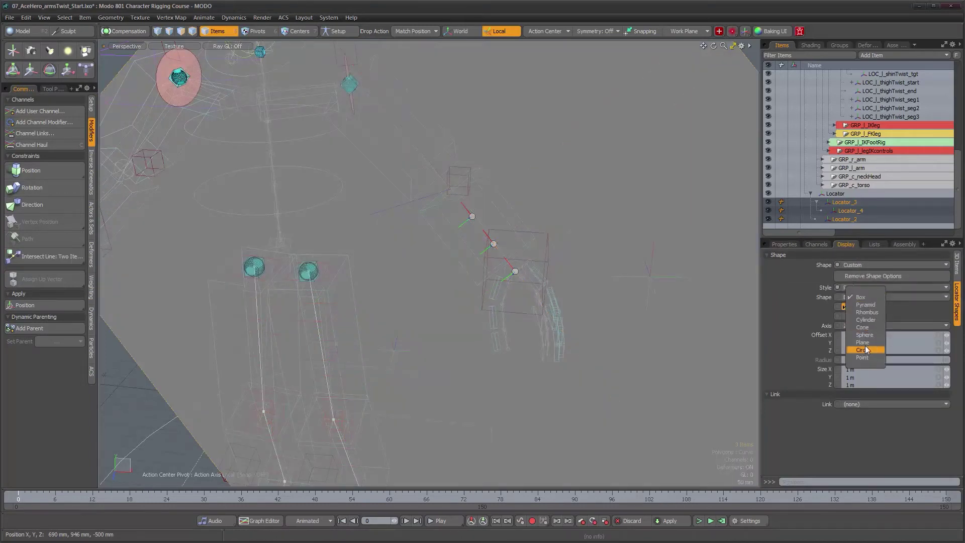
click(864, 349)
Turn off Solid for the three plane shapes, align them to the X axis and size them about 47.4 mm in Y and Z.
click(846, 306)
click(865, 325)
click(861, 317)
right_drag(947, 377, 901, 378)
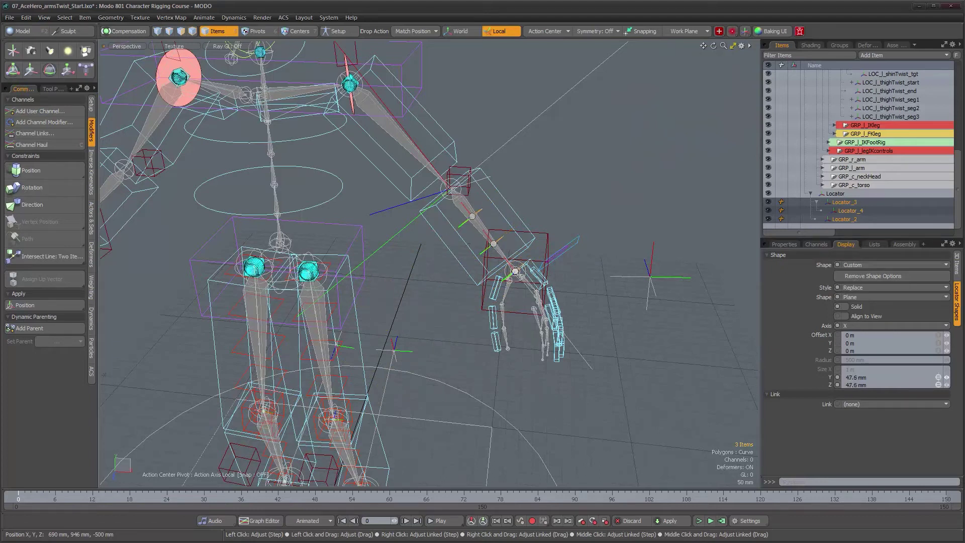
right_drag(947, 378, 946, 377)
alt+drag(508, 221, 538, 163)
alt+right_drag(539, 162, 556, 137)
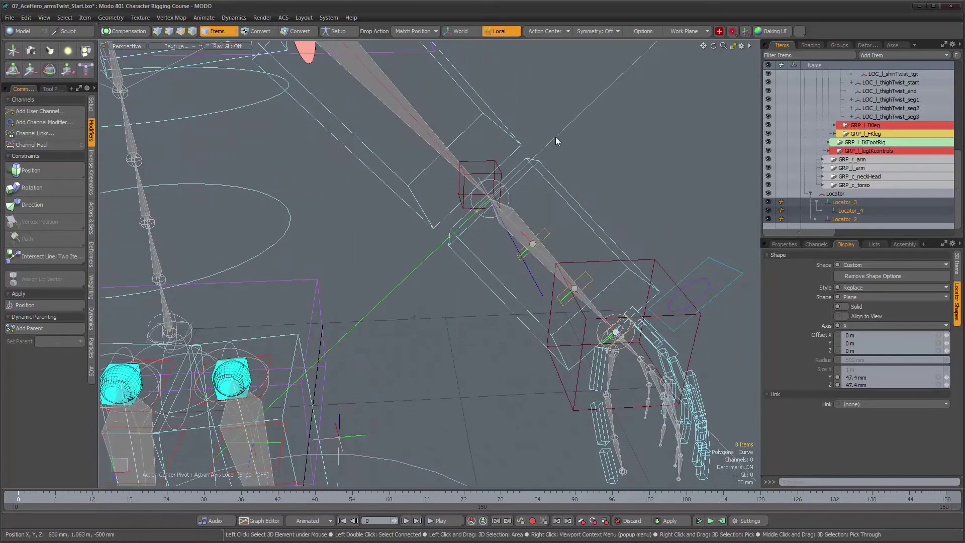
Give the elbow locator a custom non-solid Box shape with the Replace style, about 42.9 mm in all dimensions.
click(556, 137)
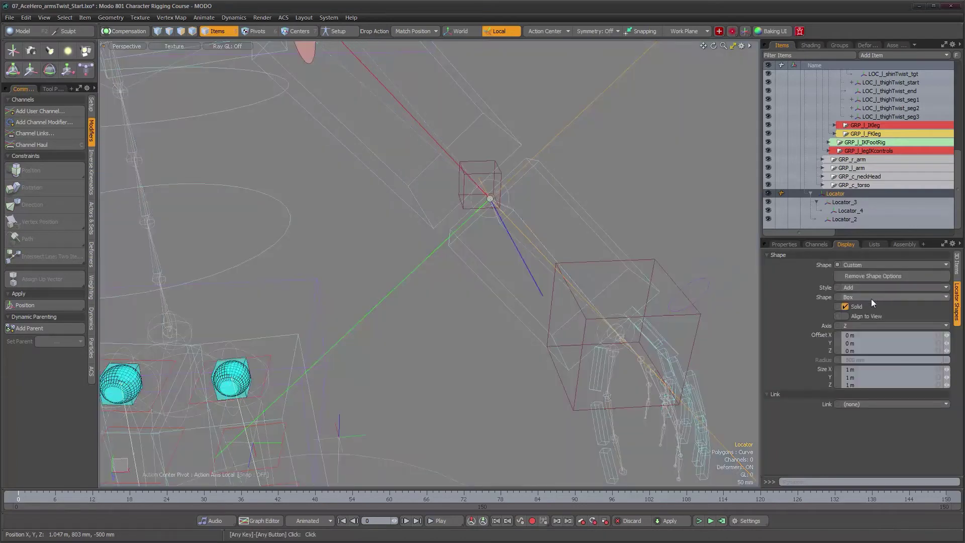
click(871, 289)
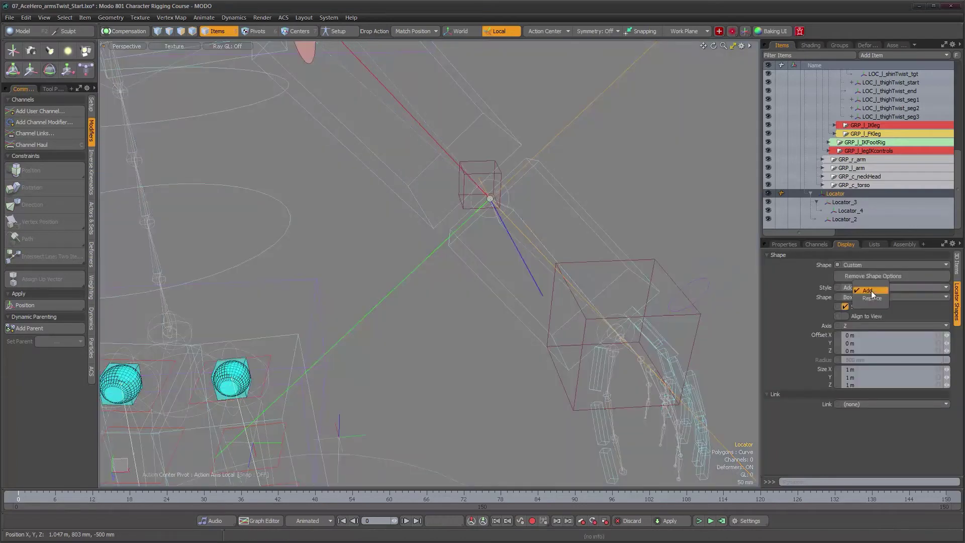
click(873, 299)
click(845, 307)
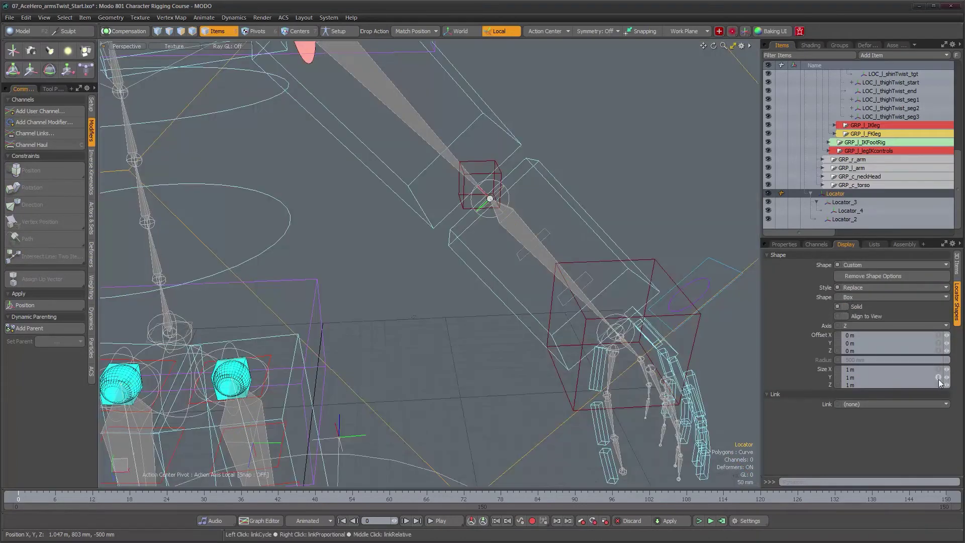
drag(946, 369, 899, 370)
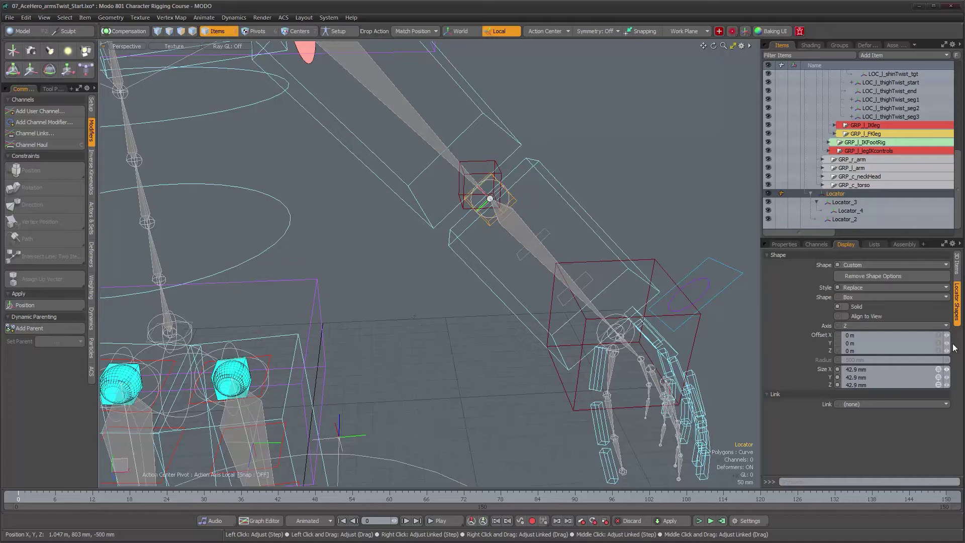
Select all four forearm locators and add draw options to them.
shift+click(850, 211)
shift+click(849, 219)
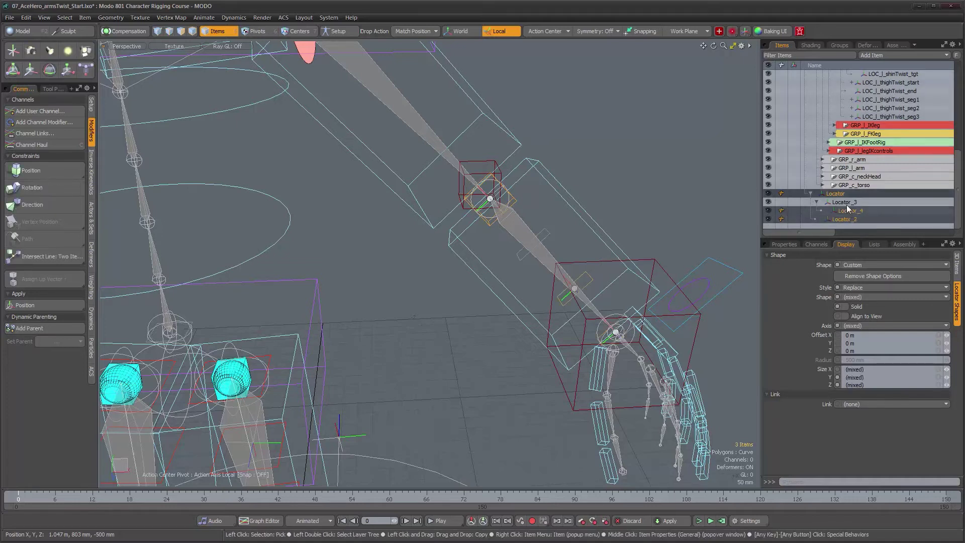
shift+click(848, 203)
click(957, 262)
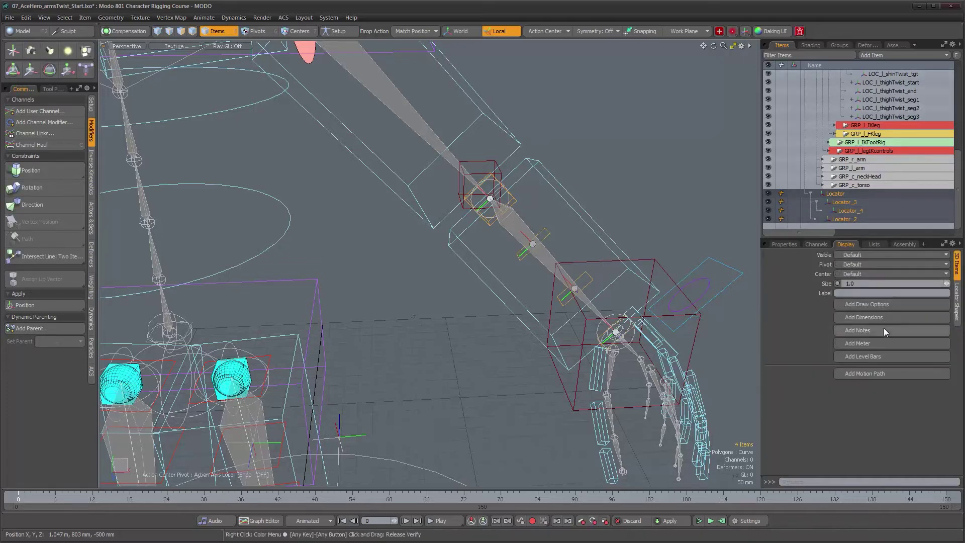
click(873, 305)
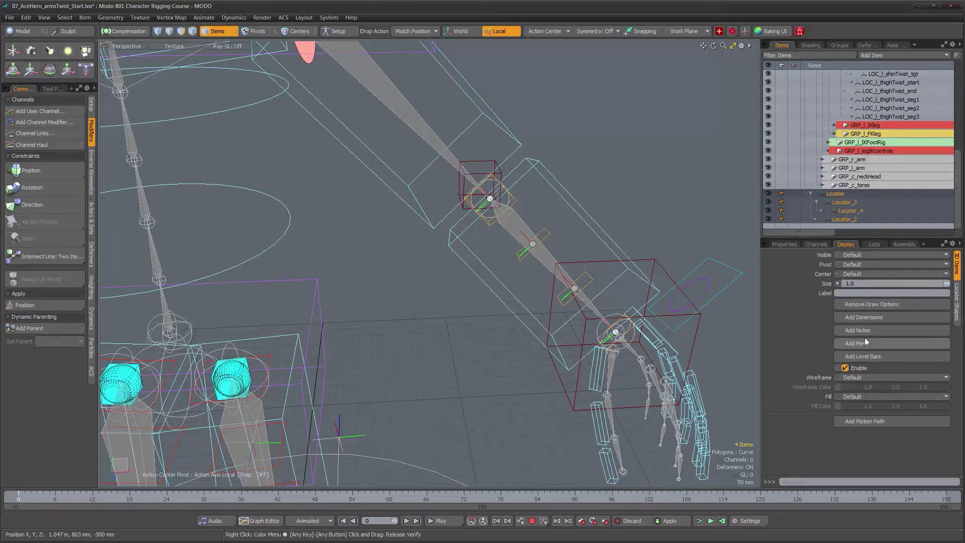
Set the four locators' wireframe and fill to User, with wireframe color 1.0, 0.12, 0.02 and fill color 1.0, 0.2, 0.01.
click(869, 375)
click(870, 384)
click(869, 397)
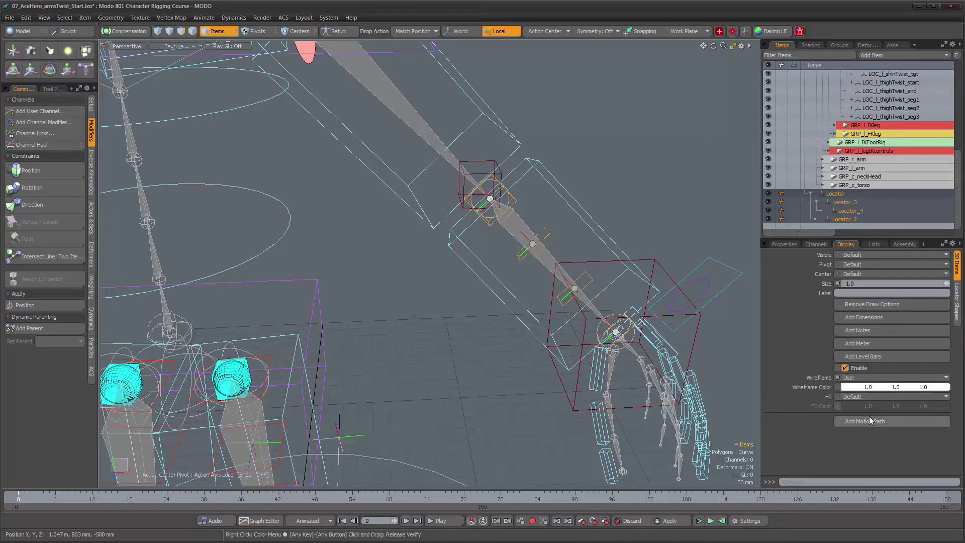
click(867, 401)
click(869, 387)
mouse_move(649, 316)
mouse_down()
mouse_move(662, 315)
mouse_move(662, 331)
mouse_up()
click(895, 406)
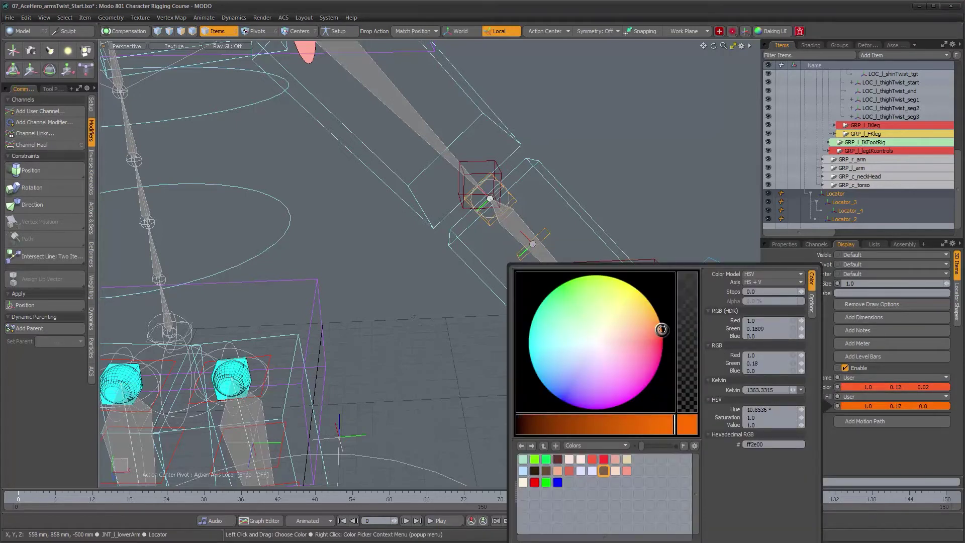
click(656, 216)
alt+drag(655, 217, 558, 226)
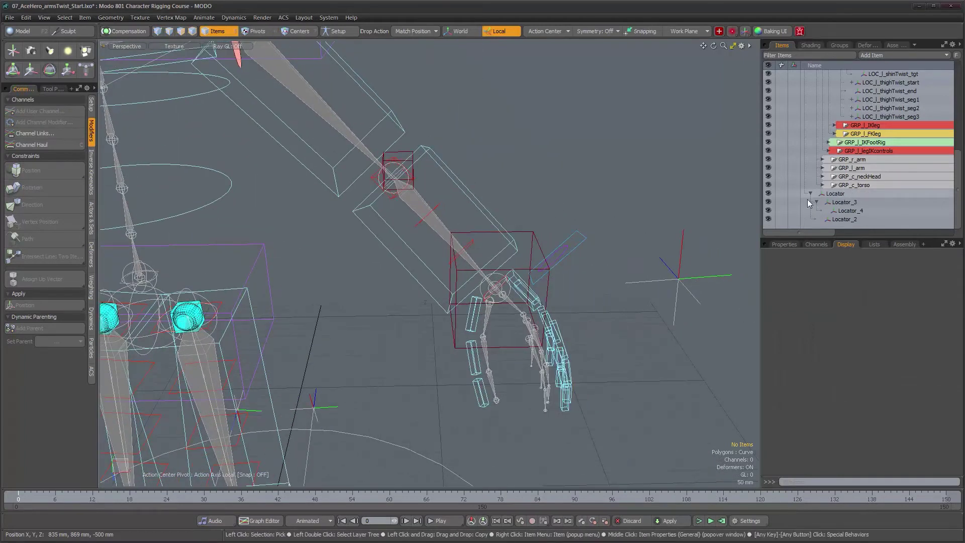
Rename the parent elbow locator as LOC_l_forearmTwist_end and copy the shared part of the name.
click(390, 197)
text(LOC_l_forearmTwist_end)
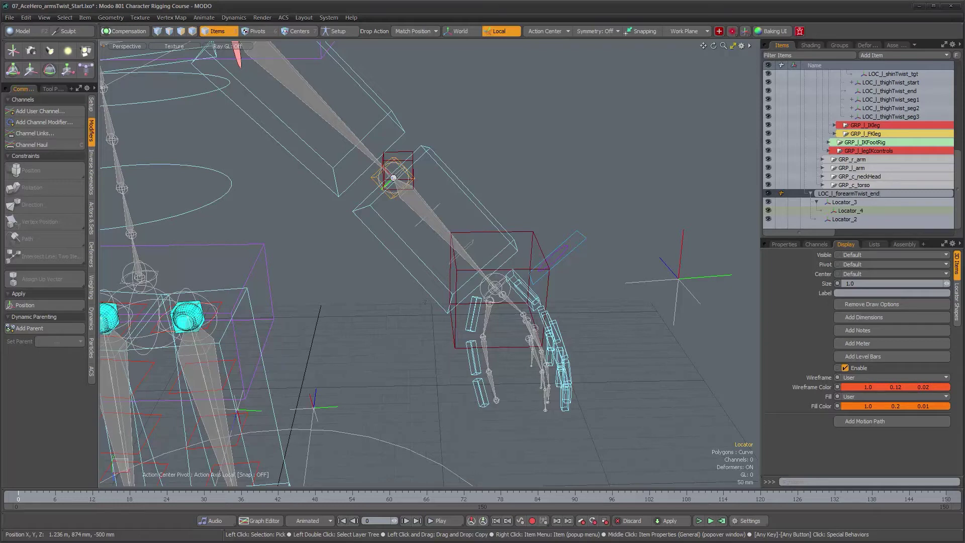
key(shift+Home)
key(ctrl+c)
key(Return)
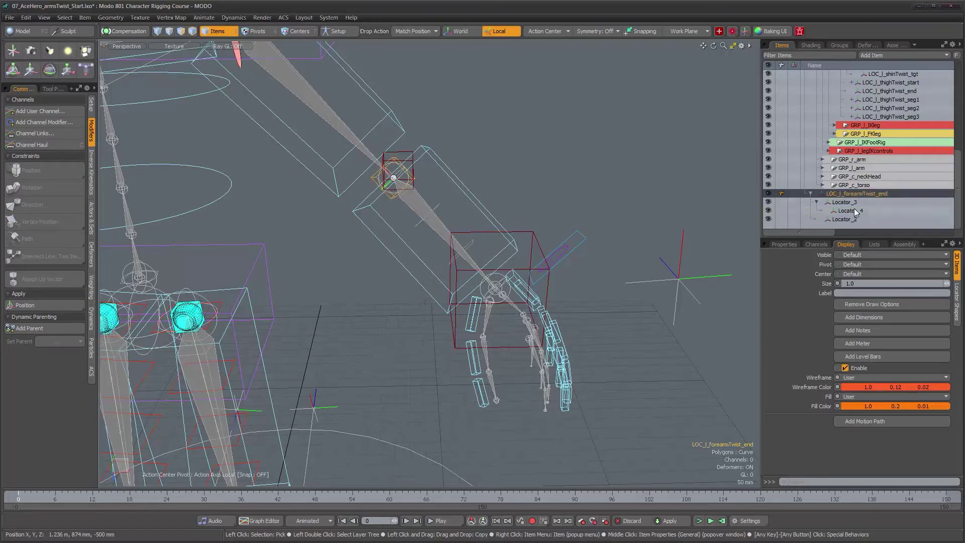
Rename Locator_2 at the wrist as LOC_l_forearmTwist_start.
click(855, 202)
click(855, 218)
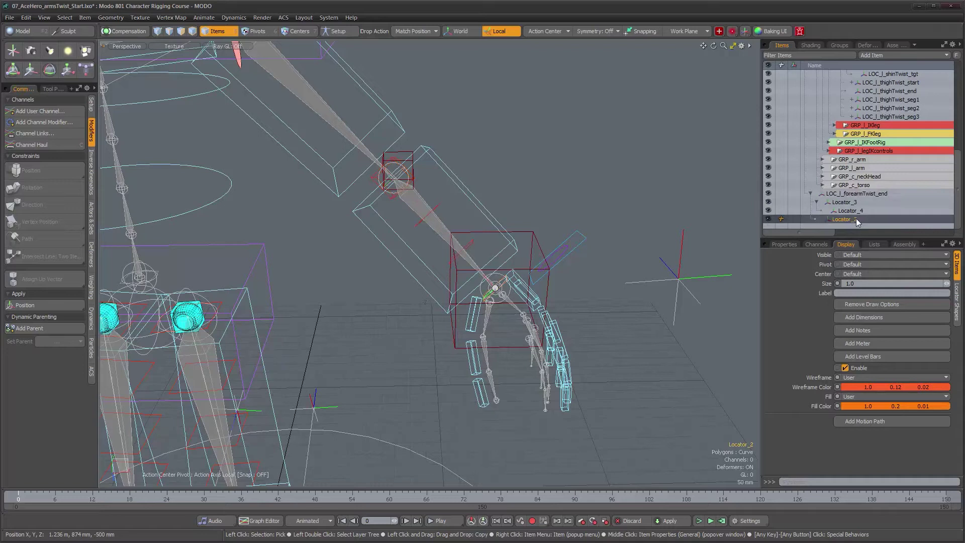
double_click(876, 219)
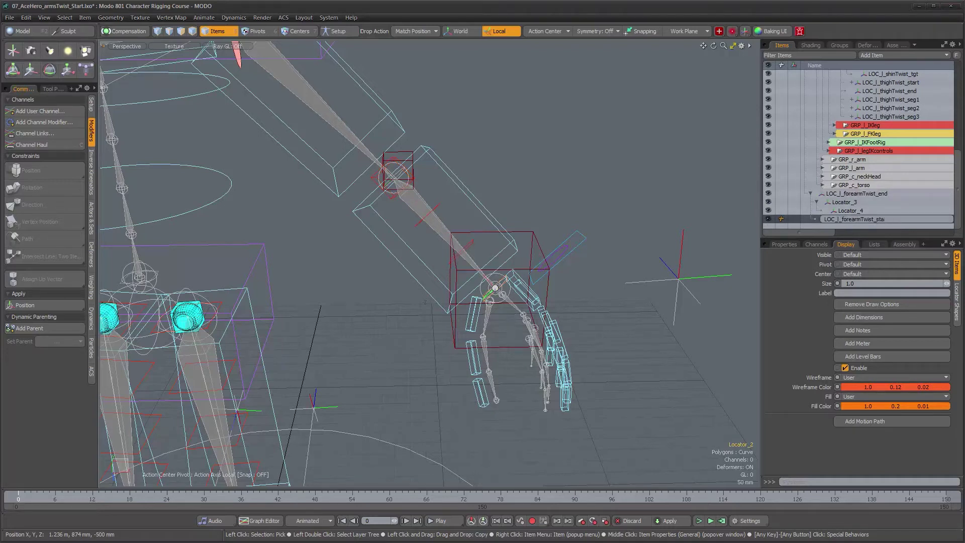
text(rt)
key(Return)
Rename Locator_4 as LOC_l_forearmTwist_seg1.
click(864, 211)
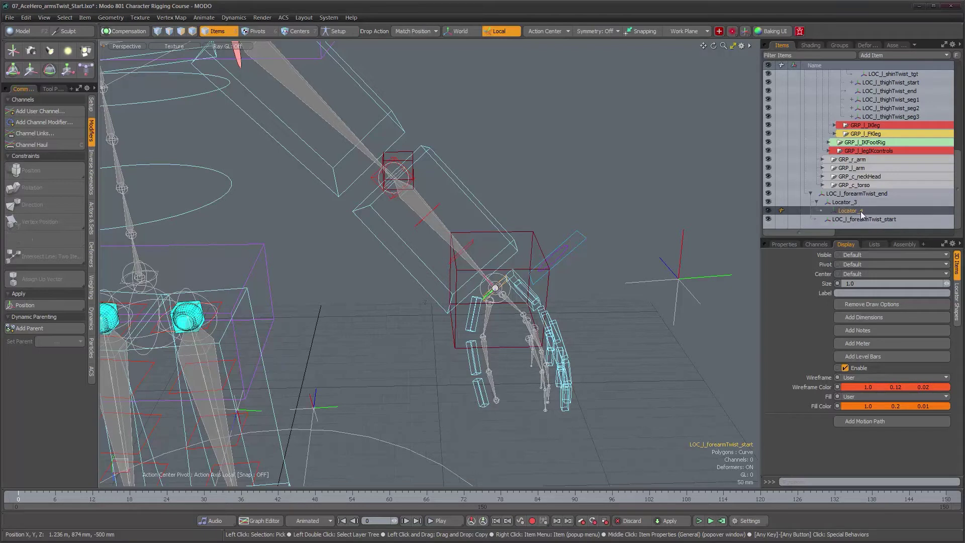
double_click(868, 211)
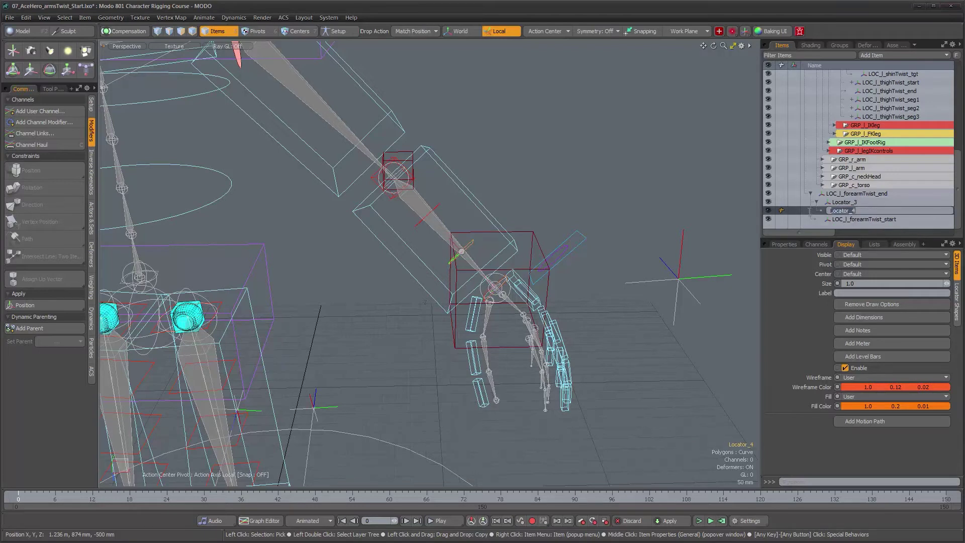
key(ctrl+v)
text(eg1)
key(Return)
Rename Locator_3 as LOC_l_forearmTwist_seg2.
click(853, 203)
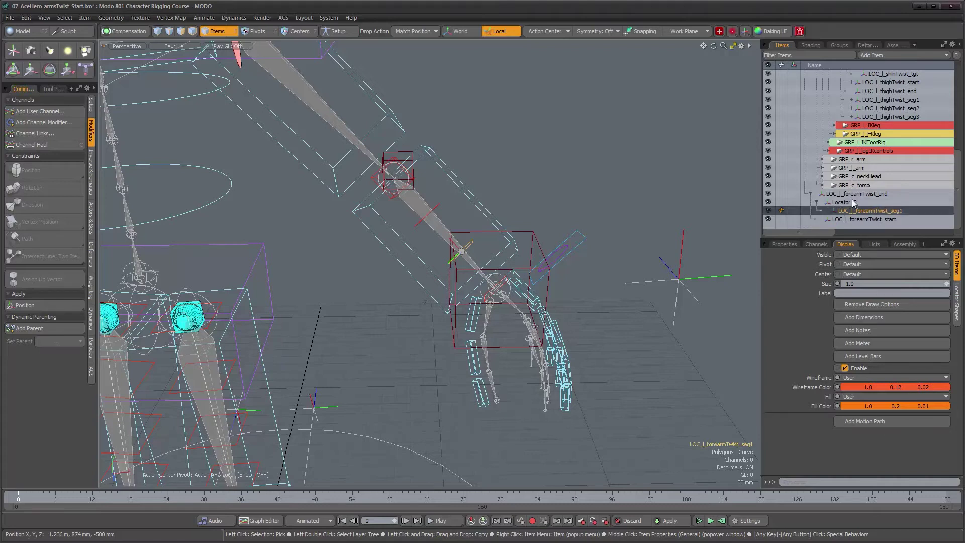
double_click(853, 202)
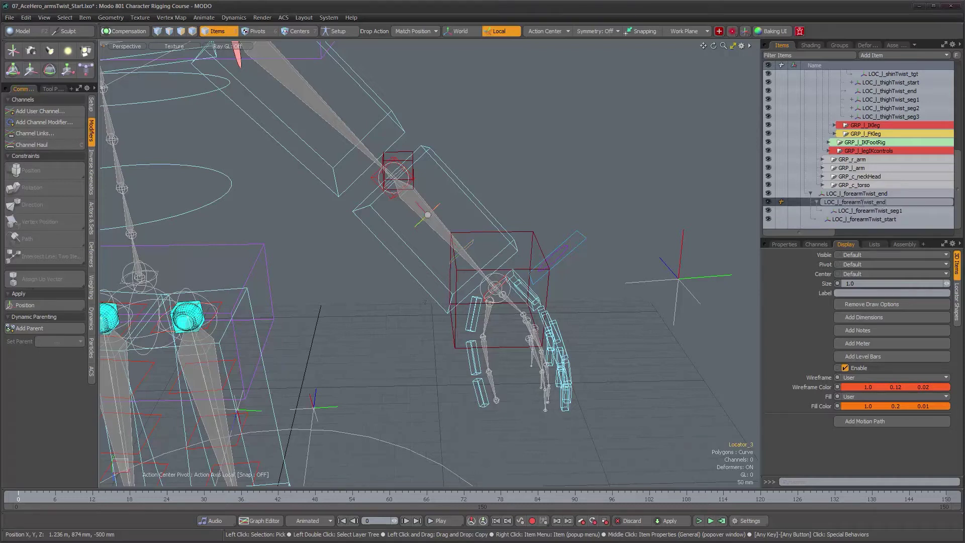
text(seg2)
key(Return)
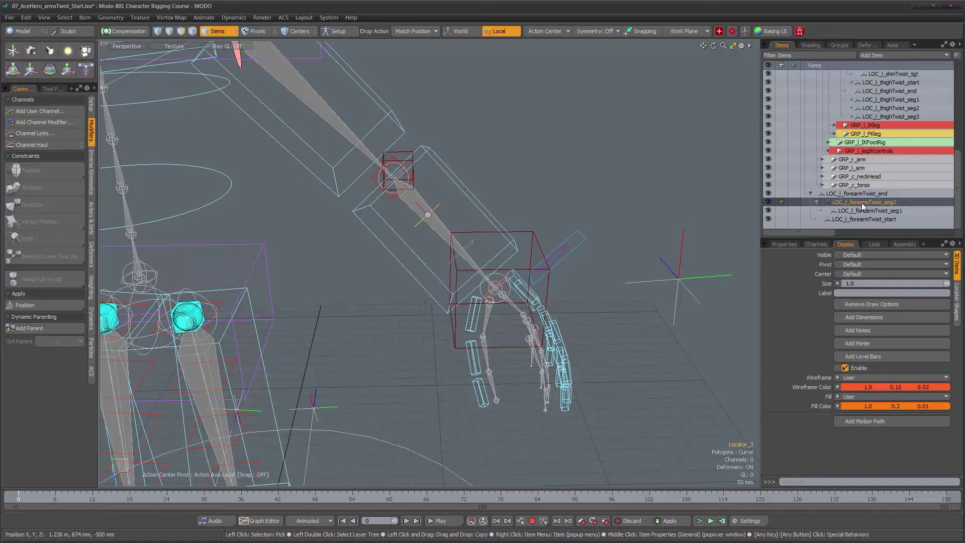
Turn on Compensation and parent the four forearm twist locators in place under JNT_l_lowerArm.
click(860, 219)
shift+click(860, 194)
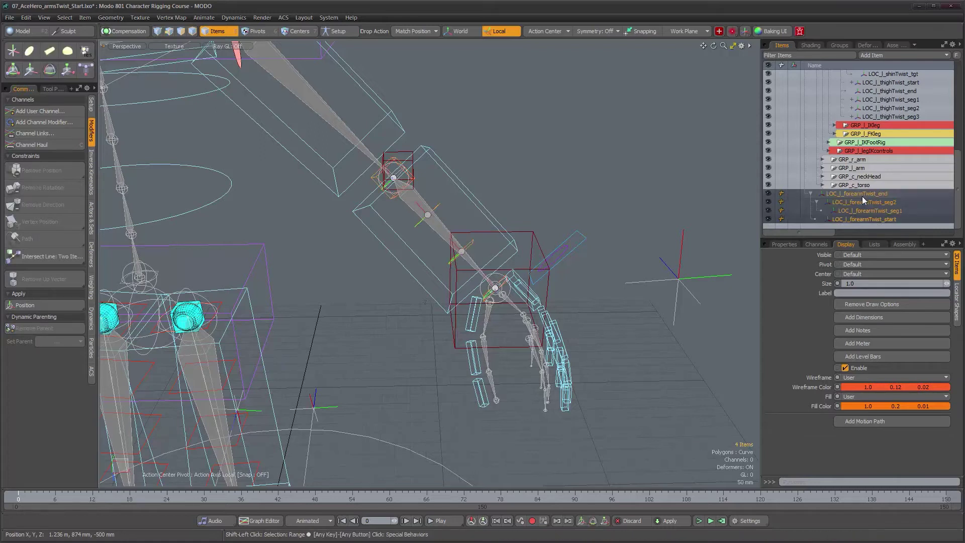
alt+drag(446, 227, 493, 212)
scroll(462, 231, up, 3)
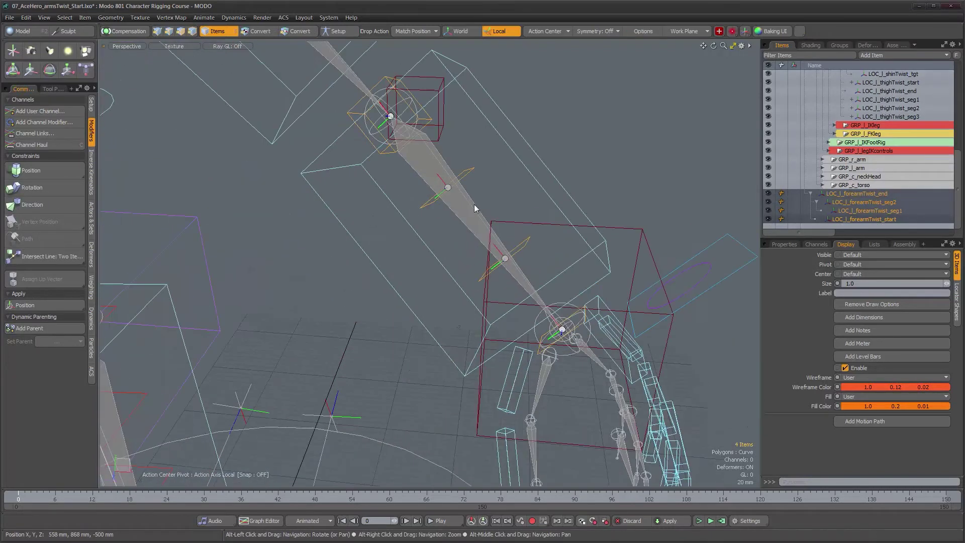
shift+click(472, 205)
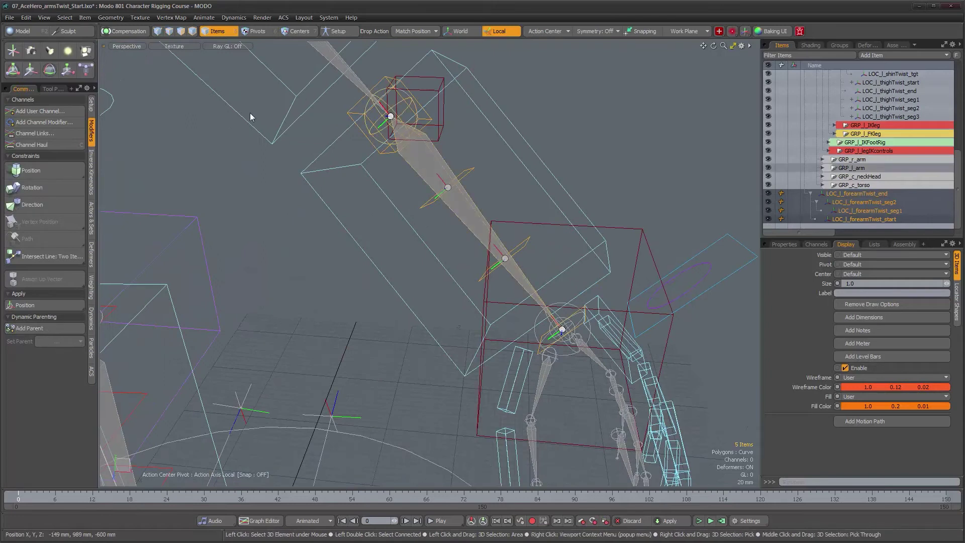
click(129, 32)
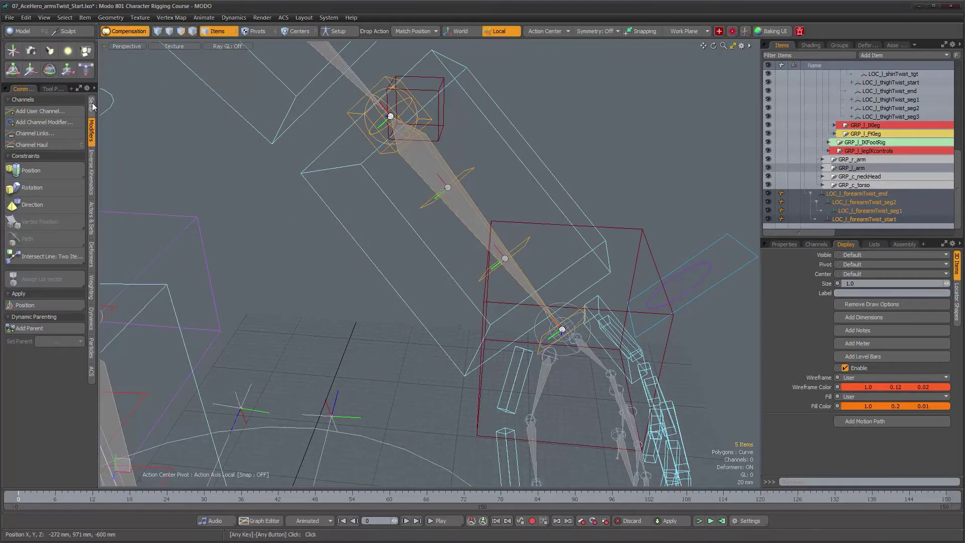
click(91, 104)
click(58, 148)
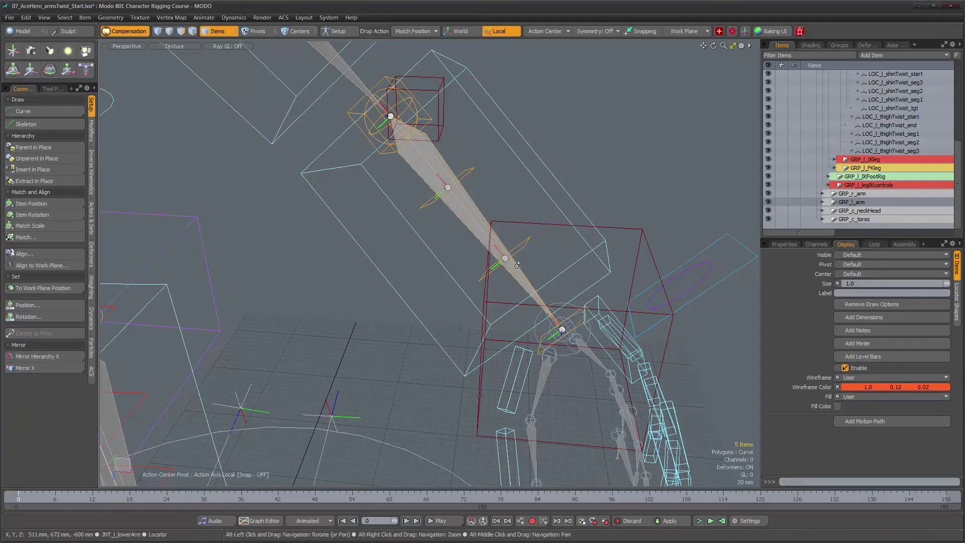
Expand GRP_l_arm in the item hierarchy and examine the forearm twist locators under JNT_l_lowerArm.
alt+drag(452, 249, 525, 267)
alt+right_drag(525, 267, 468, 266)
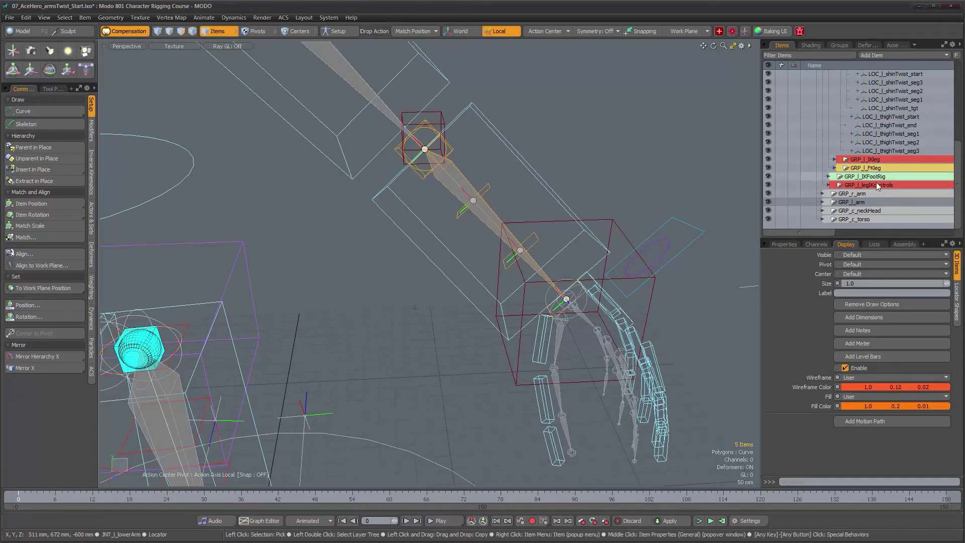
click(823, 202)
scroll(880, 202, down, 2)
click(847, 194)
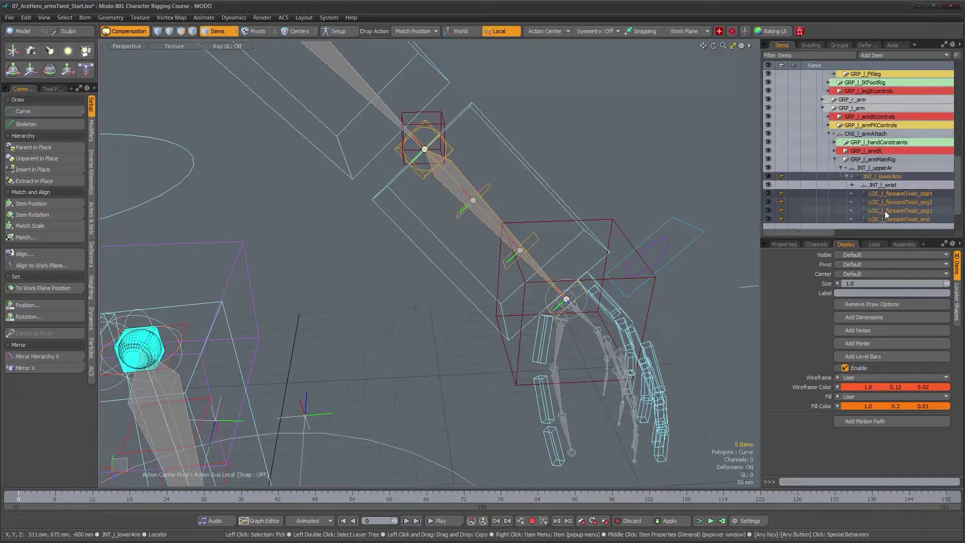
scroll(885, 210, down, 3)
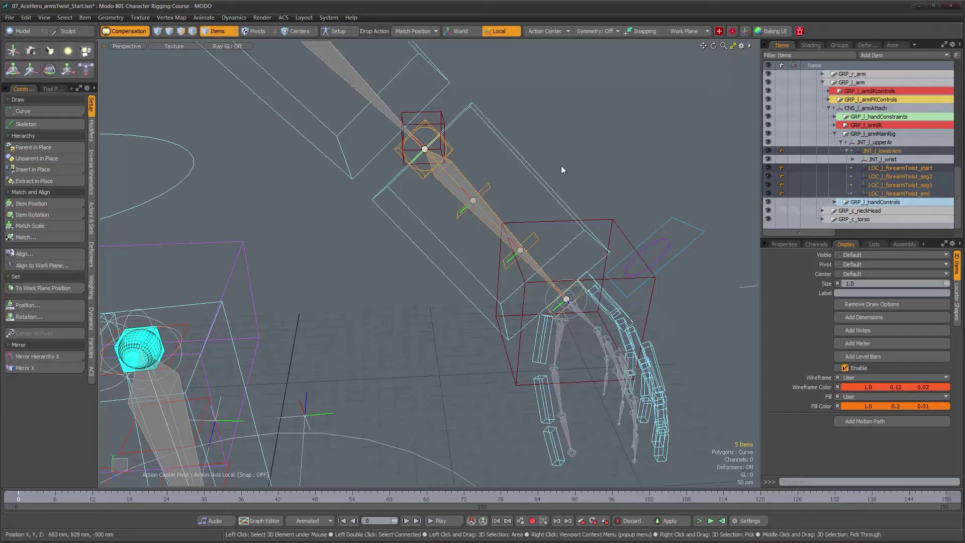
Clear the selection, add a new locator and open the drop action choices.
click(577, 205)
alt+drag(576, 205, 545, 209)
alt+right_drag(545, 209, 508, 196)
alt+drag(507, 196, 470, 136)
key(n)
scroll(507, 218, up, 4)
alt+shift+drag(460, 76, 494, 237)
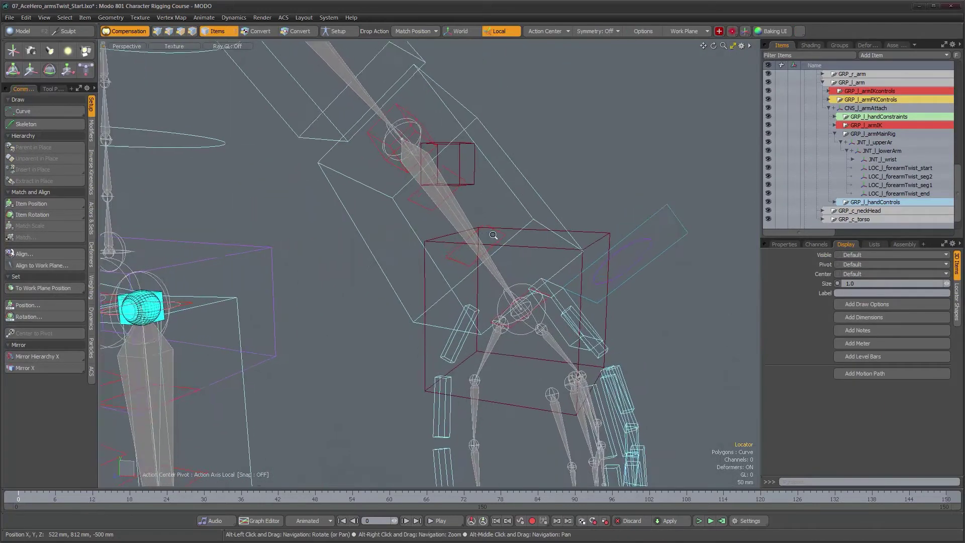
scroll(494, 235, up, 1)
click(416, 31)
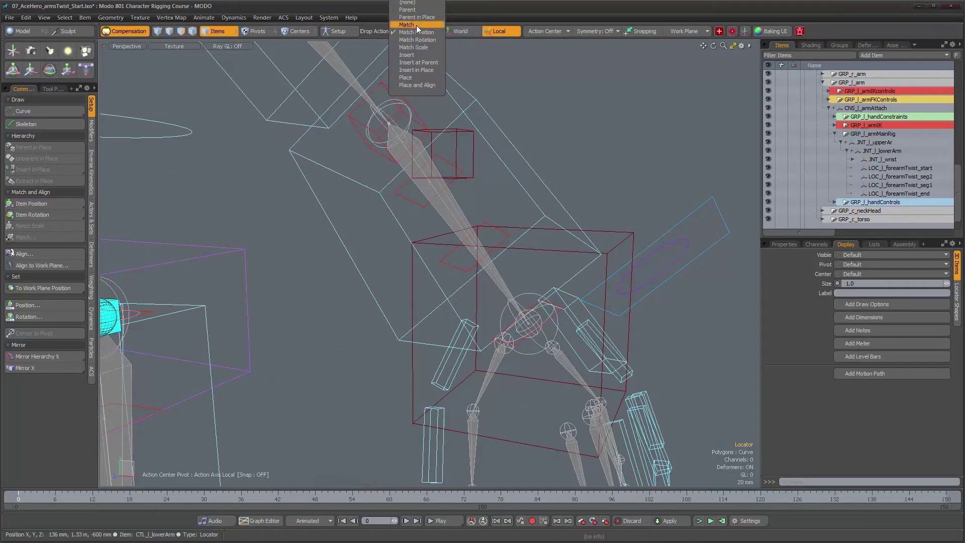
Set the drop action to Match and match the new Locator to the left forearm's twist locator.
click(416, 25)
scroll(840, 223, down, 1)
drag(831, 220, 445, 287)
scroll(523, 342, down, 5)
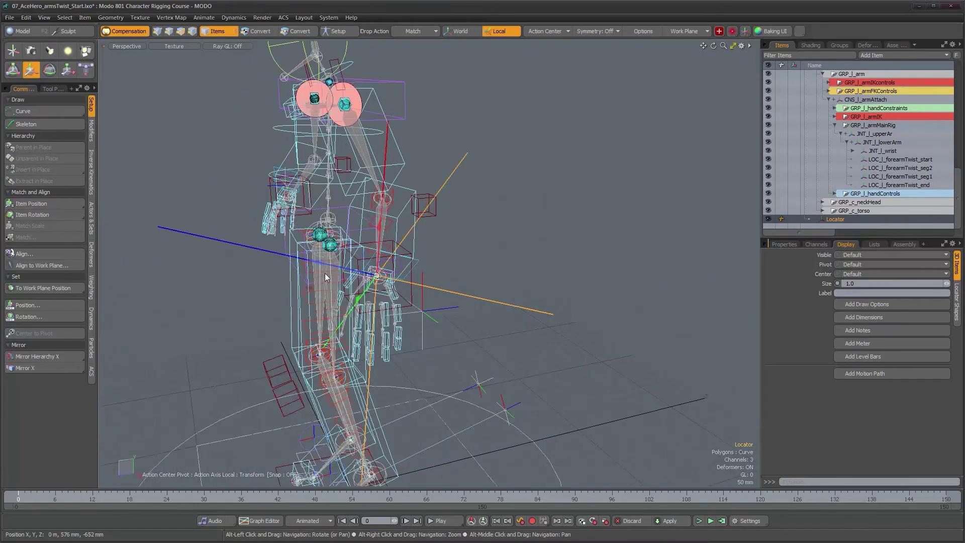
Move the Locator along its local Z axis, well away from the left wrist.
drag(318, 265, 536, 277)
scroll(542, 258, up, 3)
scroll(522, 224, up, 2)
scroll(527, 239, up, 3)
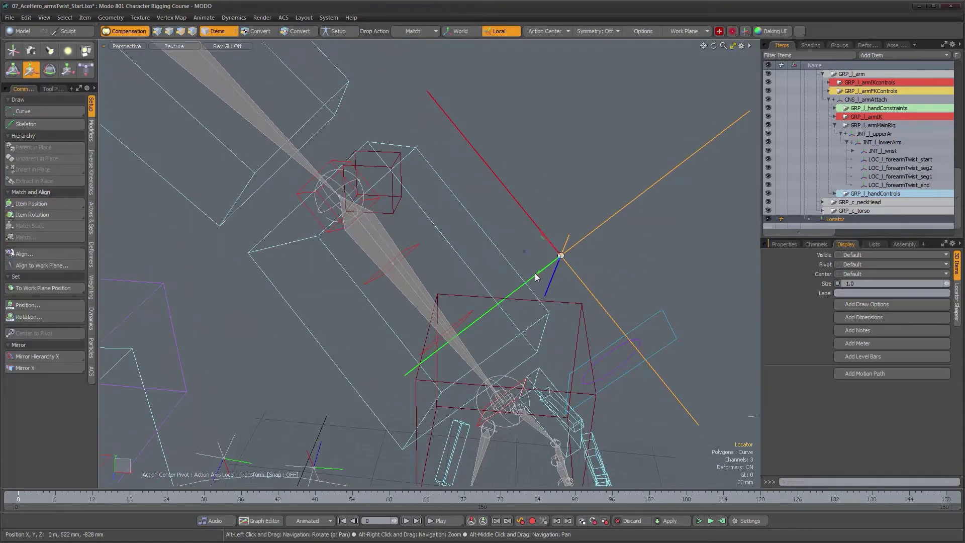
key(space)
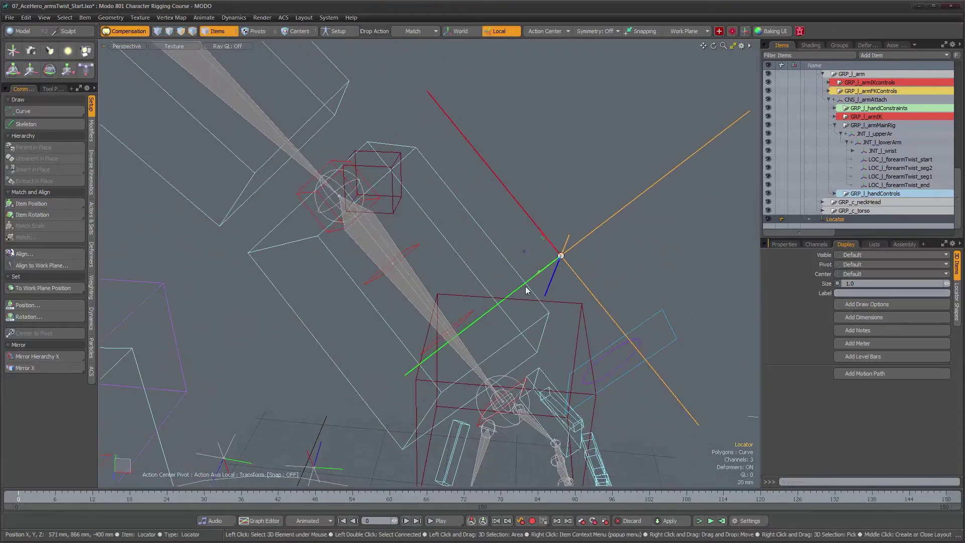
Turn off compensation and add a Direction constraint aiming LOC_l_forearmTwist_start at LOC_l_forearmTwist_end.
click(449, 323)
alt+drag(448, 351, 489, 307)
alt+drag(421, 257, 348, 231)
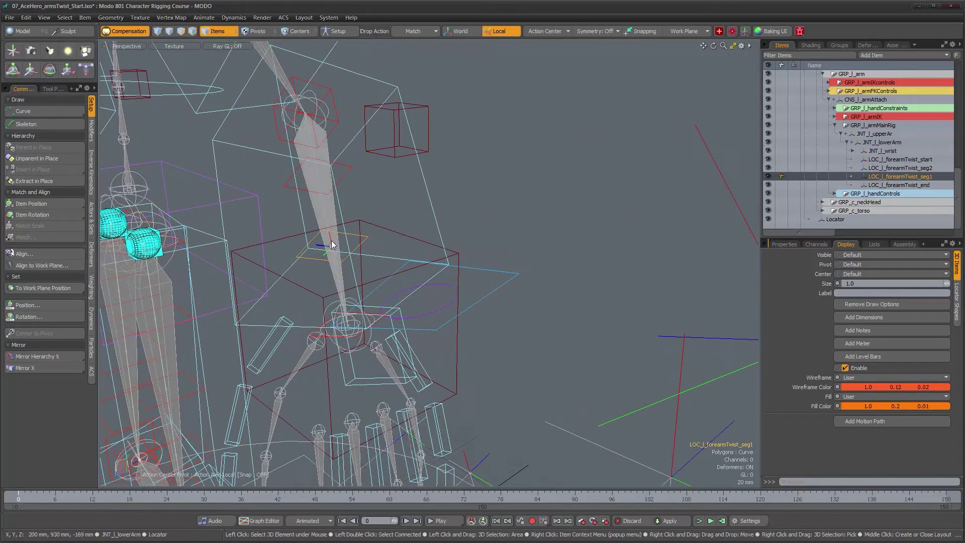
alt+drag(319, 193, 510, 245)
alt+drag(426, 276, 403, 282)
click(365, 307)
shift+click(378, 187)
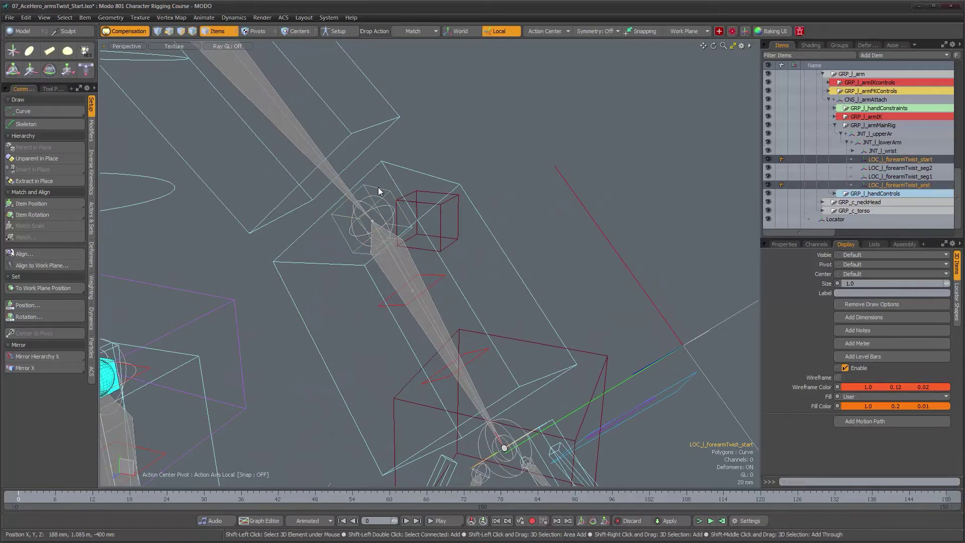
click(134, 31)
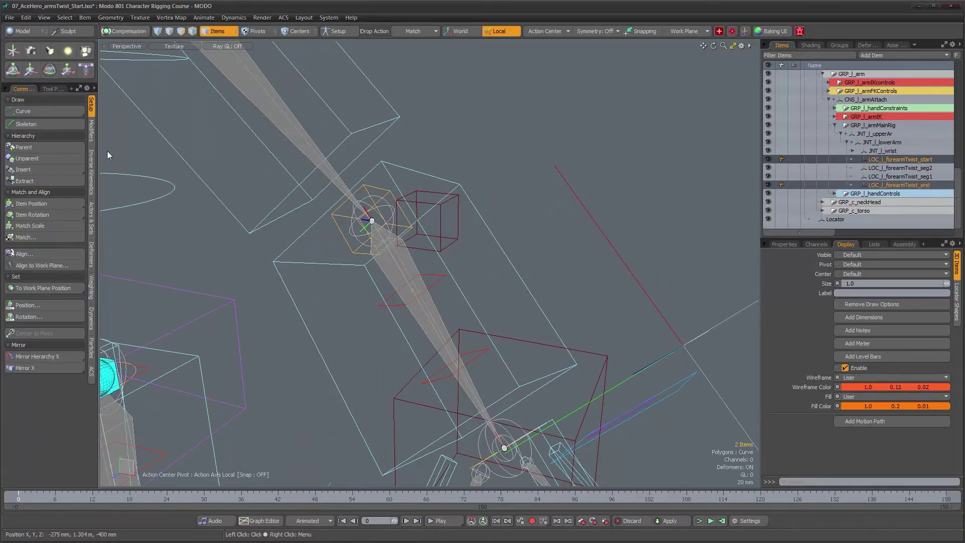
click(90, 139)
click(48, 206)
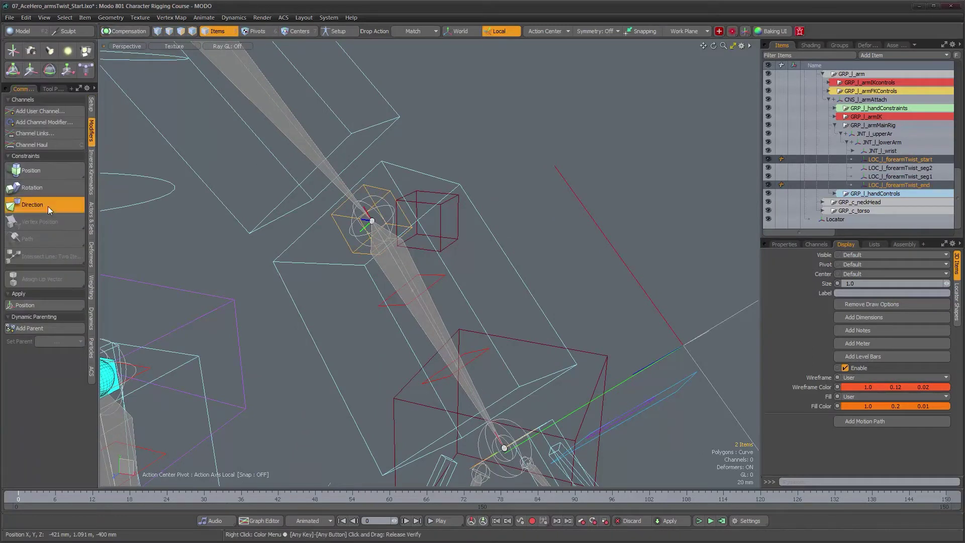
alt+shift+drag(510, 444, 365, 280)
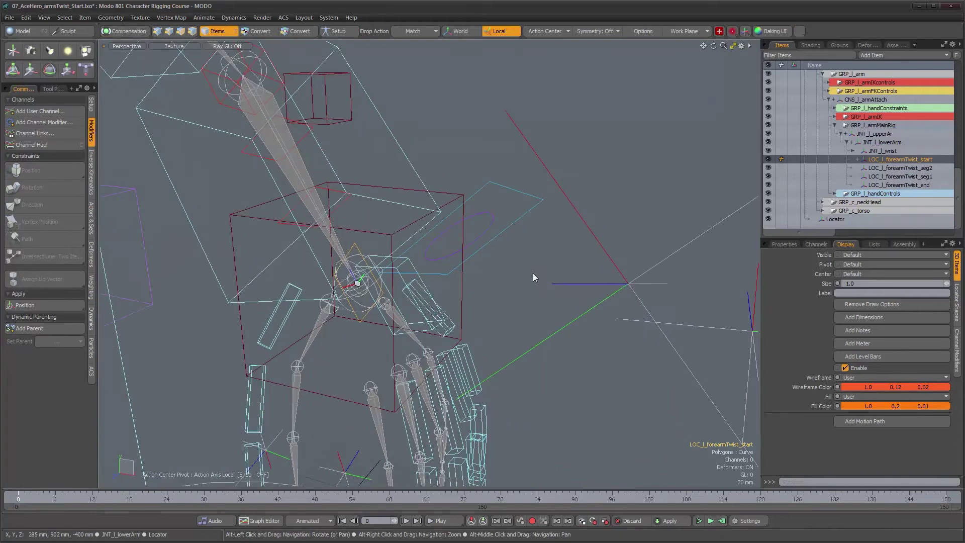
Set the Direction constraint's up vector to Y 0 and Z 1.
click(784, 245)
click(873, 257)
click(875, 243)
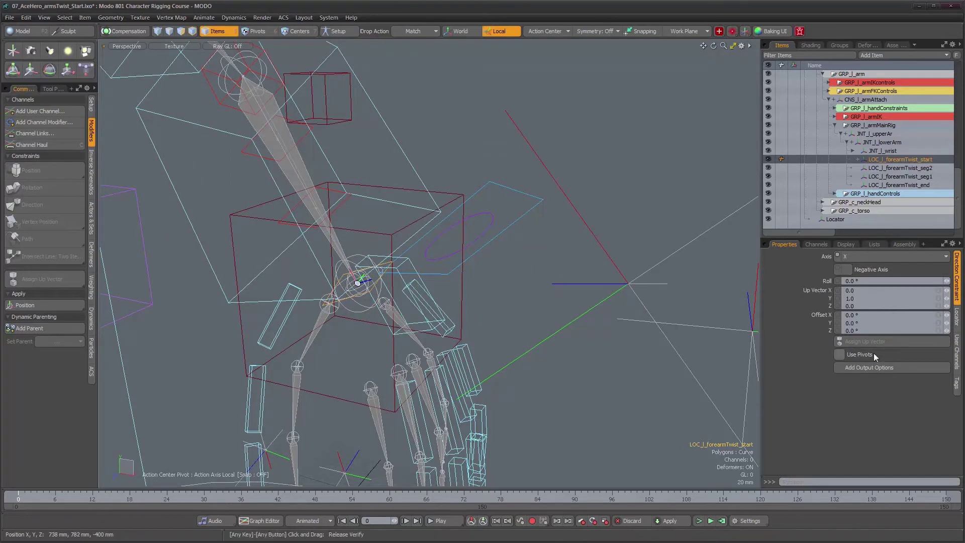
click(863, 299)
text(0)
key(Tab)
text(1)
key(Return)
Assign the offset Locator as the up vector for the LOC_l_forearmTwist_start Direction constraint.
alt+drag(436, 267, 566, 306)
shift+click(586, 298)
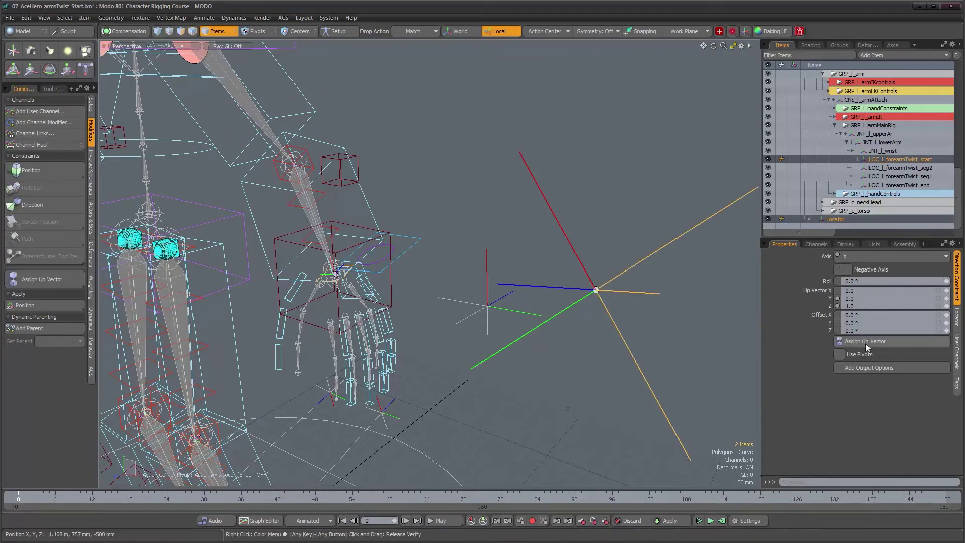
click(865, 342)
alt+drag(332, 275, 389, 273)
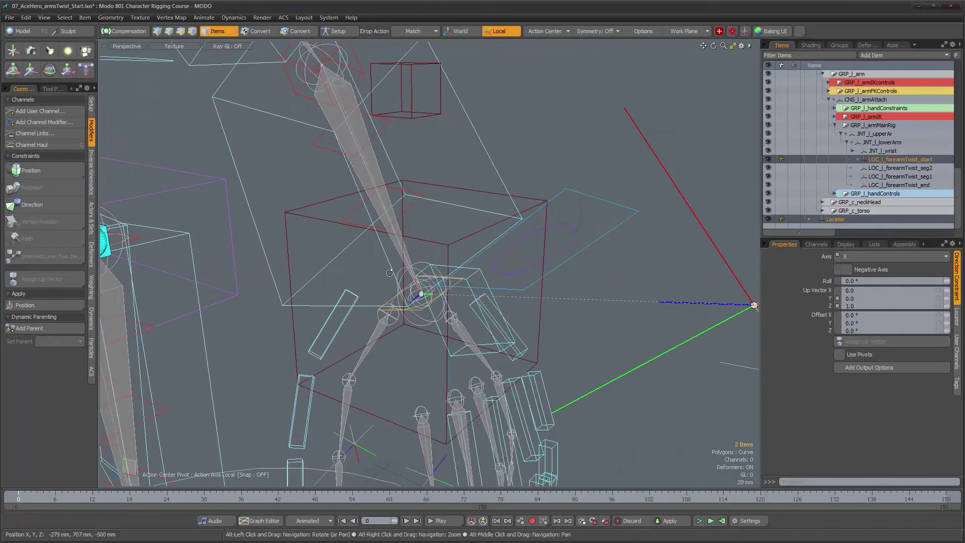
Set the Direction constraint's X offset to -90° for LOC_l_forearmTwist_start.
click(407, 209)
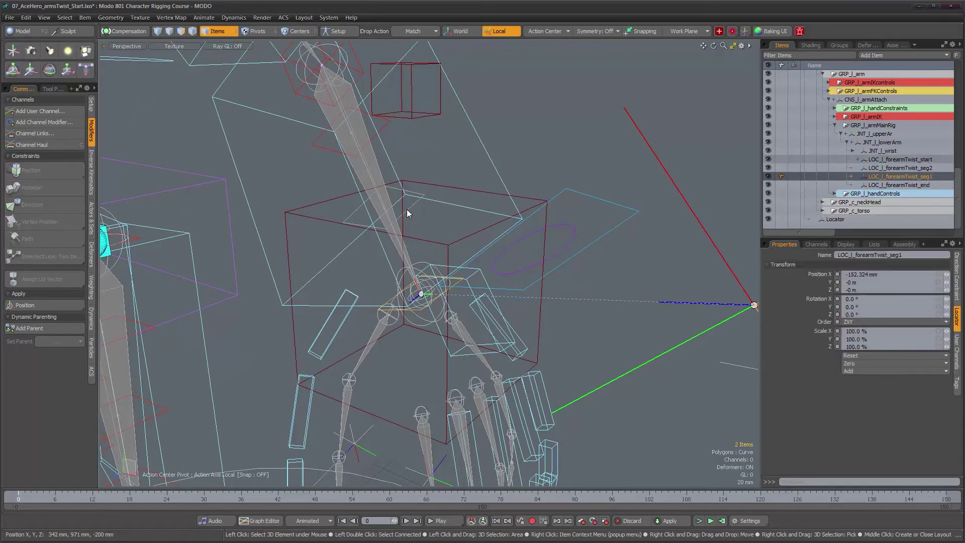
alt+drag(376, 220, 369, 220)
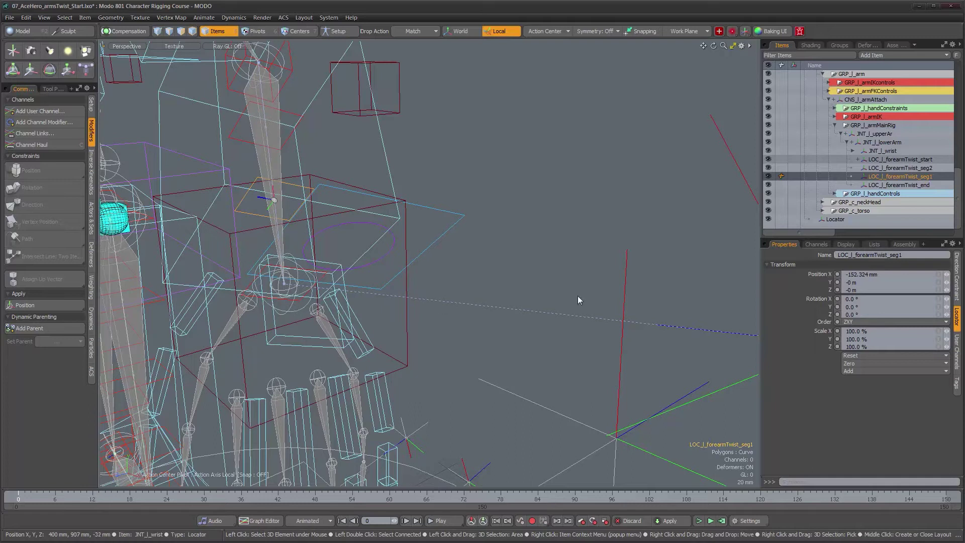
click(958, 275)
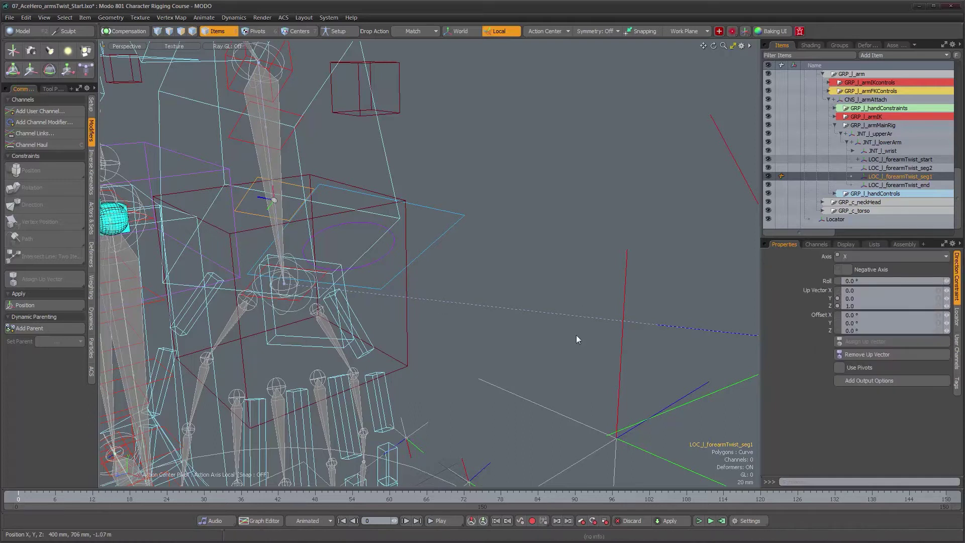
click(297, 303)
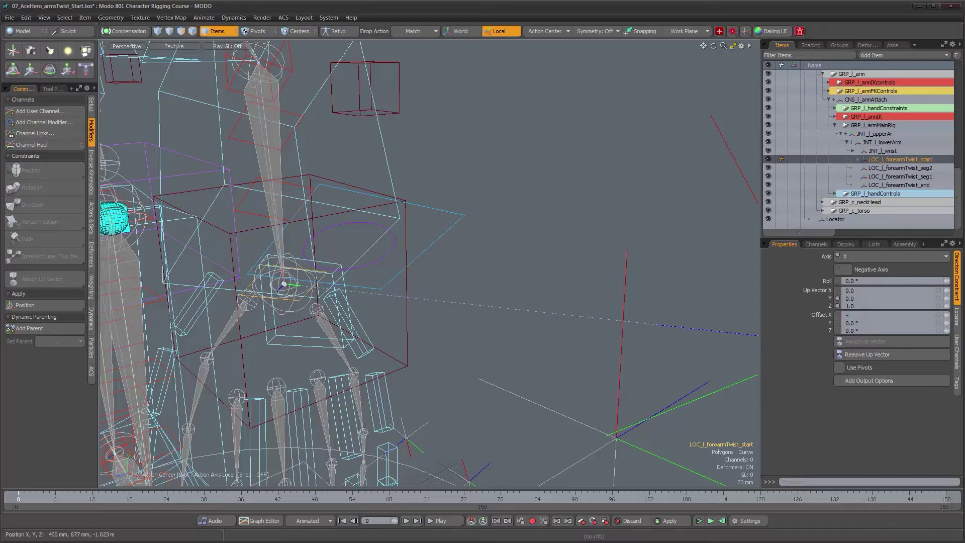
scroll(510, 342, down, 5)
alt+drag(511, 342, 437, 262)
scroll(437, 262, up, 5)
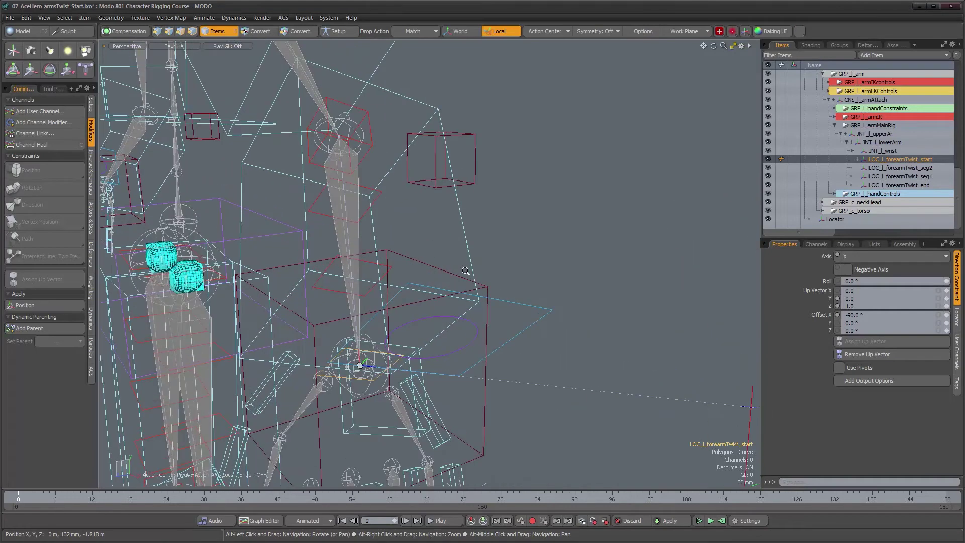
Examine the local axes of LOC_l_forearmTwist_start at the left wrist with the Move tool active.
alt+right_drag(525, 308, 462, 304)
alt+drag(513, 308, 478, 302)
alt+right_drag(478, 301, 447, 305)
alt+drag(523, 312, 571, 342)
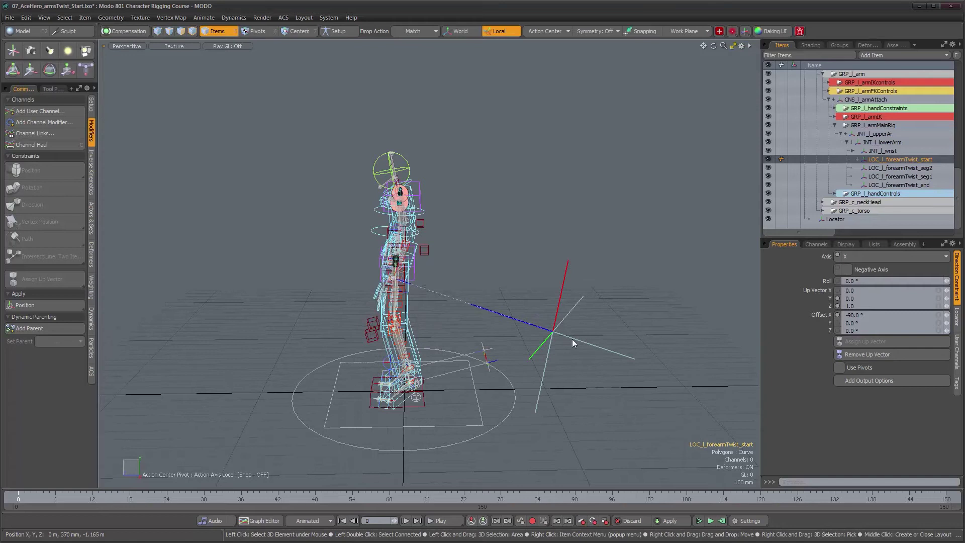
click(572, 340)
key(w)
alt+shift+drag(569, 339, 691, 368)
drag(639, 348, 340, 248)
mouse_move(380, 273)
alt+mouse_down()
mouse_move(490, 281)
mouse_move(392, 264)
alt+mouse_up()
ctrl+alt+drag(392, 264, 649, 310)
click(650, 310)
key(w)
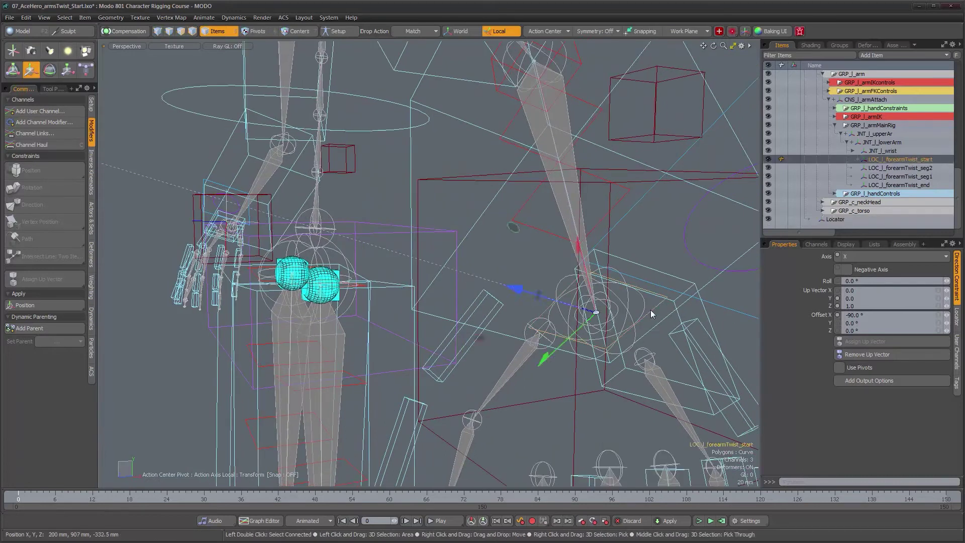
Compare the local axes of LOC_l_forearmTwist_seg1 against the Locator used as up vector.
ctrl+alt+drag(513, 285, 467, 368)
alt+drag(537, 310, 561, 263)
click(538, 294)
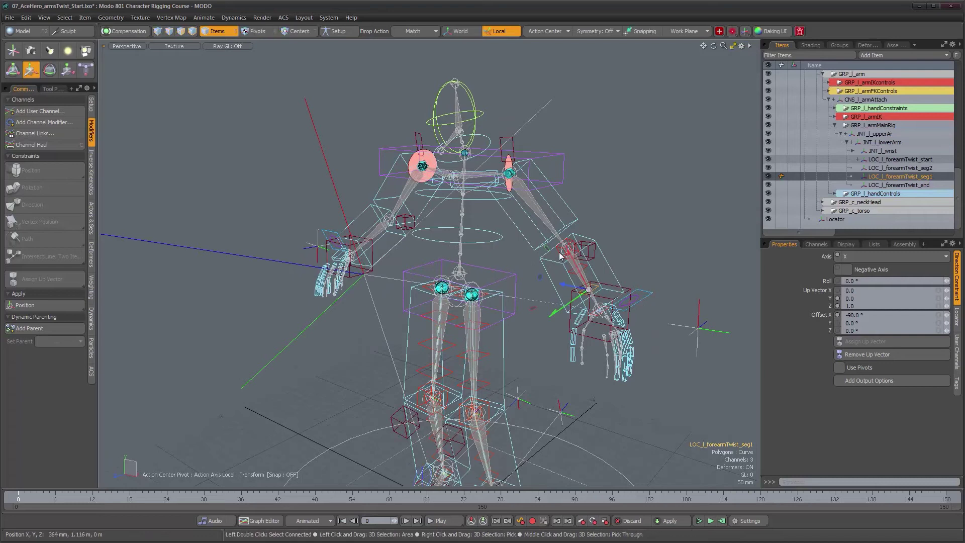
alt+drag(595, 308, 527, 315)
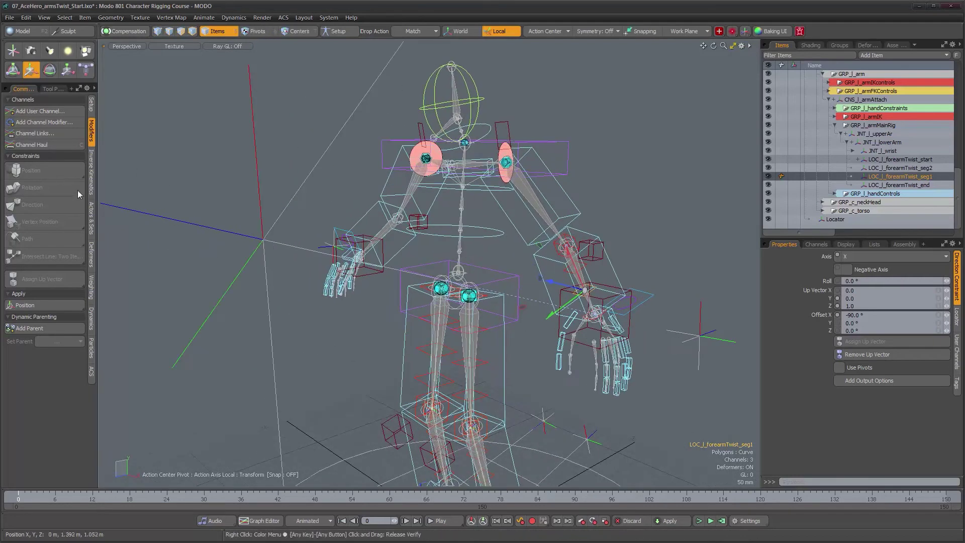
alt+drag(507, 276, 506, 277)
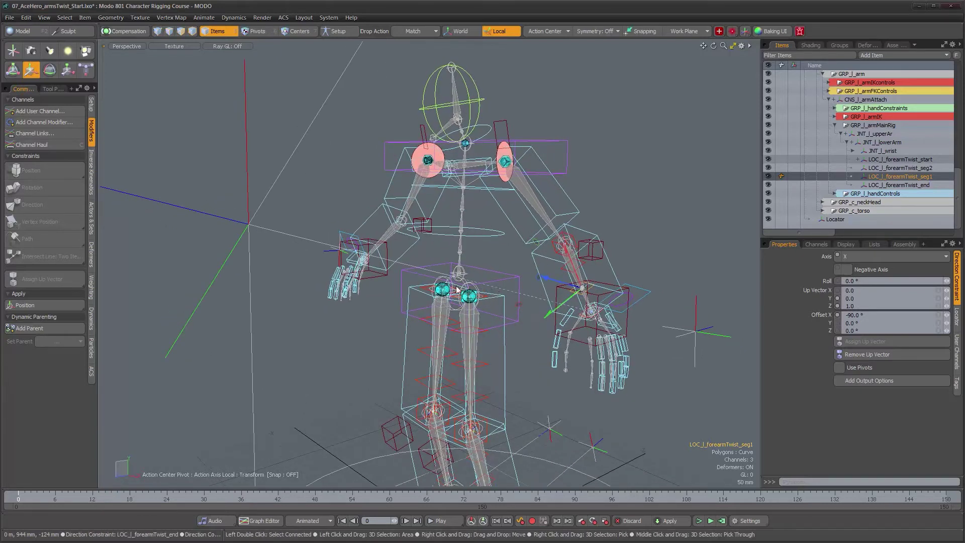
key(q)
Reduce the display size of the up vector Locator to 0.141.
click(273, 230)
scroll(350, 261, down, 2)
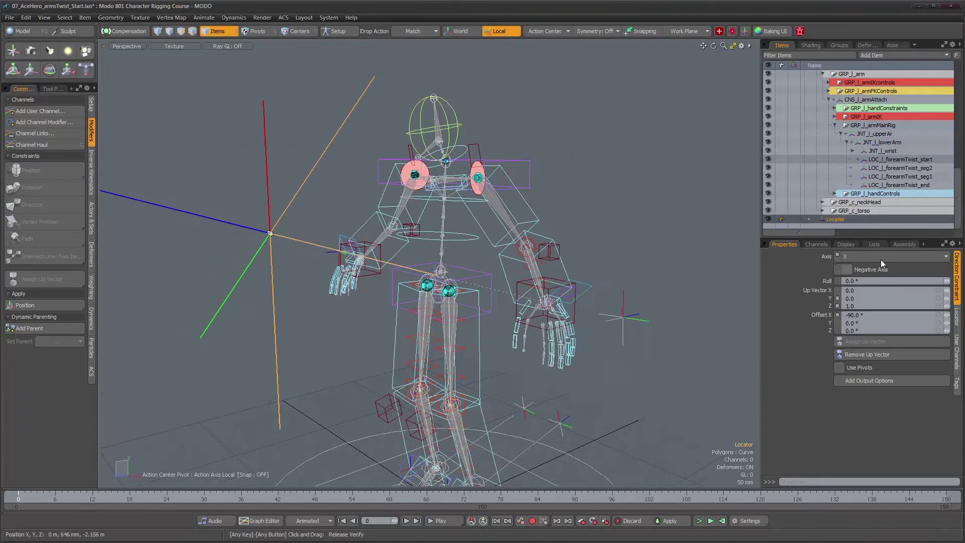
click(874, 245)
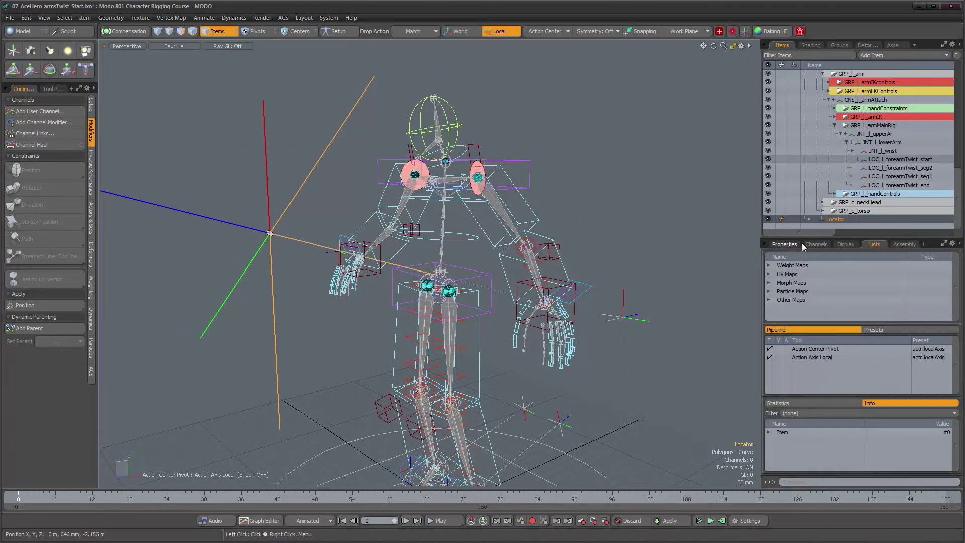
click(846, 244)
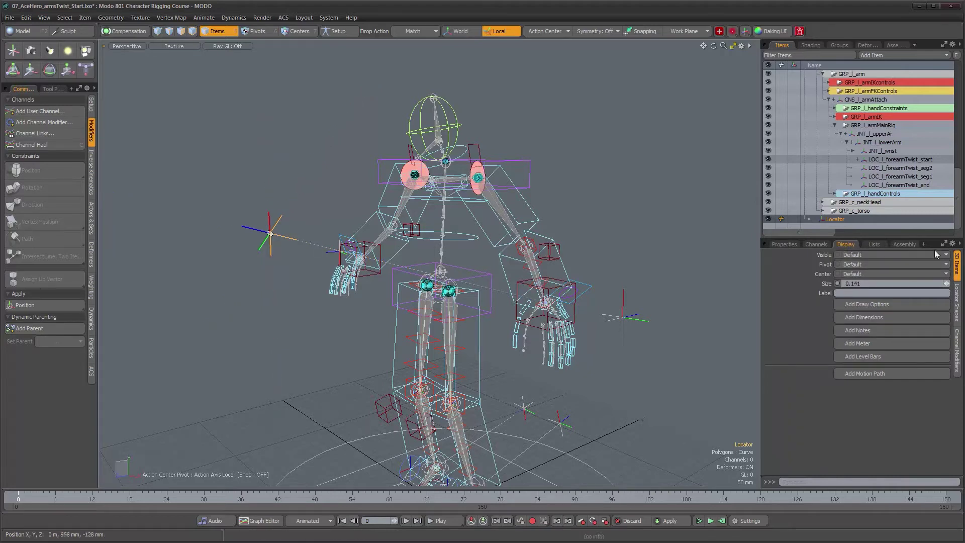
Rename the up vector Locator as UPV_l_forearmTwist.
click(843, 220)
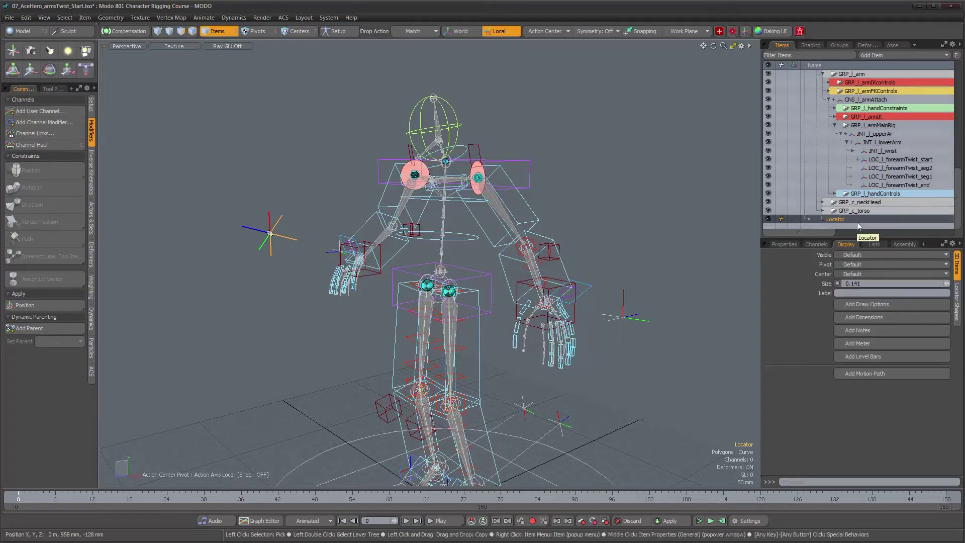
double_click(835, 220)
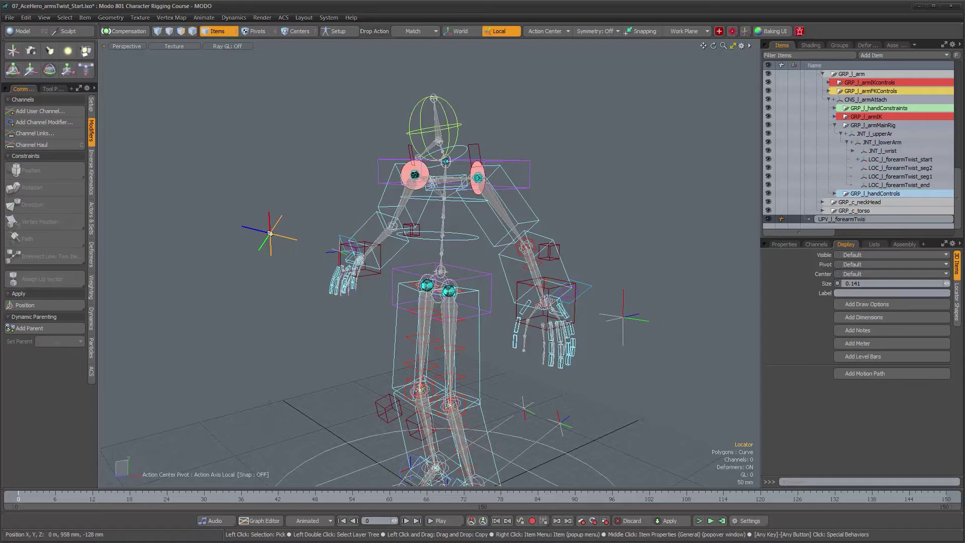
key(Return)
Turn on compensation and parent UPV_l_forearmTwist in place under the upper spine joint at the chest.
alt+drag(447, 252, 483, 245)
alt+middle_drag(482, 245, 486, 258)
alt+drag(485, 259, 470, 253)
alt+right_drag(471, 253, 477, 219)
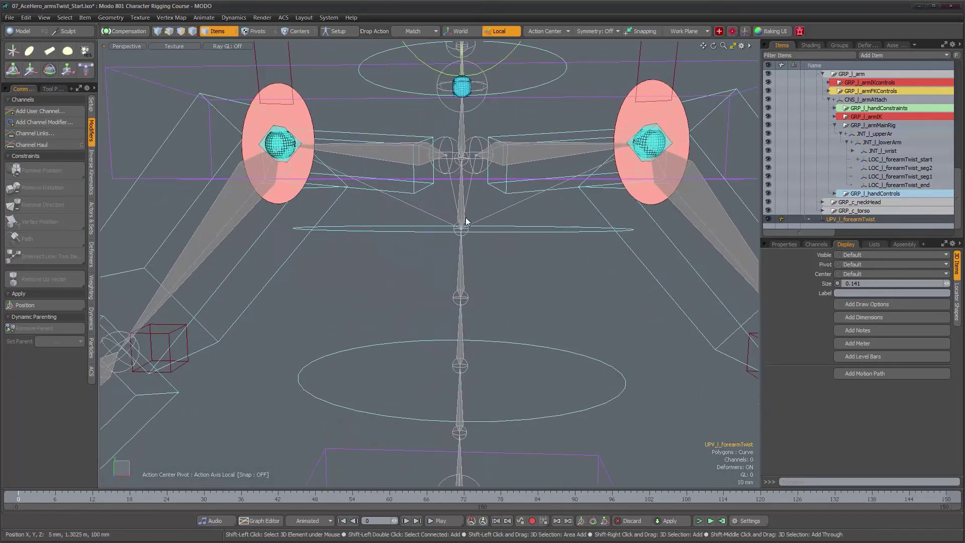
shift+click(465, 222)
alt+right_drag(547, 300, 533, 301)
alt+middle_drag(593, 312, 513, 274)
mouse_move(513, 274)
alt+mouse_down()
mouse_move(524, 277)
mouse_move(502, 276)
alt+mouse_up()
alt+right_drag(502, 276, 482, 274)
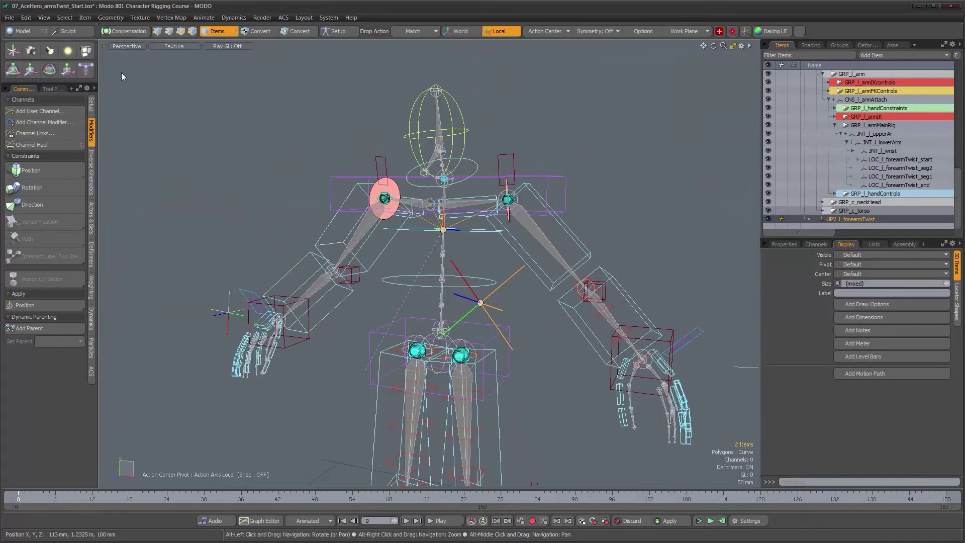
click(91, 106)
click(41, 146)
alt+drag(423, 236, 386, 228)
alt+right_drag(386, 228, 440, 261)
mouse_move(502, 297)
alt+mouse_down()
mouse_move(487, 260)
mouse_move(509, 282)
alt+mouse_up()
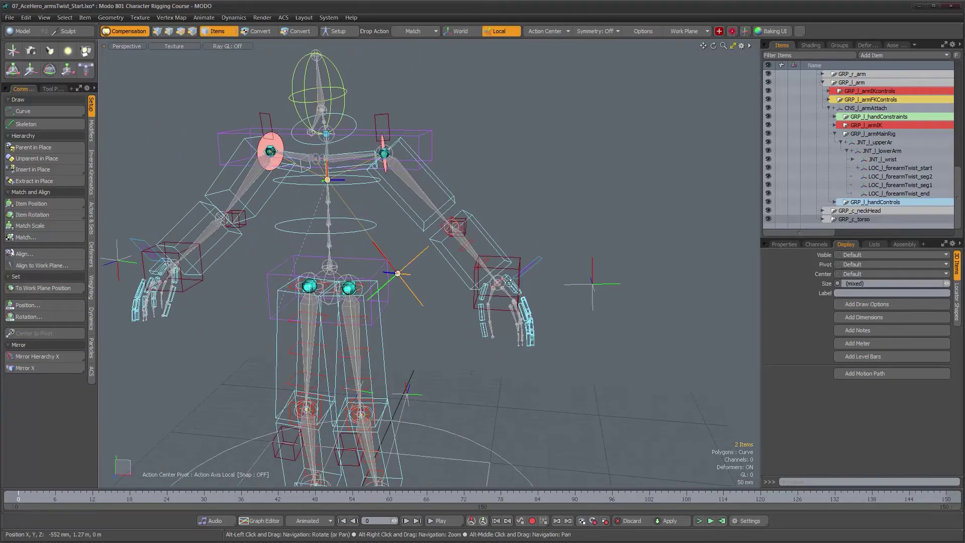
Try to parent UPV_l_forearmTwist and the chest joint together in place under JNT_l_wrist.
alt+drag(368, 249, 515, 293)
scroll(515, 293, up, 3)
scroll(516, 293, up, 4)
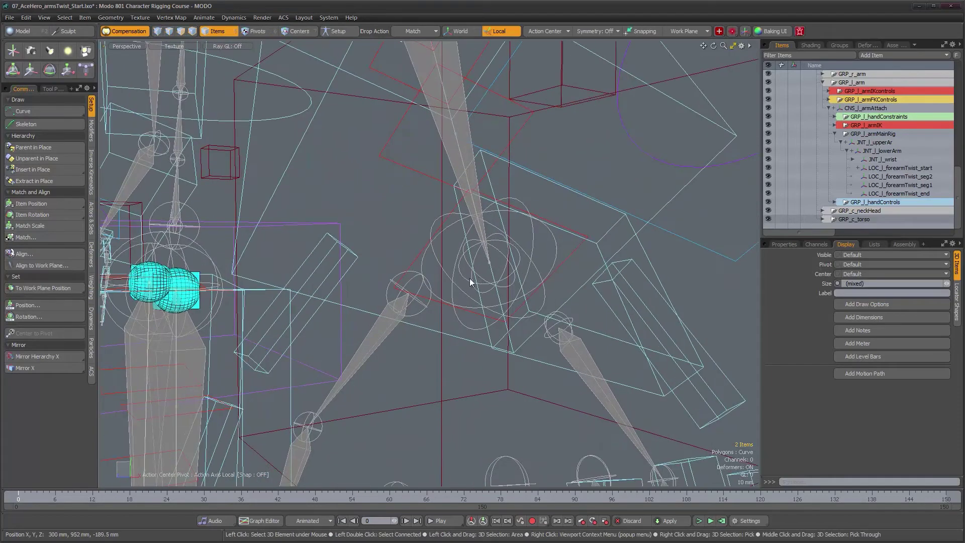
shift+click(471, 285)
alt+drag(477, 285, 521, 300)
alt+right_drag(520, 300, 477, 271)
alt+drag(476, 271, 475, 279)
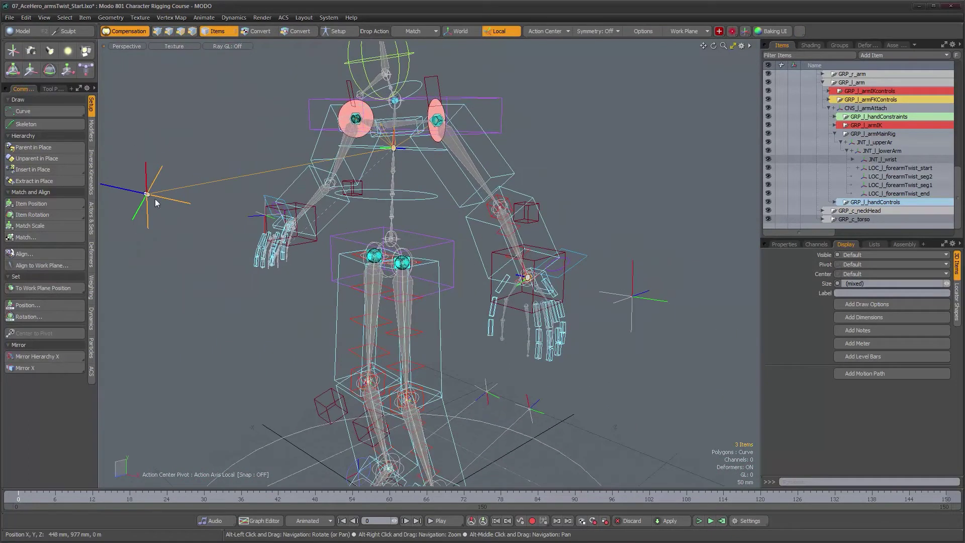
click(33, 147)
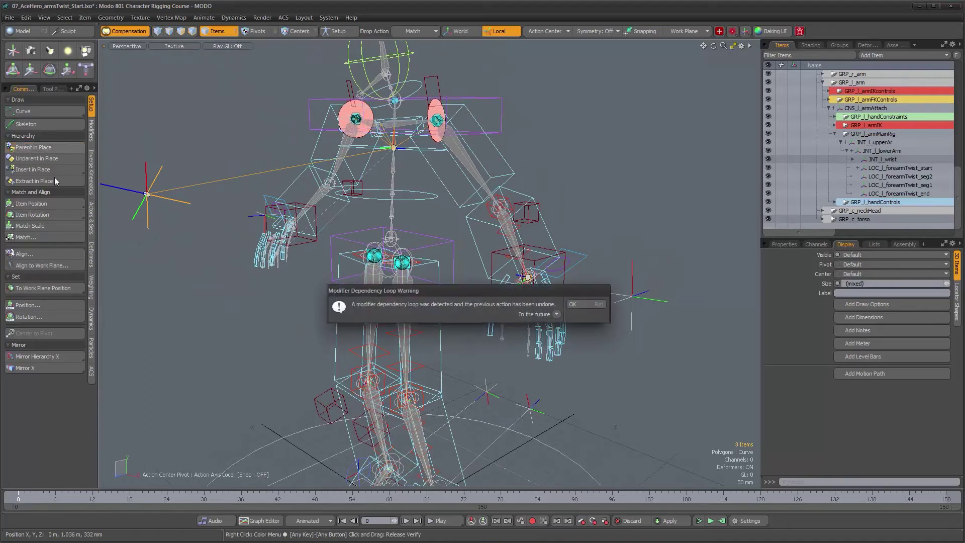
click(587, 305)
Parent only UPV_l_forearmTwist in place under JNT_l_wrist.
click(157, 199)
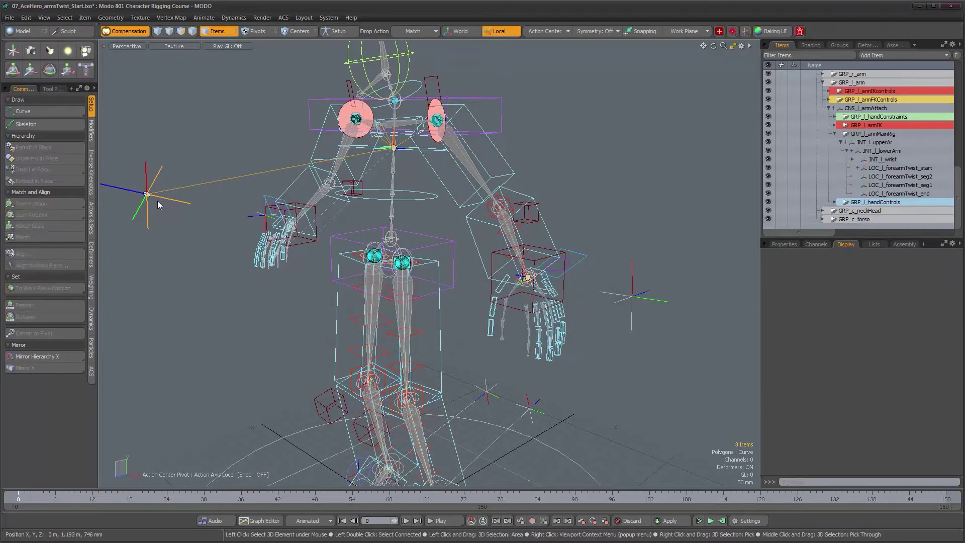
alt+drag(401, 280, 479, 258)
shift+click(472, 262)
key(a)
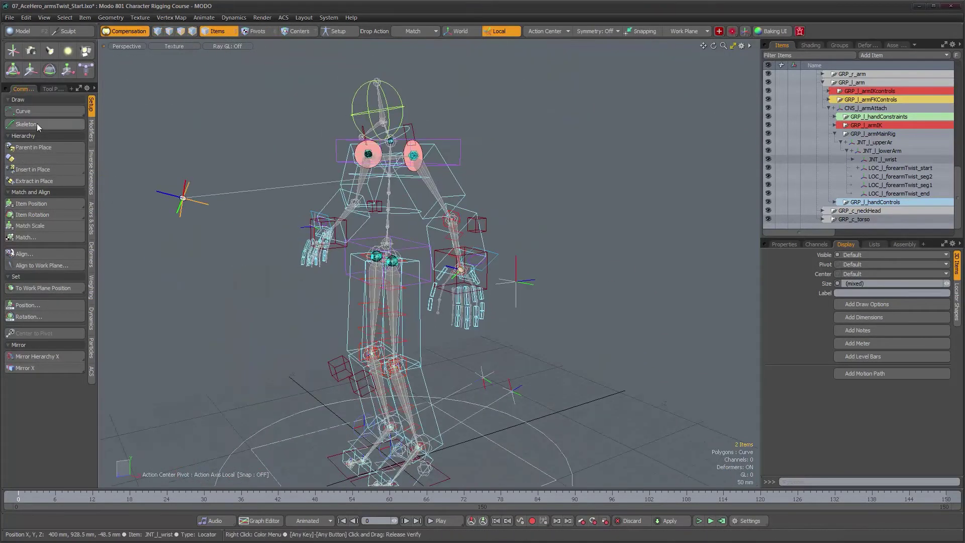
click(45, 148)
Test the forearm twist by rotating CTL_l_hand and undo that rotation.
mouse_move(429, 281)
alt+mouse_down()
mouse_move(470, 281)
mouse_move(427, 295)
alt+mouse_up()
ctrl+alt+drag(503, 298, 478, 301)
alt+drag(478, 301, 507, 300)
click(508, 296)
key(e)
drag(462, 267, 481, 221)
key(ctrl+z)
alt+drag(488, 356, 462, 322)
alt+shift+drag(505, 146, 509, 189)
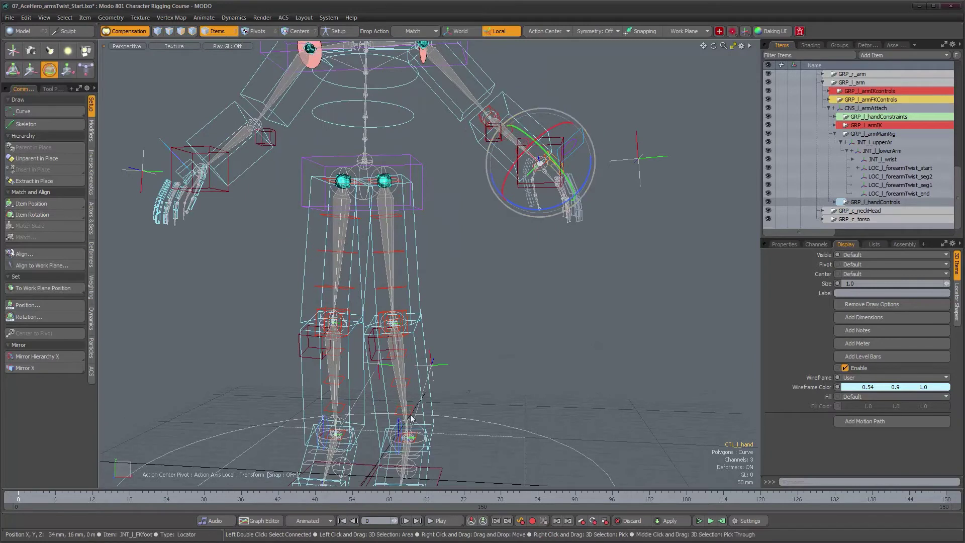
Select the input items of LOC_l_shinTwist_seg1 on the left shin to see what drives it.
alt+drag(410, 403, 408, 351)
click(408, 351)
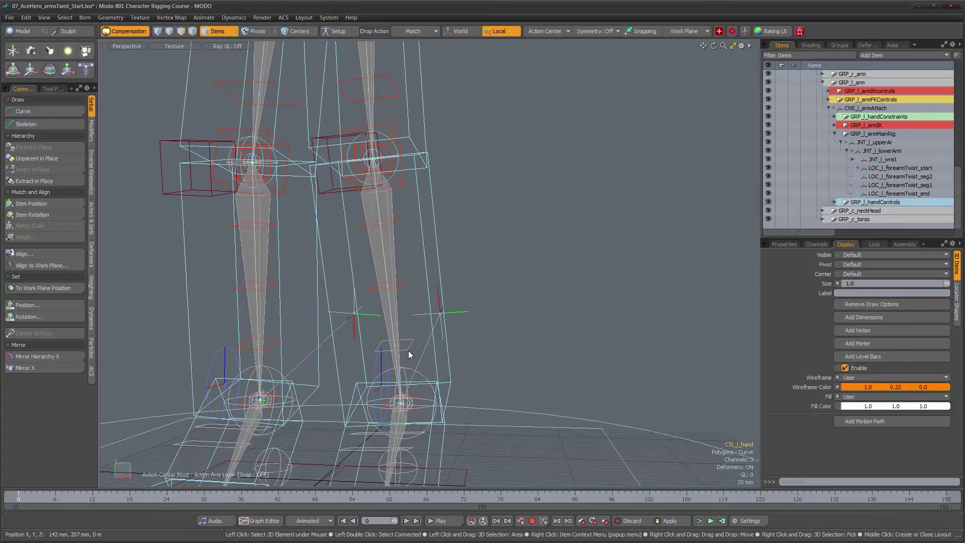
alt+drag(524, 331, 441, 334)
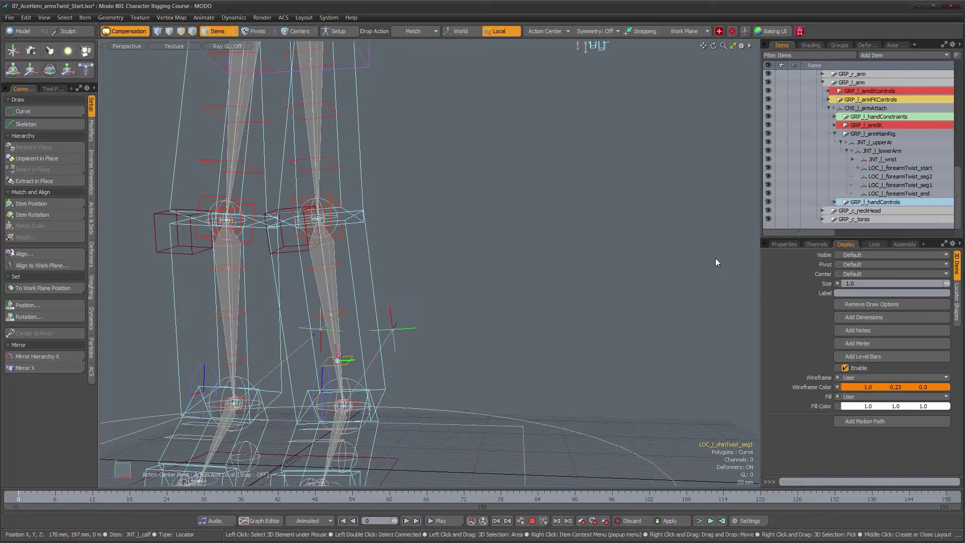
scroll(888, 173, up, 4)
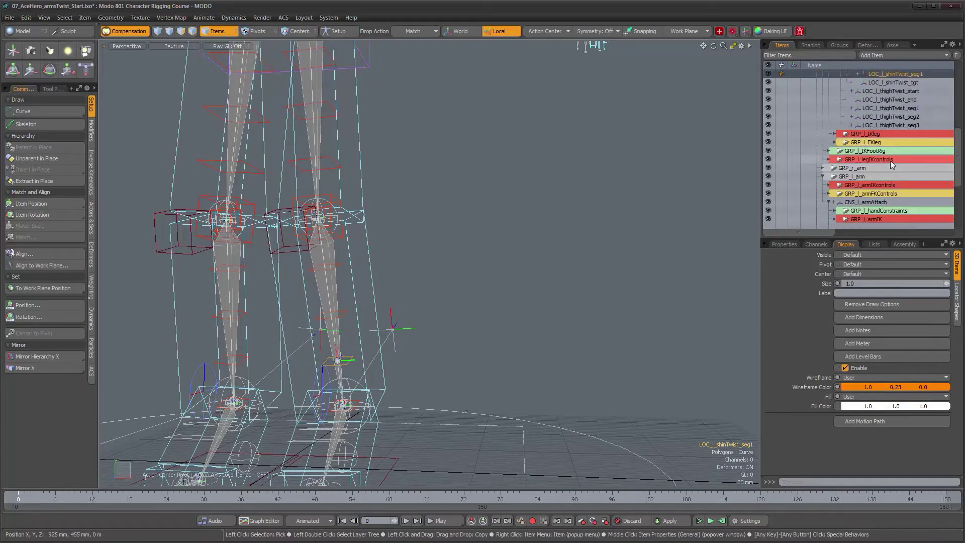
right_click(878, 74)
click(873, 332)
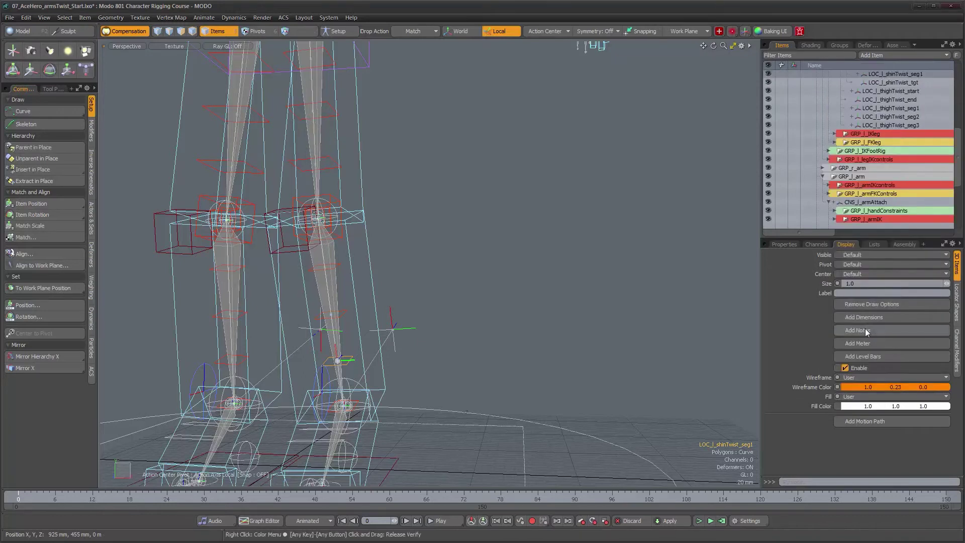
Select the input items of LOC_l_shinTwist_seg3 near the left knee to examine its rotation sources.
alt+drag(375, 356, 341, 358)
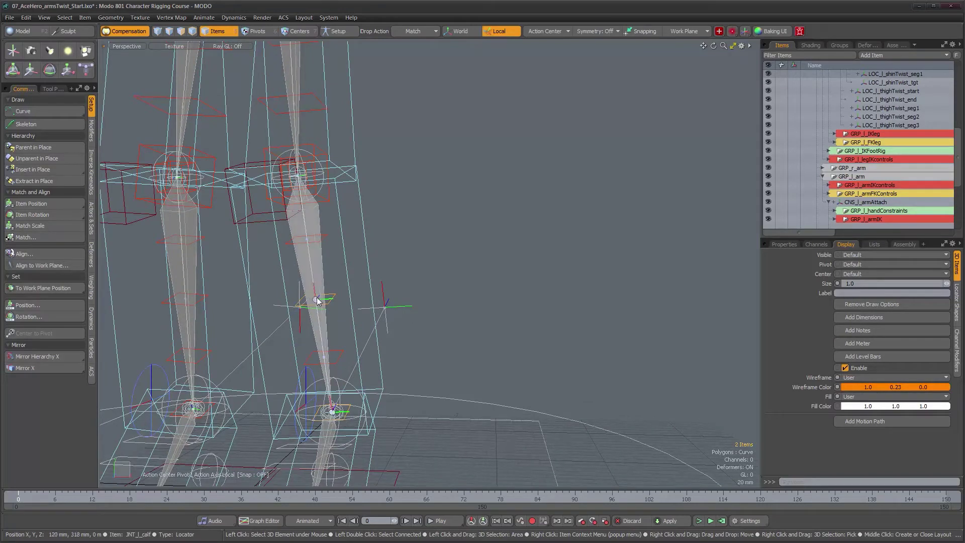
alt+drag(342, 297, 323, 253)
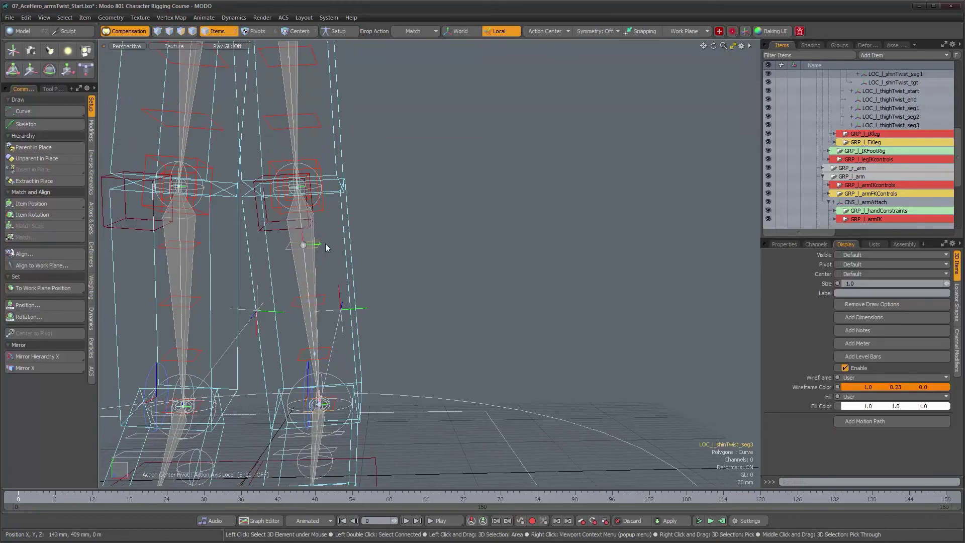
click(306, 246)
scroll(857, 162, up, 3)
right_click(892, 138)
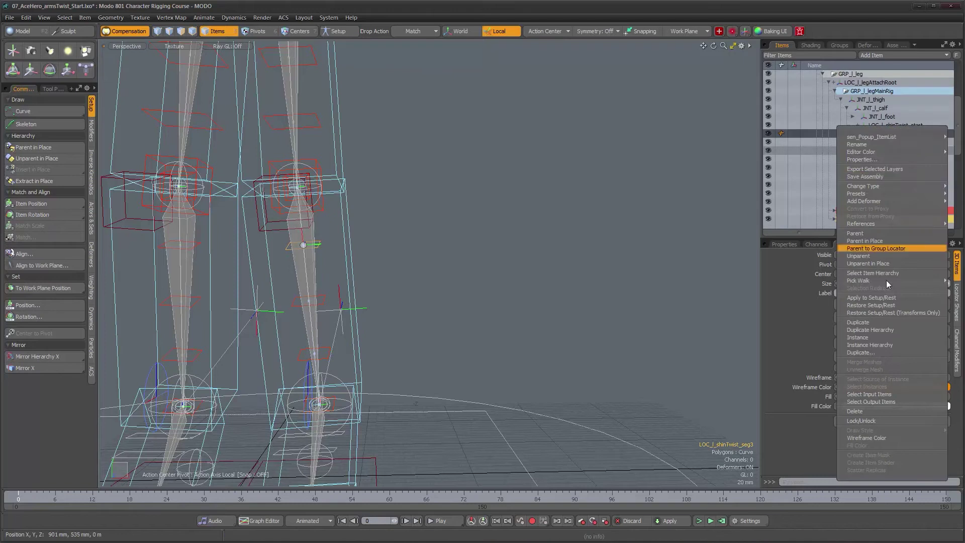
click(871, 391)
alt+drag(409, 282, 388, 285)
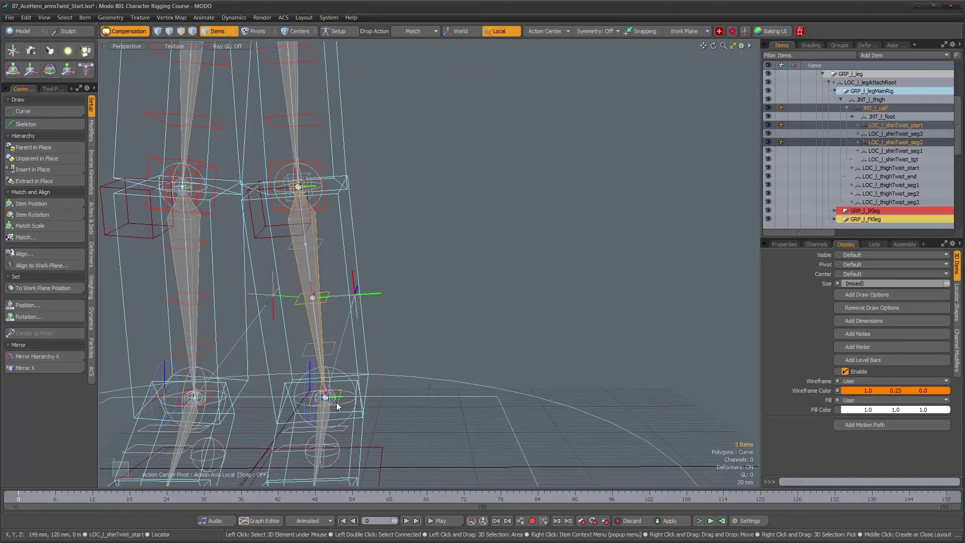
Turn off compensation and add a Rotation constraint using JNT_l_lowerArm and LOC_l_forearmTwist_start as sources for LOC_l_forearmTwist_seg2.
alt+drag(405, 366, 388, 274)
scroll(425, 181, up, 5)
click(421, 203)
alt+drag(419, 202, 470, 270)
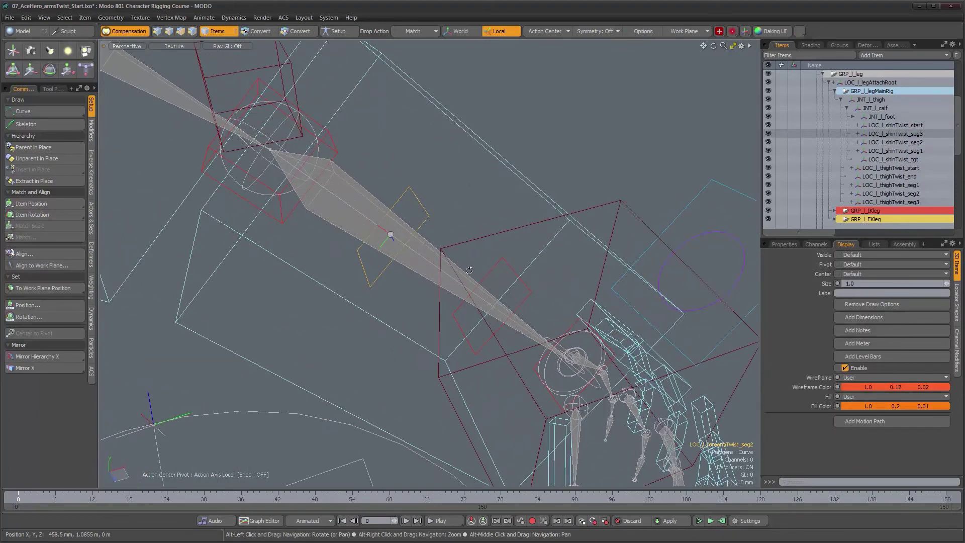
shift+click(429, 253)
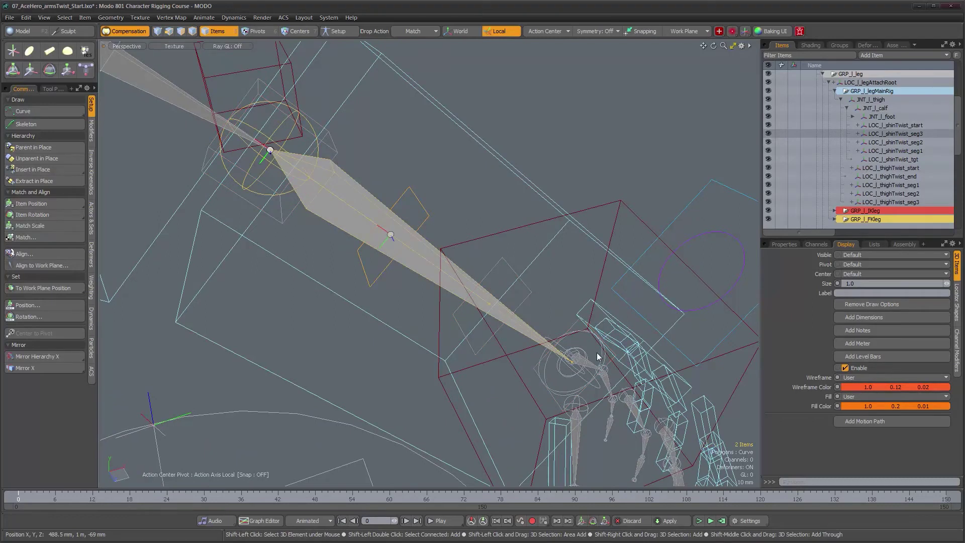
alt+drag(609, 370, 617, 341)
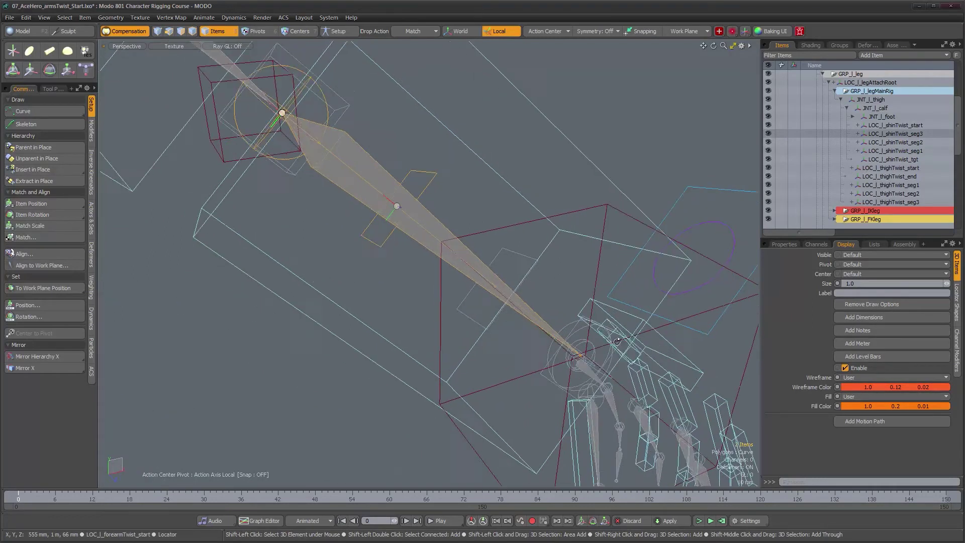
shift+click(542, 375)
alt+right_drag(538, 374, 520, 374)
alt+drag(520, 374, 563, 346)
scroll(844, 168, up, 4)
scroll(844, 166, down, 1)
scroll(845, 166, down, 8)
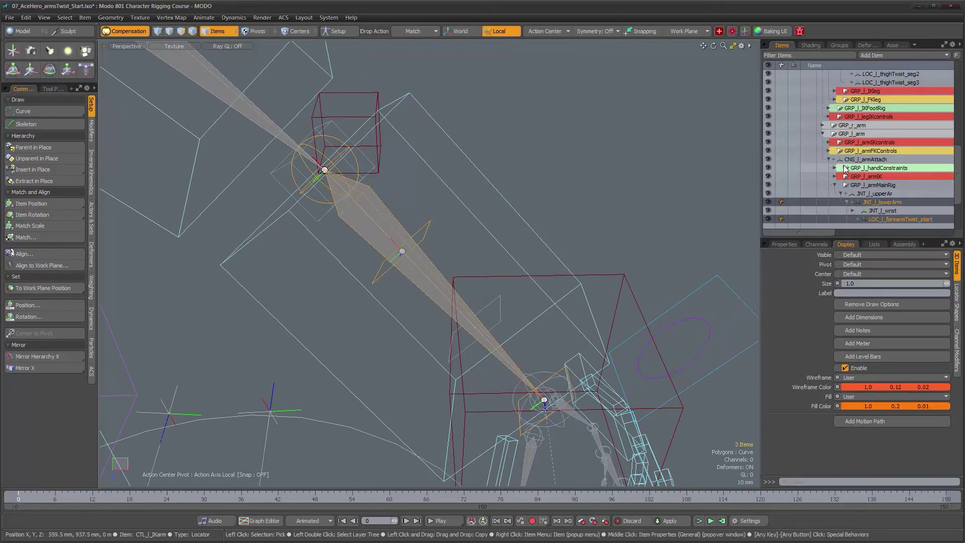
scroll(844, 165, up, 3)
scroll(844, 165, down, 3)
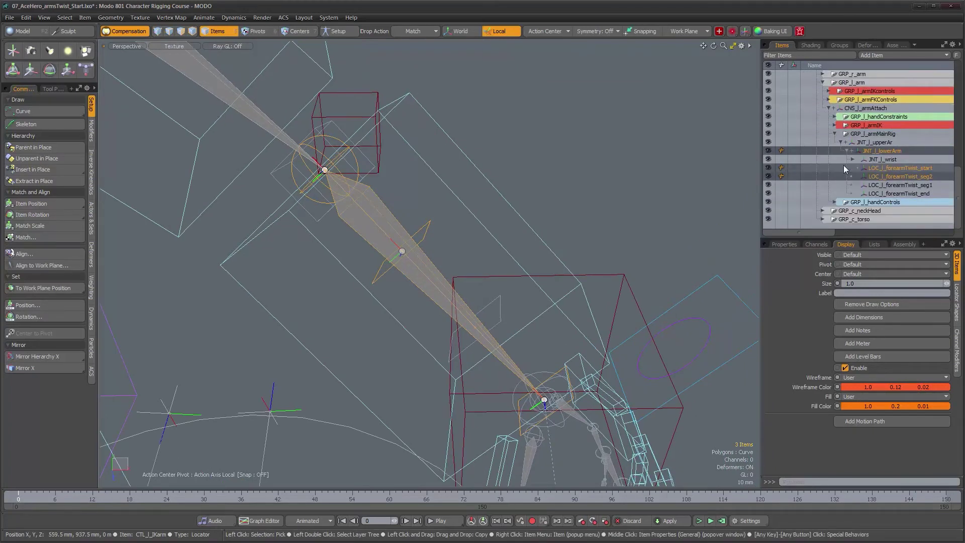
click(123, 34)
click(91, 131)
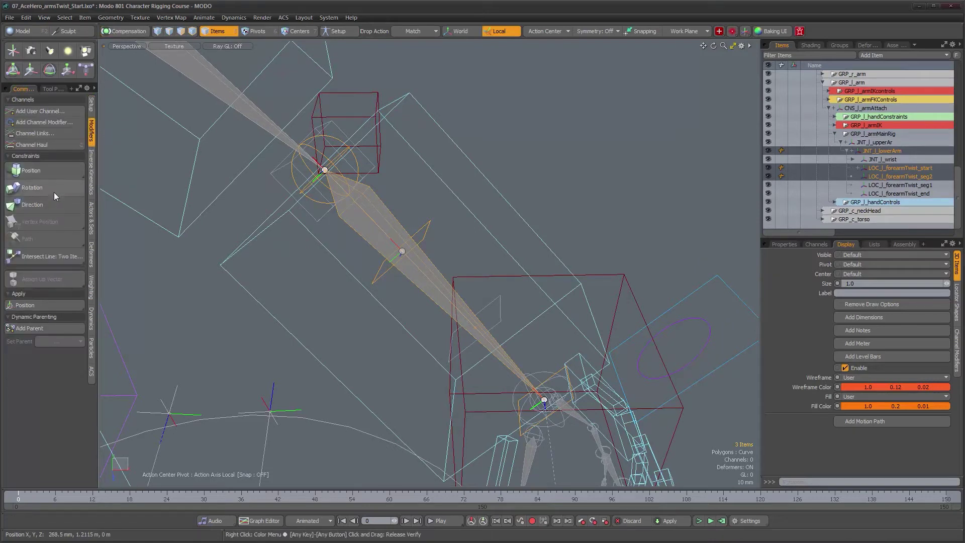
click(54, 195)
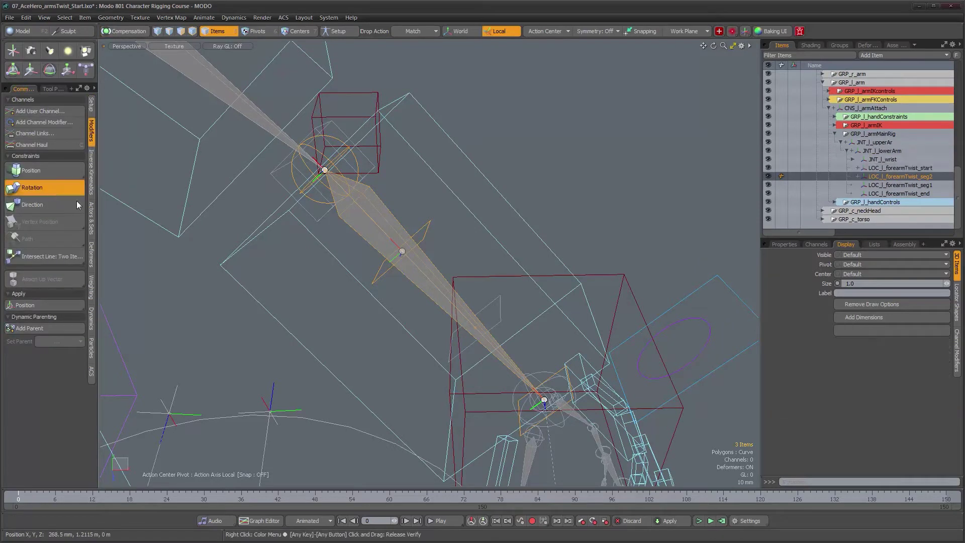
Add a Rotation constraint using LOC_l_forearmTwist_seg2 and LOC_l_forearmTwist_start with LOC_l_forearmTwist_seg1.
click(498, 323)
alt+drag(498, 324, 519, 333)
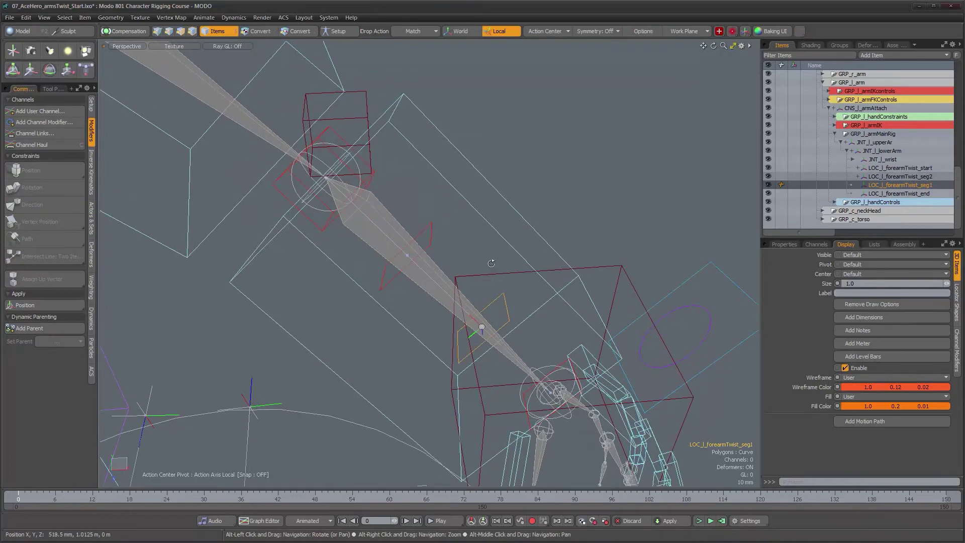
alt+drag(491, 263, 497, 264)
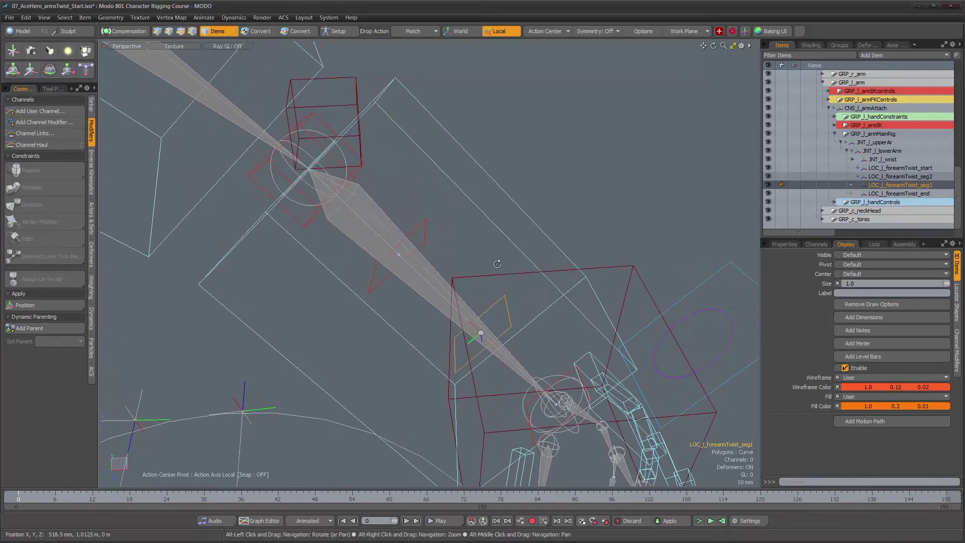
shift+click(428, 234)
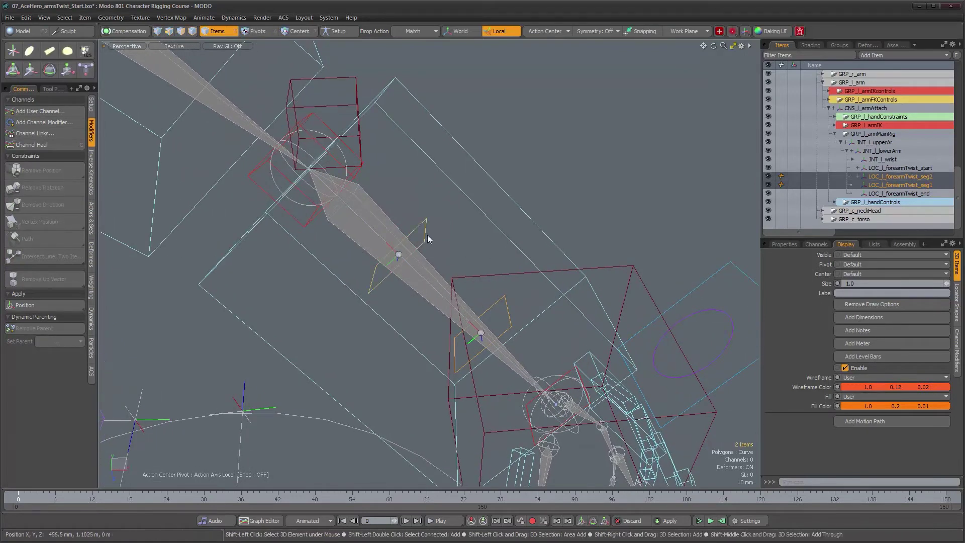
shift+click(571, 371)
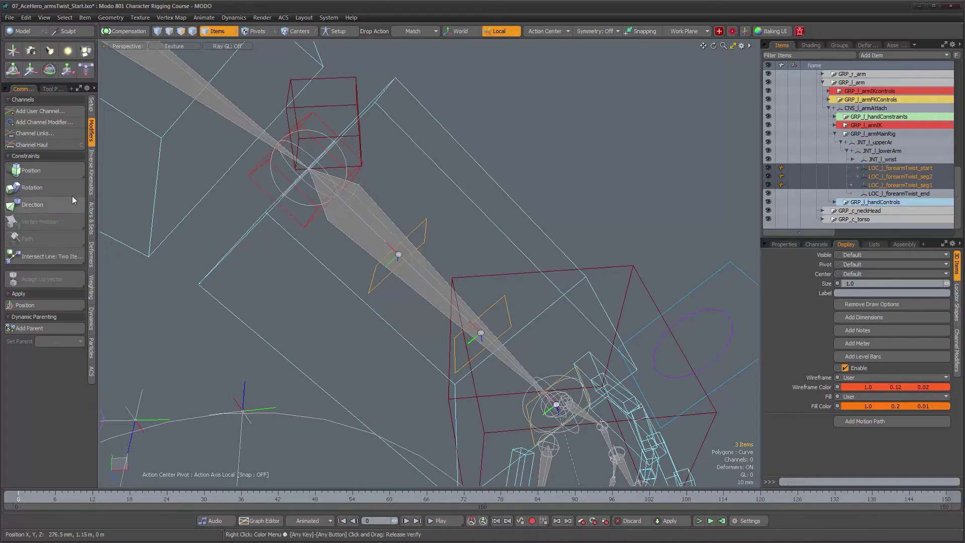
click(64, 190)
Test the forearm twist segments by rotating CTL_l_hand, undo the rotation and drop the tool.
alt+drag(485, 349, 489, 297)
alt+drag(544, 311, 472, 249)
click(411, 356)
key(e)
key(ctrl+z)
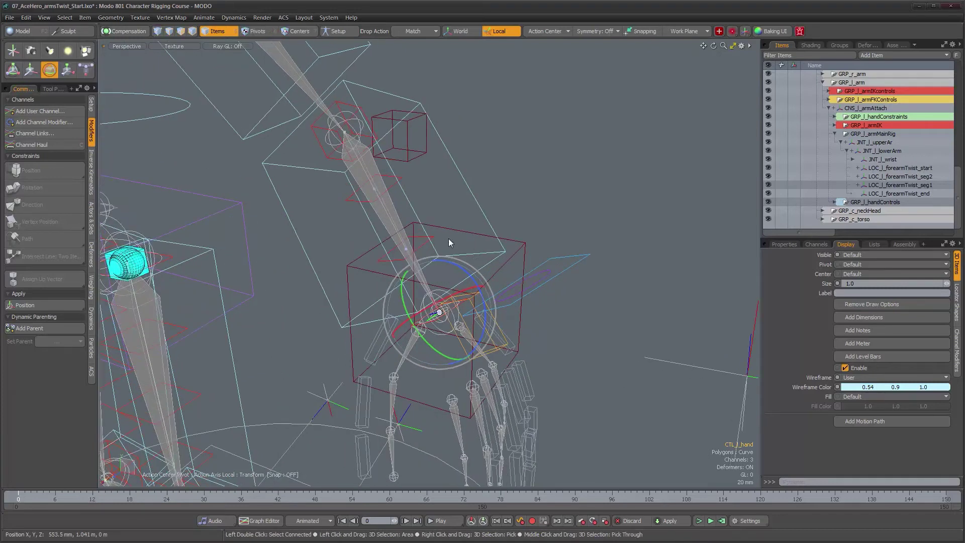
alt+drag(452, 266, 443, 308)
key(space)
Create a new locator and match it to the left upper arm joint at the shoulder.
alt+drag(443, 308, 334, 189)
alt+drag(454, 307, 493, 237)
key(ctrl+l)
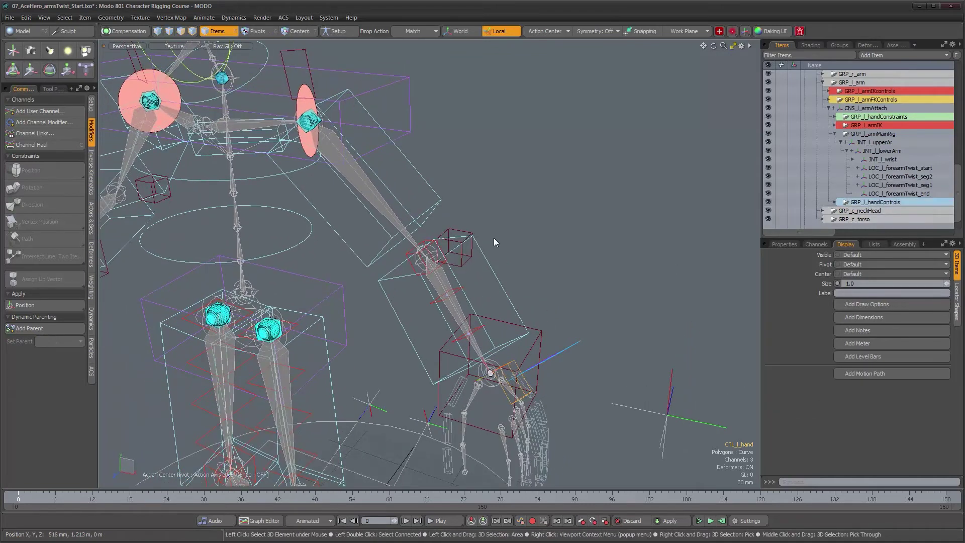
scroll(867, 176, down, 1)
alt+drag(463, 208, 564, 243)
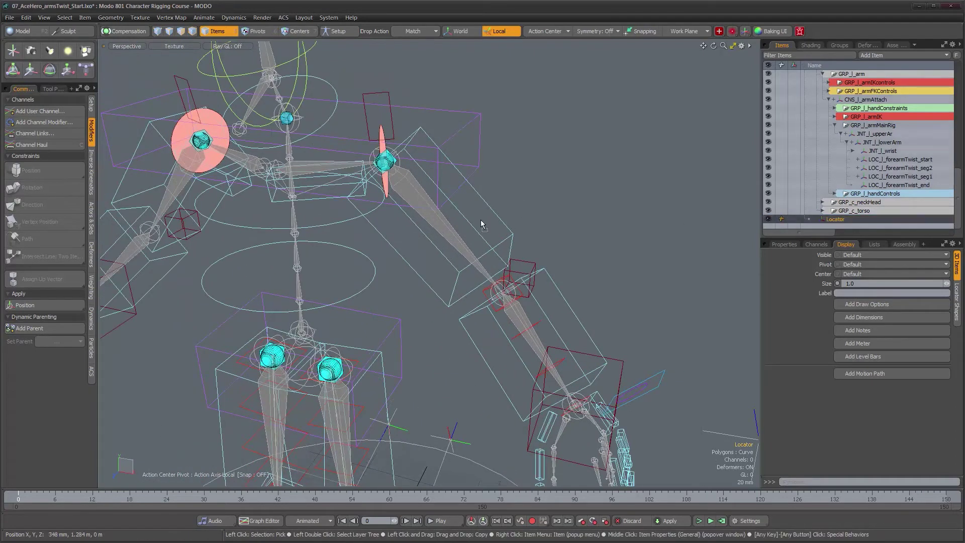
alt+drag(482, 234, 499, 195)
Duplicate the shoulder locator and parent the copy under the original.
key(ctrl+d)
drag(842, 210, 836, 213)
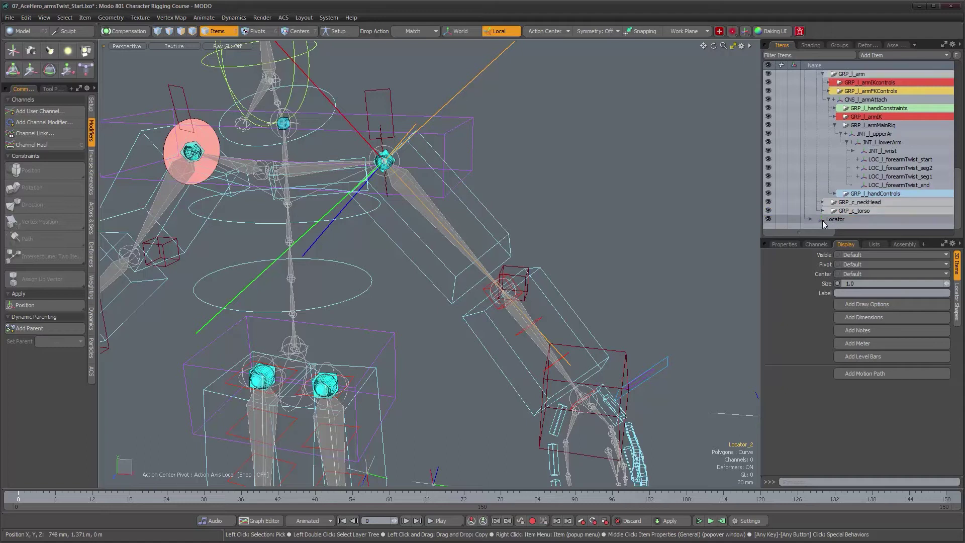
click(812, 219)
Change the drop action to Match Position and match Locator_2 to the left elbow joint.
click(406, 28)
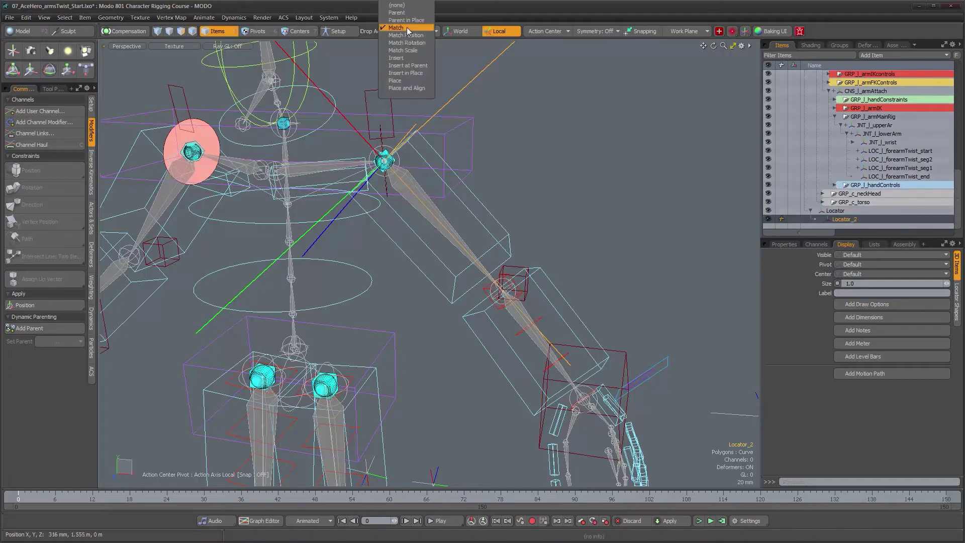
click(413, 38)
alt+drag(418, 173, 372, 141)
ctrl+alt+drag(372, 141, 400, 78)
drag(843, 224, 511, 351)
alt+drag(542, 229, 750, 234)
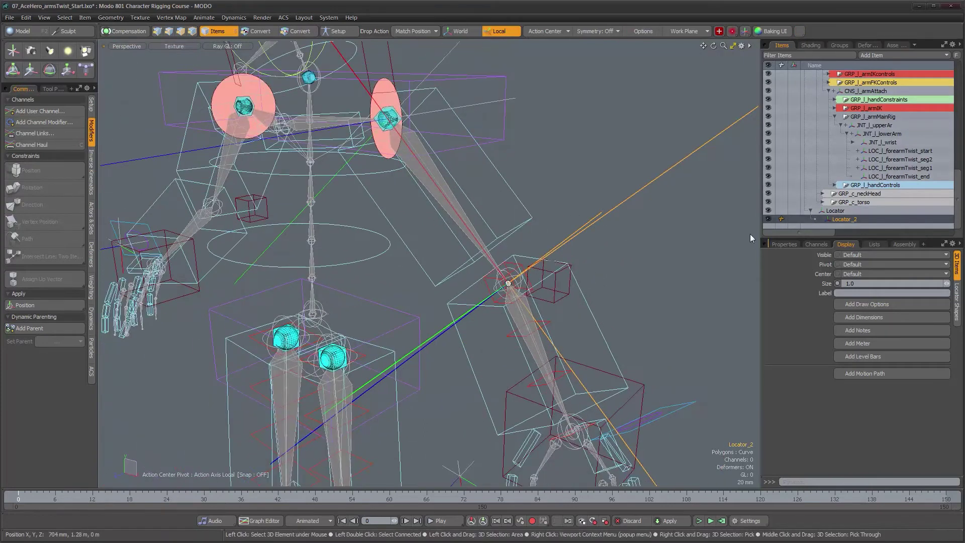
Duplicate Locator_2 twice and parent Locator_4 under Locator_3.
click(784, 245)
alt+drag(479, 250, 445, 247)
alt+shift+drag(445, 246, 391, 216)
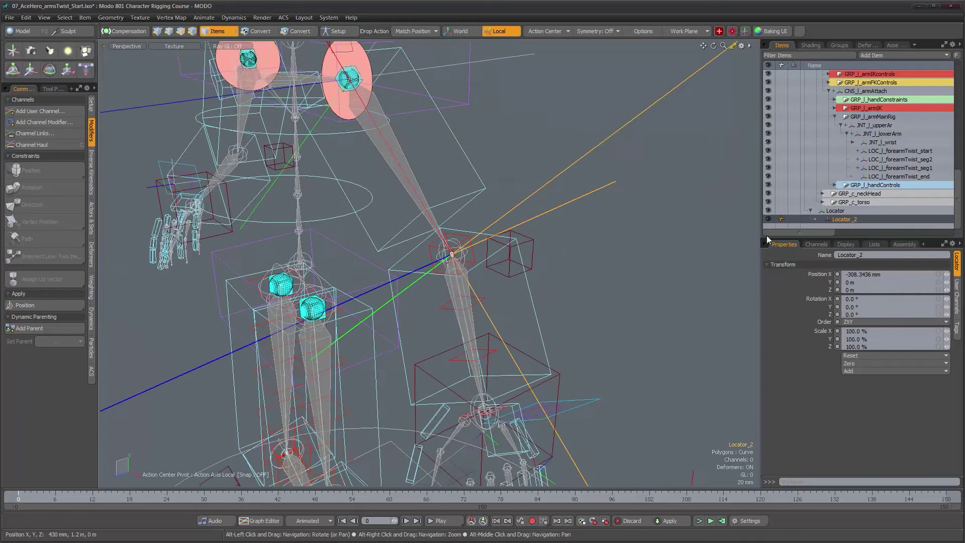
key(ctrl+d)
key(ctrl+d)
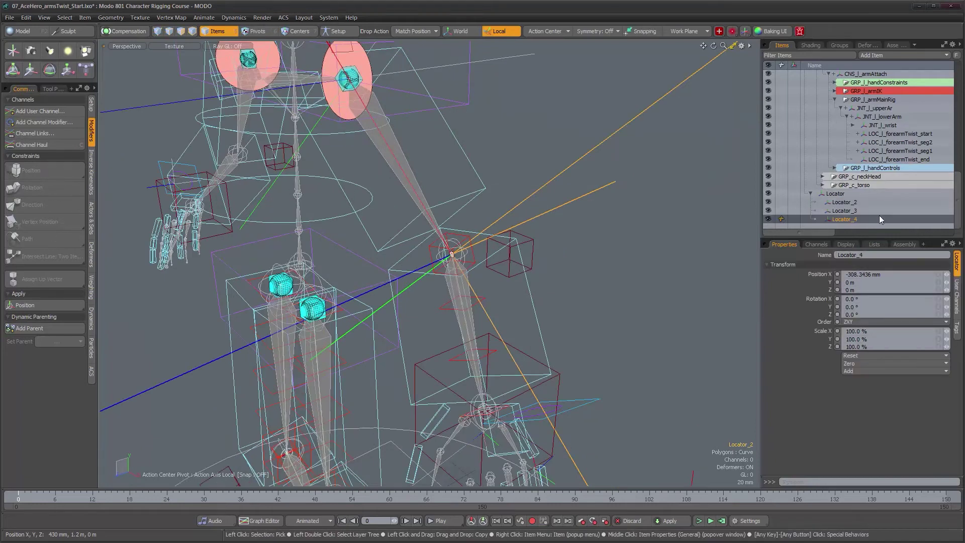
drag(851, 215, 839, 203)
click(817, 211)
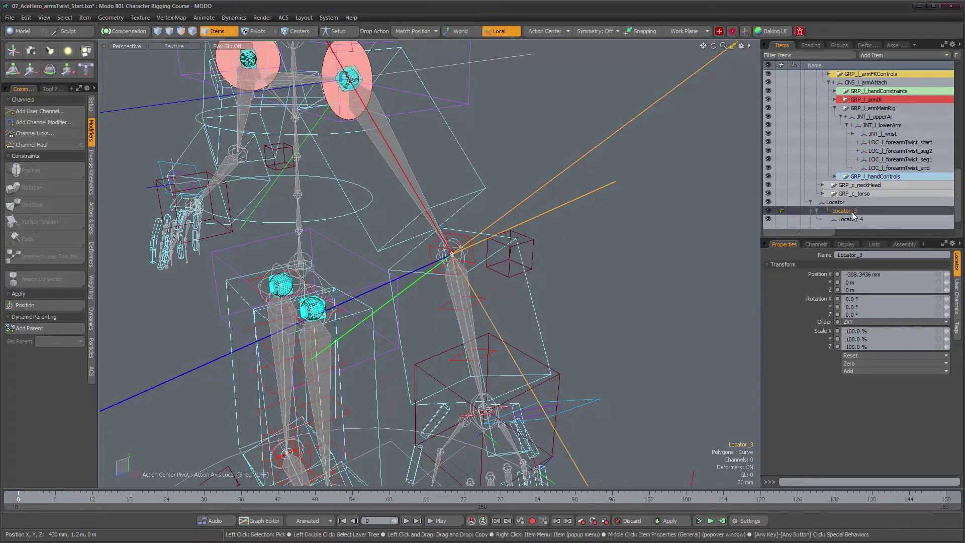
Set the X position of both Locator_3 and Locator_4 to -102.7812 mm.
key(shift+a)
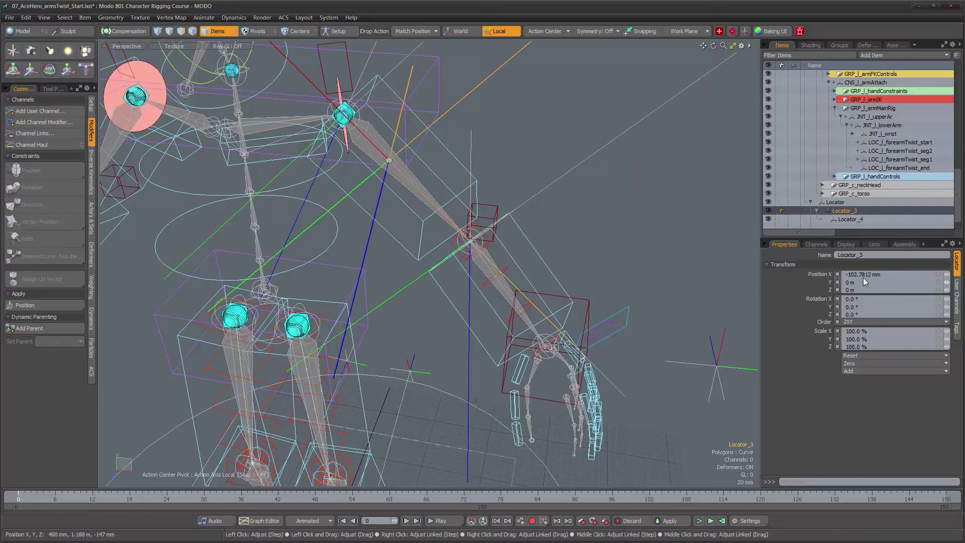
click(851, 220)
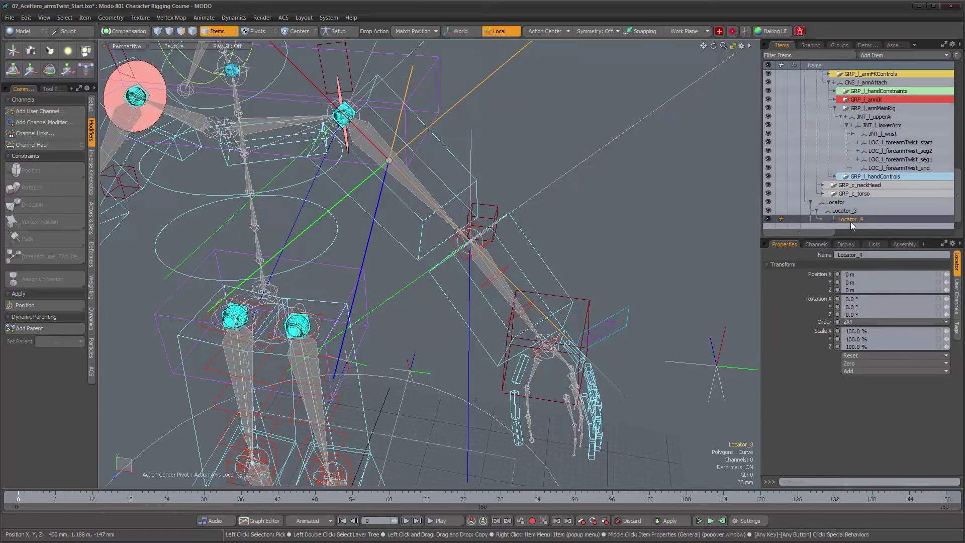
key(Return)
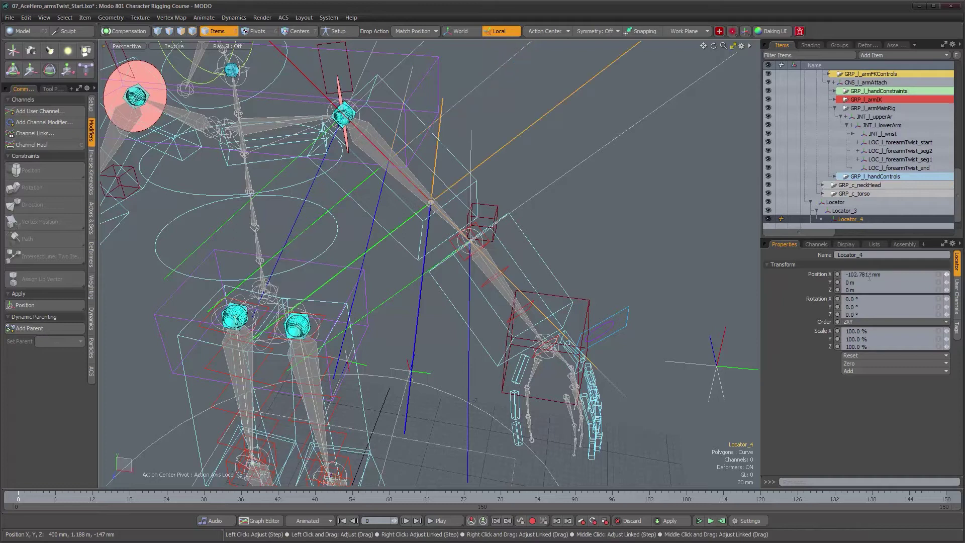
Give Locator, Locator_3 and Locator_4 along the left upper arm a custom display shape.
alt+drag(565, 88, 647, 199)
alt+drag(647, 199, 541, 121)
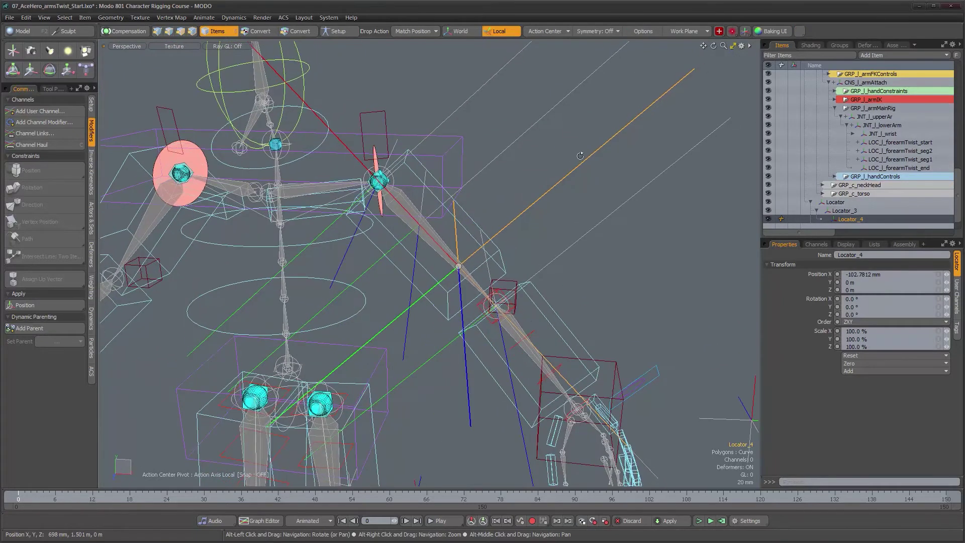
shift+click(541, 120)
shift+click(471, 97)
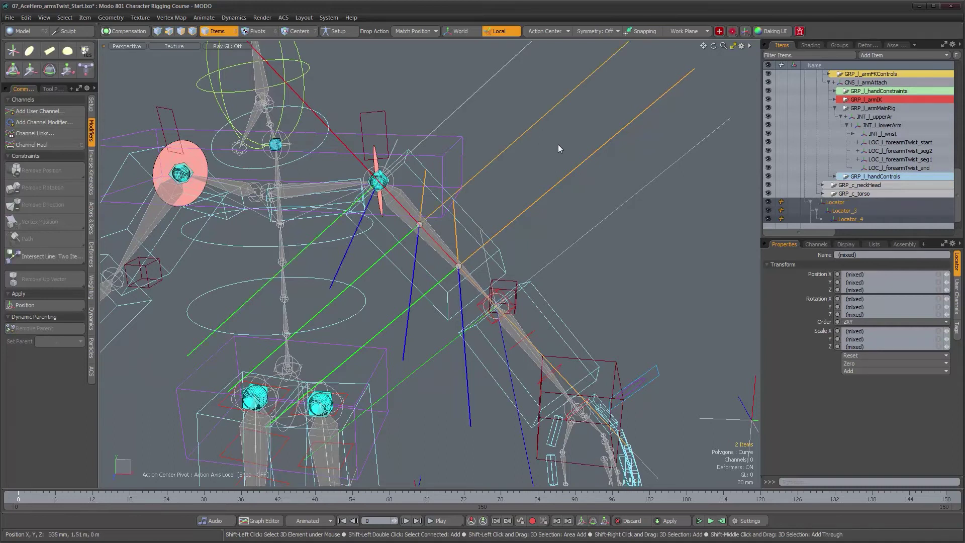
click(847, 245)
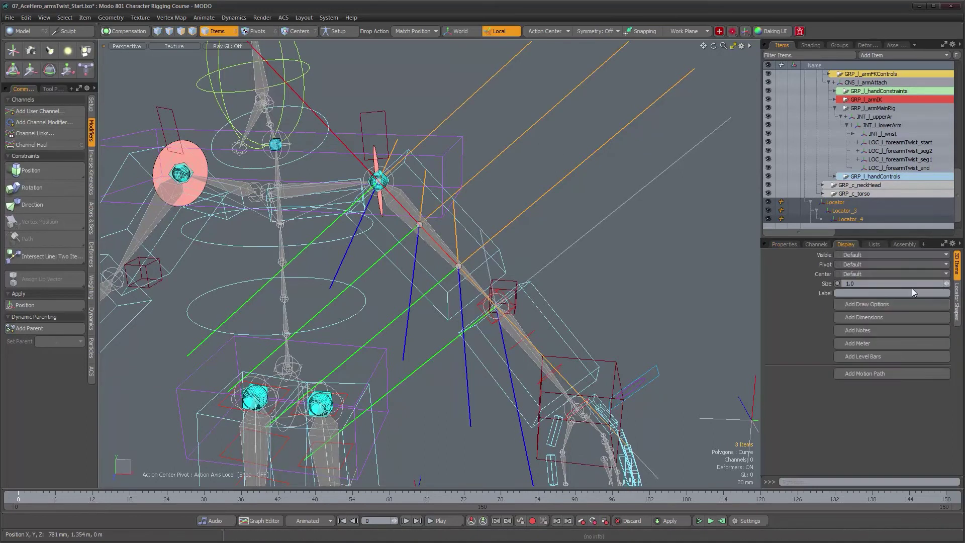
click(956, 303)
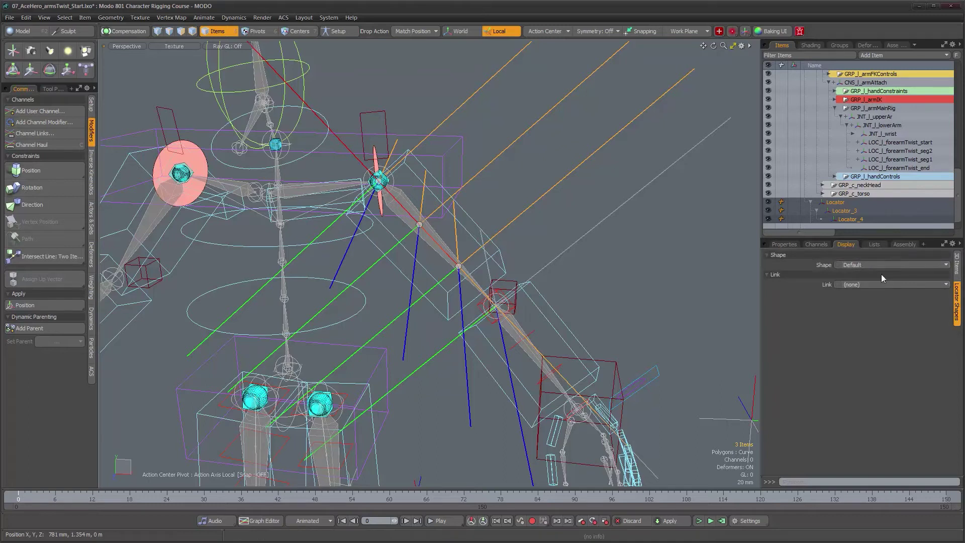
click(882, 265)
click(882, 274)
Make the three locators' shape an unfilled Plane replacing the default, on the X axis, with Y and Z size 52.5 mm.
click(871, 296)
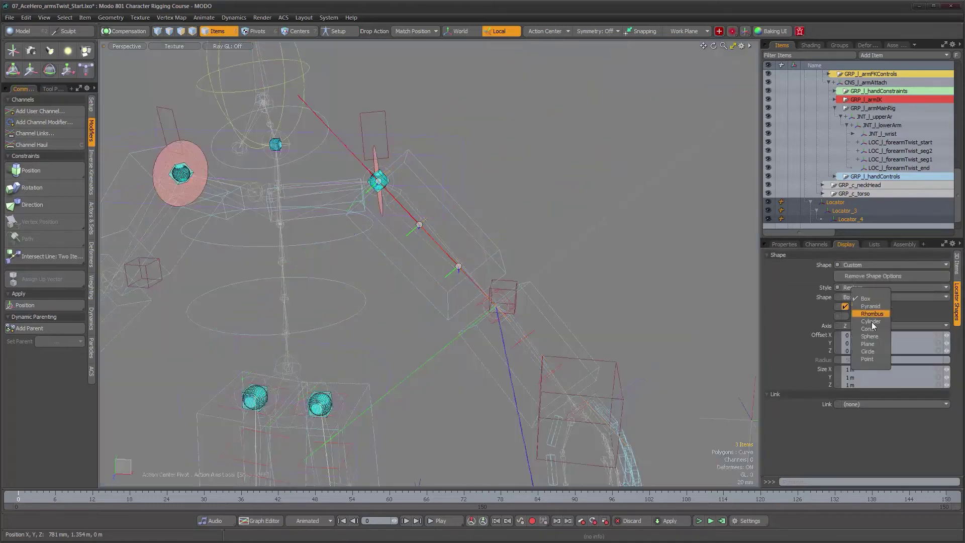
click(868, 343)
click(865, 326)
click(865, 309)
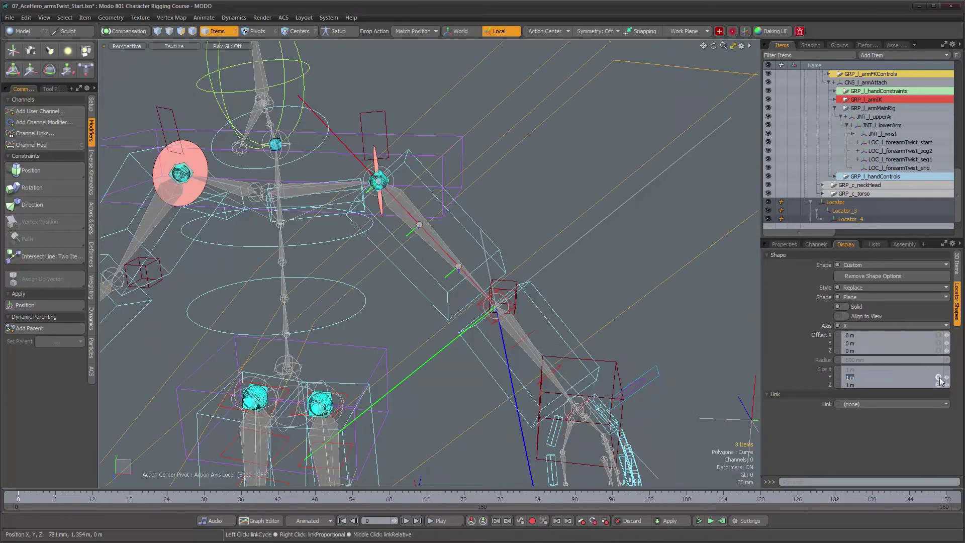
drag(946, 378, 900, 377)
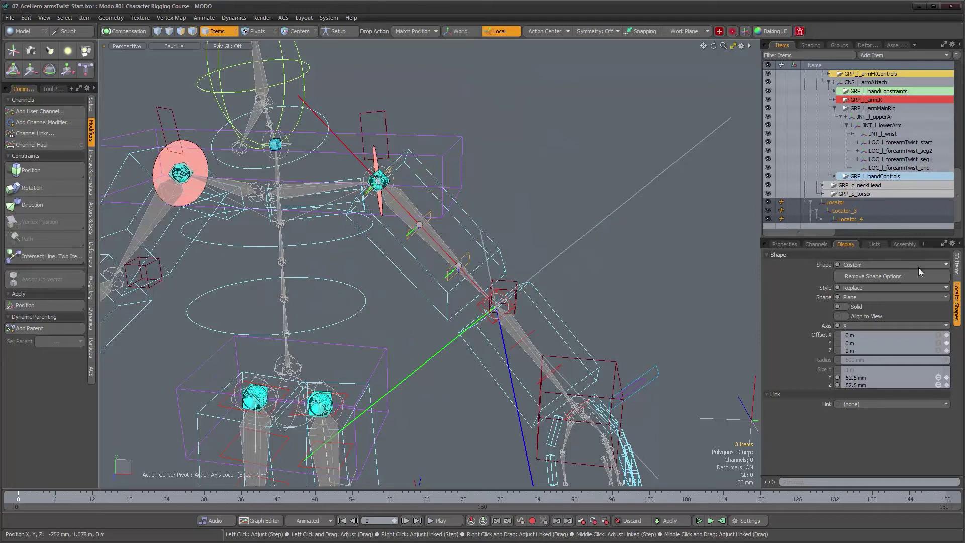
Give Locator_2 at the left elbow a custom unfilled Box shape in Replace style, sized 59.9 mm on all axes.
click(628, 200)
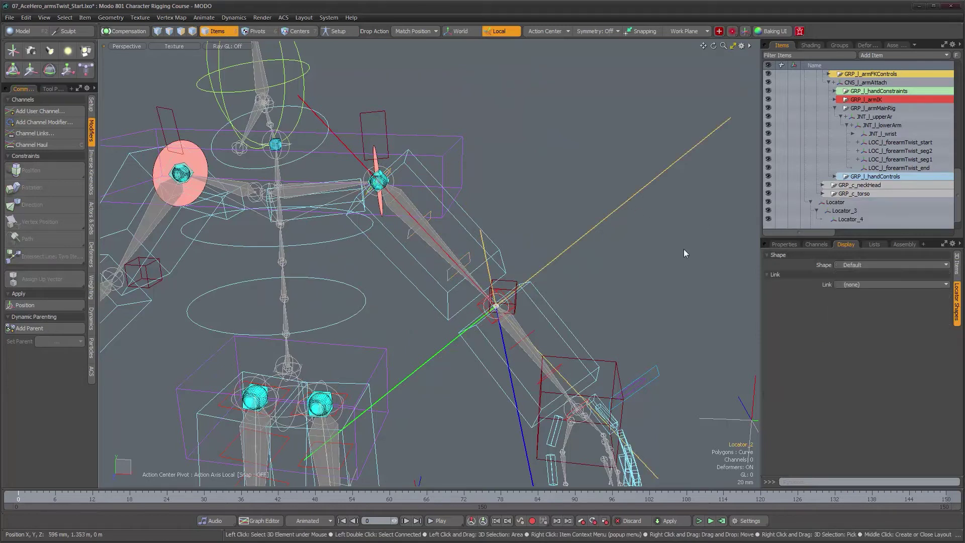
click(877, 265)
click(879, 274)
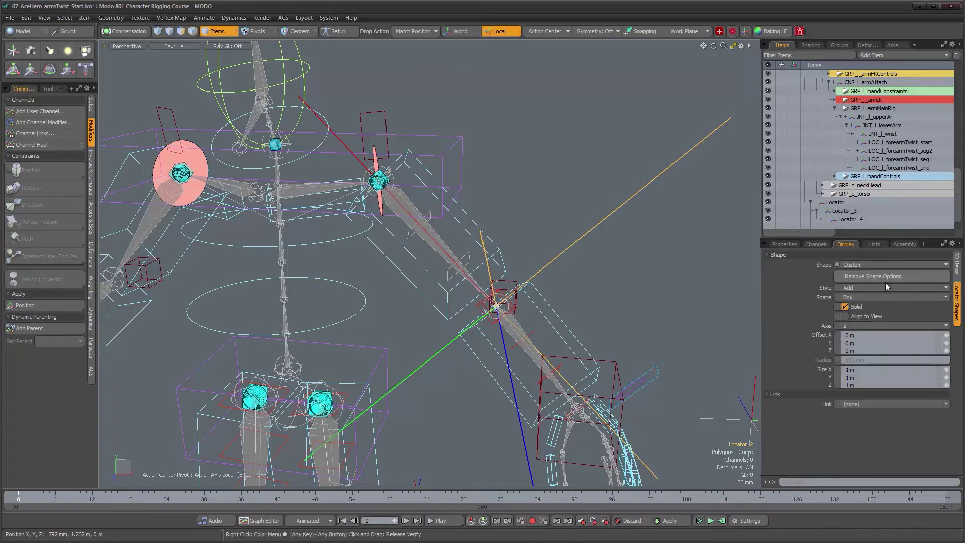
click(846, 307)
click(857, 310)
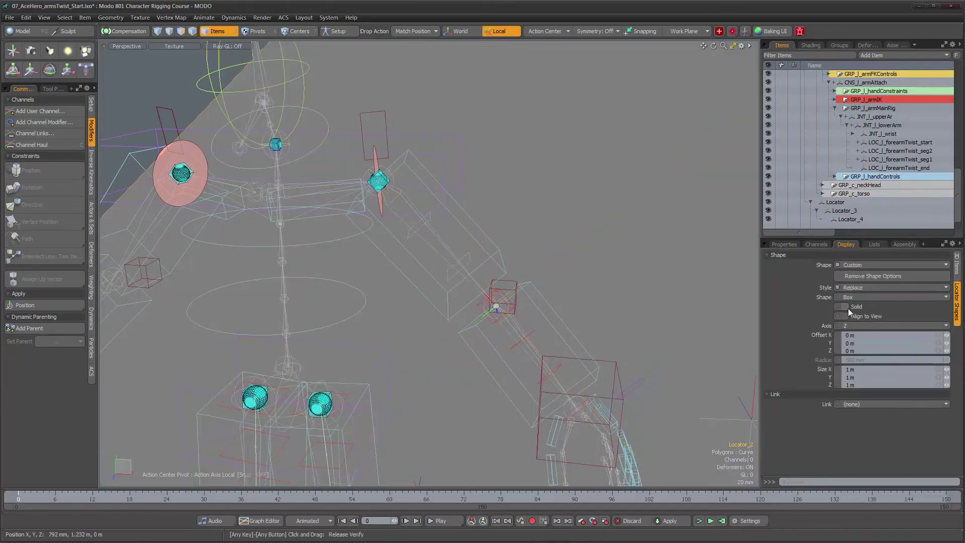
drag(948, 371, 896, 372)
Rename Locator_2 as LOC_l_upperarmTwist_end and Locator_4 as LOC_l_upperarmTwist_seg2.
alt+drag(575, 155, 432, 187)
scroll(859, 204, down, 1)
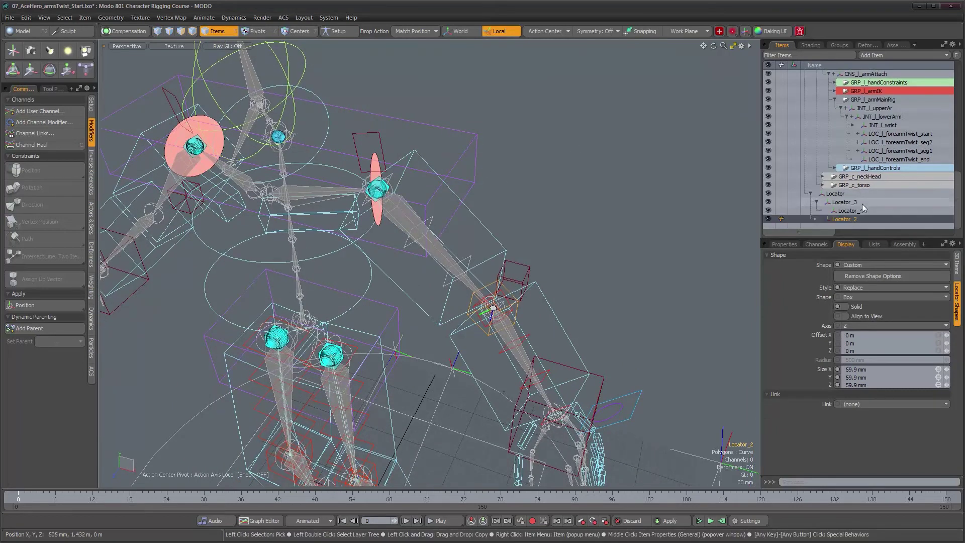
double_click(856, 218)
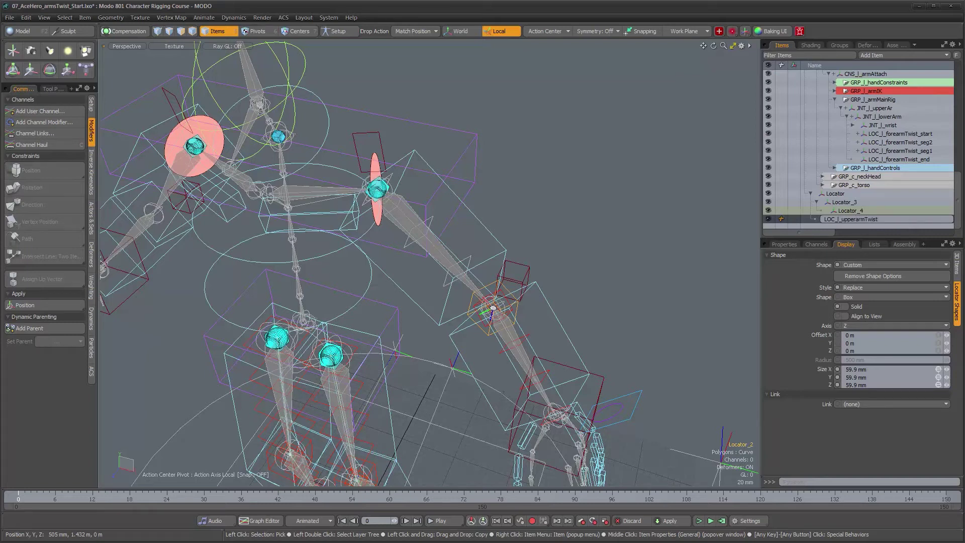
key(Return)
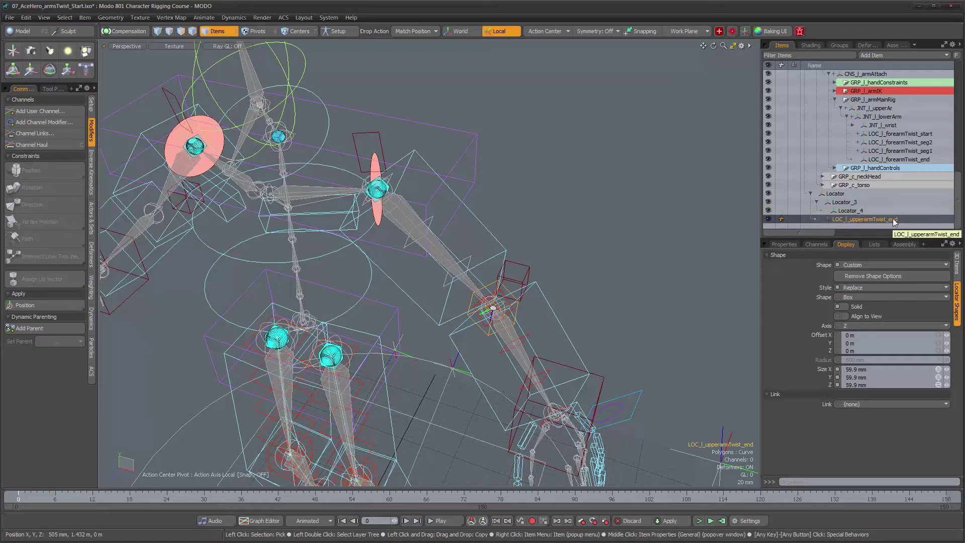
click(851, 211)
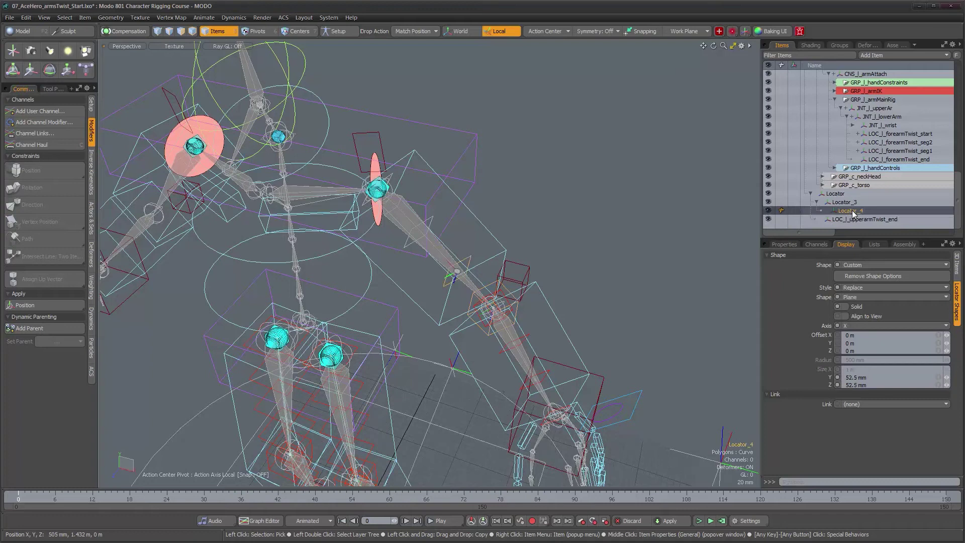
double_click(854, 211)
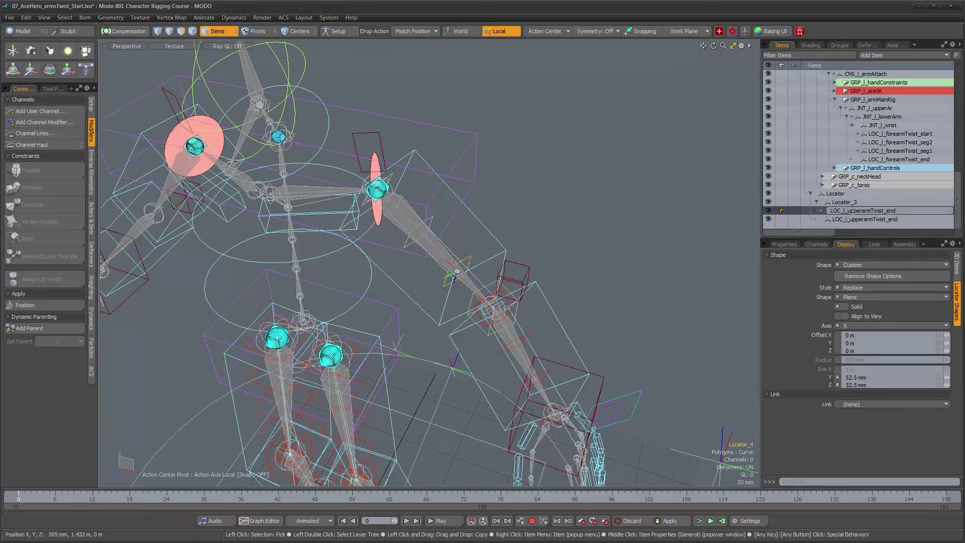
text(LOC_l_upperarmTwist_seg2)
key(Return)
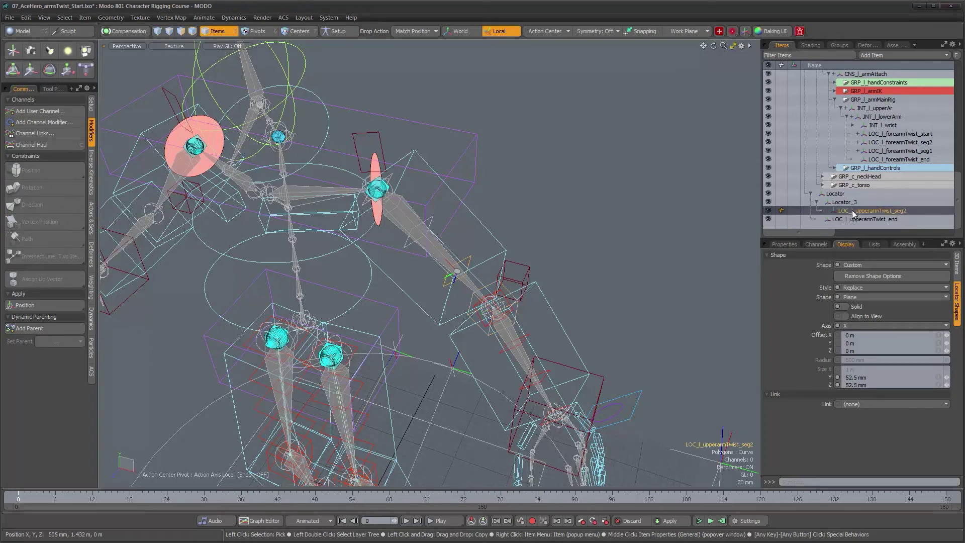
Rename Locator_3 as LOC_l_upperarmTwist_seg1 and the root Locator as LOC_l_upperarmTwist_start.
click(845, 204)
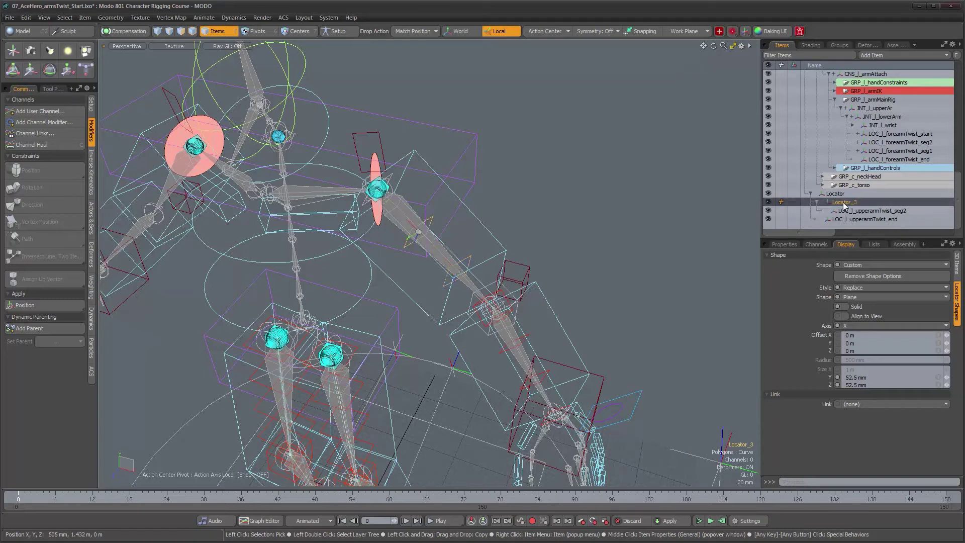
double_click(845, 203)
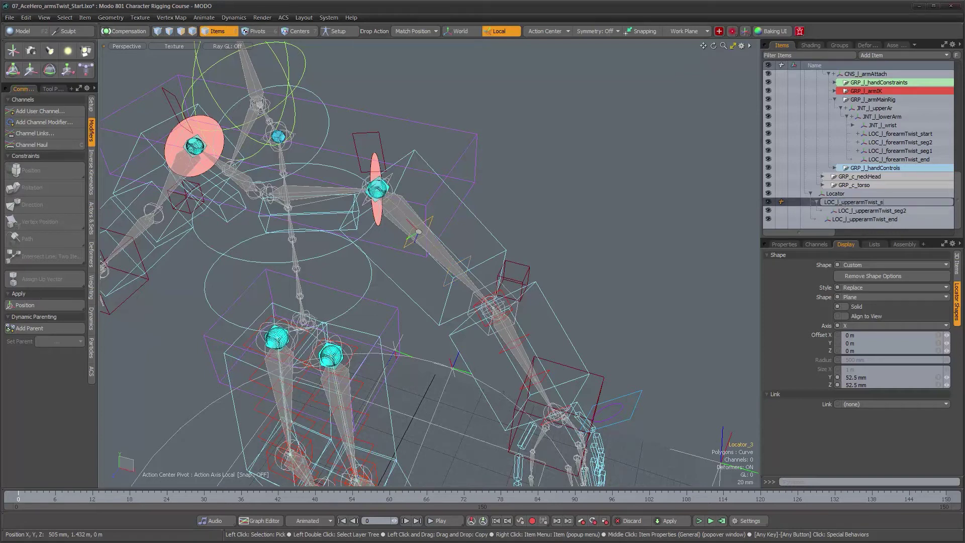
text(1)
key(Return)
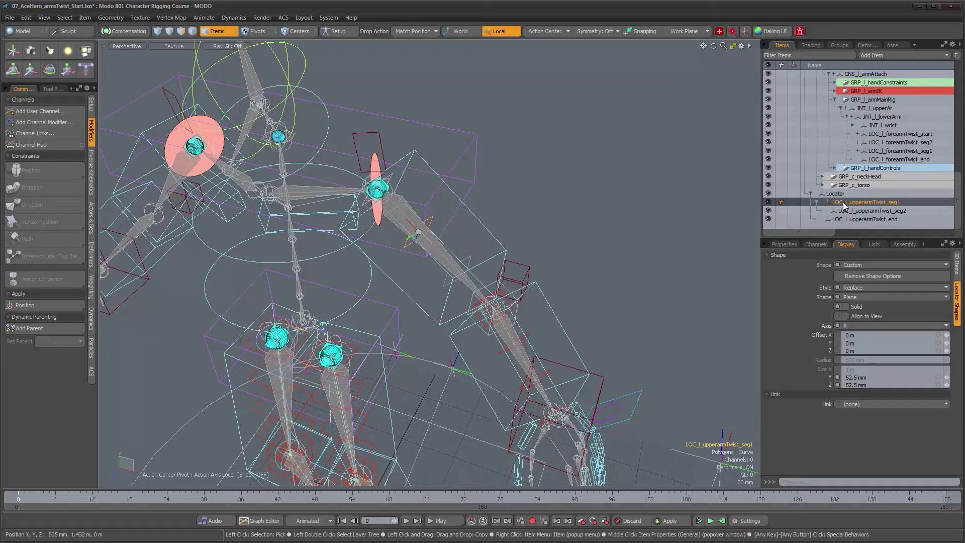
click(838, 194)
double_click(839, 194)
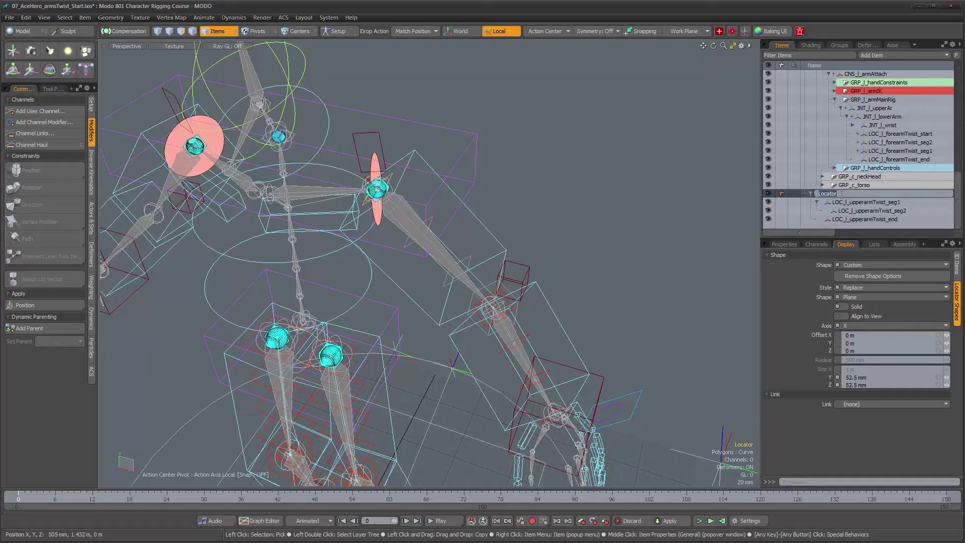
text(t)
key(Return)
Parent all four upper-arm twist locators in place under the JNT_l_upperAr joint.
shift+click(843, 220)
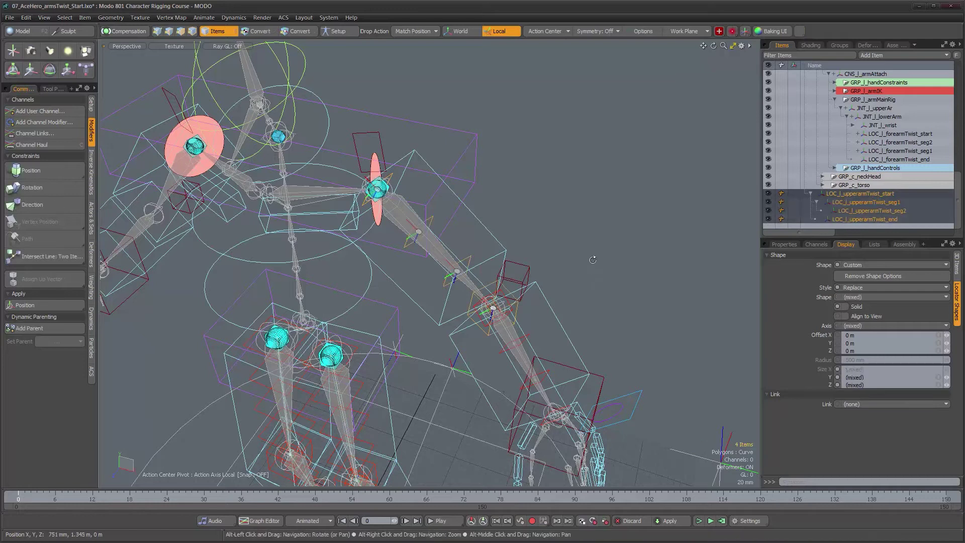
scroll(424, 263, up, 4)
shift+click(428, 262)
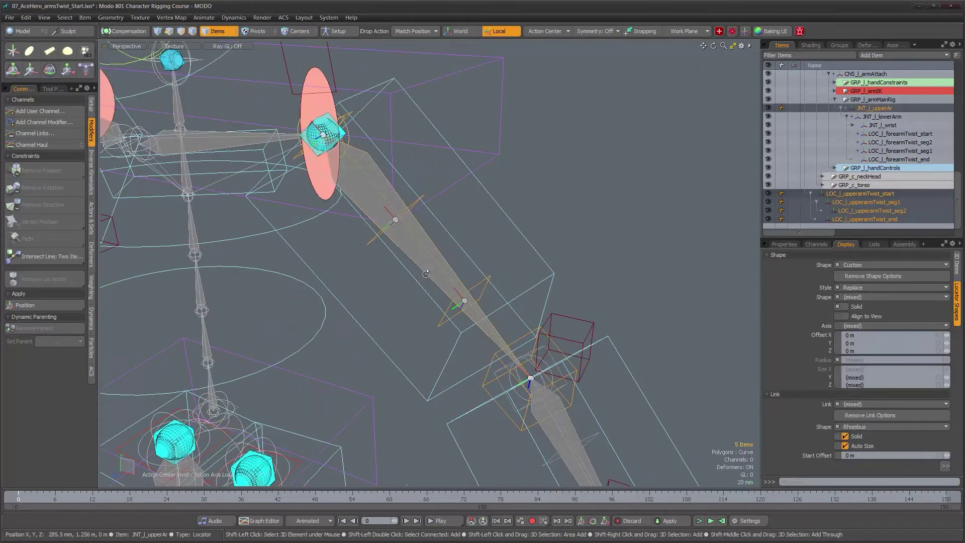
alt+drag(426, 274, 412, 272)
click(91, 104)
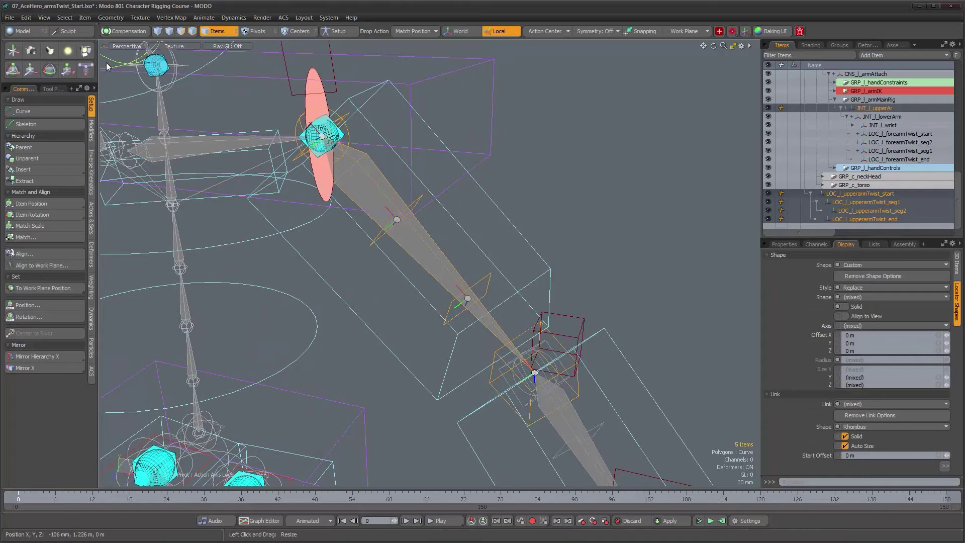
click(54, 149)
Select the input items of LOC_l_thighTwist_seg1 to examine what drives this left thigh twist segment.
alt+drag(453, 271, 445, 246)
alt+shift+drag(445, 247, 463, 205)
alt+drag(464, 205, 452, 199)
alt+shift+drag(434, 367, 442, 280)
alt+shift+drag(422, 321, 467, 297)
click(436, 279)
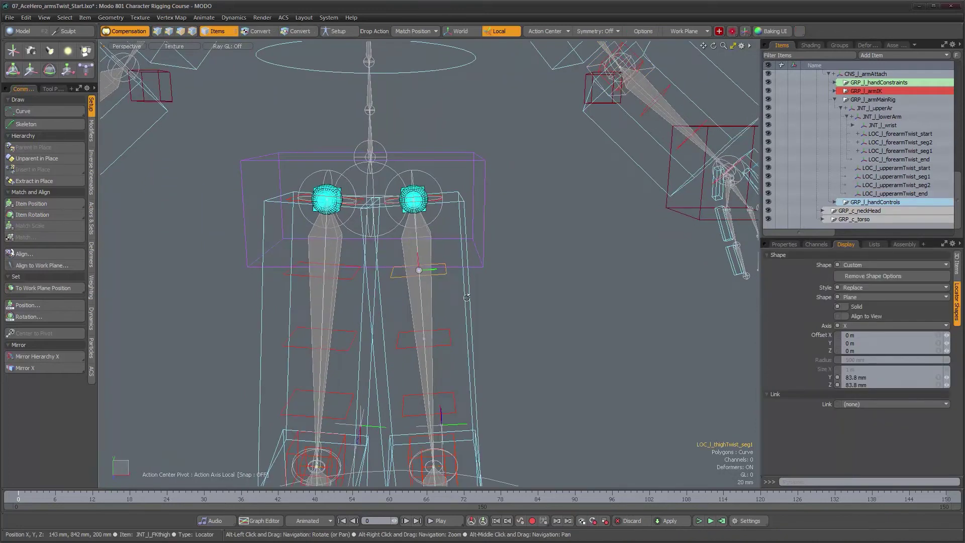
scroll(923, 171, down, 8)
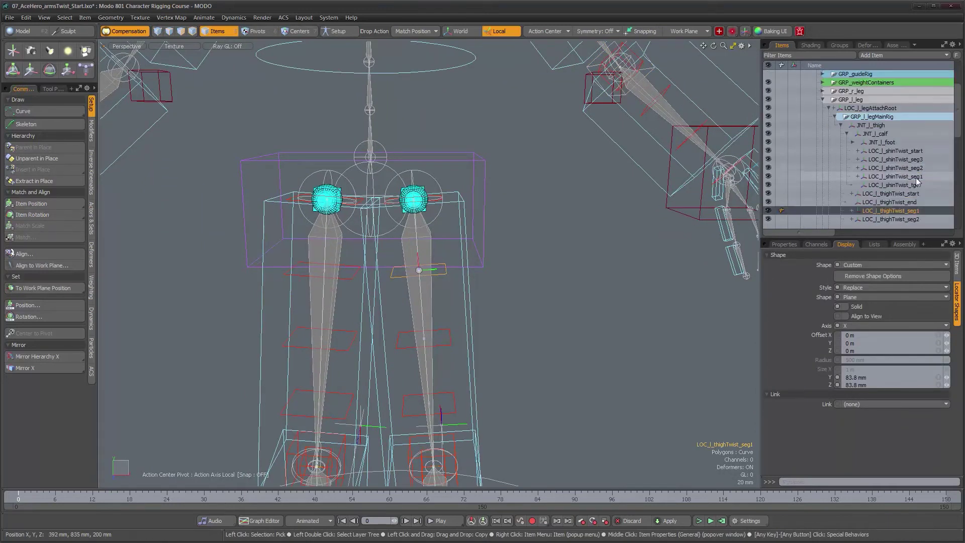
right_click(888, 158)
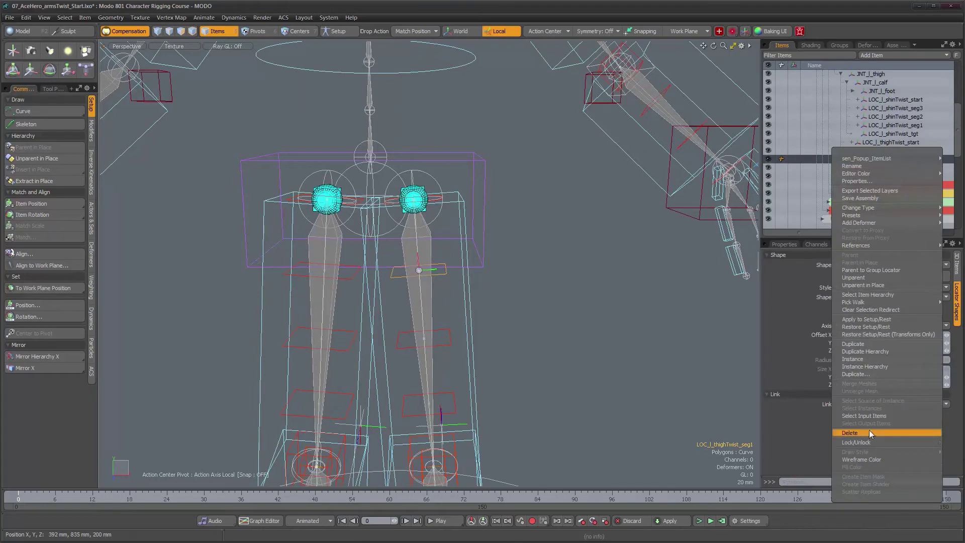
click(873, 416)
Select the input items of LOC_l_thighTwist_seg3 to examine what drives the lowest left thigh twist segment.
alt+drag(578, 342, 577, 346)
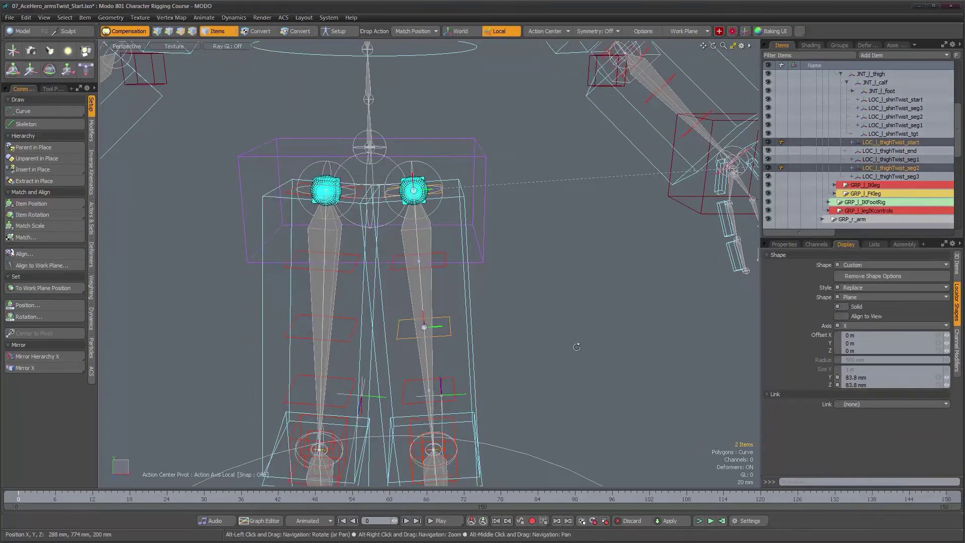
alt+middle_drag(516, 347, 523, 163)
alt+drag(506, 265, 506, 238)
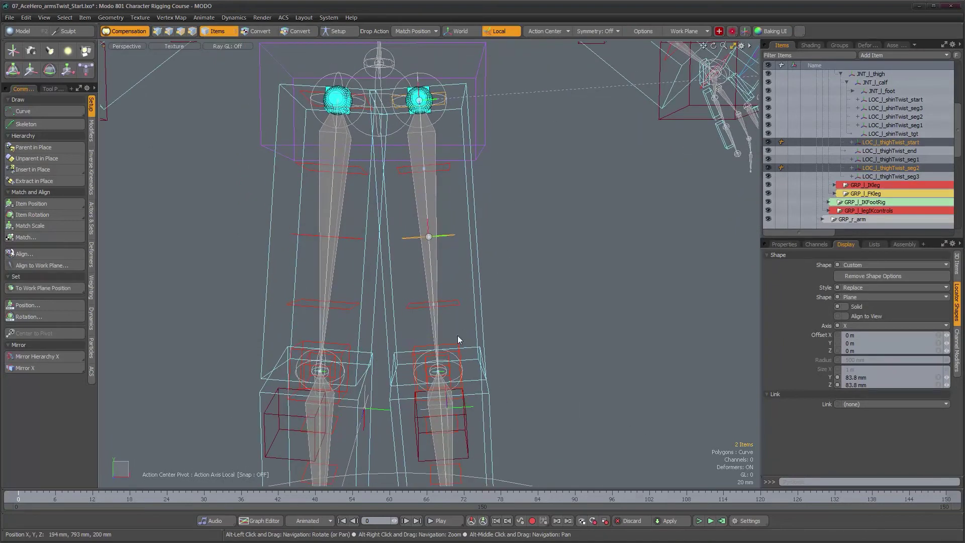
click(451, 309)
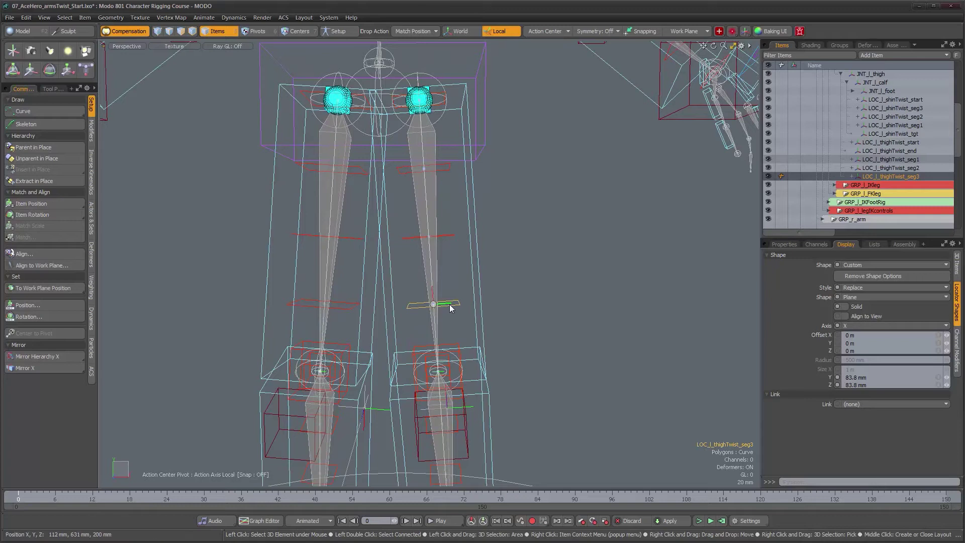
right_click(898, 177)
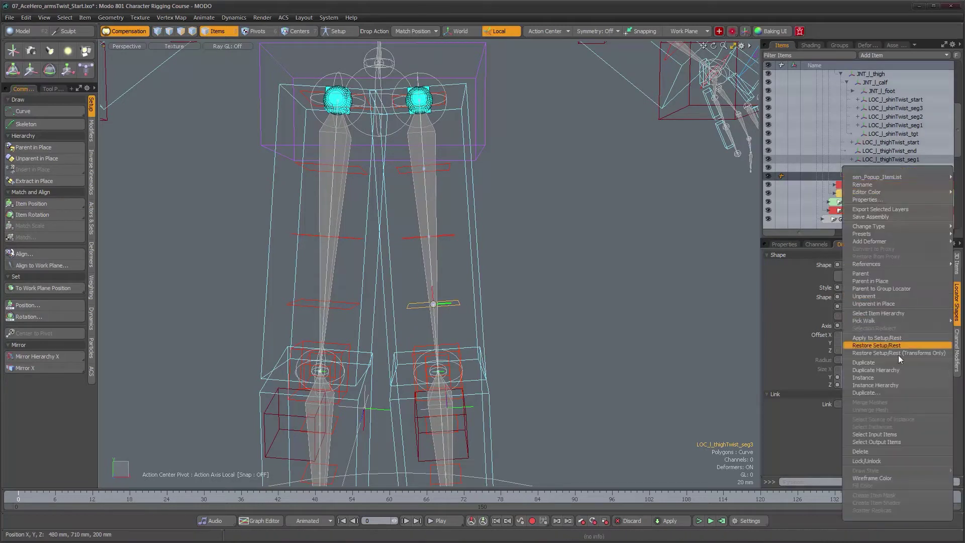
click(889, 433)
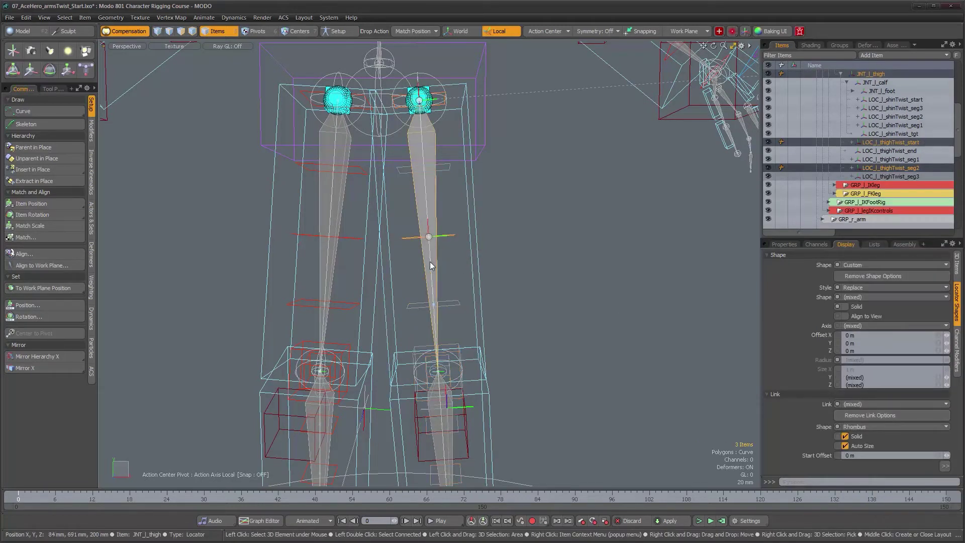
Add a new locator and match its position to the left upper arm joint at the shoulder.
alt+drag(518, 151, 530, 184)
alt+middle_drag(557, 132, 547, 201)
click(547, 201)
alt+drag(473, 211, 565, 250)
click(533, 126)
key(ctrl+l)
scroll(887, 210, down, 8)
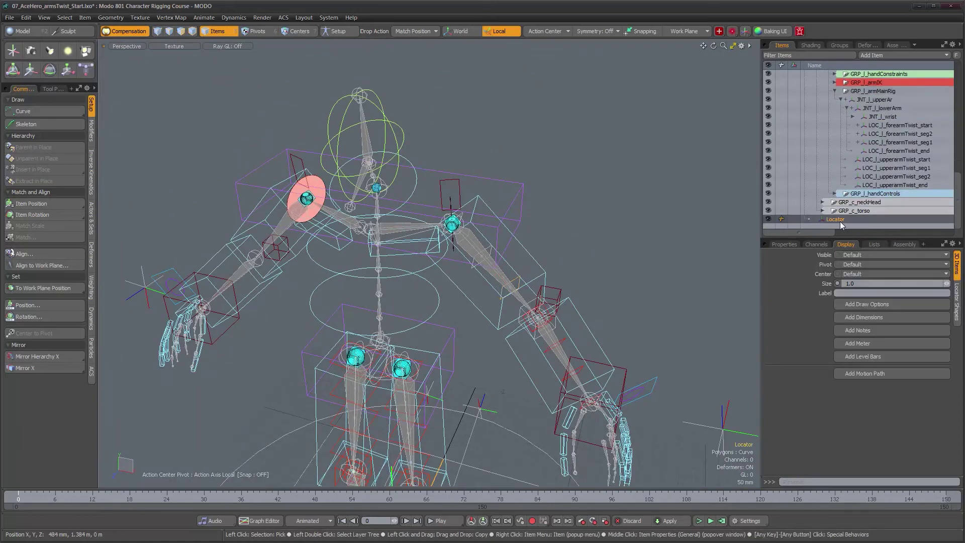
key(w)
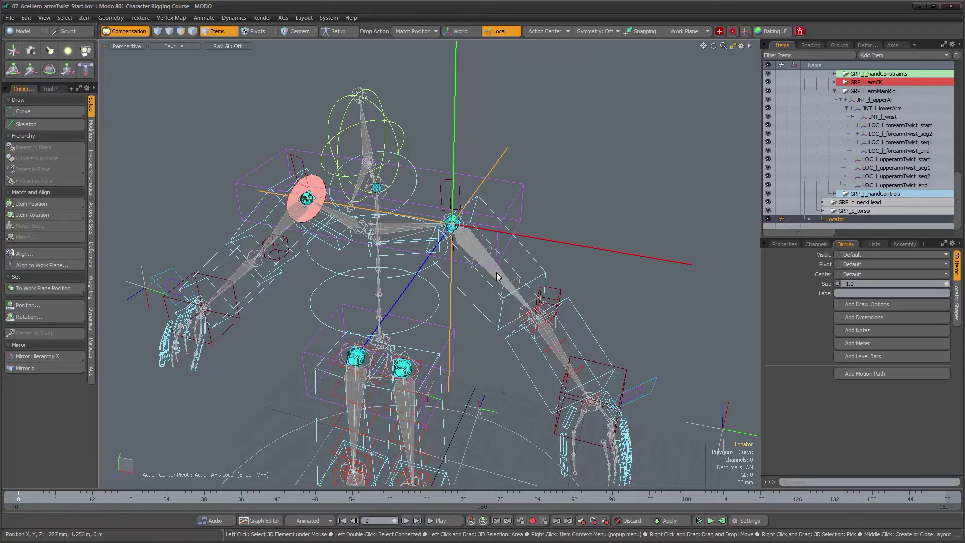
Change the drop action to Match and match the new locator to the left upper arm joint.
click(422, 31)
click(440, 47)
drag(816, 222, 651, 263)
alt+drag(500, 277, 558, 347)
alt+drag(430, 256, 432, 253)
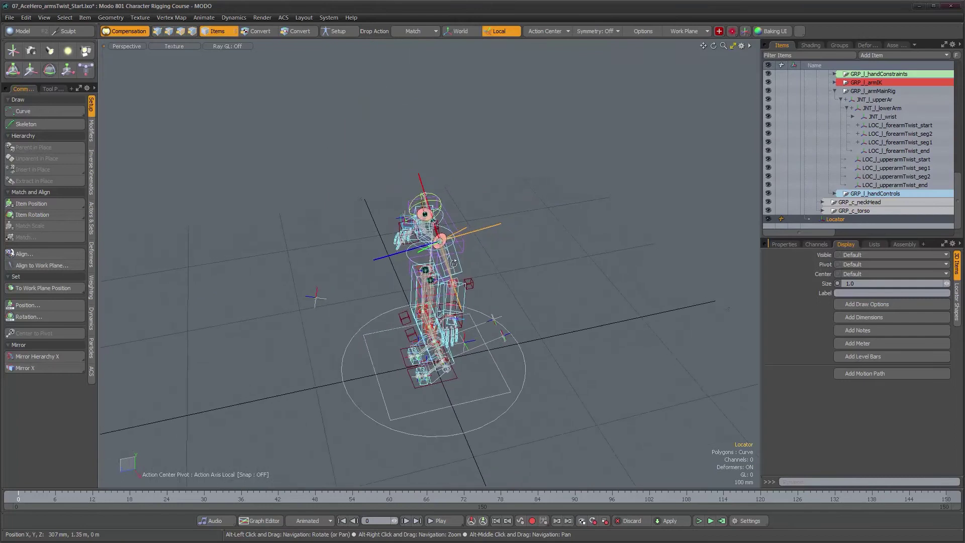
Move the new locator well clear of the left shoulder along its local Z axis.
alt+right_drag(432, 252, 459, 266)
key(w)
alt+drag(457, 266, 401, 223)
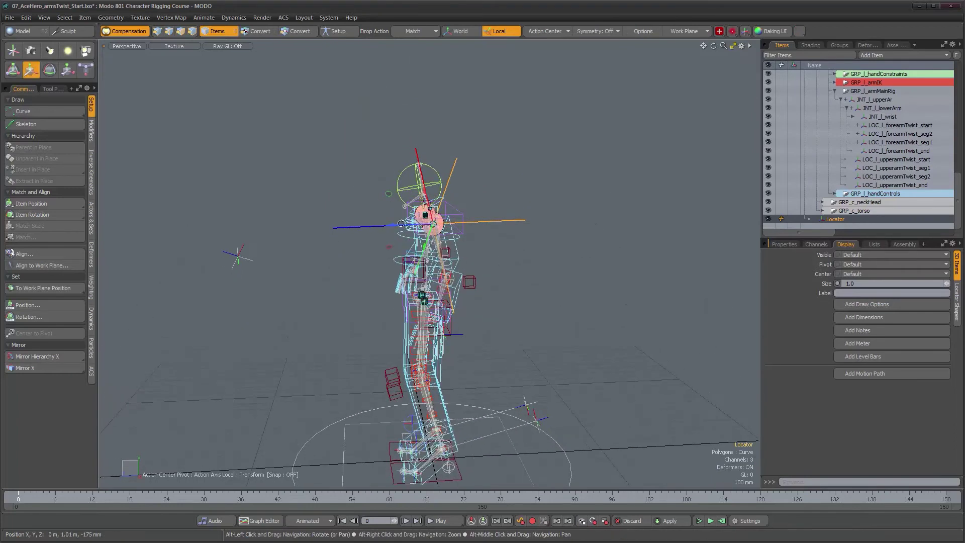
alt+drag(259, 276, 399, 313)
key(q)
Turn compensation off and add a rotation constraint to LOC_l_upperarmTwist_seg2, using JNT_l_upperAr and LOC_l_upperarmTwist_start as its targets.
alt+right_drag(383, 278, 498, 281)
alt+drag(498, 281, 513, 252)
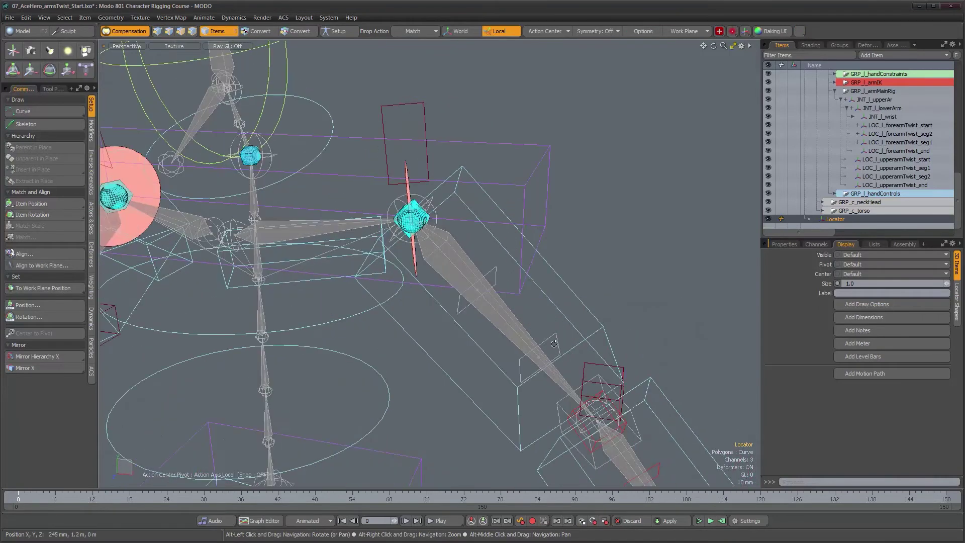
click(561, 346)
alt+drag(556, 344, 436, 179)
shift+click(511, 281)
alt+right_drag(435, 180, 466, 160)
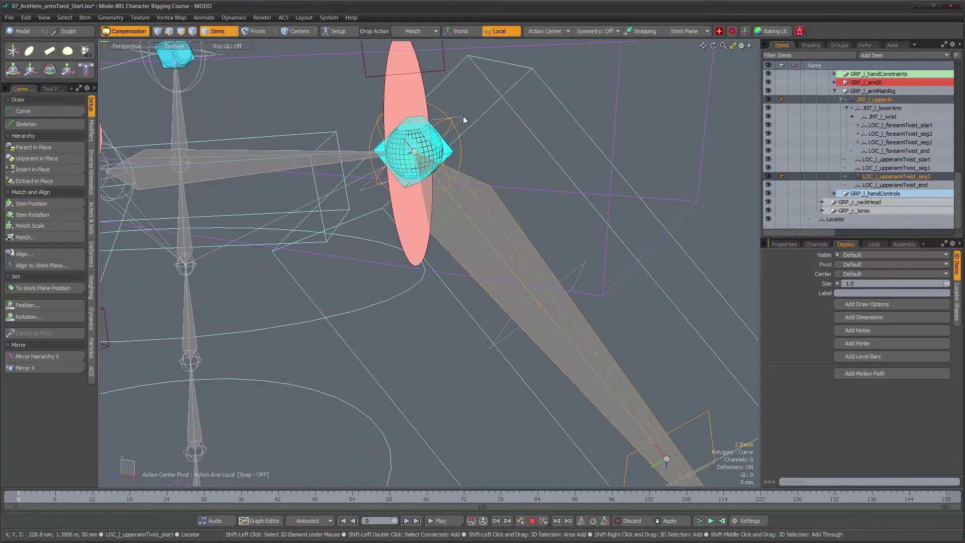
shift+click(463, 116)
alt+right_drag(463, 119, 448, 121)
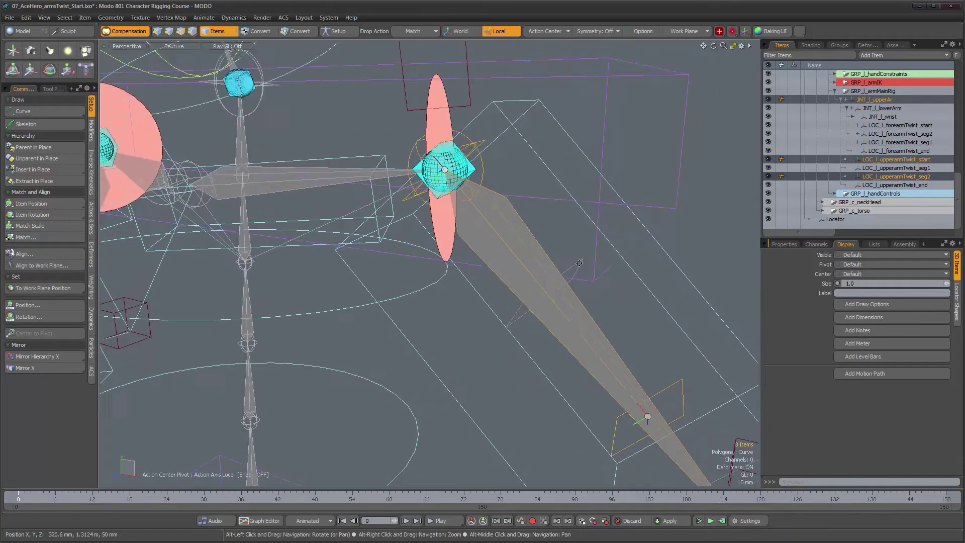
alt+middle_drag(447, 121, 422, 96)
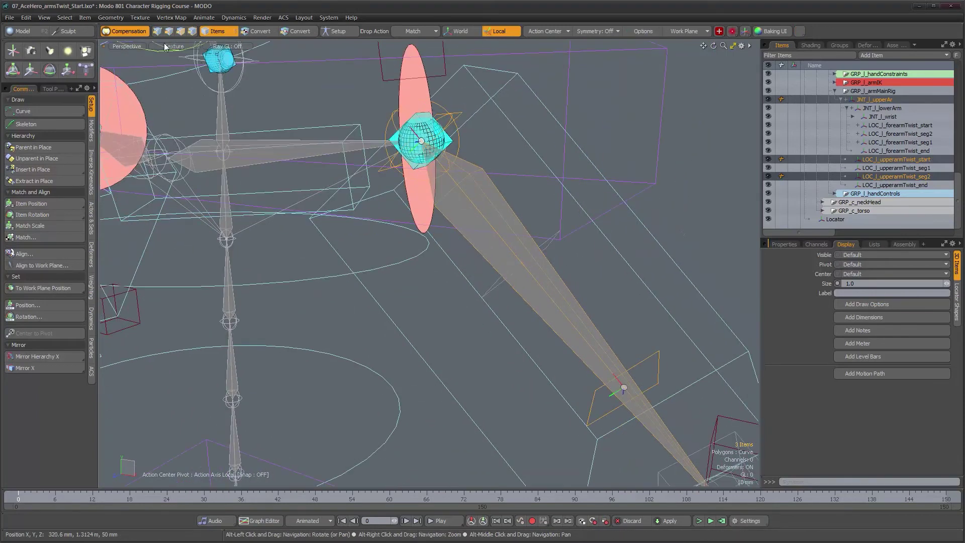
click(91, 132)
click(44, 195)
Add a rotation constraint to LOC_l_upperarmTwist_seg1, using LOC_l_upperarmTwist_seg2 and LOC_l_upperarmTwist_start as its targets.
alt+drag(591, 318, 567, 234)
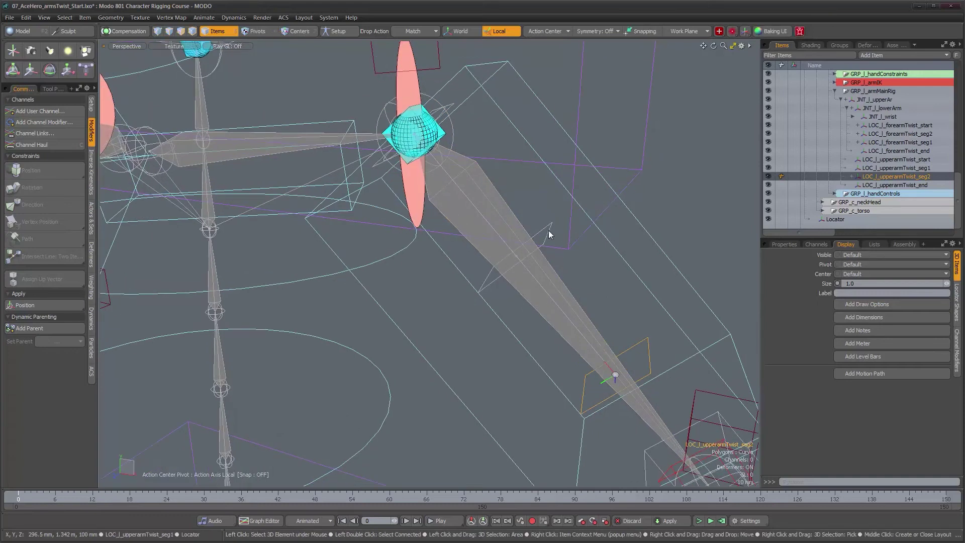
shift+click(548, 231)
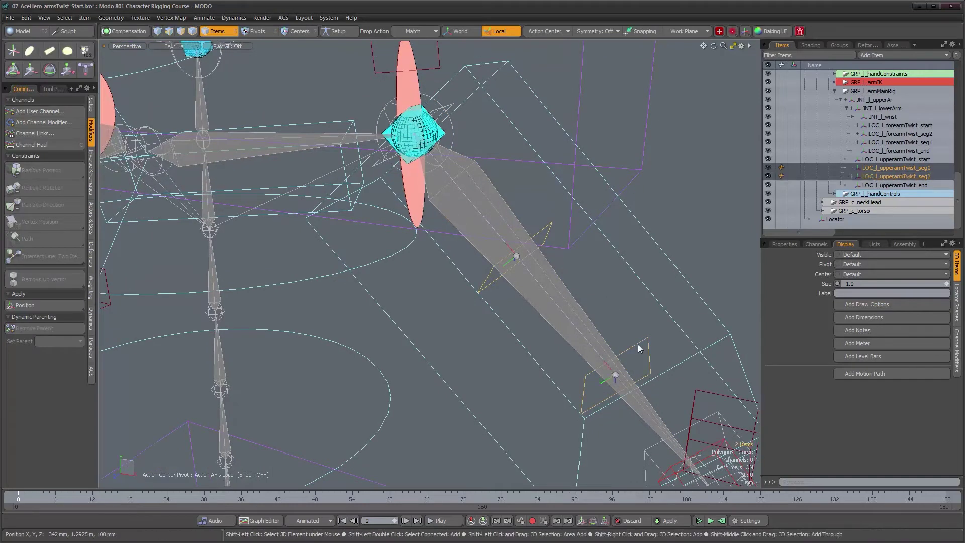
shift+click(453, 104)
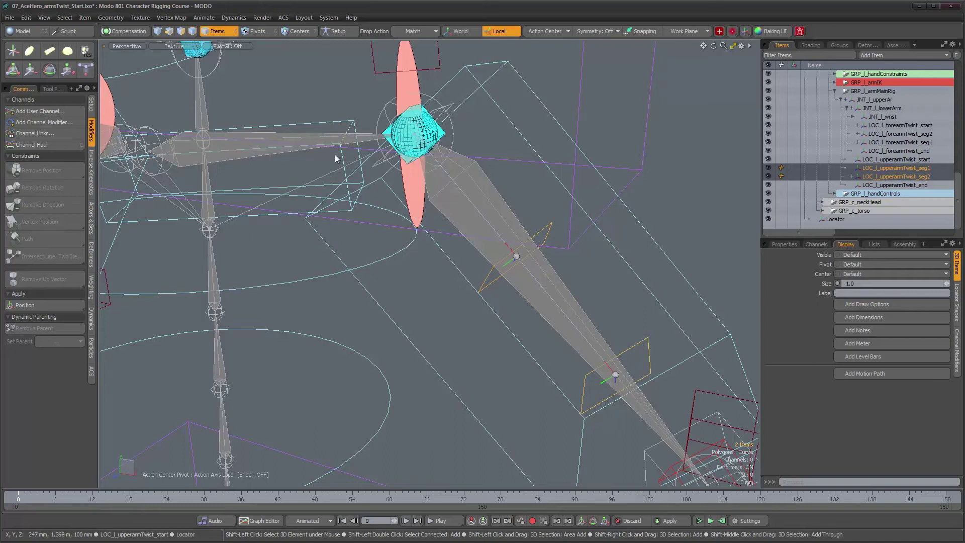
click(44, 189)
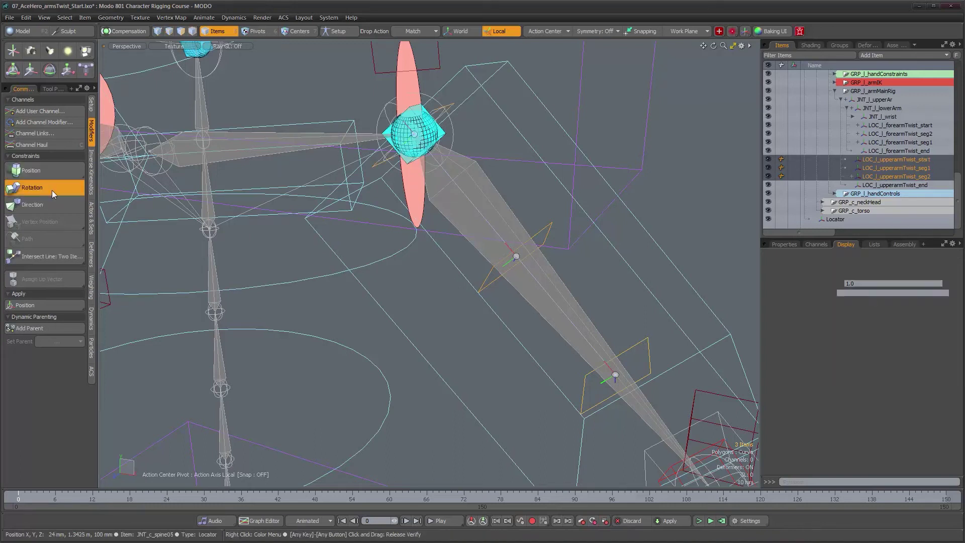
Try rotating CTL_l_upperArm to test how the upper arm twist segments follow.
alt+drag(352, 282, 399, 213)
click(473, 254)
key(e)
mouse_move(452, 183)
mouse_down()
mouse_move(476, 197)
mouse_move(462, 191)
mouse_up()
alt+drag(440, 332, 540, 350)
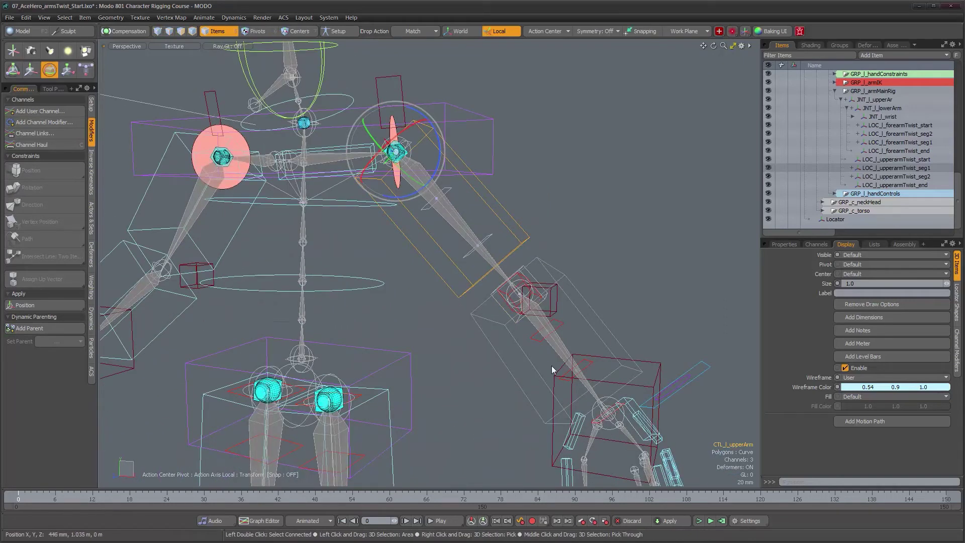
Show the schematic of the ACE_Clavicles Rig workspace and set Value A of UTI_r_armIKweight to 0.
key(KP_0)
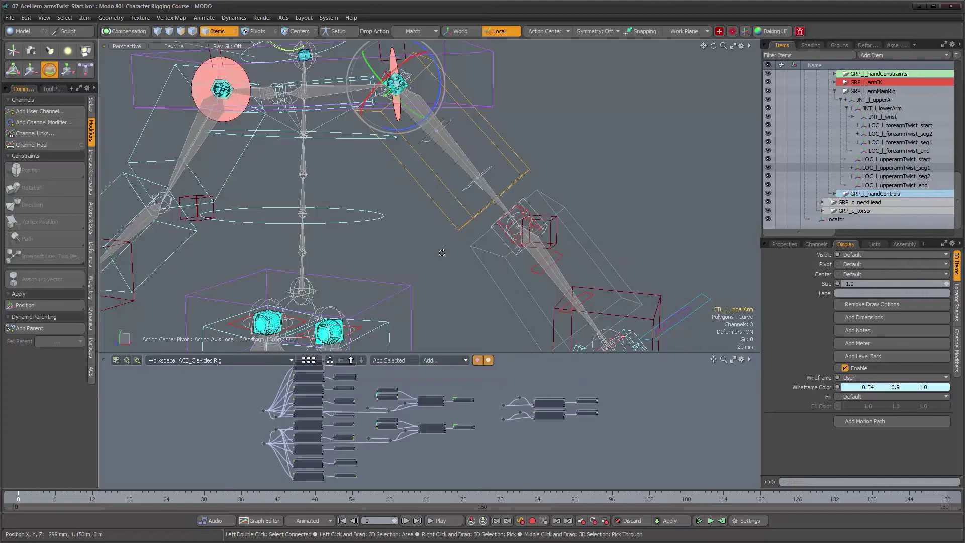
alt+drag(442, 253, 433, 256)
alt+drag(311, 405, 399, 412)
alt+right_drag(399, 412, 442, 430)
alt+drag(329, 447, 354, 412)
mouse_move(354, 412)
alt+right_down()
mouse_move(364, 413)
mouse_move(347, 416)
alt+right_up()
click(344, 417)
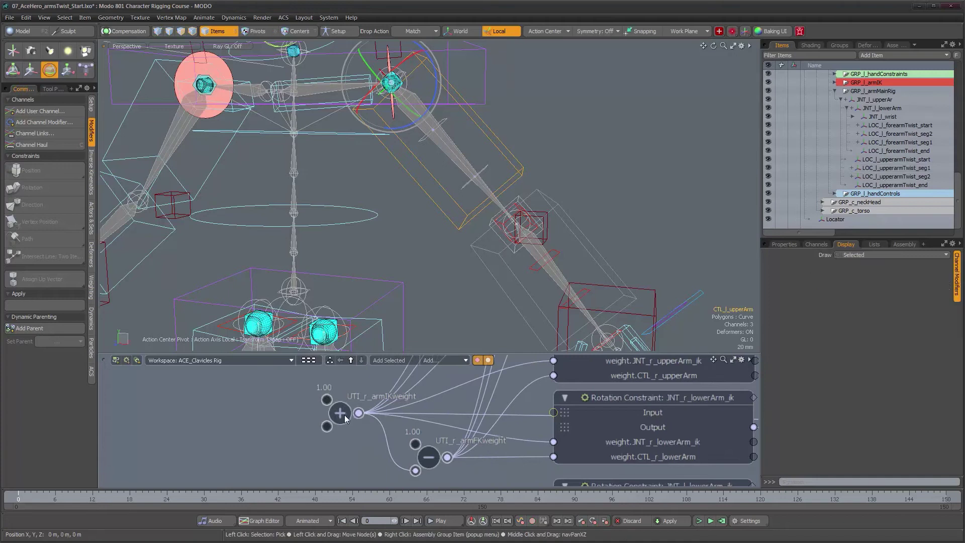
click(792, 245)
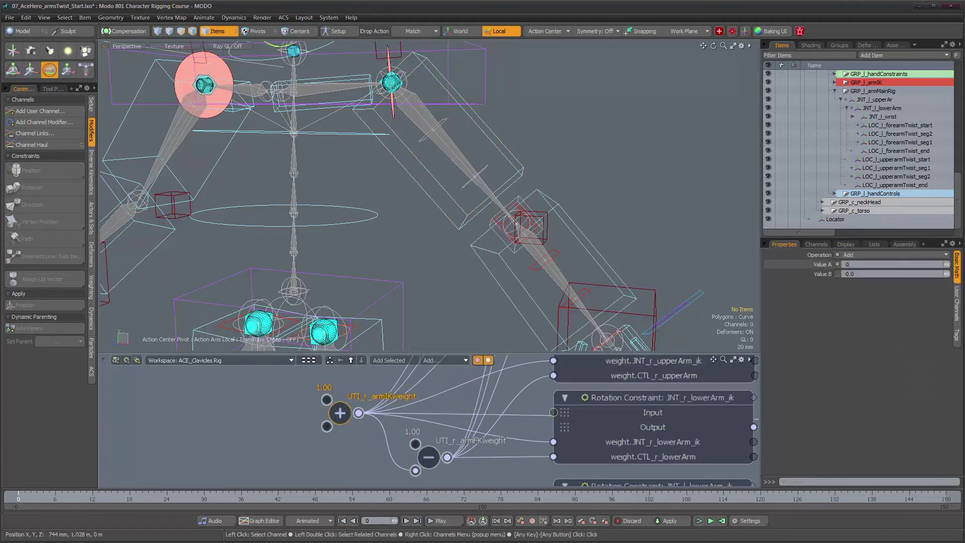
Set Value A of UTI_l_armIKweight to 0 to switch the left arm to FK, and clear the selection.
alt+drag(361, 481, 372, 308)
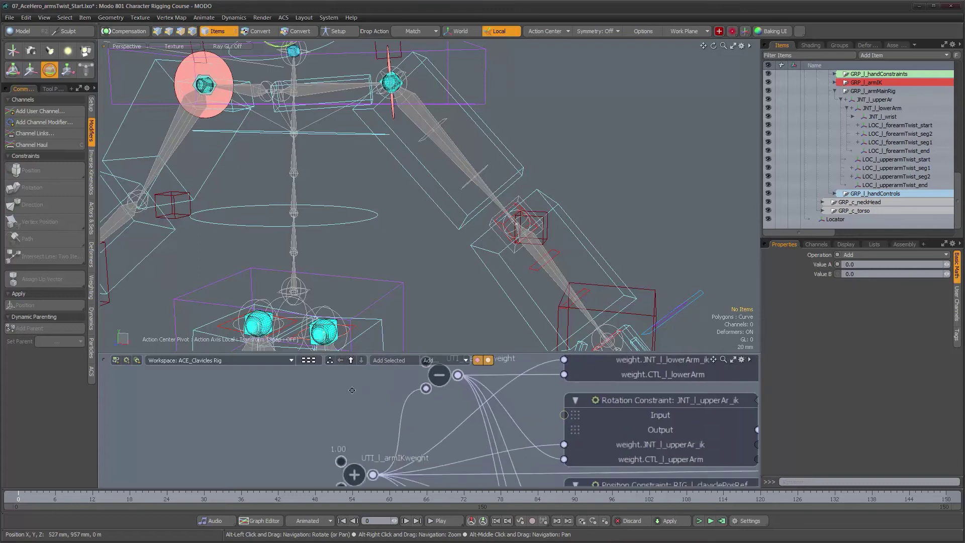
alt+drag(346, 456, 325, 443)
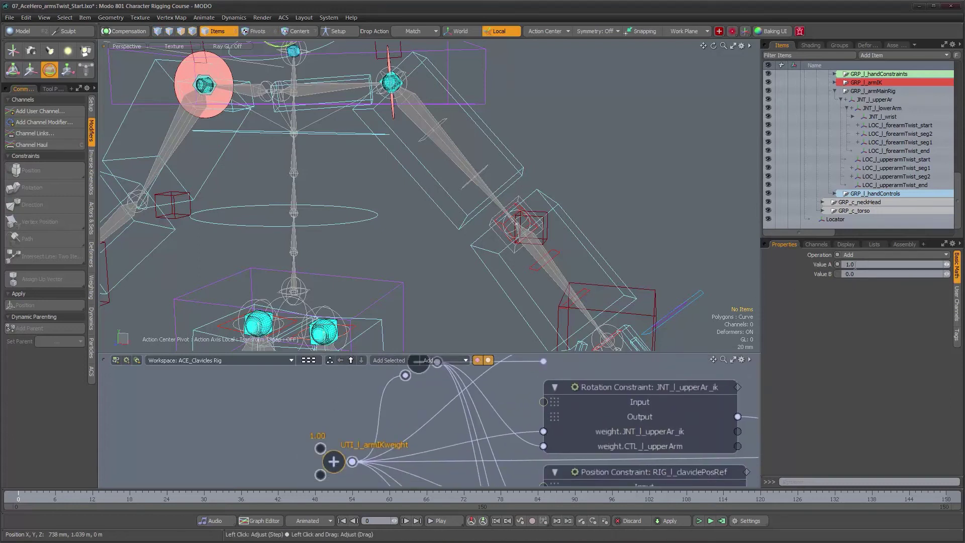
alt+drag(528, 164, 468, 187)
alt+drag(440, 221, 418, 195)
click(184, 386)
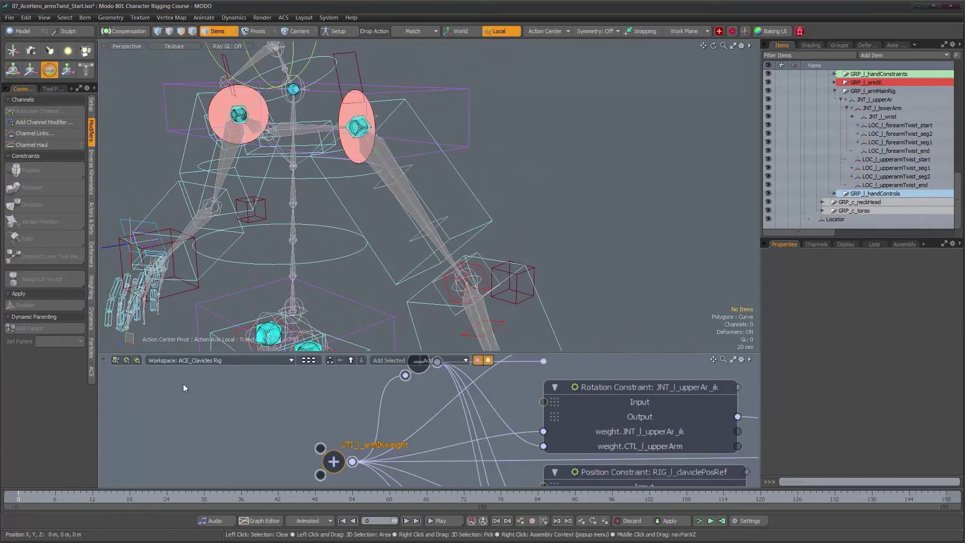
Rotate CTL_l_upperArm to test the twist of the upper arm segments, and undo the rotation.
alt+drag(460, 225, 455, 224)
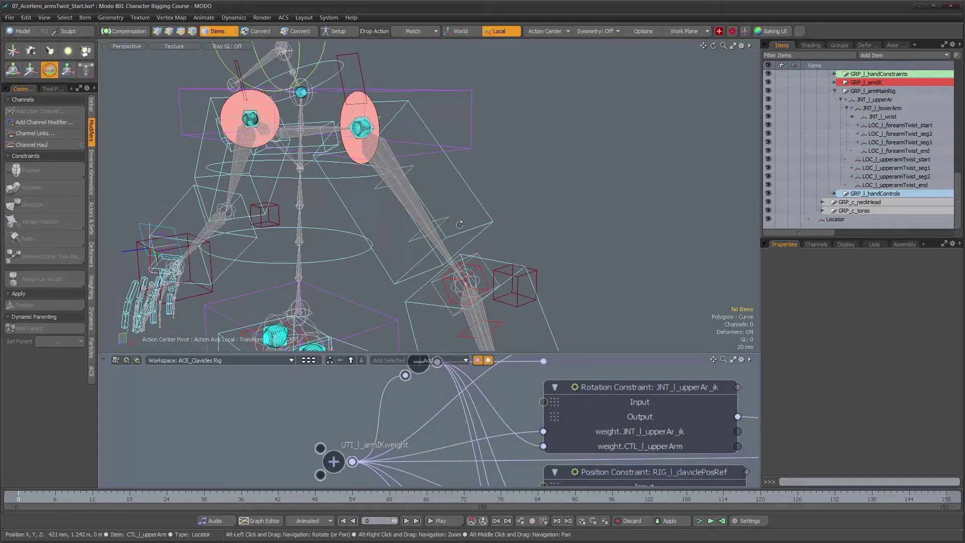
click(466, 232)
alt+shift+drag(376, 135, 413, 172)
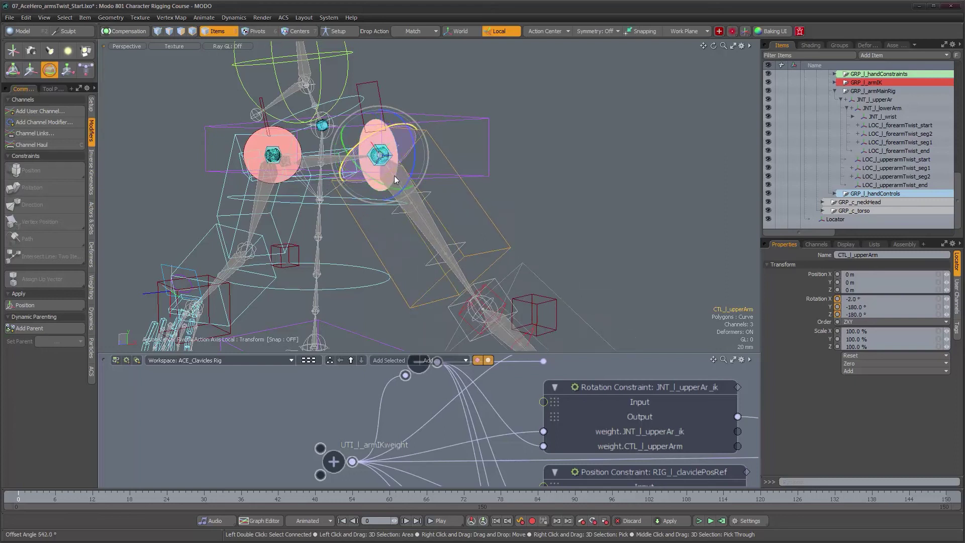
key(ctrl+z)
alt+drag(462, 206, 469, 134)
key(q)
Add a direction constraint that aims LOC_l_upperarmTwist_start at LOC_l_upperarmTwist_end.
click(398, 124)
alt+drag(398, 125, 563, 258)
click(363, 134)
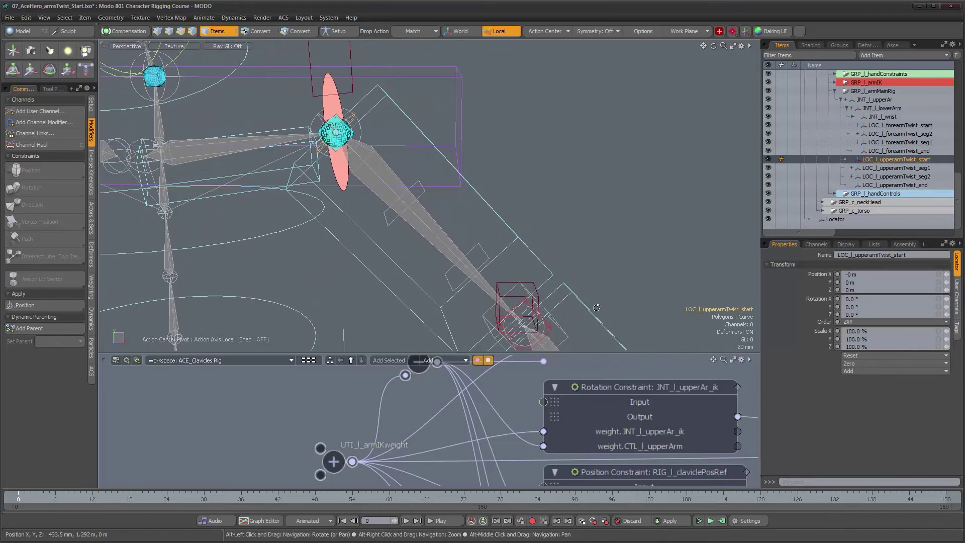
shift+click(568, 337)
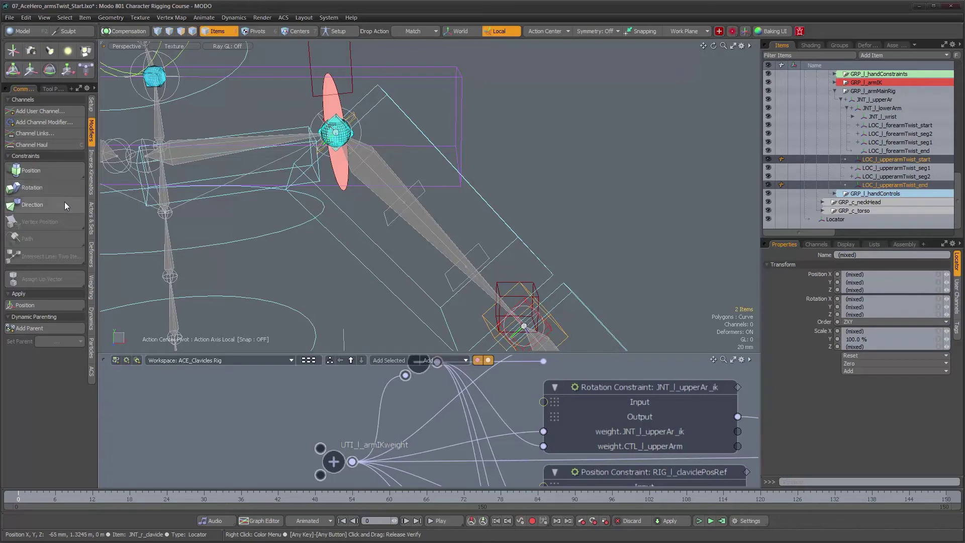
click(62, 203)
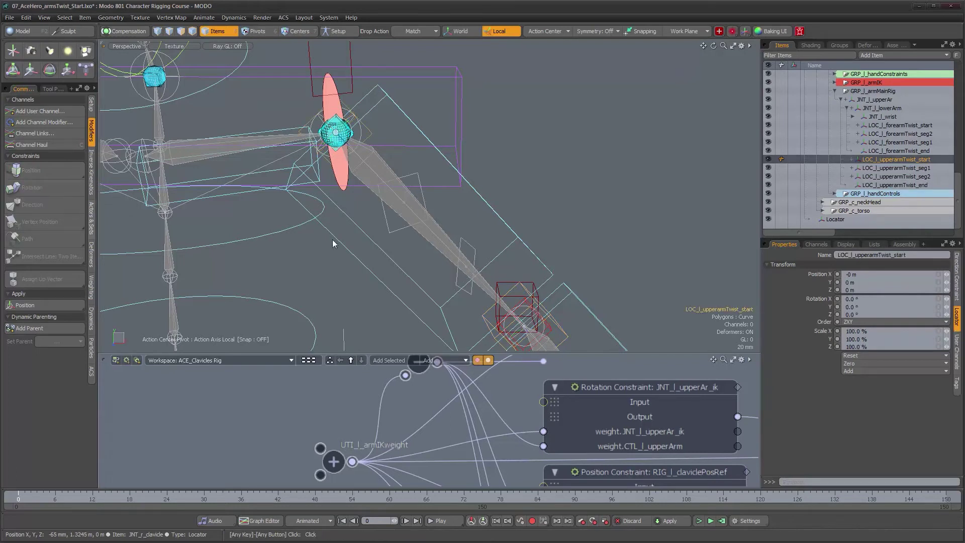
Set the direction constraint's axis to negative X and its up vector to Y 0 and Z 1.
alt+drag(412, 215, 417, 160)
click(958, 273)
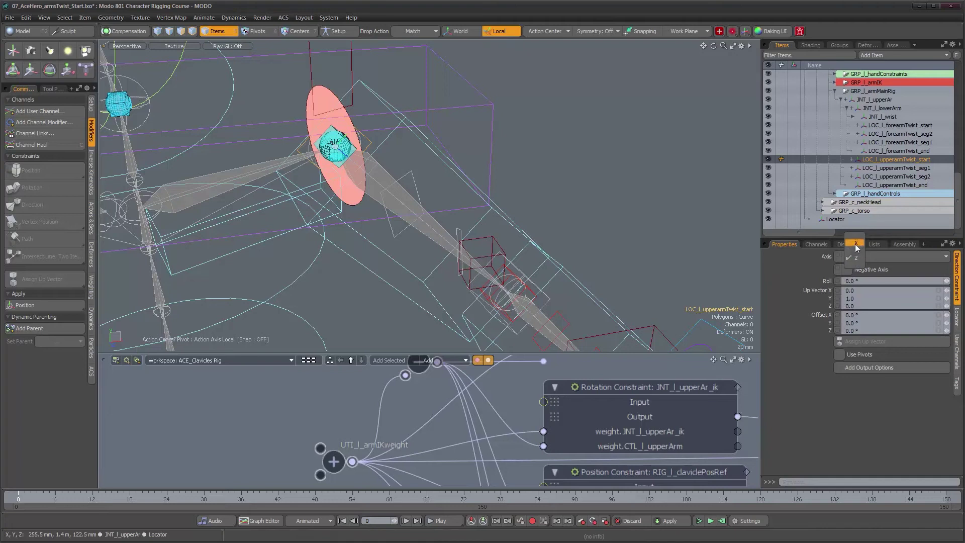
alt+drag(492, 192, 441, 174)
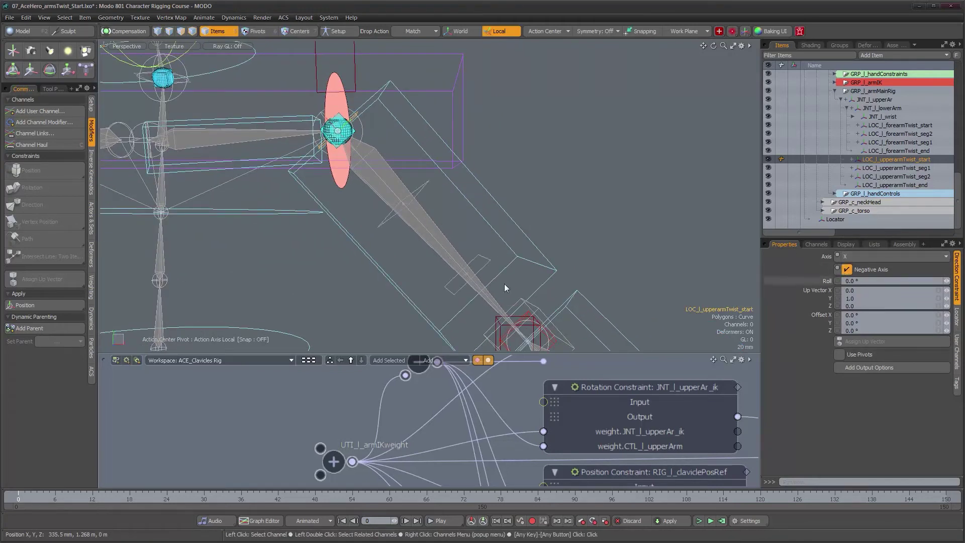
alt+drag(505, 283, 807, 312)
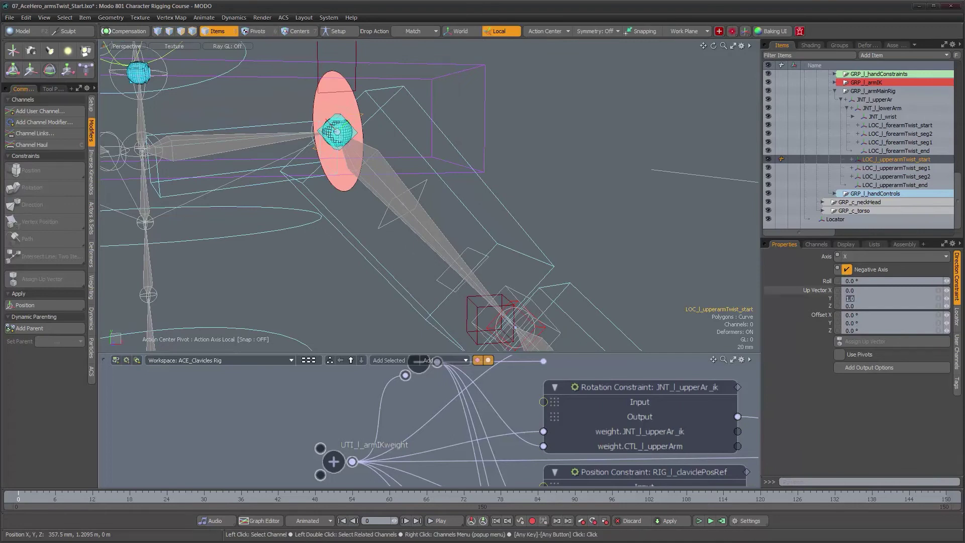
Assign the locator placed away from the shoulder as the up vector of LOC_l_upperarmTwist_start's direction constraint.
alt+drag(518, 188, 372, 209)
scroll(481, 219, down, 3)
scroll(372, 209, down, 3)
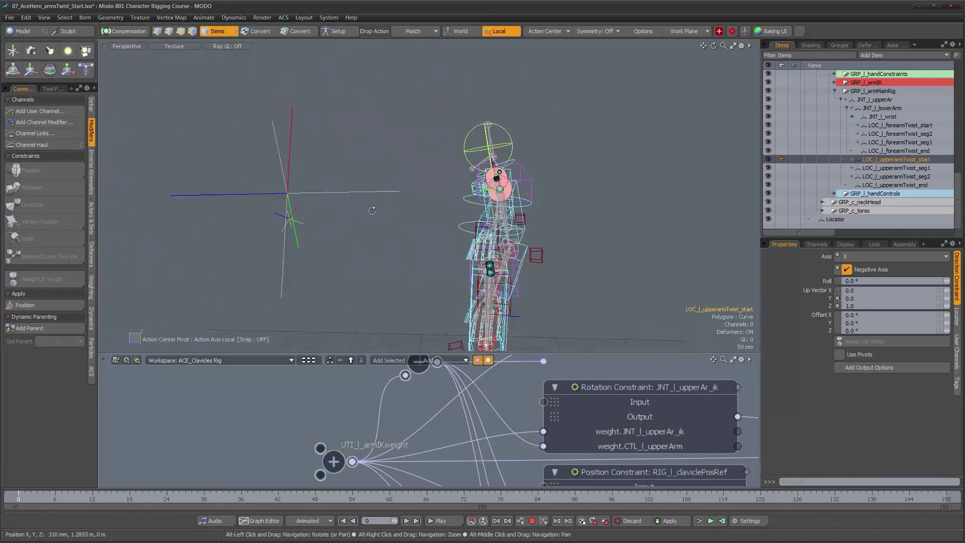
shift+click(330, 191)
scroll(428, 216, up, 2)
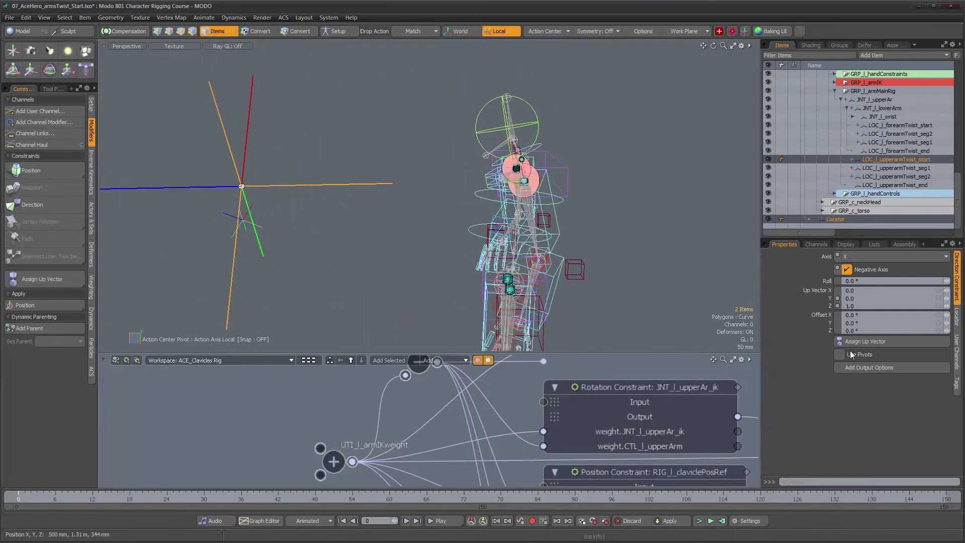
click(876, 342)
Set the X offset of LOC_l_upperarmTwist_start's direction constraint to -90°.
alt+drag(628, 307, 370, 179)
scroll(582, 292, up, 3)
scroll(349, 169, up, 3)
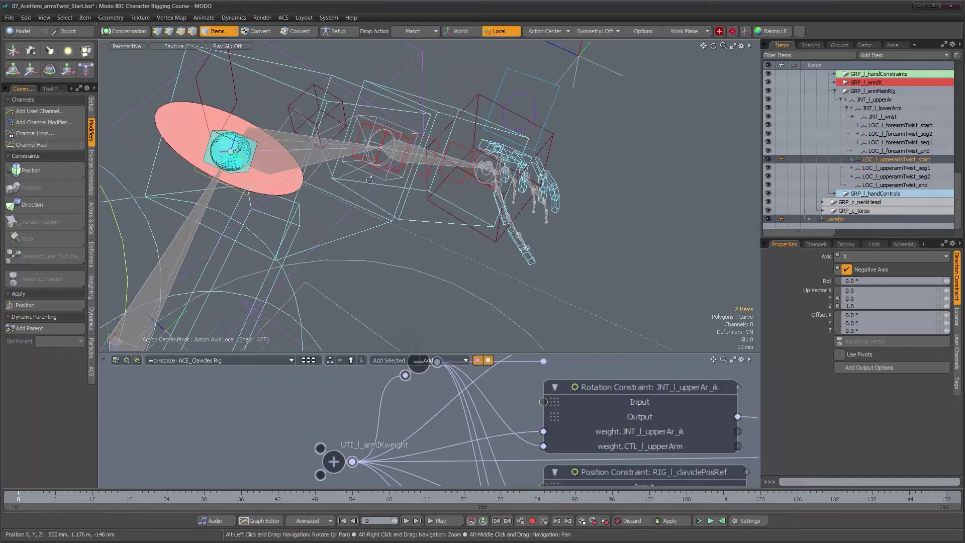
click(337, 160)
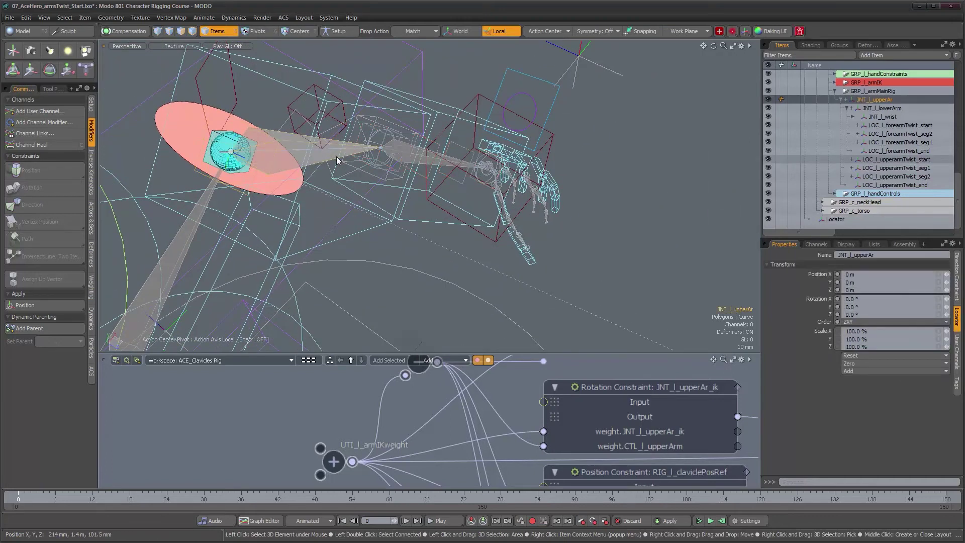
alt+drag(370, 166, 260, 166)
scroll(566, 178, up, 3)
click(274, 113)
alt+drag(386, 174, 346, 223)
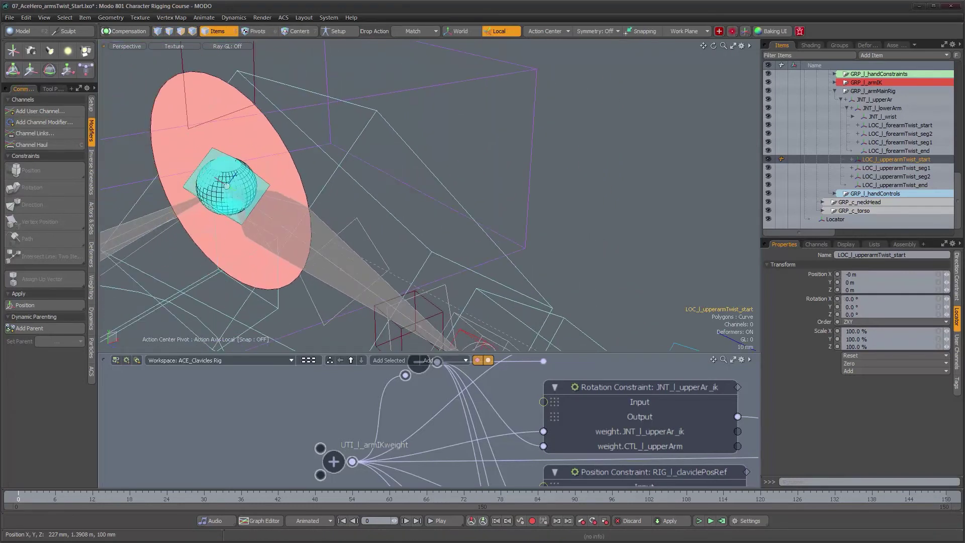
click(957, 277)
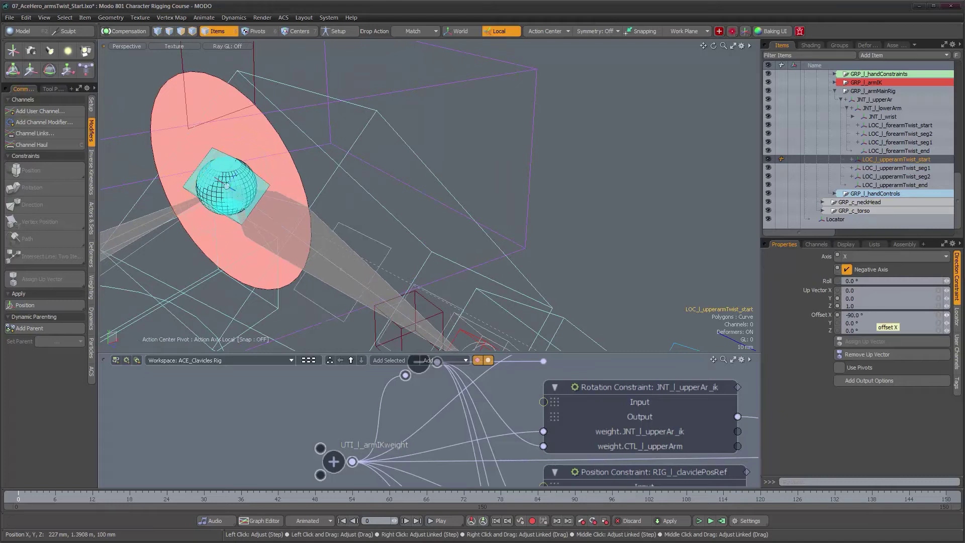
Add draw options to the four LOC_l_upperarmTwist locators with Wireframe and Fill both set to User.
scroll(403, 240, down, 5)
alt+drag(352, 267, 507, 138)
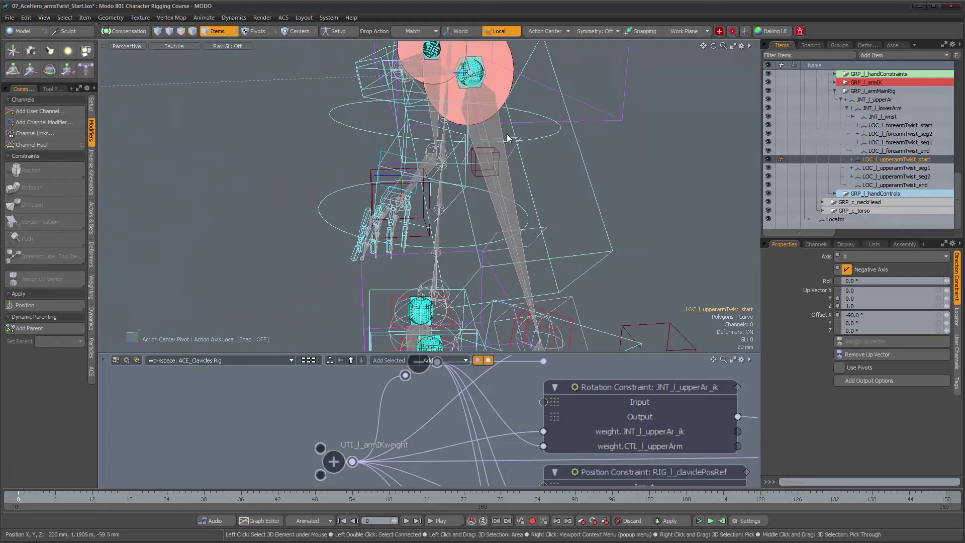
alt+drag(520, 224, 637, 233)
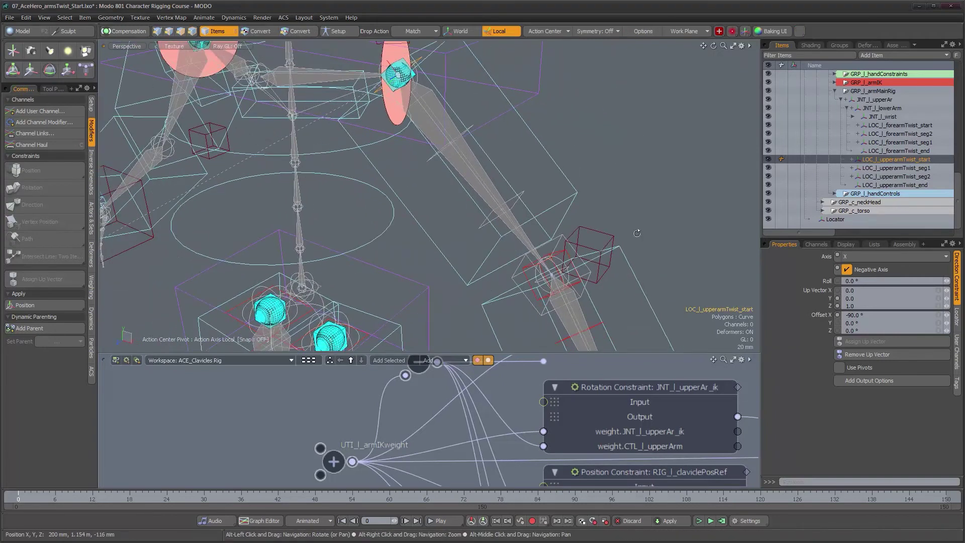
click(909, 186)
shift+click(903, 160)
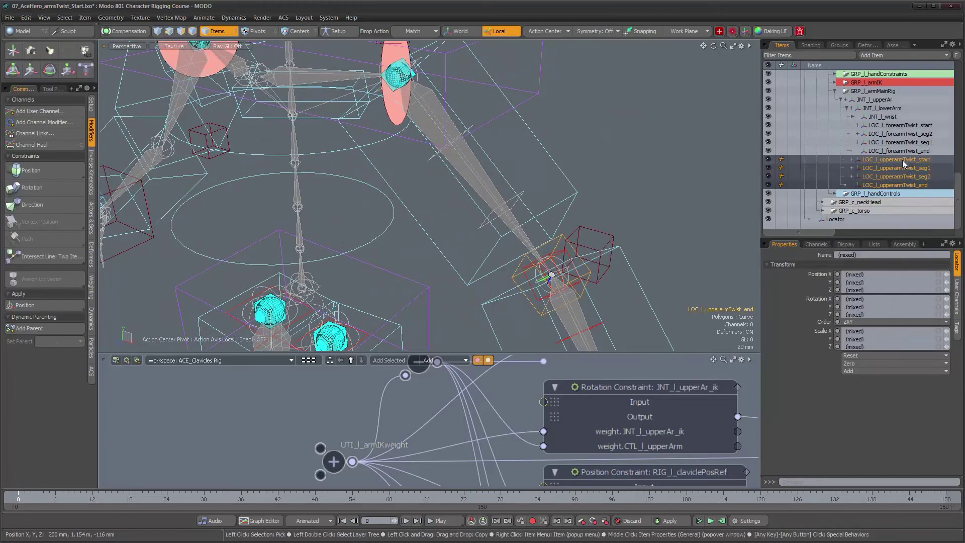
click(852, 244)
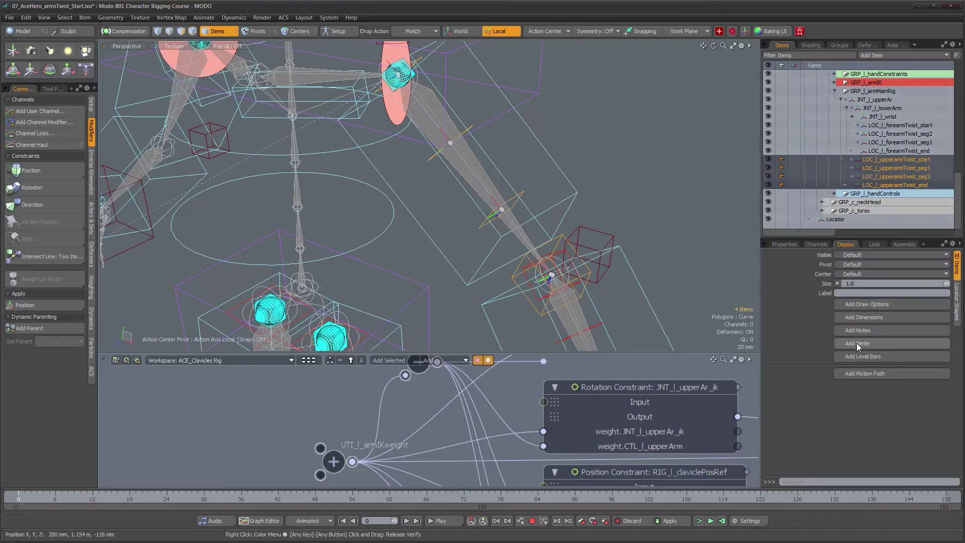
click(861, 378)
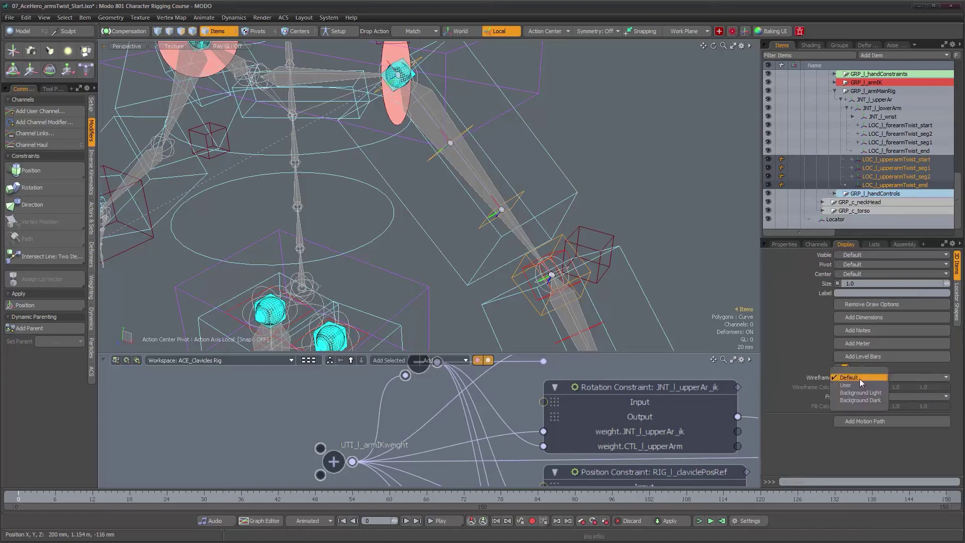
click(859, 386)
click(857, 397)
click(861, 400)
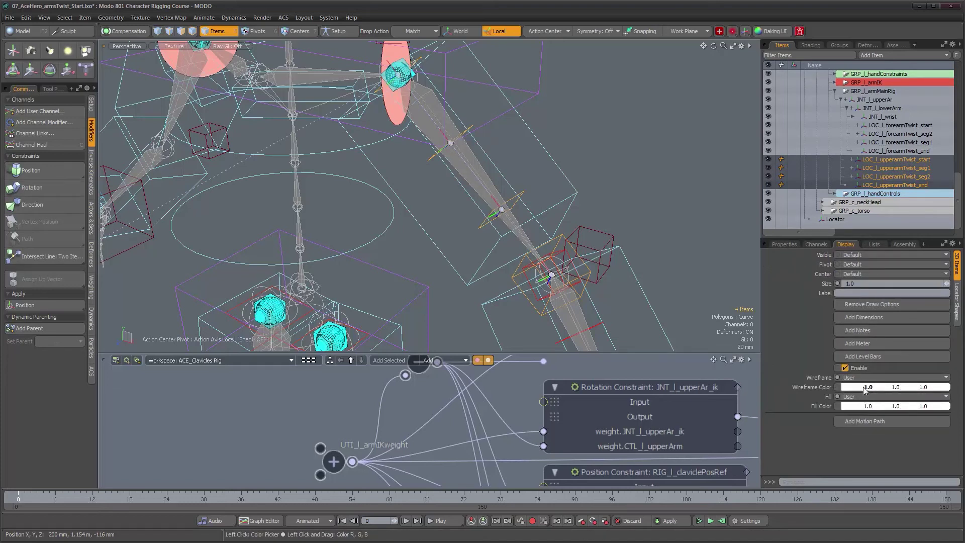
Set the wireframe color of the four LOC_l_upperarmTwist locators to an orange-red and clear the selection.
click(865, 390)
drag(652, 312, 658, 317)
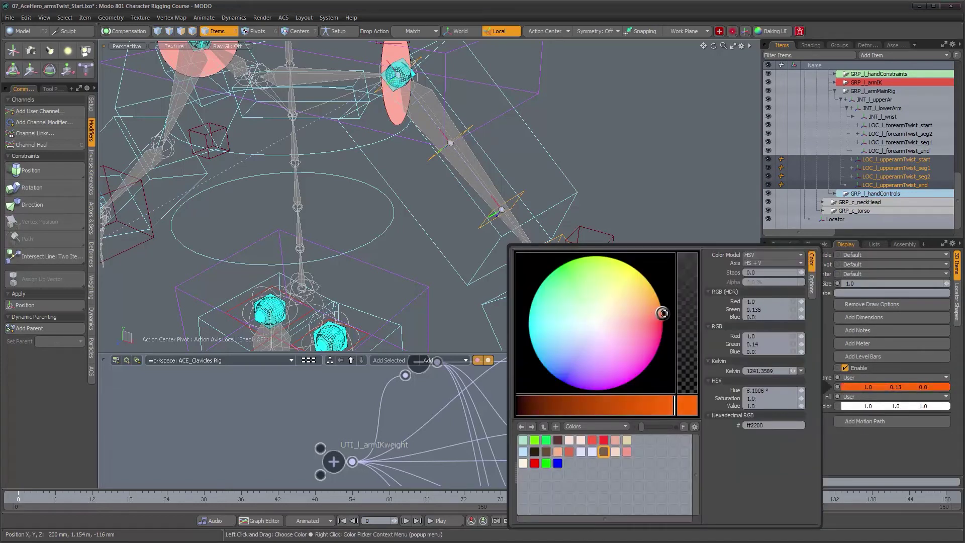
click(708, 195)
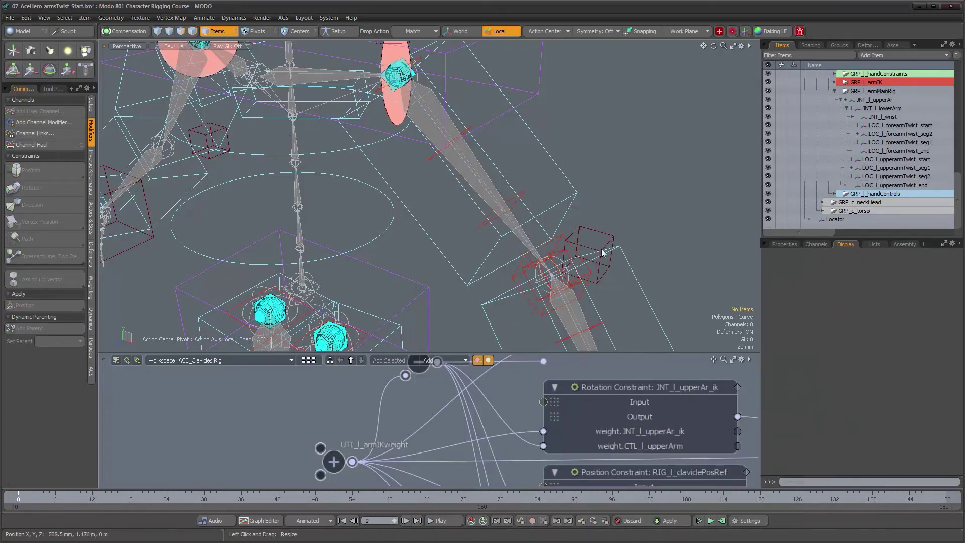
Test-rotate CTL_l_upperArm to check how the upper arm twist locators follow it.
alt+drag(525, 200, 539, 176)
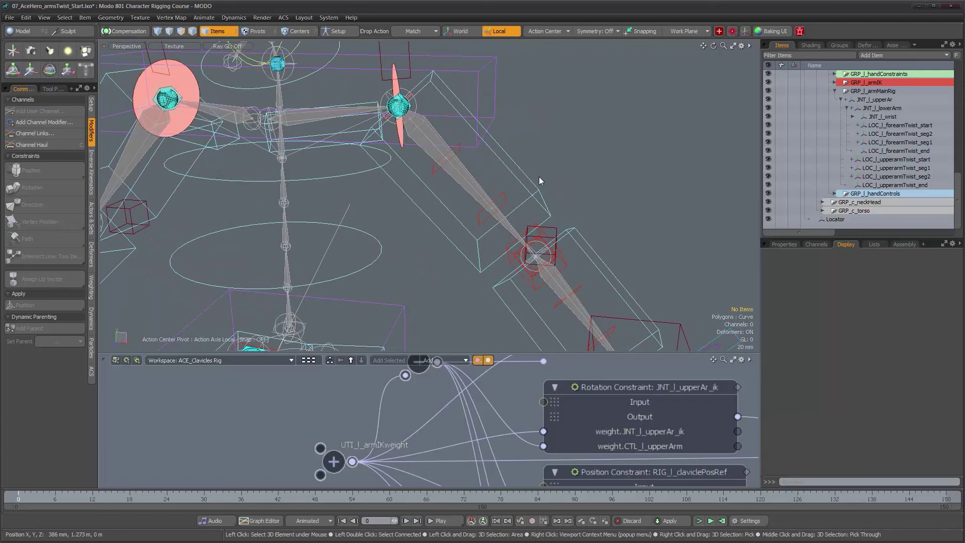
alt+drag(539, 176, 438, 189)
scroll(438, 189, down, 2)
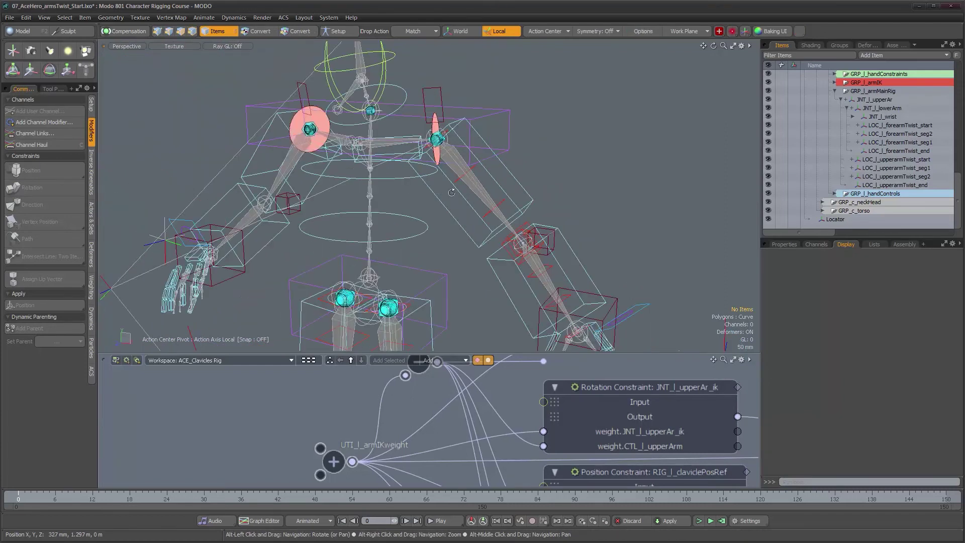
scroll(501, 191, up, 4)
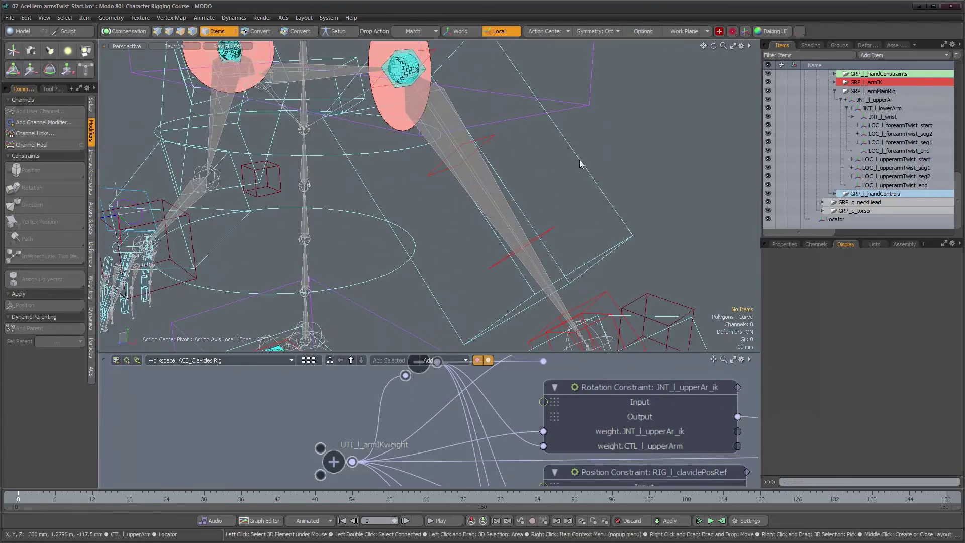
scroll(579, 183, down, 2)
alt+drag(577, 193, 518, 155)
key(e)
drag(496, 160, 603, 101)
drag(243, 201, 329, 229)
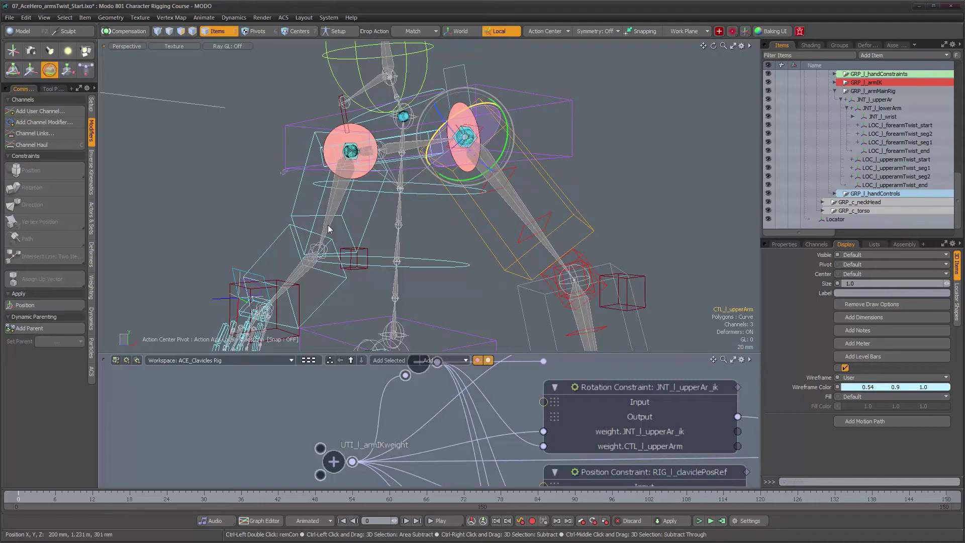
alt+drag(453, 274, 576, 282)
key(space)
Bring the free area beside the existing nodes of the ACE_Clavicles Rig workspace into view and enlarge the schematic viewport.
mouse_move(516, 160)
alt+shift+mouse_down()
mouse_move(509, 185)
mouse_move(508, 177)
alt+shift+mouse_up()
alt+right_drag(573, 421, 515, 420)
alt+drag(515, 420, 290, 418)
alt+right_drag(642, 448, 593, 445)
alt+drag(639, 432, 244, 366)
alt+right_drag(488, 418, 410, 419)
alt+drag(410, 419, 431, 439)
alt+right_drag(432, 439, 447, 439)
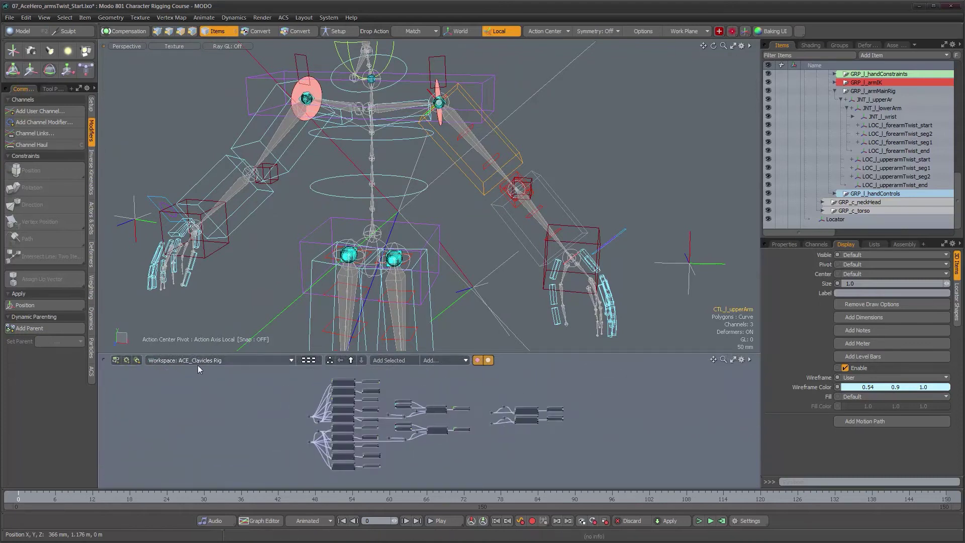
alt+right_drag(250, 396, 293, 407)
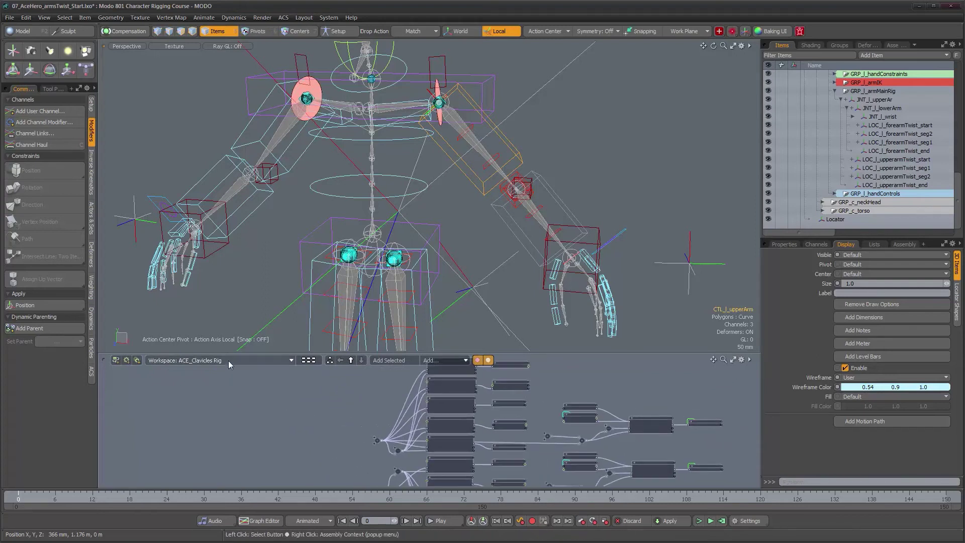
alt+drag(724, 473, 482, 433)
drag(535, 353, 536, 318)
Select the input items of LOC_l_forearmTwist_seg2 and pick the locator itself again.
alt+right_drag(524, 235, 555, 197)
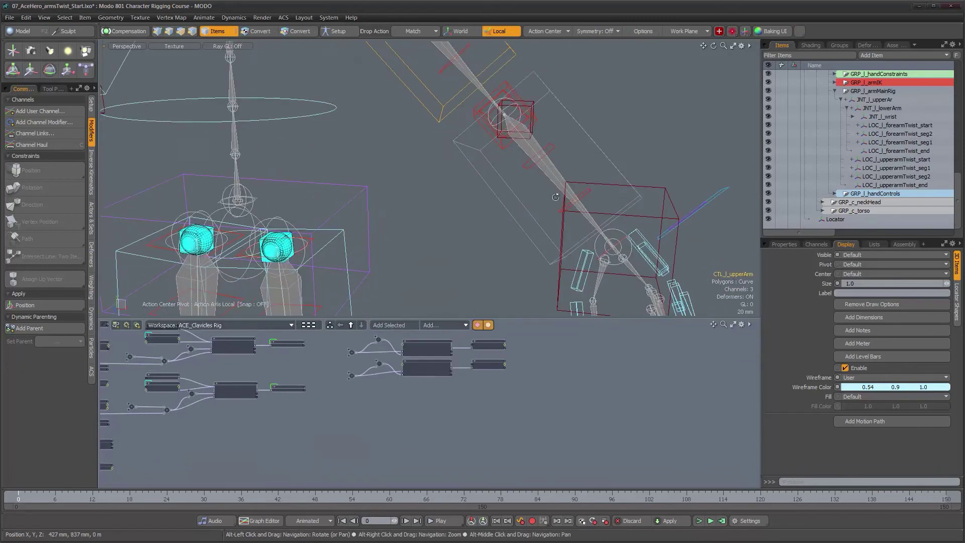
click(527, 169)
right_click(902, 134)
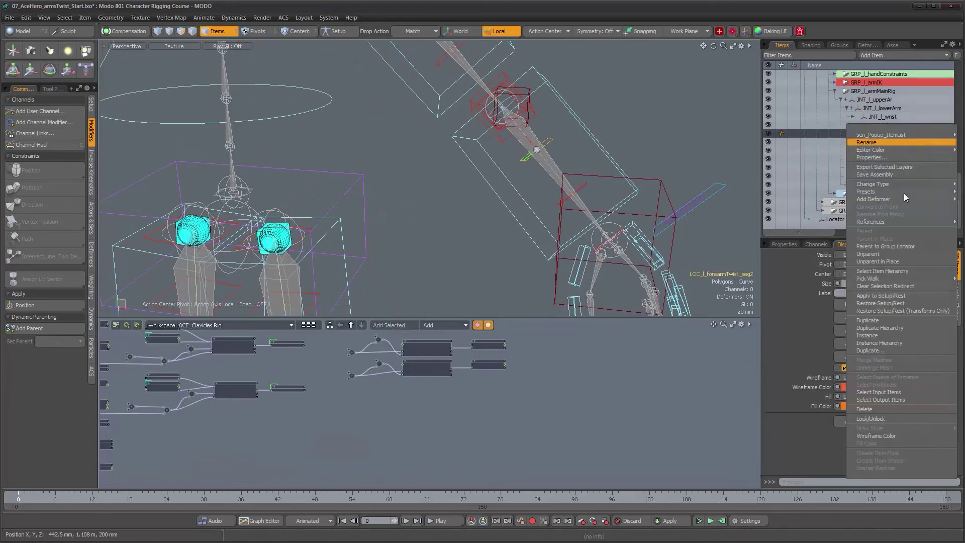
click(901, 394)
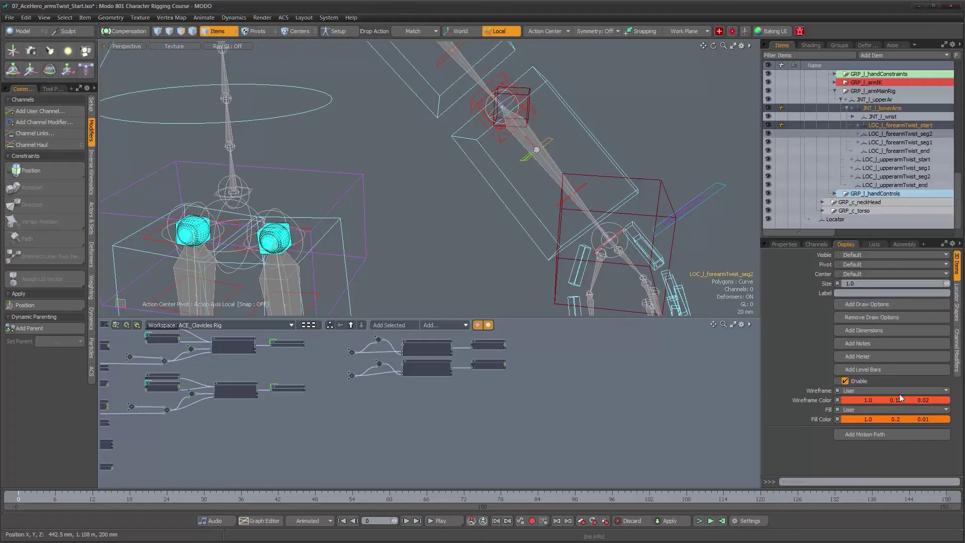
click(550, 137)
Include LOC_l_upperarmTwist_seg2 in the selection and add both seg2 locators with their rotation constraints to the ACE_Clavicles Rig workspace.
alt+drag(569, 154, 508, 116)
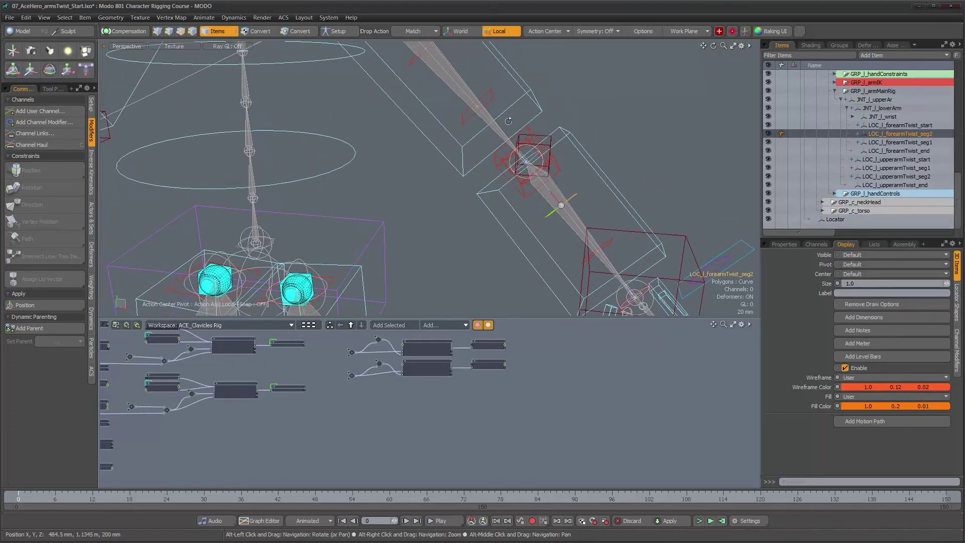
shift+click(515, 144)
alt+drag(558, 219, 485, 318)
alt+drag(444, 357, 395, 333)
click(394, 326)
alt+drag(502, 423, 575, 406)
click(548, 418)
scroll(535, 421, up, 3)
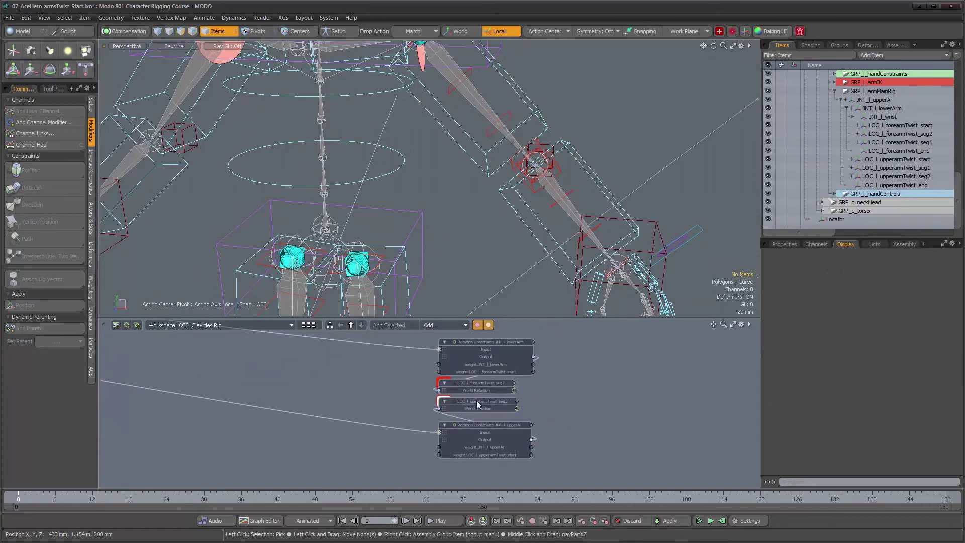
Place the LOC_l_forearmTwist_seg2 and LOC_l_upperarmTwist_seg2 nodes to the right of their rotation constraint nodes.
drag(477, 400, 648, 442)
drag(476, 383, 635, 354)
drag(650, 441, 643, 429)
scroll(652, 397, up, 2)
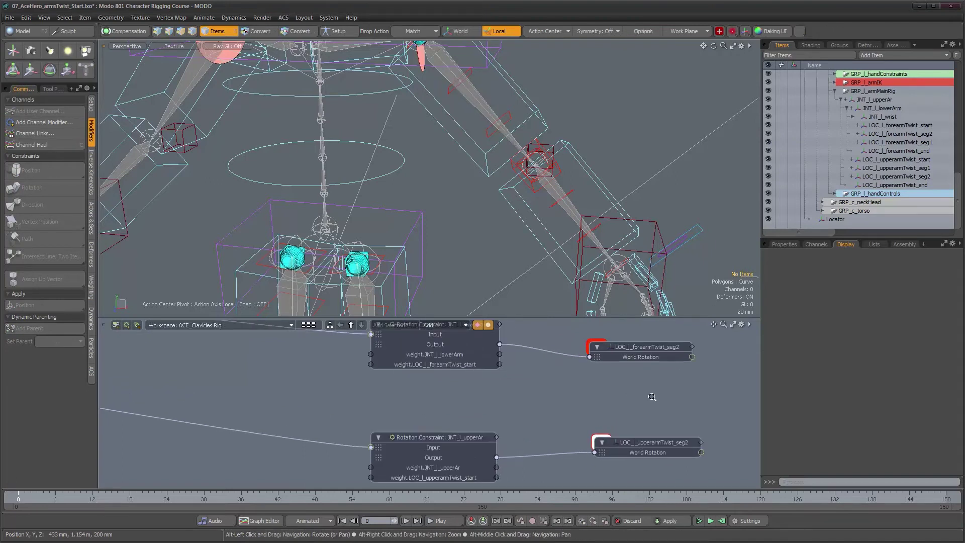
alt+drag(572, 400, 678, 412)
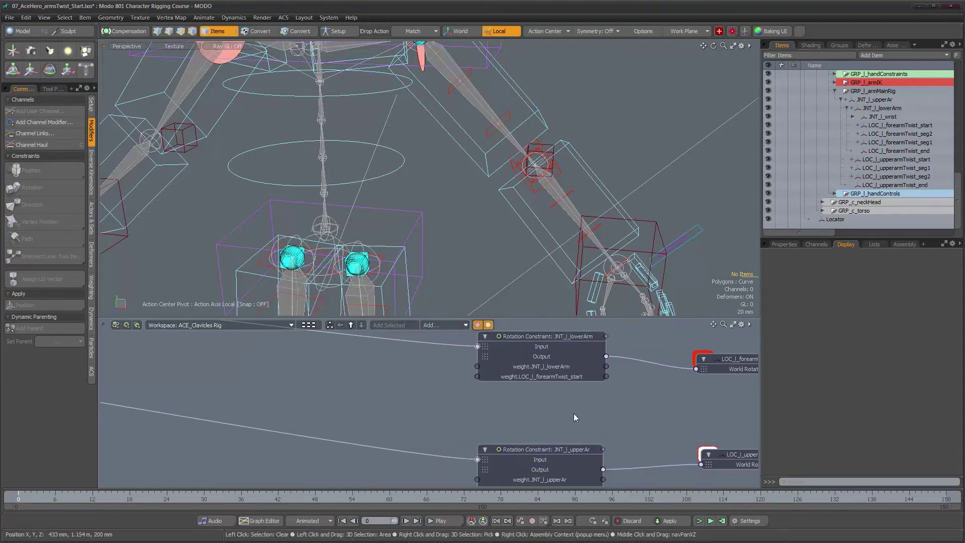
mouse_move(549, 395)
alt+mouse_down()
mouse_move(547, 441)
mouse_move(544, 412)
alt+mouse_up()
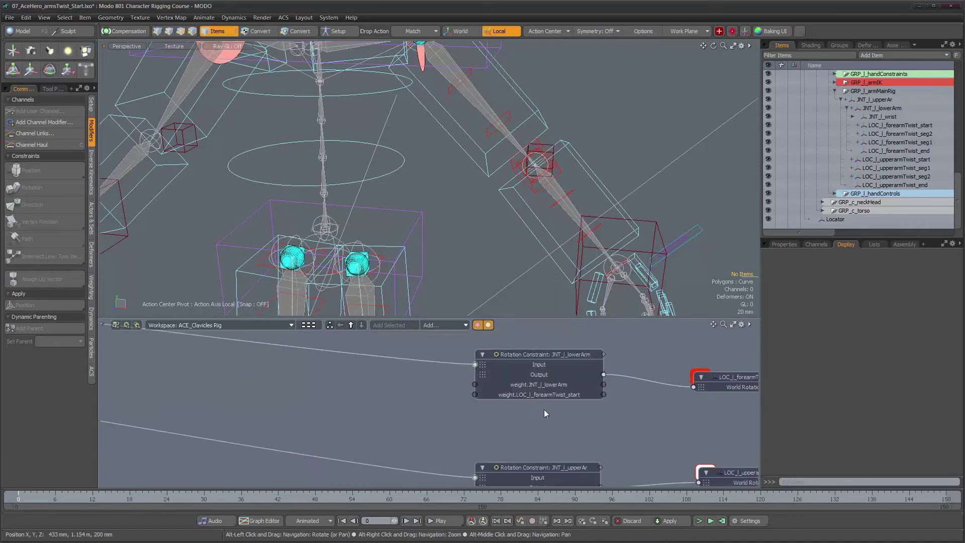
Reorder the node pairs so the JNT_l_upperAr constraint and its locator sit above the JNT_l_lowerArm constraint and its locator.
alt+right_drag(545, 411, 474, 410)
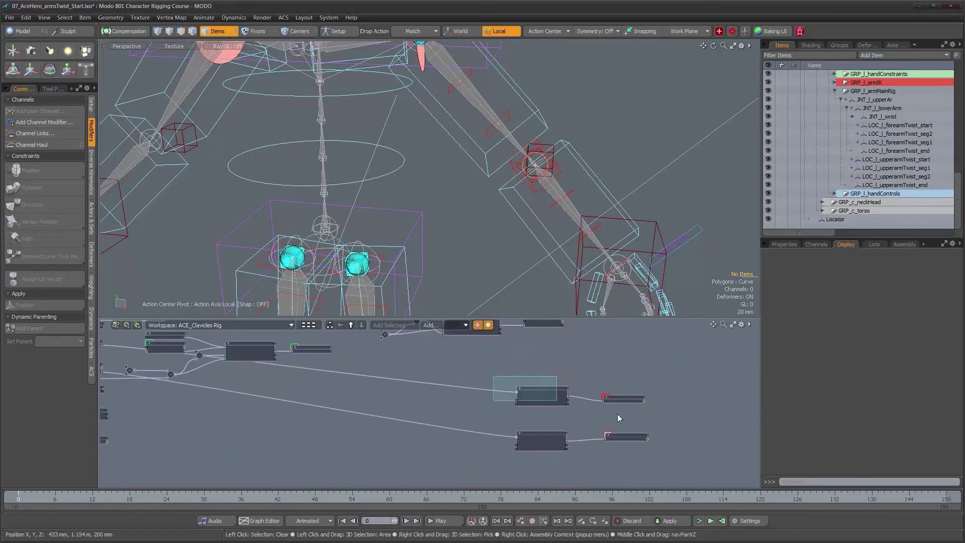
click(627, 400)
drag(624, 408, 599, 401)
alt+right_drag(598, 401, 634, 410)
drag(524, 406, 528, 403)
click(588, 398)
mouse_move(624, 416)
mouse_down()
mouse_move(628, 409)
mouse_move(612, 410)
mouse_up()
drag(626, 363, 612, 364)
alt+right_drag(483, 391, 510, 391)
alt+drag(436, 379, 509, 385)
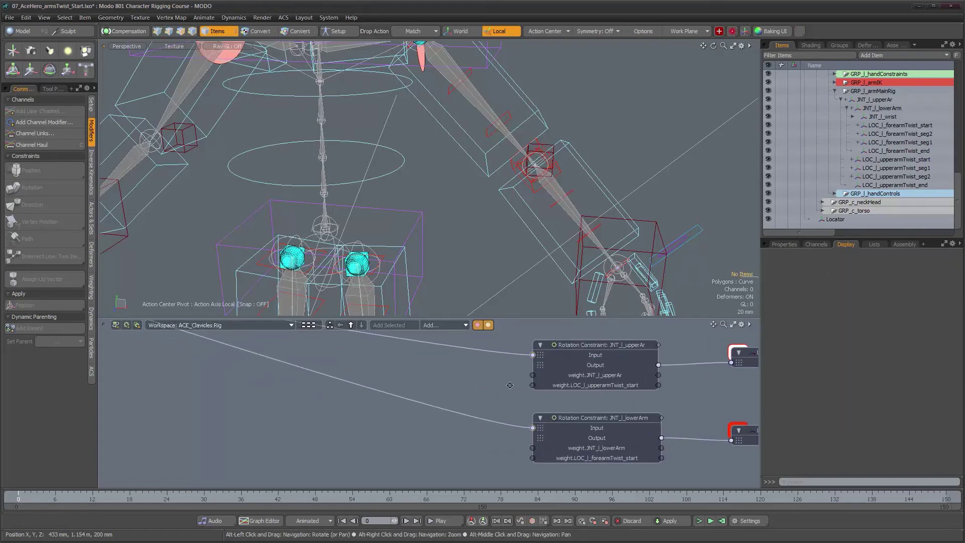
Add a Basic Math channel modifier left of the rotation constraints and duplicate it twice, spacing the nodes apart.
click(427, 325)
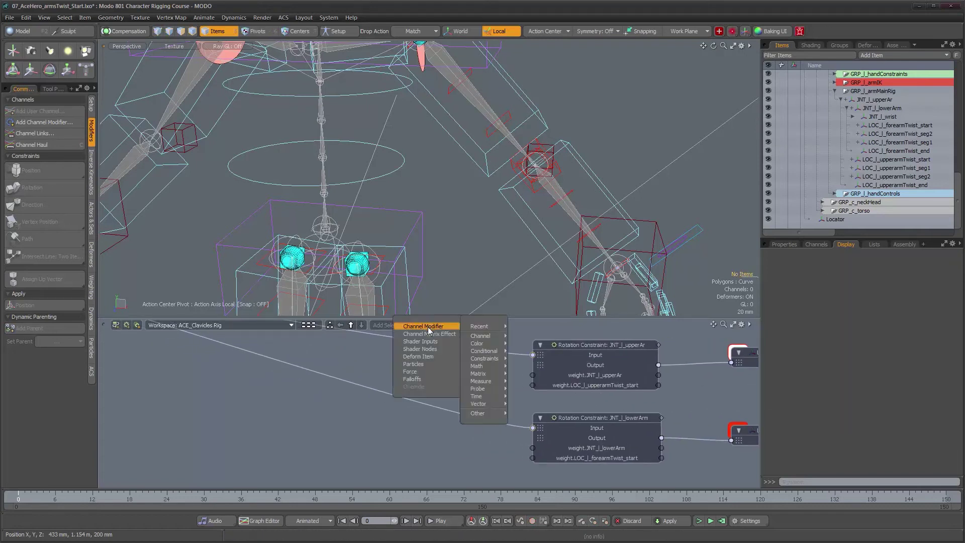
mouse_move(468, 329)
click(527, 325)
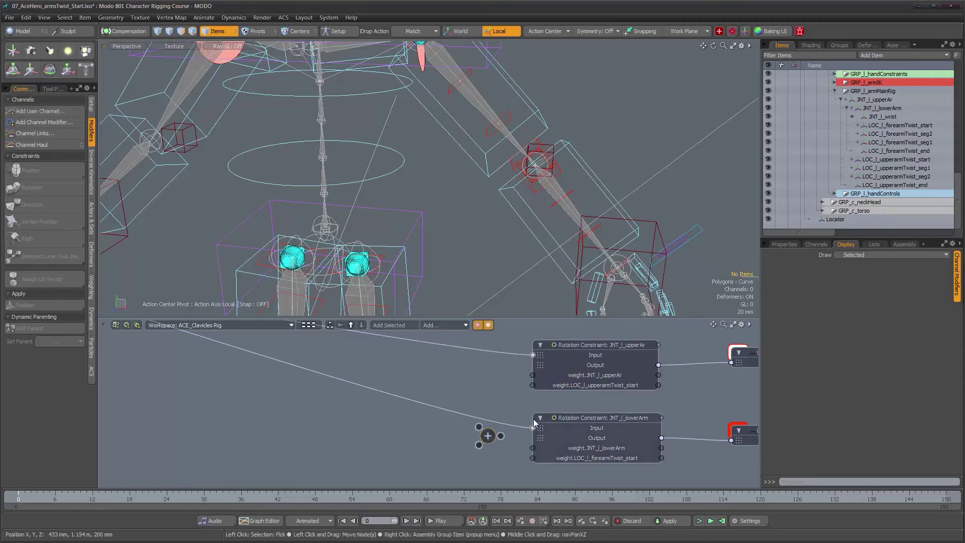
drag(485, 439, 375, 359)
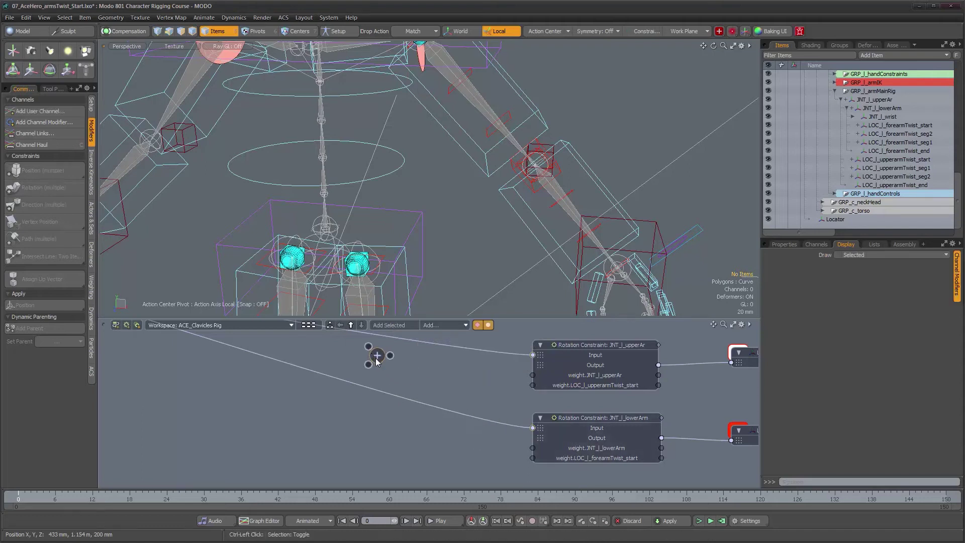
key(ctrl+d)
mouse_move(427, 401)
mouse_down()
mouse_move(391, 429)
mouse_move(373, 426)
mouse_move(426, 418)
mouse_move(425, 385)
mouse_up()
key(ctrl+d)
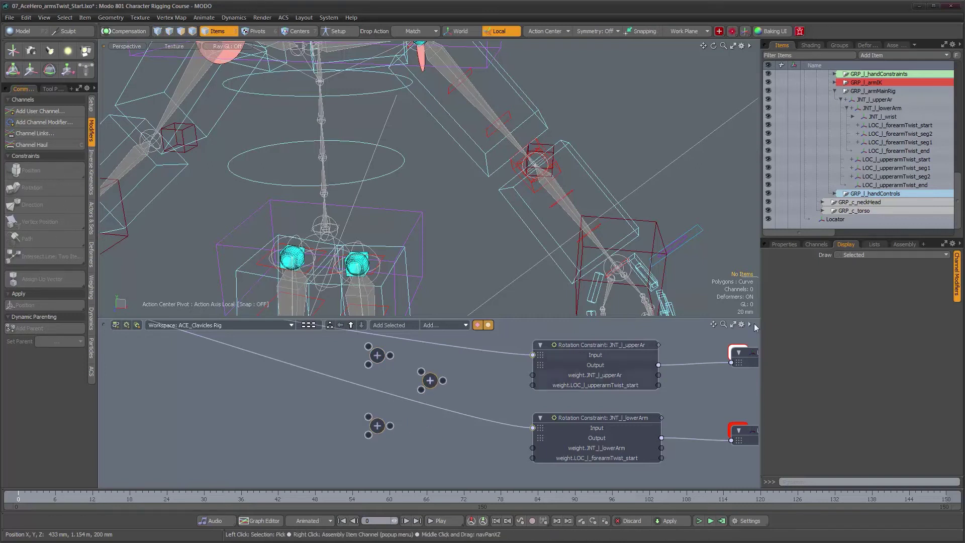
Set the middle math node to Subtract with Value A 1.0 and duplicate it for the lower arm constraint.
click(792, 245)
click(857, 255)
click(855, 263)
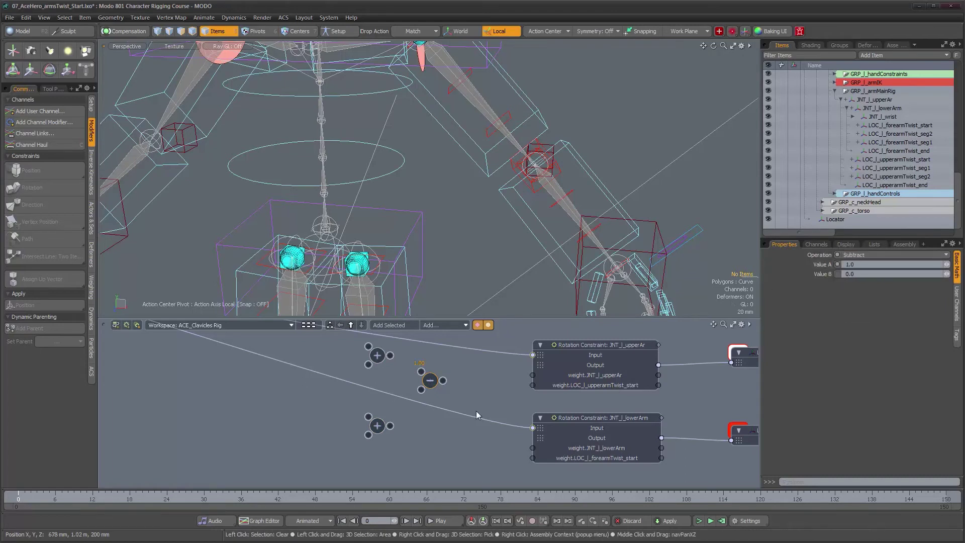
drag(476, 377, 445, 439)
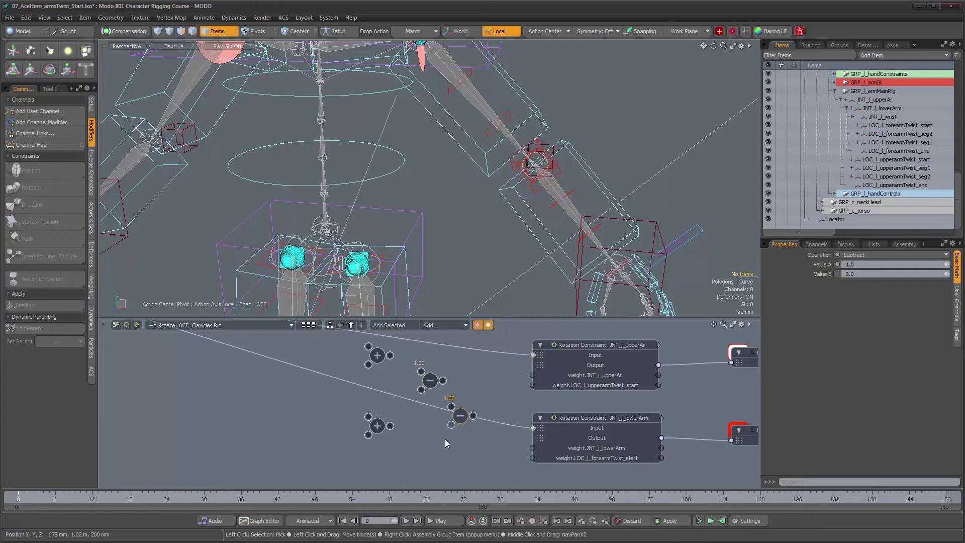
Connect the output of each Add math node to Value B of its neighbouring Subtract node.
drag(390, 426, 437, 455)
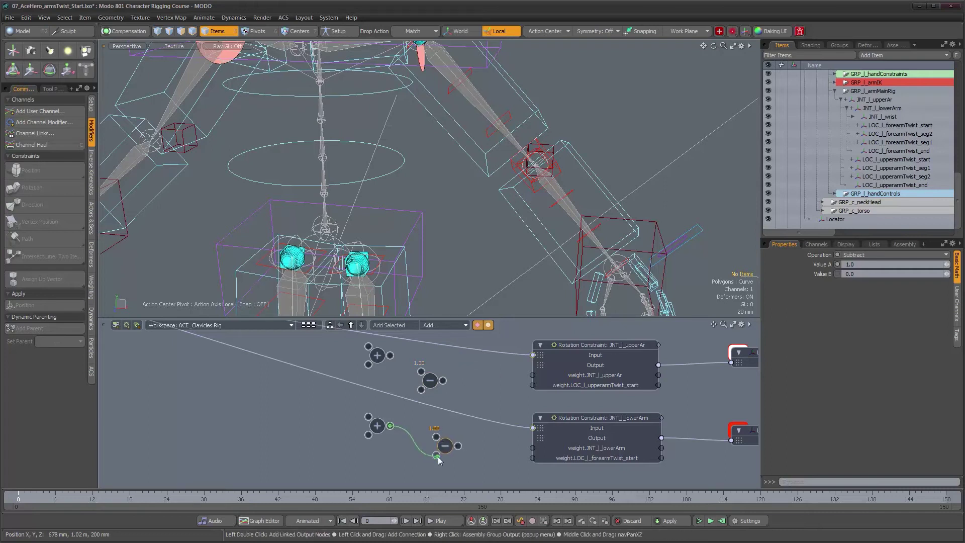
drag(390, 355, 421, 390)
middle_drag(366, 357, 437, 378)
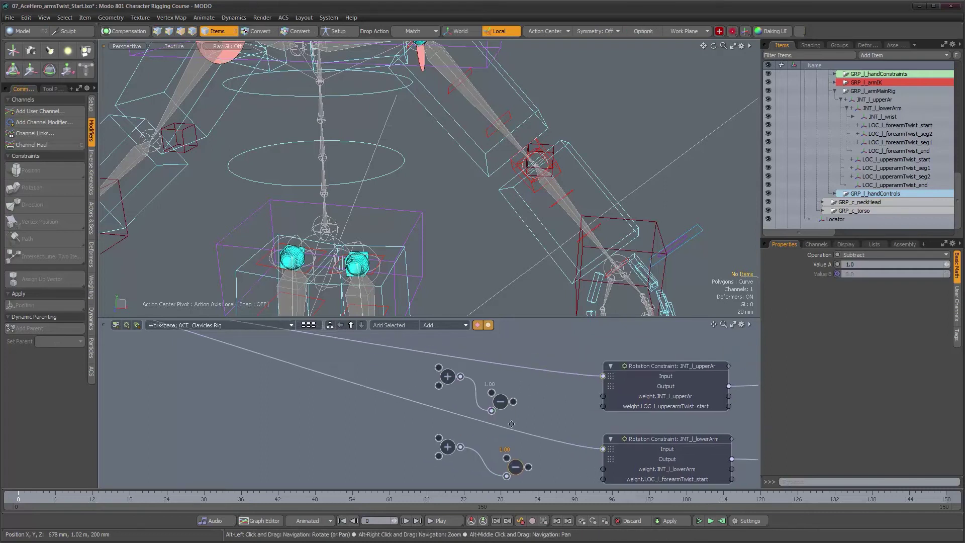
Rename the upper Add math node UTI_l_upperarmTwistBias.
click(446, 377)
right_click(446, 379)
click(479, 388)
text(UTI_l_upperarm)
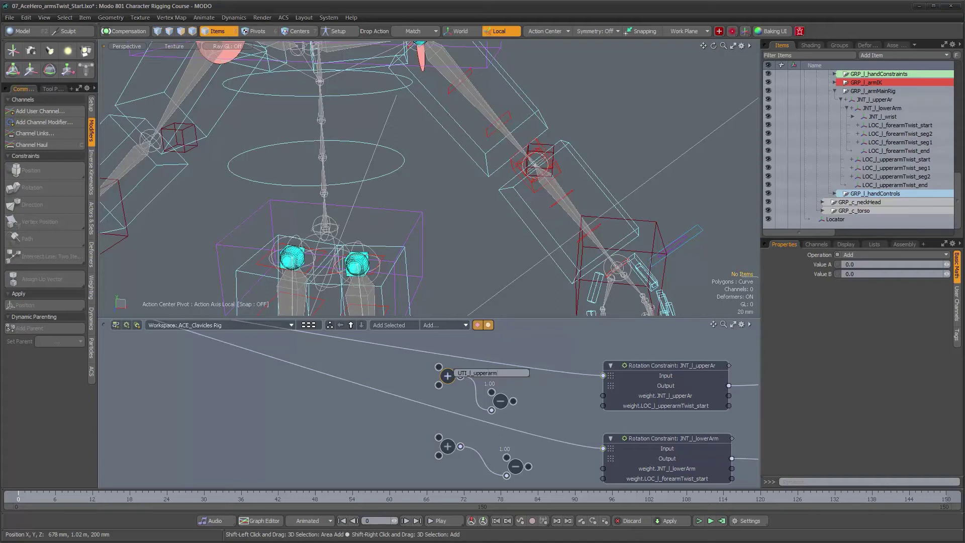
text(stBia)
key(Return)
Rename the lower Add math node UTI_l_lowerarmTwistBias.
right_click(446, 449)
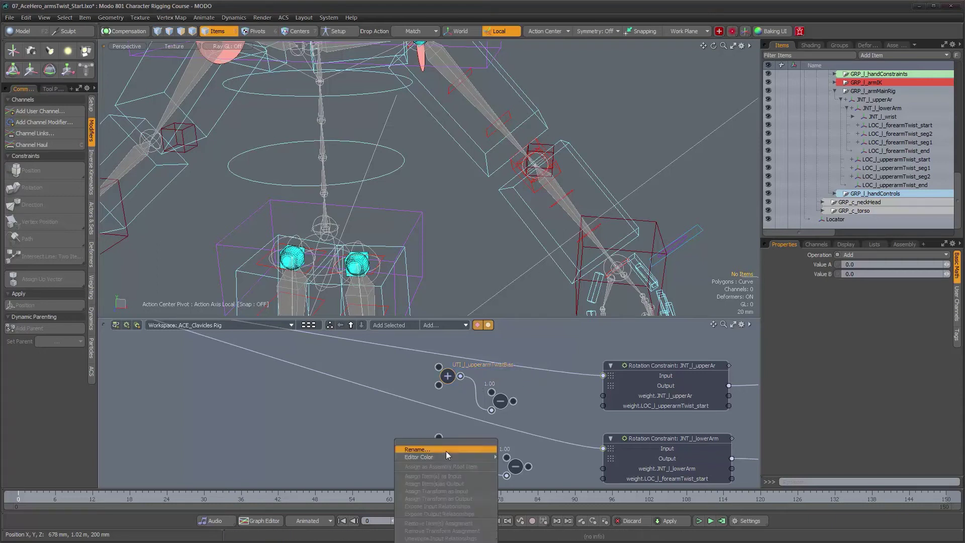
click(446, 451)
text(UTI_l_lowerarmTwistBias)
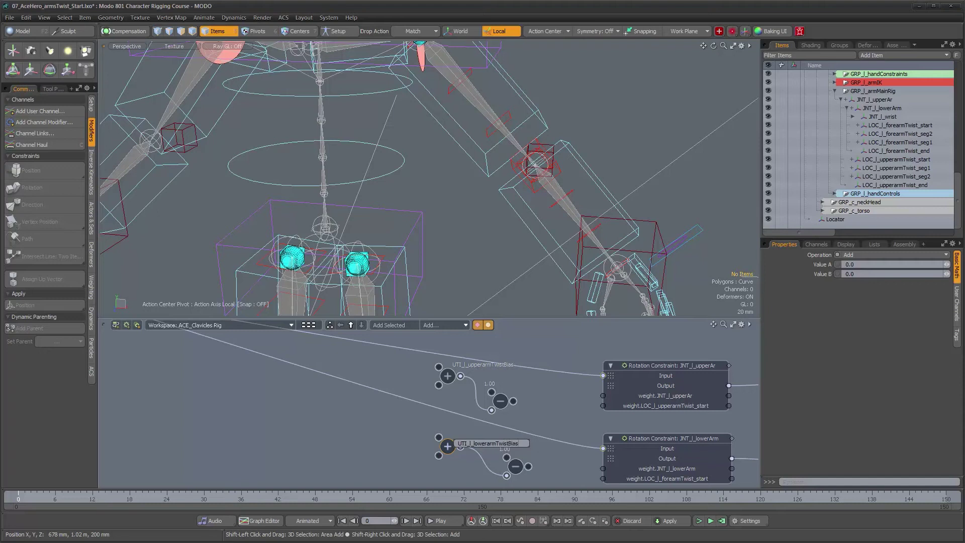
key(Return)
Set Value A to 0.5 on both the lower arm and upper arm twist bias Add nodes.
alt+drag(524, 430, 494, 407)
scroll(494, 407, down, 1)
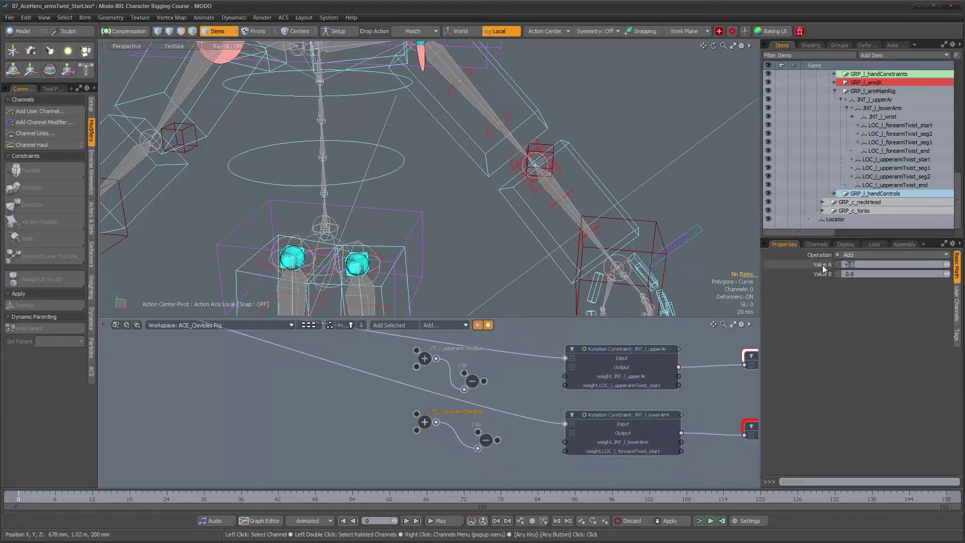
click(426, 358)
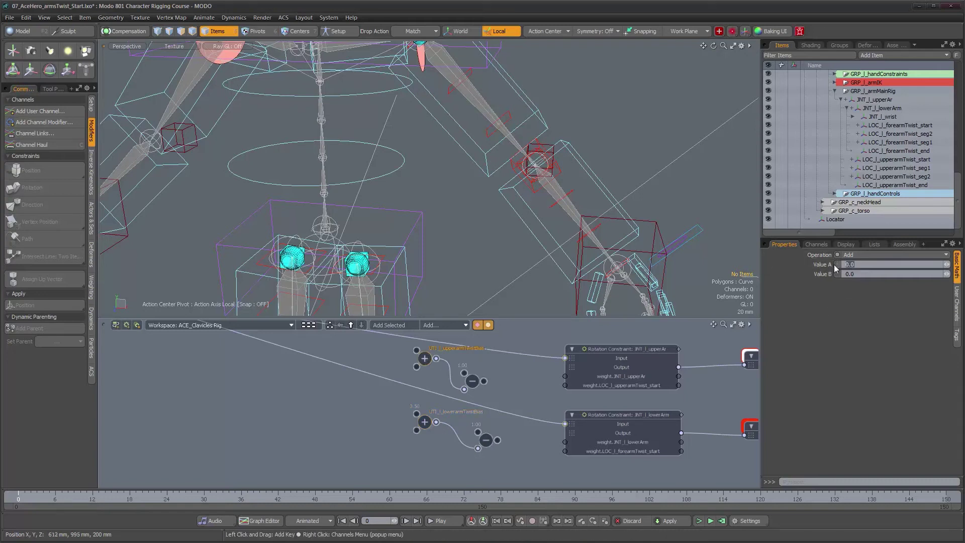
Connect each Add node's output to its constraint's JNT weight and each Subtract node's output to the twist start locator weight.
scroll(518, 427, up, 3)
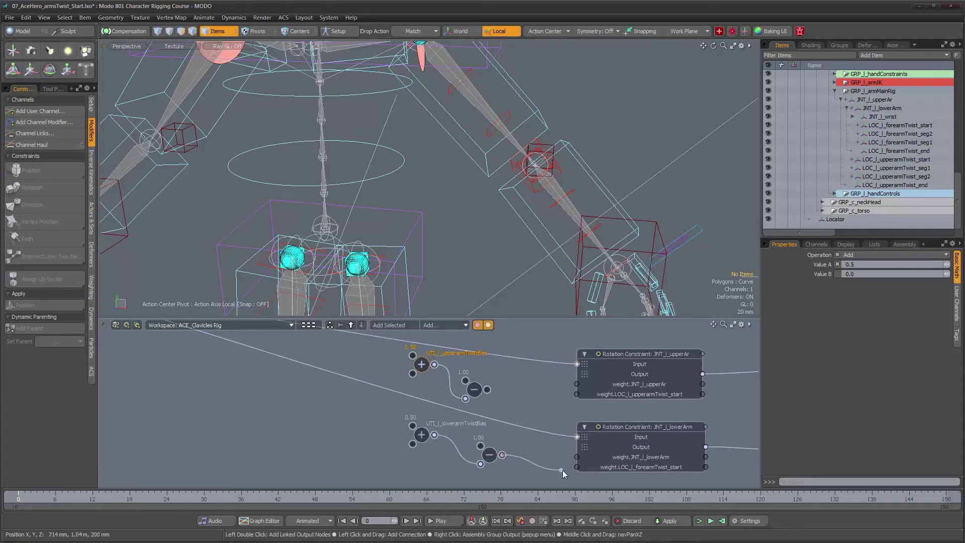
drag(578, 469, 577, 467)
drag(576, 397, 577, 394)
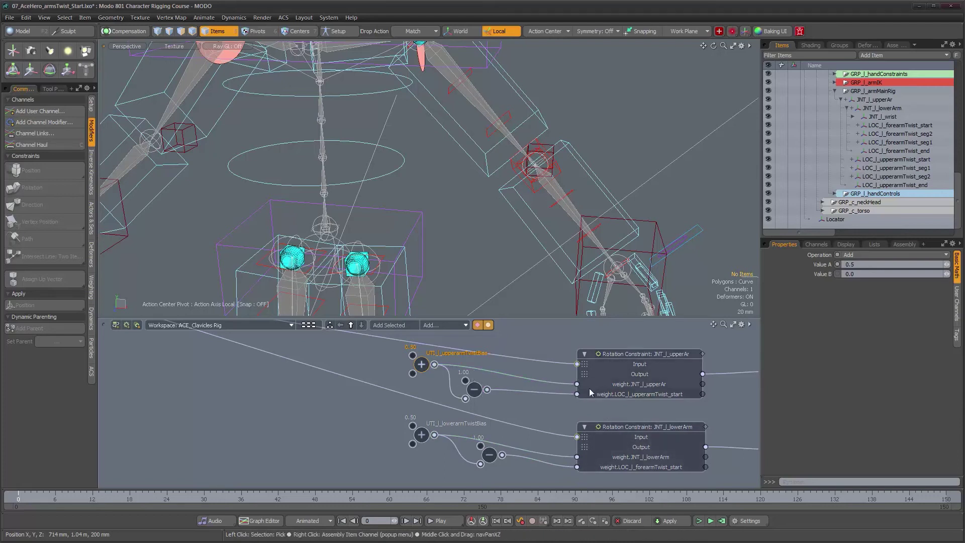
Rename the unnamed upper arm up-vector locator UPV_l_upperarmTwist.
scroll(566, 412, down, 6)
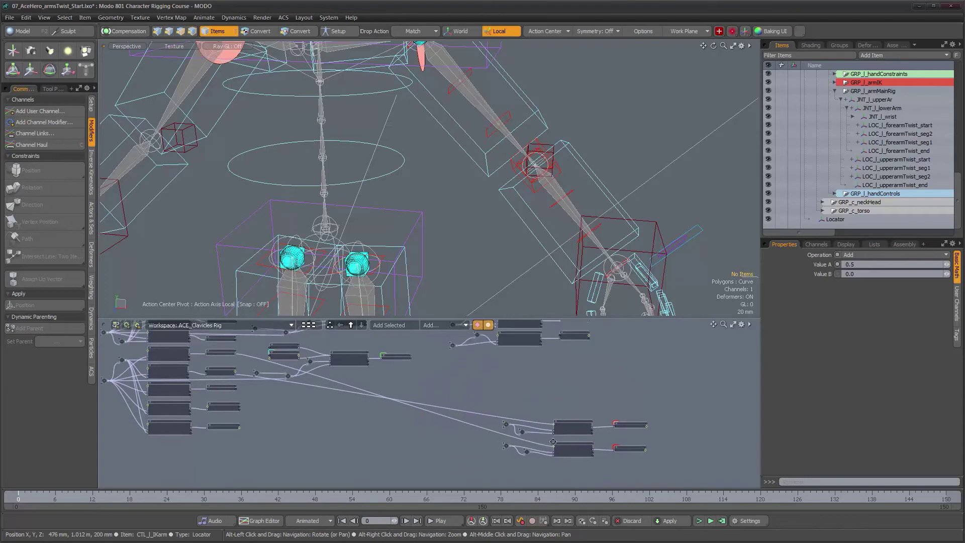
scroll(545, 224, down, 8)
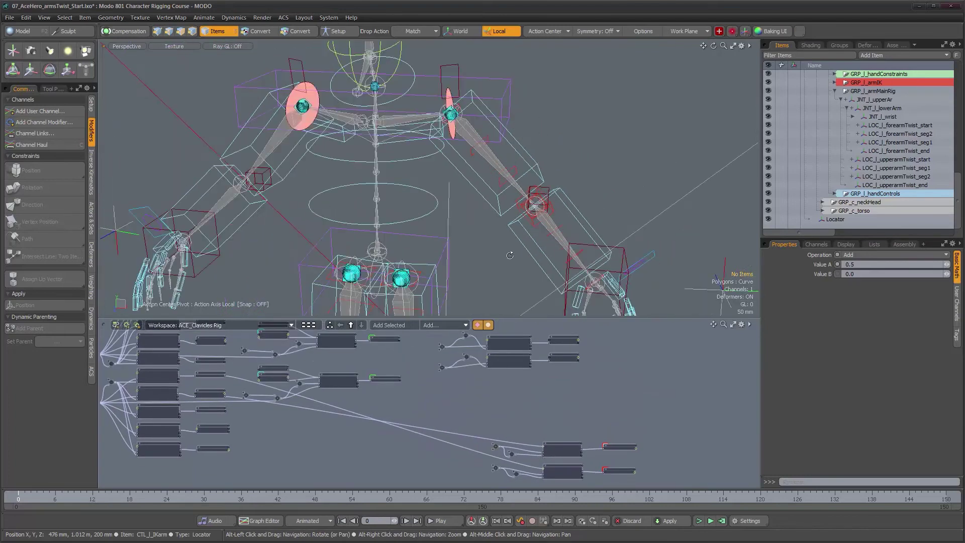
alt+drag(548, 210, 495, 211)
scroll(449, 237, down, 4)
click(313, 219)
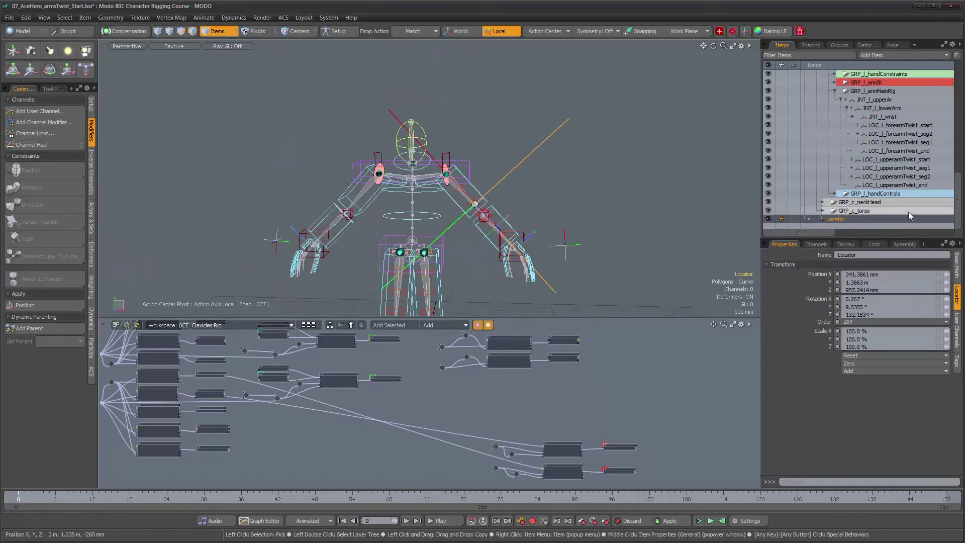
click(881, 221)
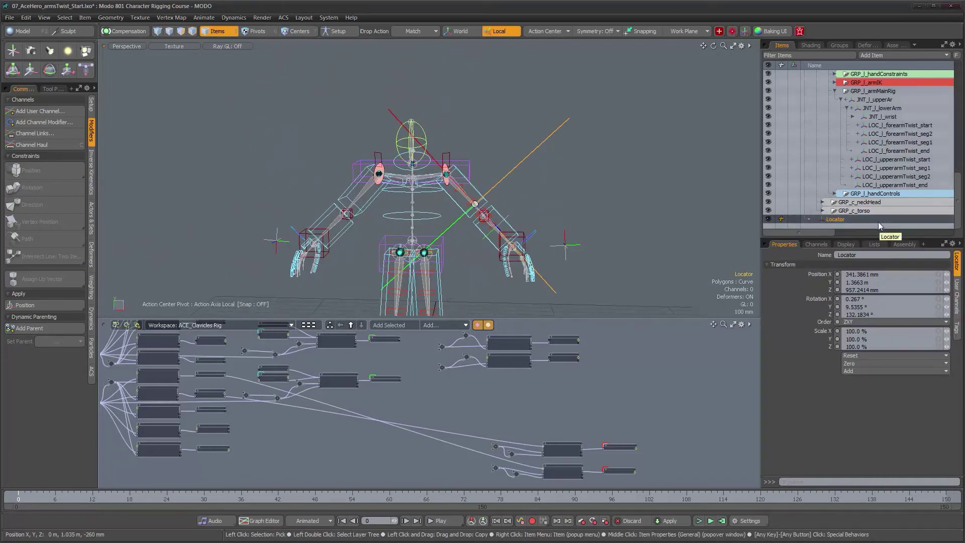
double_click(834, 219)
text(UPV_l_upperarmTwsai)
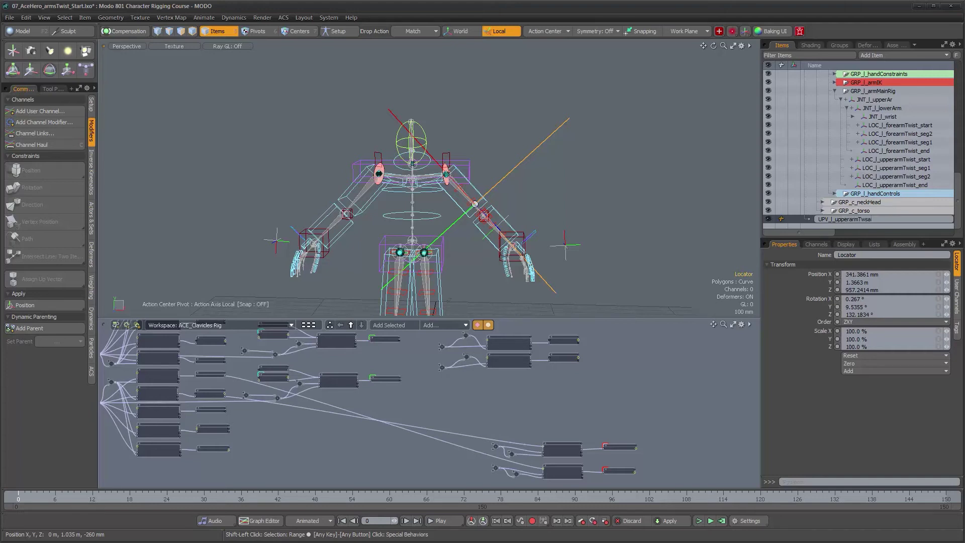
text(st)
key(Return)
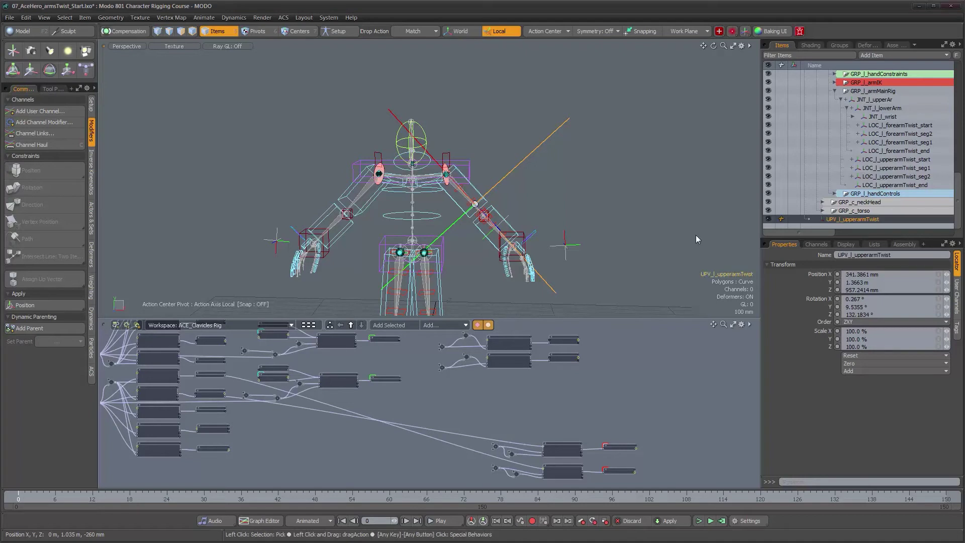
Parent UPV_l_upperarmTwist in place under the spine joint JNT_c_spine05 with Compensation enabled.
alt+drag(573, 241, 538, 244)
scroll(505, 223, up, 6)
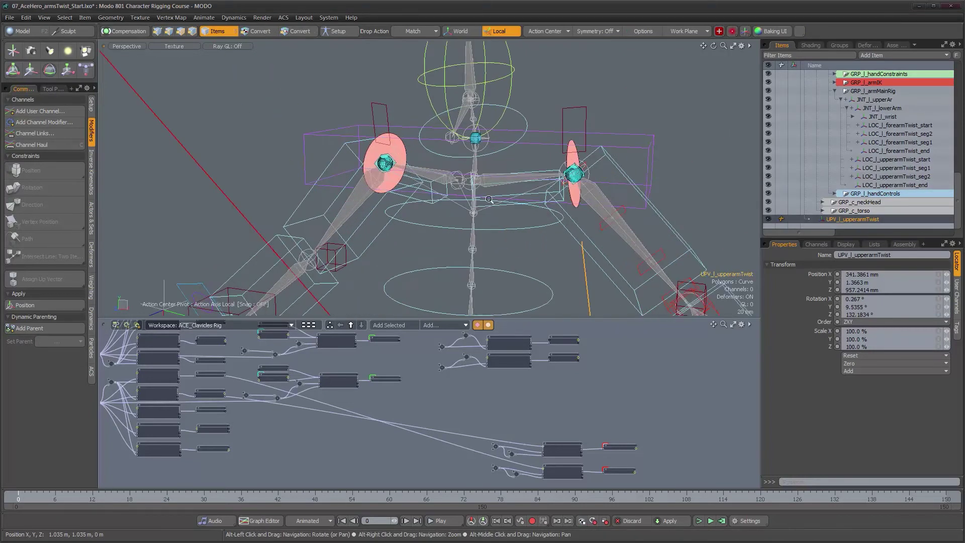
scroll(497, 219, up, 2)
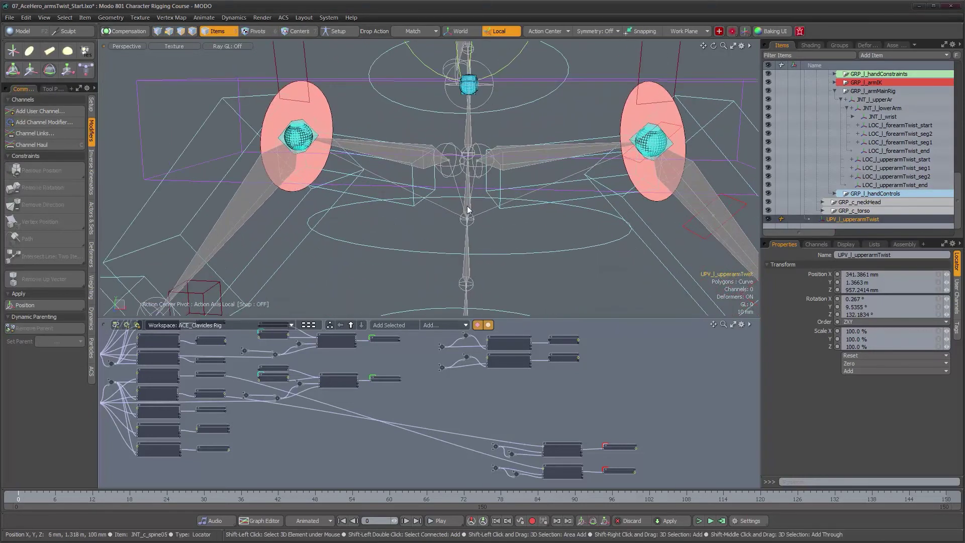
shift+click(467, 219)
scroll(464, 235, down, 8)
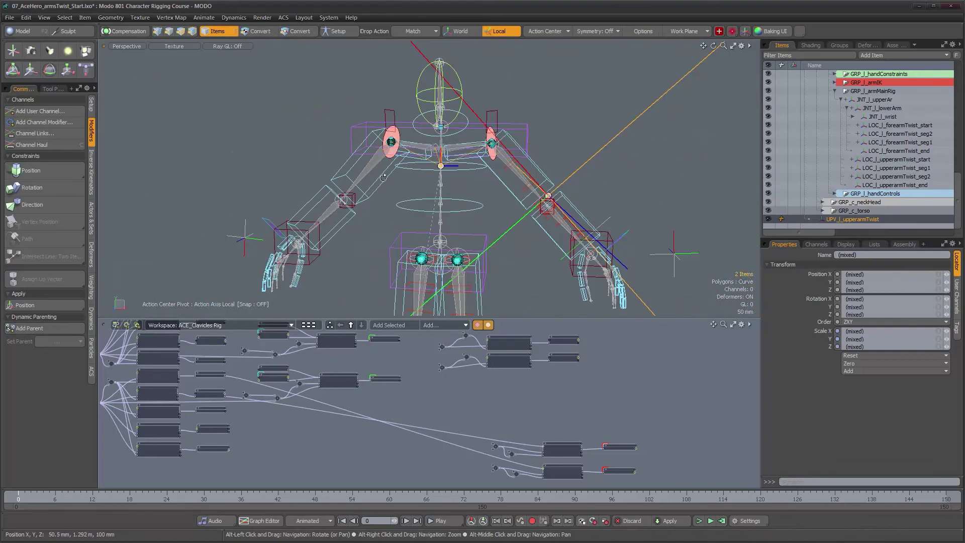
click(113, 32)
click(91, 104)
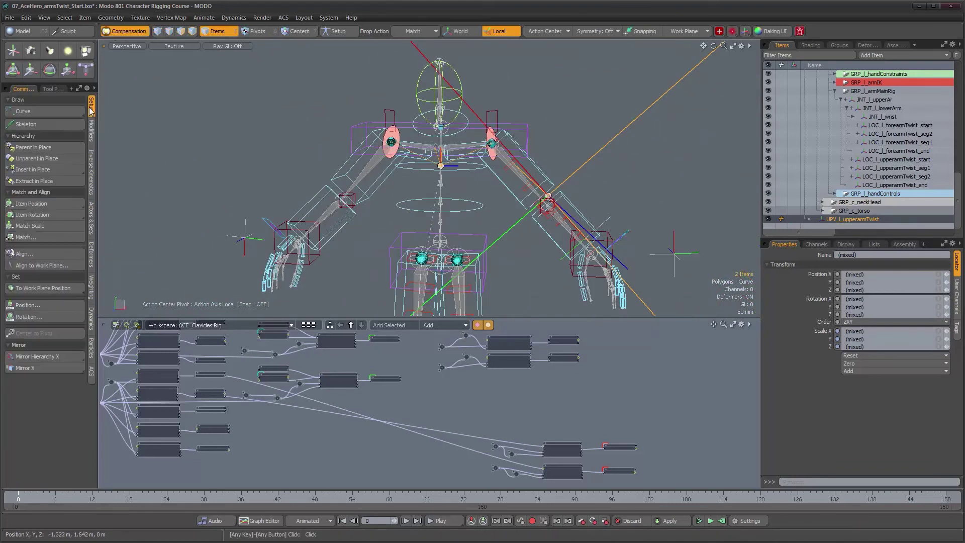
click(62, 147)
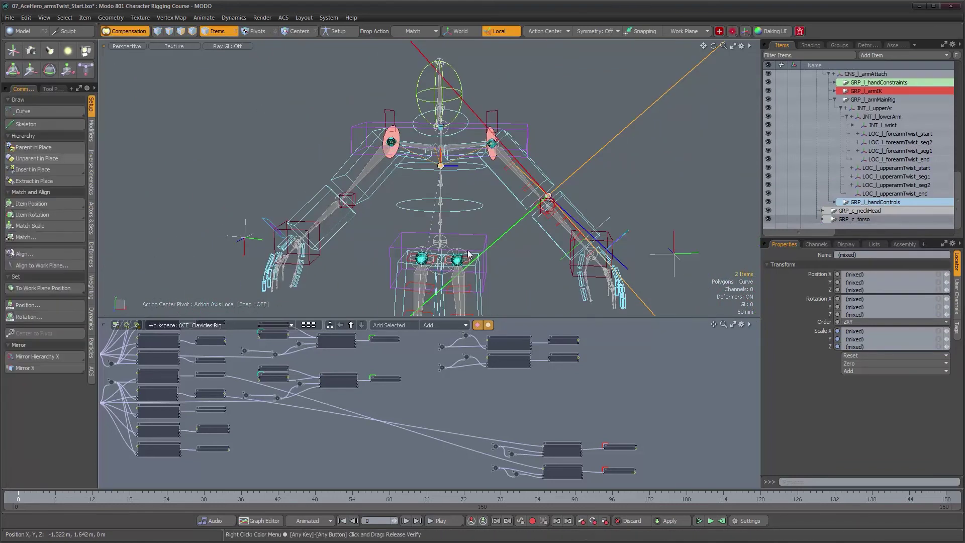
Set the display size of the UPV_l_upperarmTwist locator to 0.1, leaving nothing selected.
click(846, 244)
alt+drag(427, 181, 285, 178)
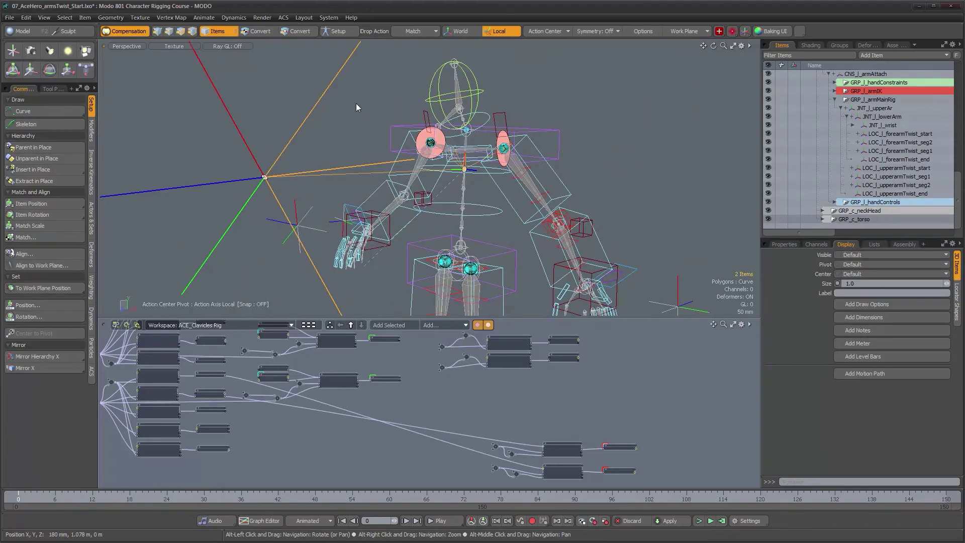
click(282, 176)
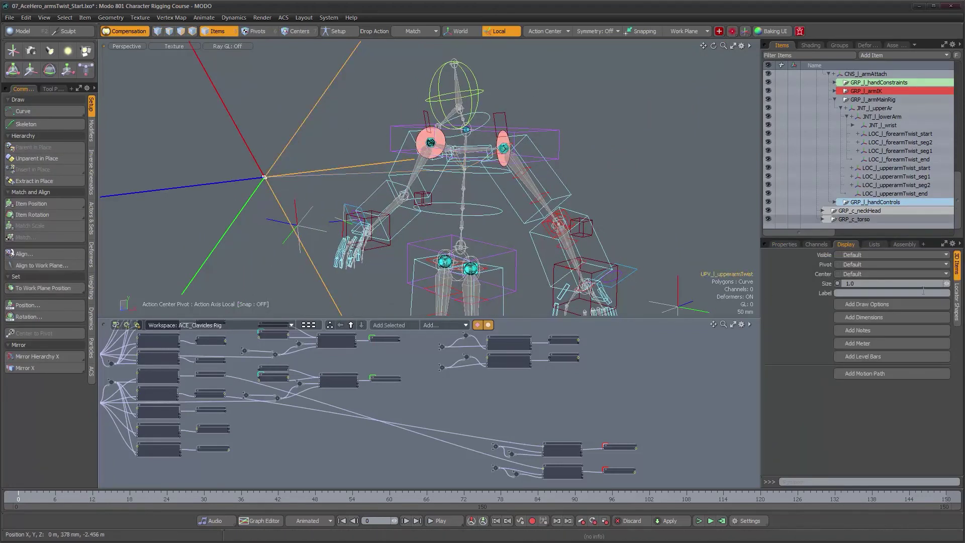
drag(947, 284, 930, 284)
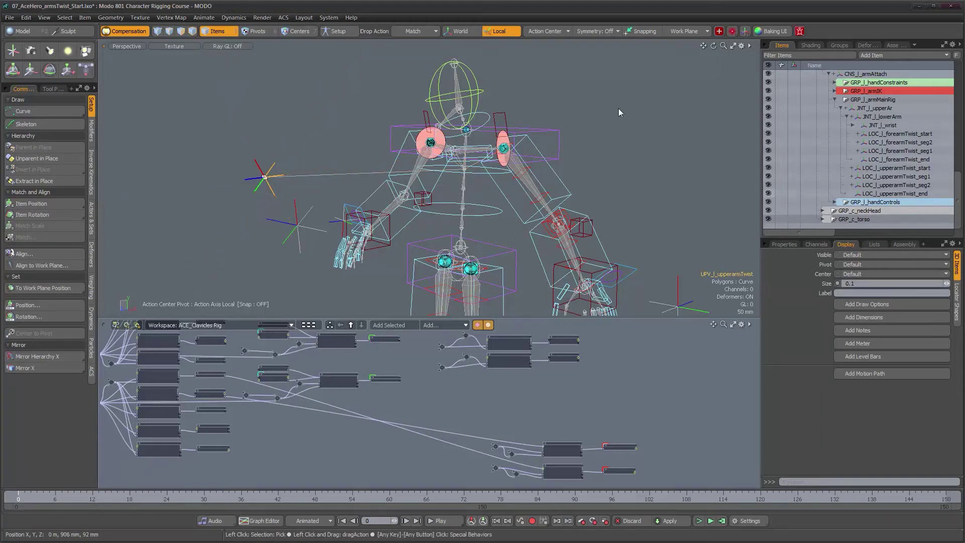
alt+drag(586, 142, 535, 203)
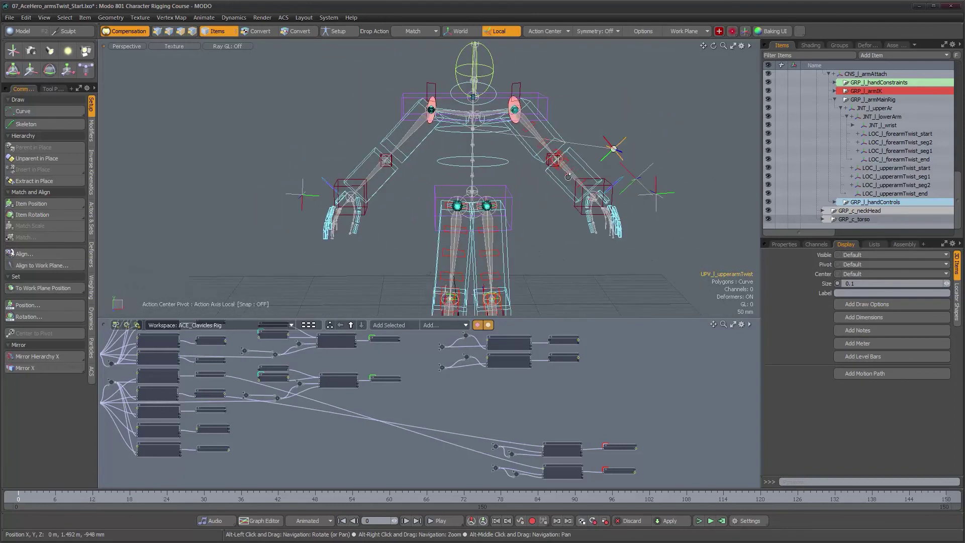
click(535, 203)
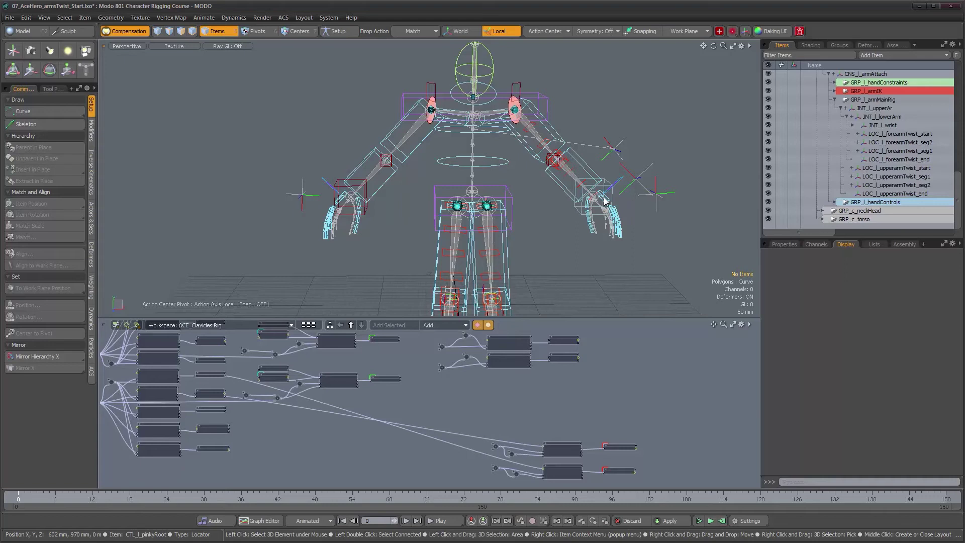
Examine the arm rig and the twist bias and rotation constraint nodes of both arms in the finished arms twist scene.
alt+drag(557, 130, 437, 167)
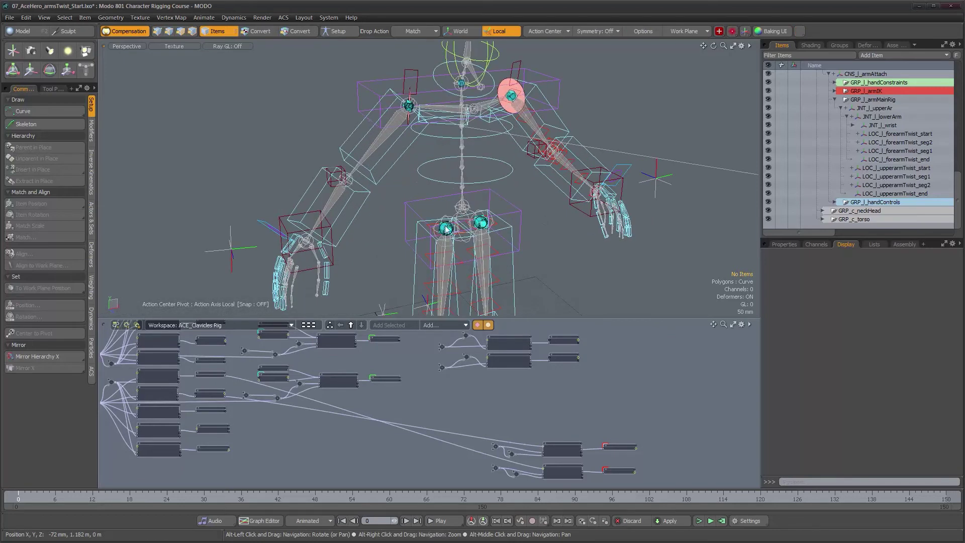
alt+drag(575, 294, 575, 261)
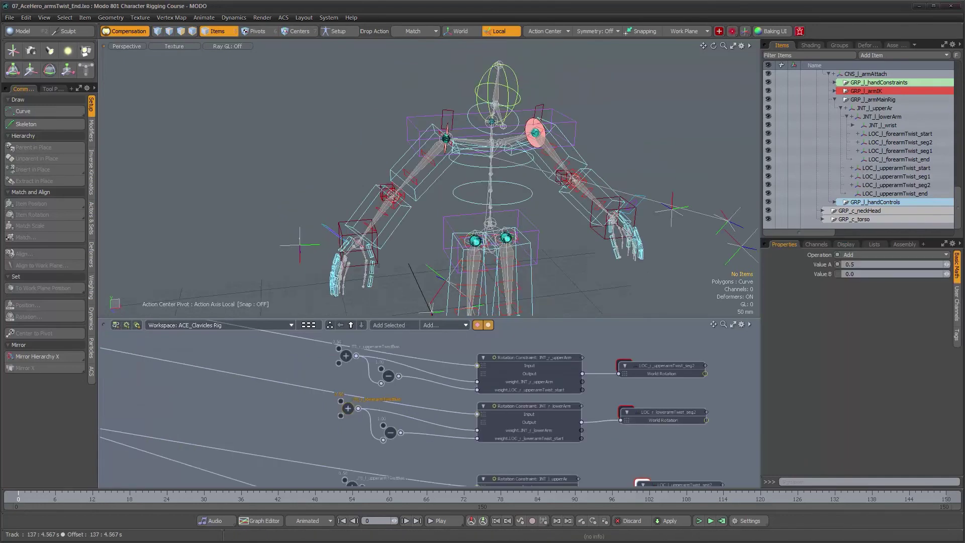
alt+drag(565, 407, 561, 397)
alt+drag(474, 226, 437, 203)
alt+right_drag(438, 202, 463, 203)
mouse_move(545, 455)
alt+mouse_down()
mouse_move(546, 497)
mouse_move(530, 416)
mouse_move(533, 467)
alt+mouse_up()
scroll(531, 413, down, 2)
alt+drag(532, 414, 510, 357)
alt+drag(391, 339, 423, 385)
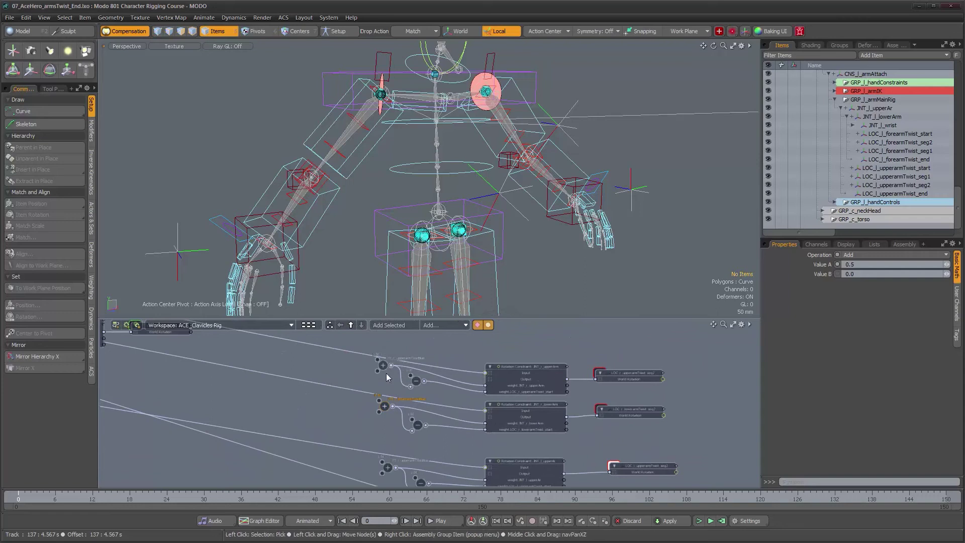
alt+drag(438, 440, 455, 419)
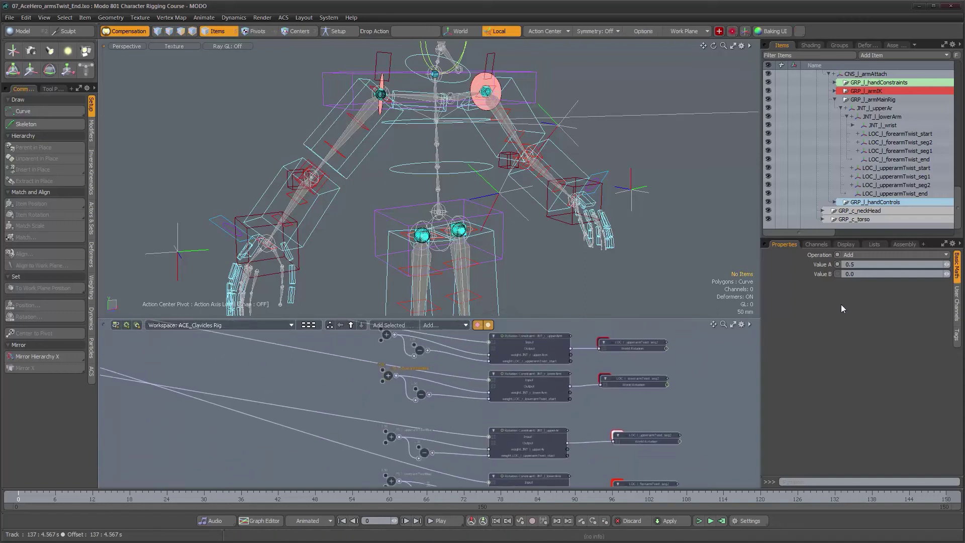
Inspect the twist segment locators along both arms of the finished rig from several angles.
alt+drag(390, 191, 431, 207)
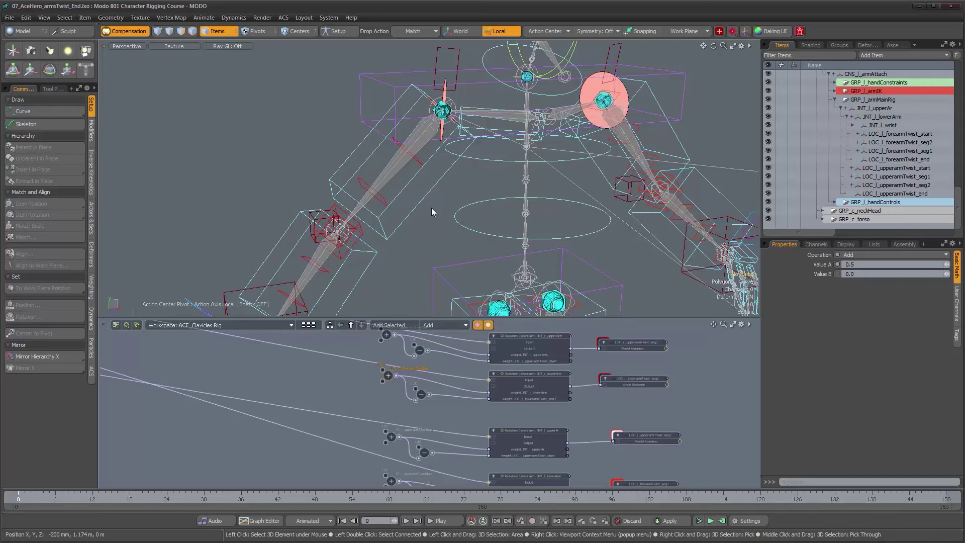
alt+drag(435, 196, 458, 190)
alt+middle_drag(458, 190, 456, 191)
alt+drag(433, 189, 453, 197)
mouse_move(453, 197)
alt+right_down()
mouse_move(475, 203)
mouse_move(453, 203)
alt+right_up()
alt+middle_drag(453, 203, 404, 230)
alt+drag(404, 230, 428, 233)
alt+right_drag(454, 235, 439, 236)
alt+drag(439, 237, 412, 232)
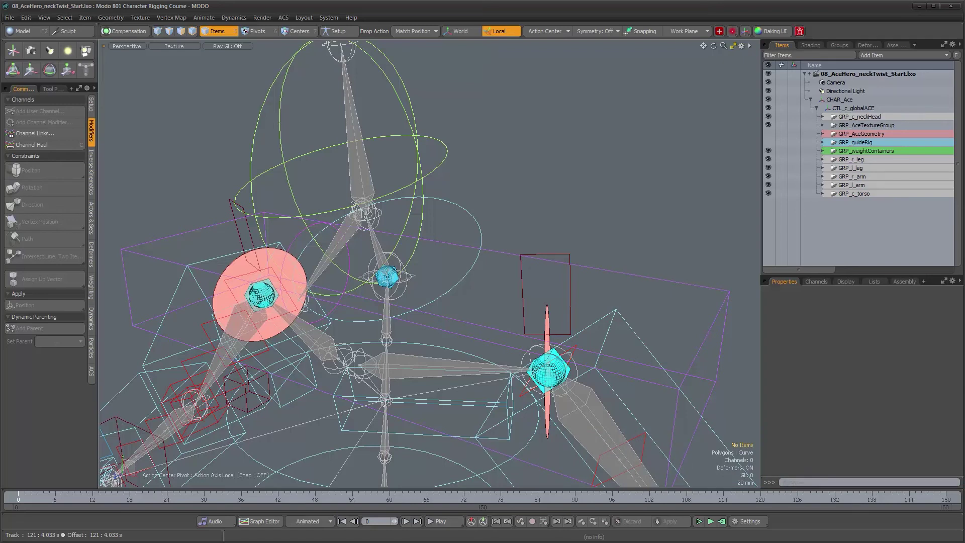
Examine the neck and head joints in the 08_AceHero_neckTwist_Start scene from several angles.
mouse_move(491, 238)
alt+mouse_down()
mouse_move(487, 210)
mouse_move(575, 214)
mouse_move(503, 239)
mouse_move(499, 232)
alt+mouse_up()
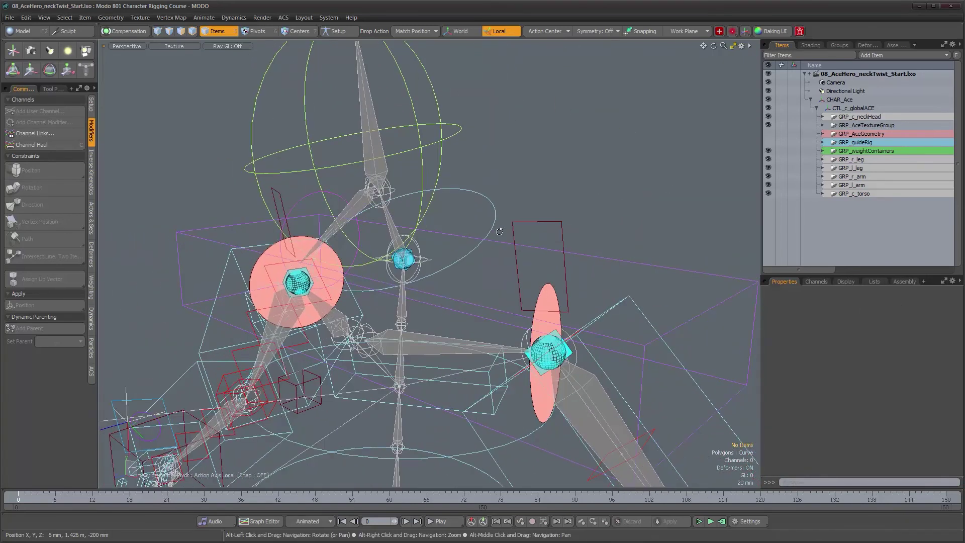
alt+drag(489, 309, 471, 297)
scroll(471, 298, down, 4)
alt+shift+drag(475, 346, 468, 255)
alt+right_drag(468, 255, 508, 275)
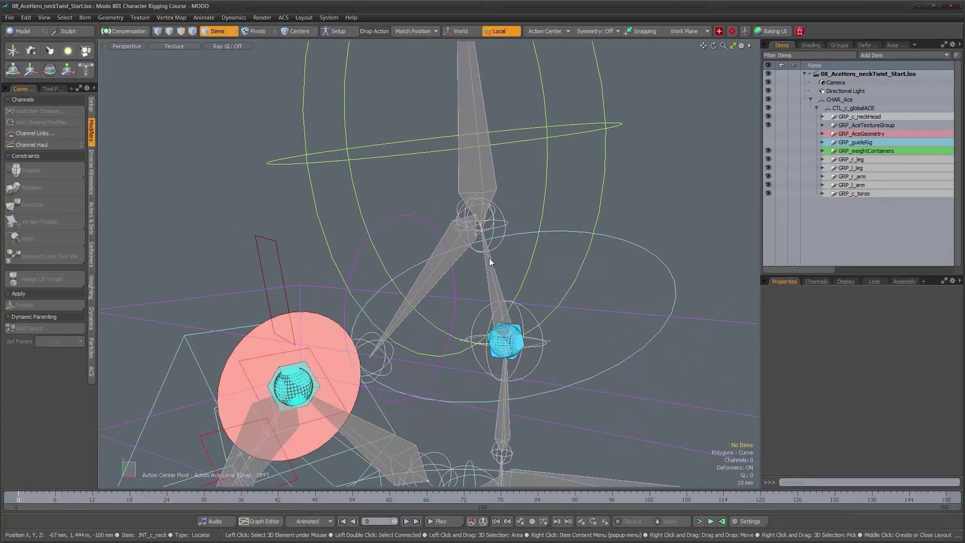
alt+drag(490, 262, 528, 298)
alt+right_drag(528, 298, 513, 302)
alt+drag(514, 302, 525, 274)
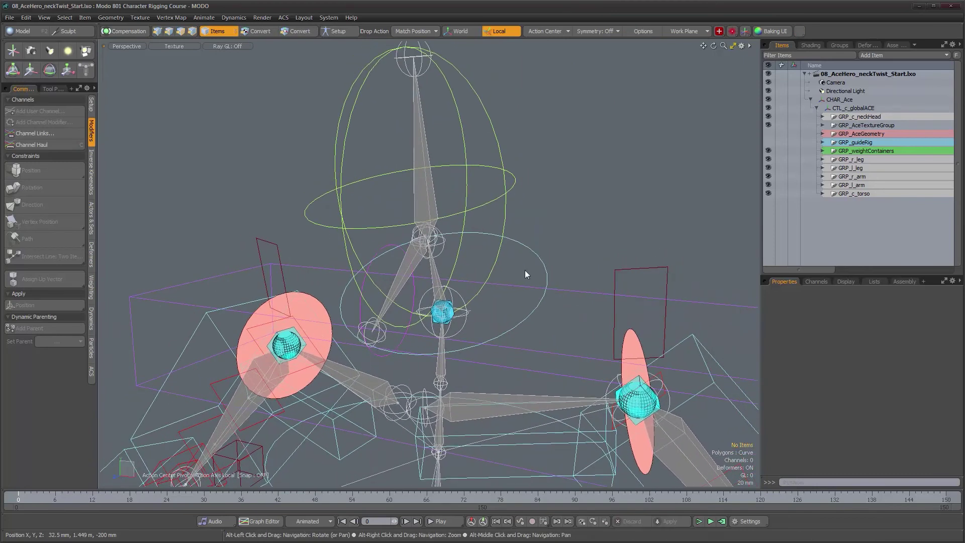
Add a new locator, set the drop action to Match, and match the locator to the joint at the base of the neck.
key(l)
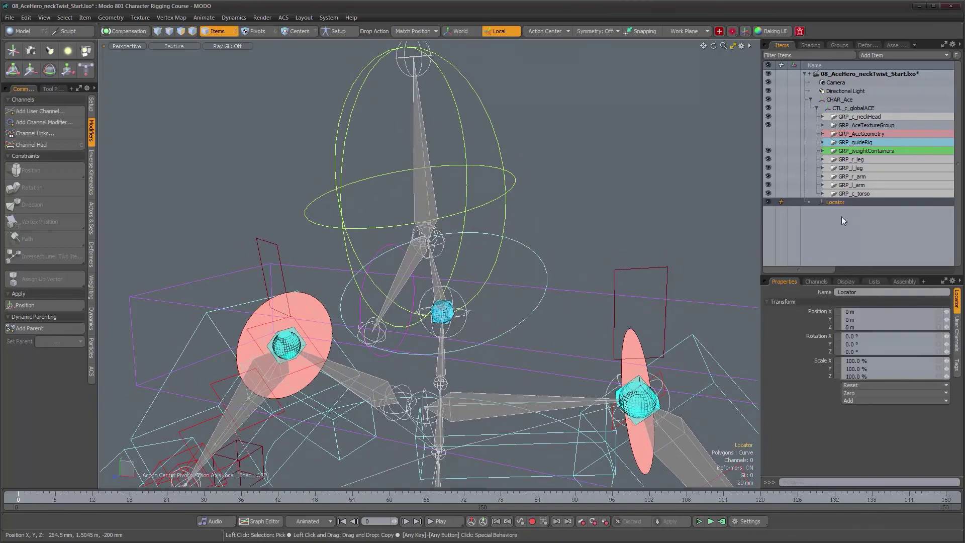
alt+drag(569, 238, 556, 237)
click(413, 30)
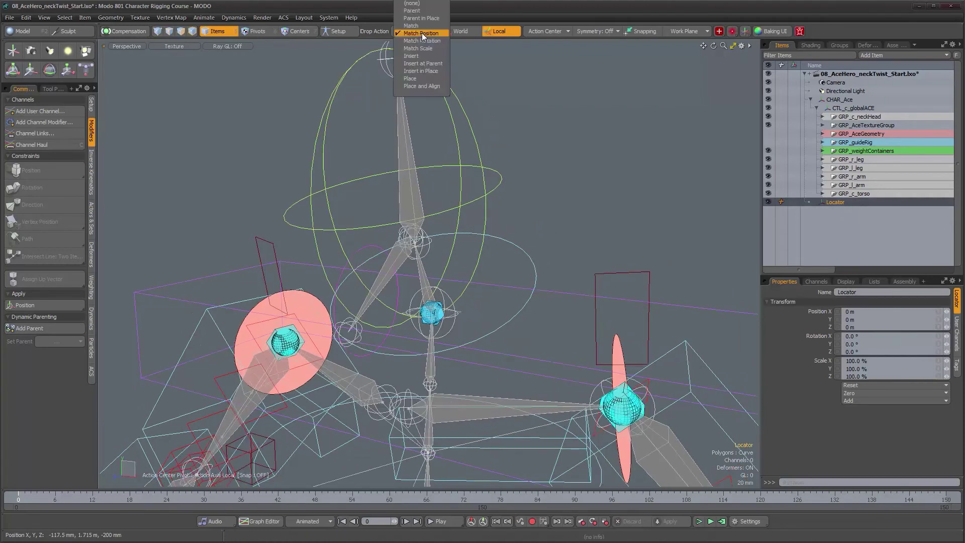
click(421, 25)
alt+drag(432, 186, 798, 191)
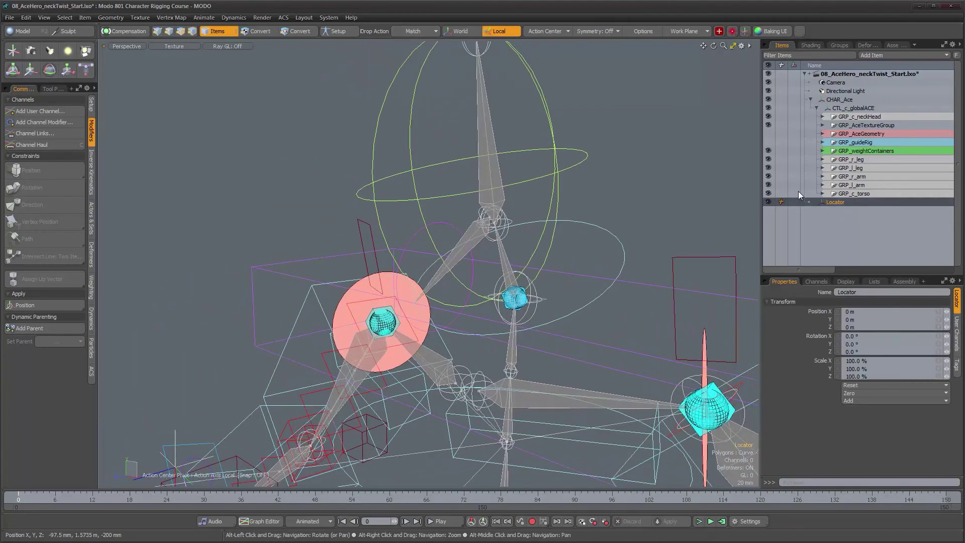
drag(602, 247, 504, 257)
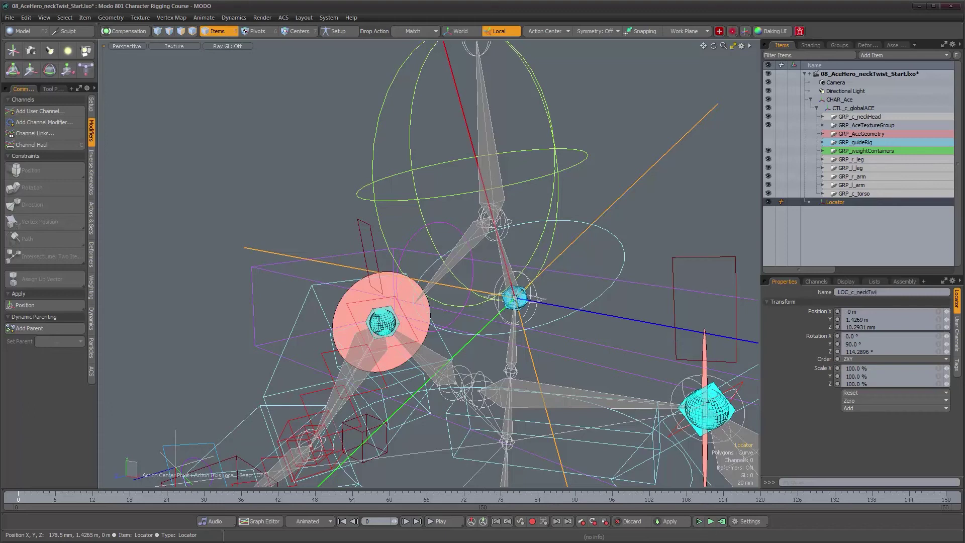
Name the locator LOC_c_neckTwistEnd and give it a custom box shape that replaces the default, sized 23.5 mm on all axes.
key(Return)
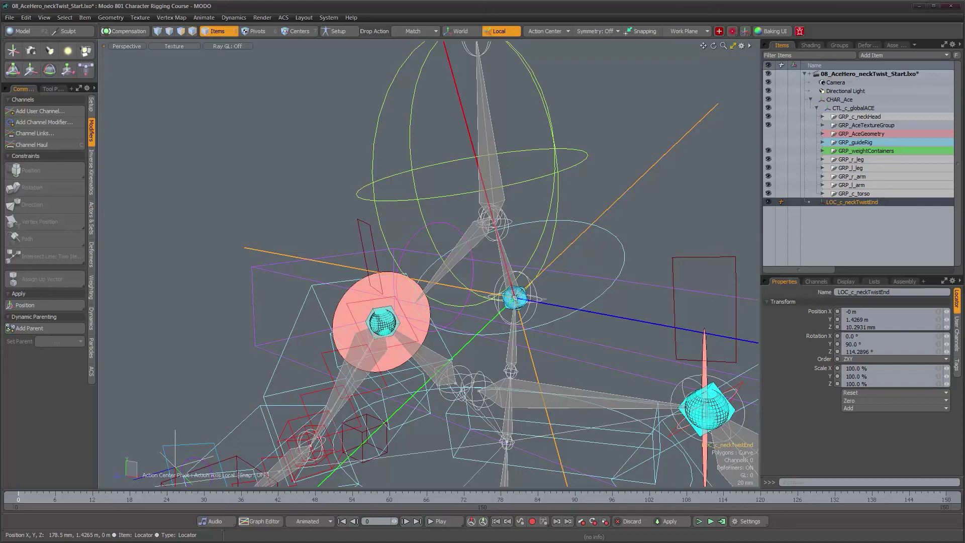
click(847, 281)
click(957, 336)
click(896, 303)
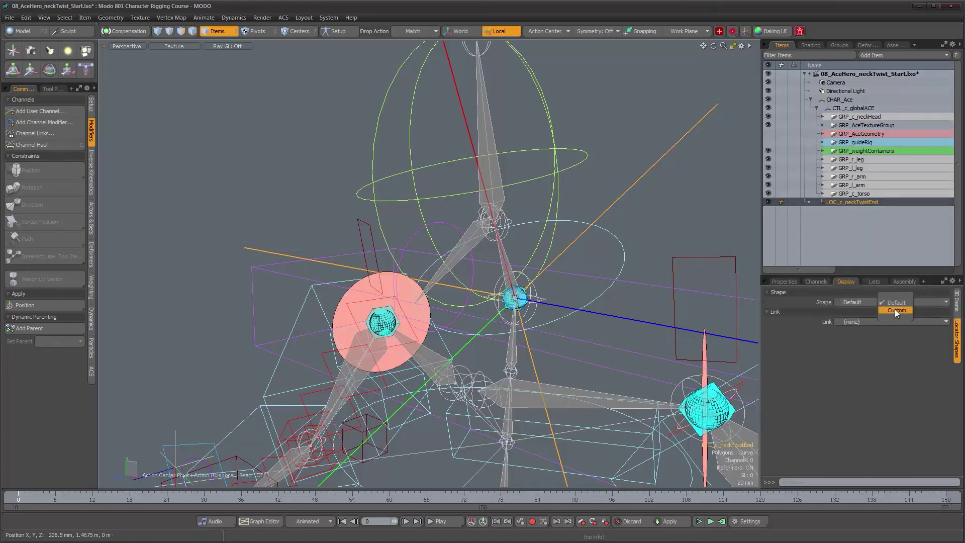
click(895, 309)
click(885, 324)
click(885, 334)
click(845, 343)
right_drag(947, 407, 933, 406)
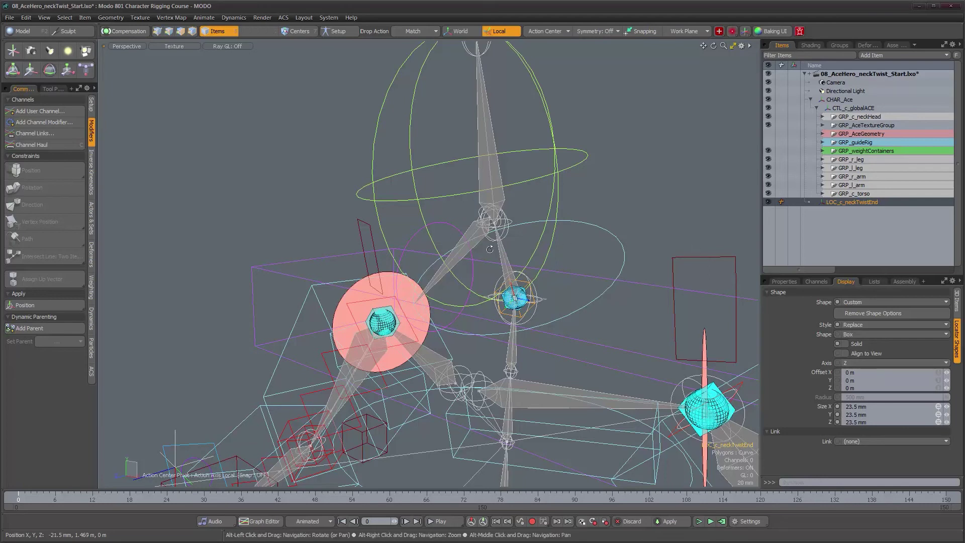
Turn on Compensation and parent LOC_c_neckTwistEnd in place under the neck joint.
alt+drag(541, 241, 503, 245)
alt+right_drag(503, 245, 445, 221)
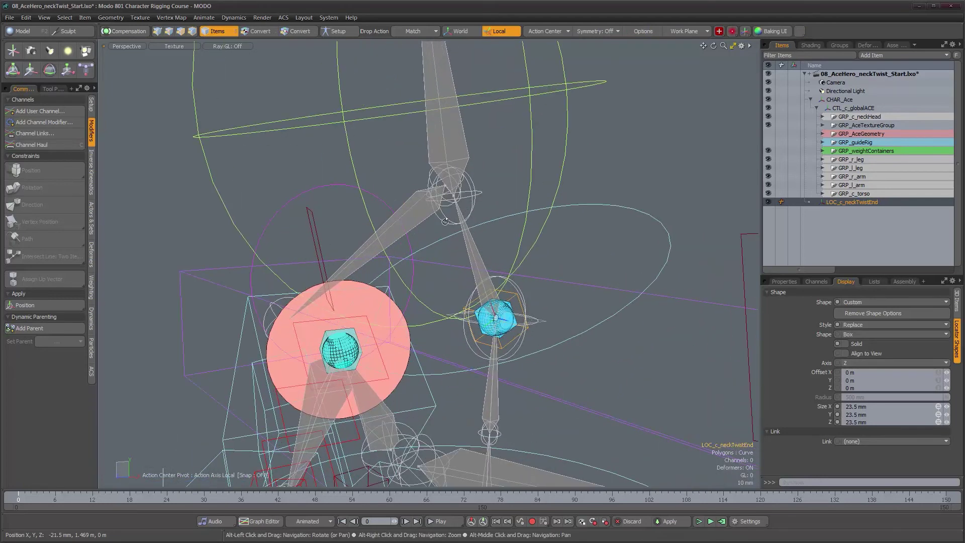
shift+click(475, 249)
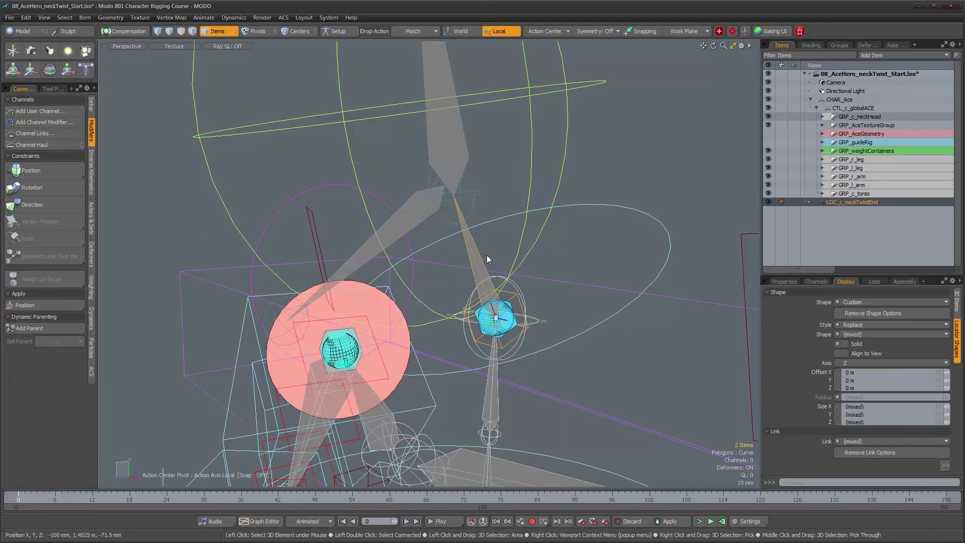
alt+drag(497, 256, 456, 258)
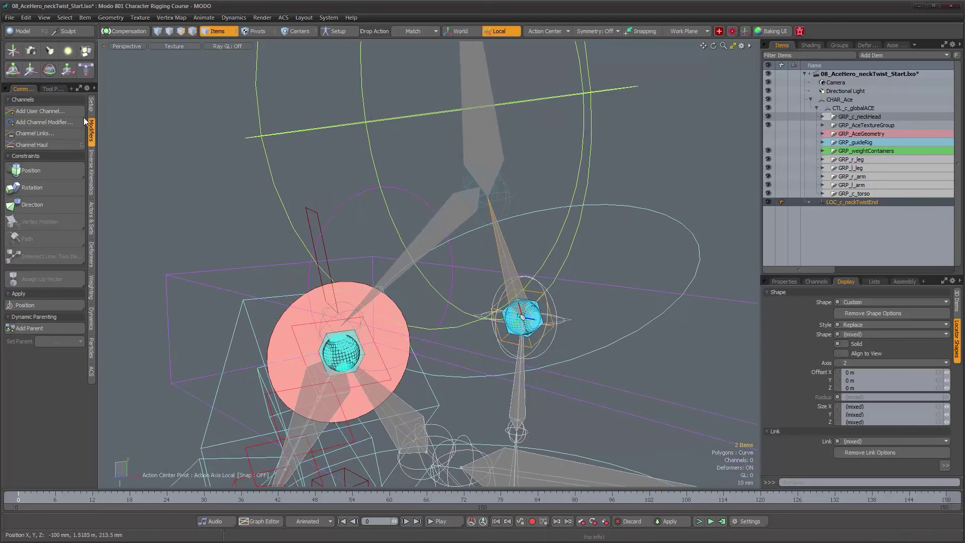
click(92, 106)
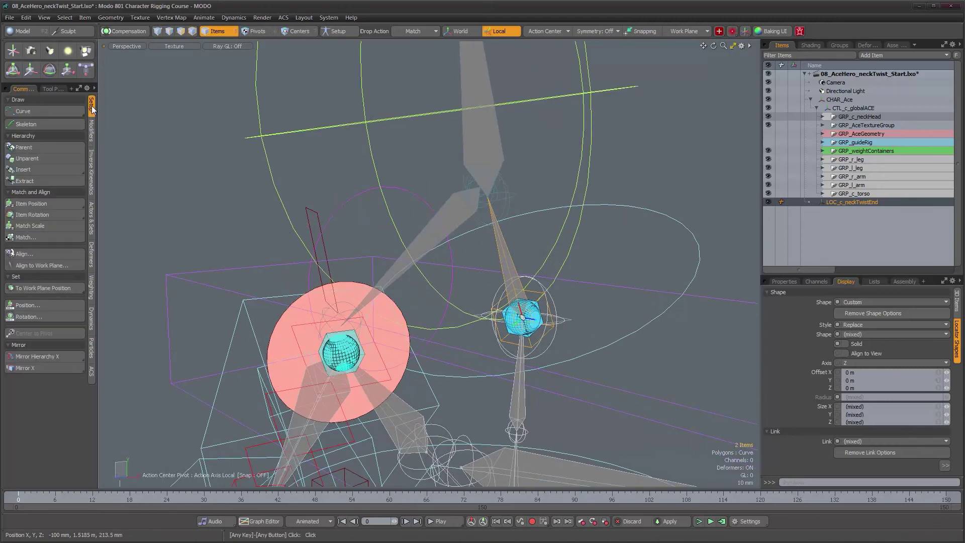
click(125, 31)
click(46, 148)
alt+drag(482, 320, 553, 327)
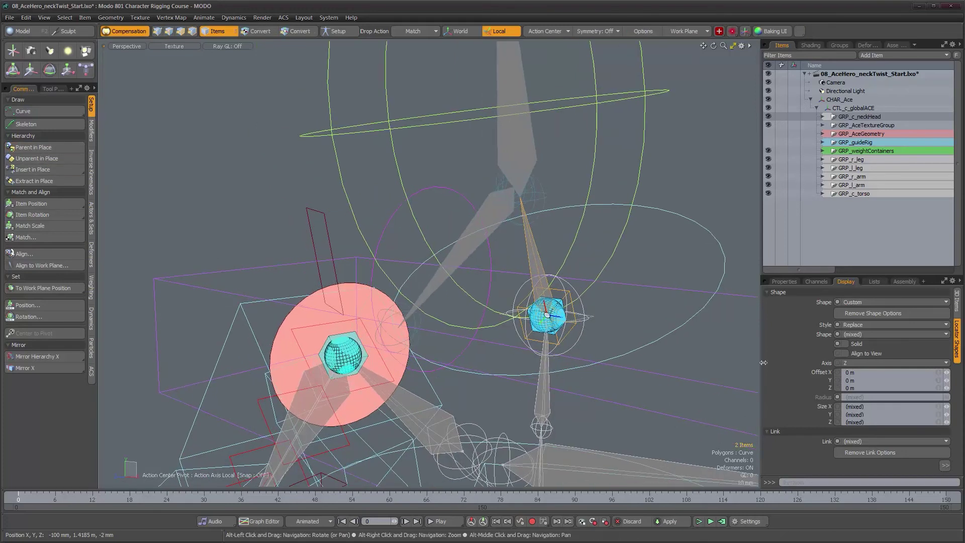
Duplicate LOC_c_neckTwistEnd and rename the copy LOC_c_neckTwistStart.
click(570, 333)
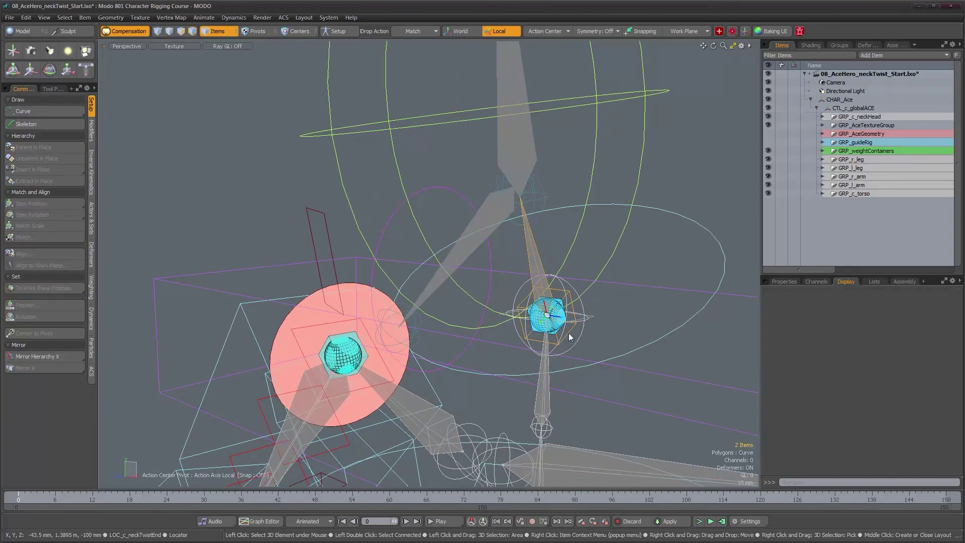
click(794, 281)
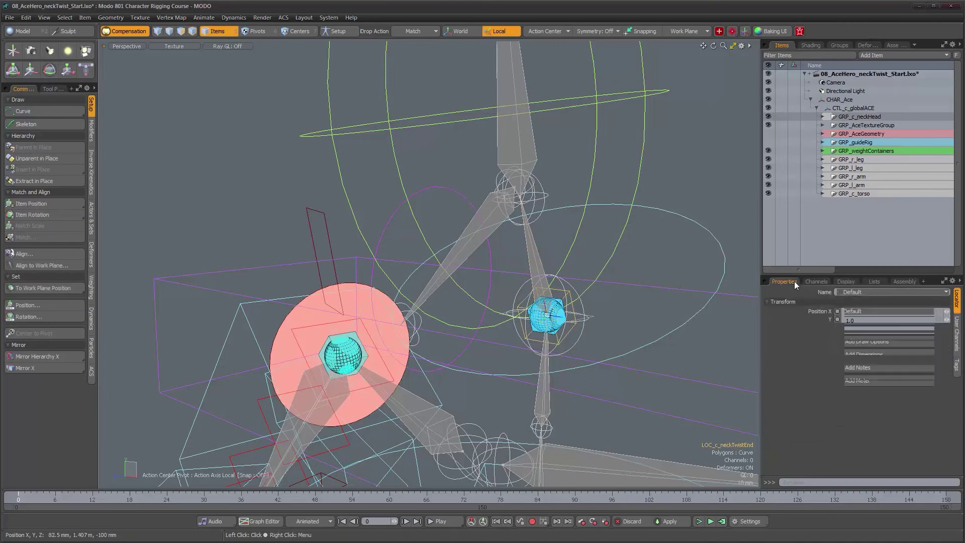
alt+drag(597, 262, 585, 261)
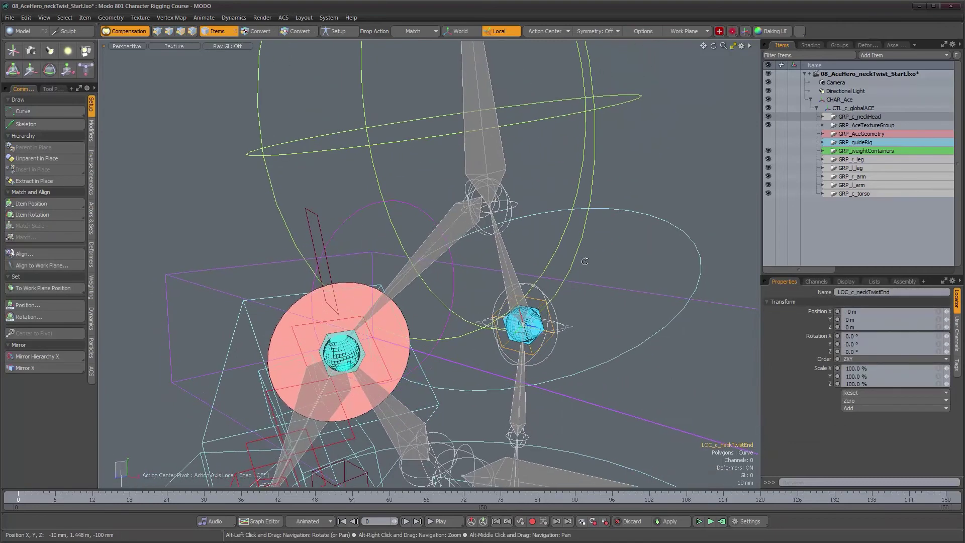
key(ctrl+d)
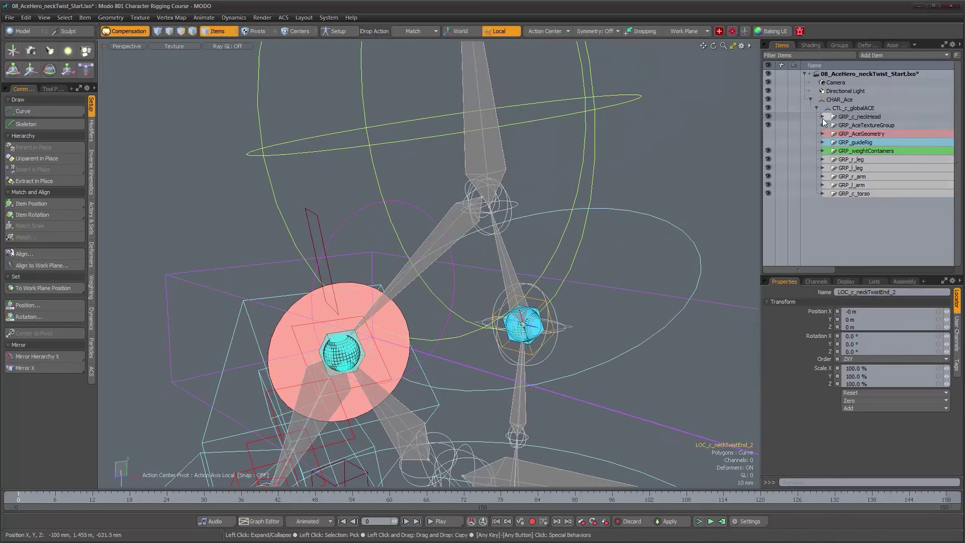
key(f)
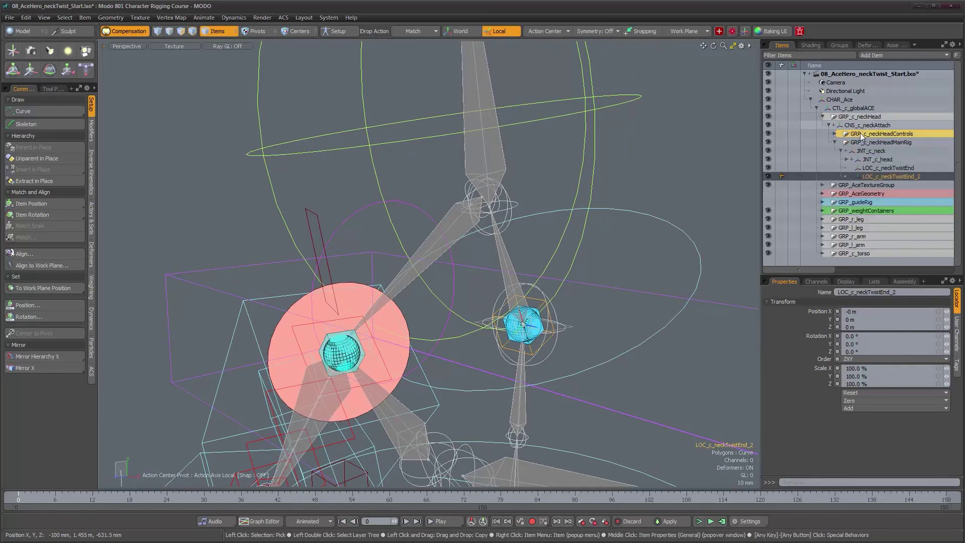
double_click(917, 177)
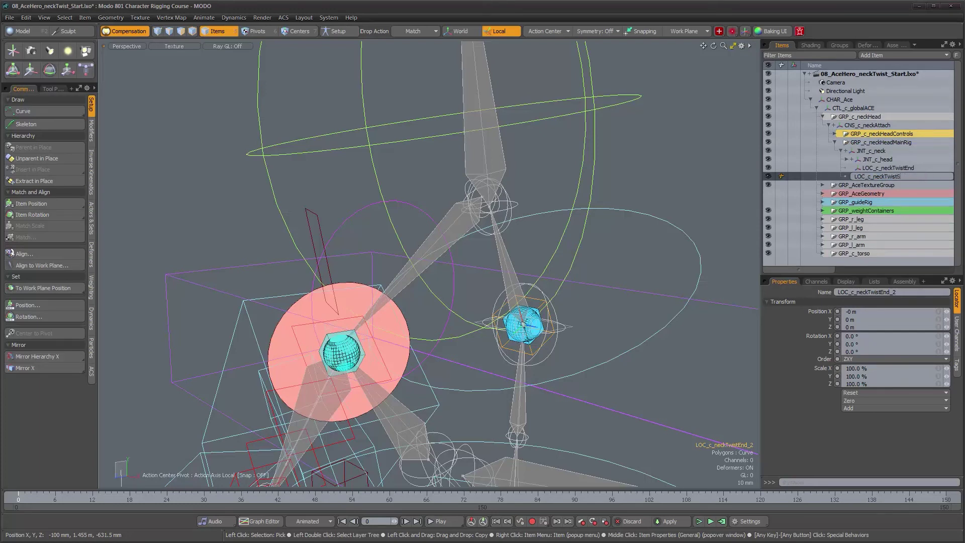
text(Start)
key(Return)
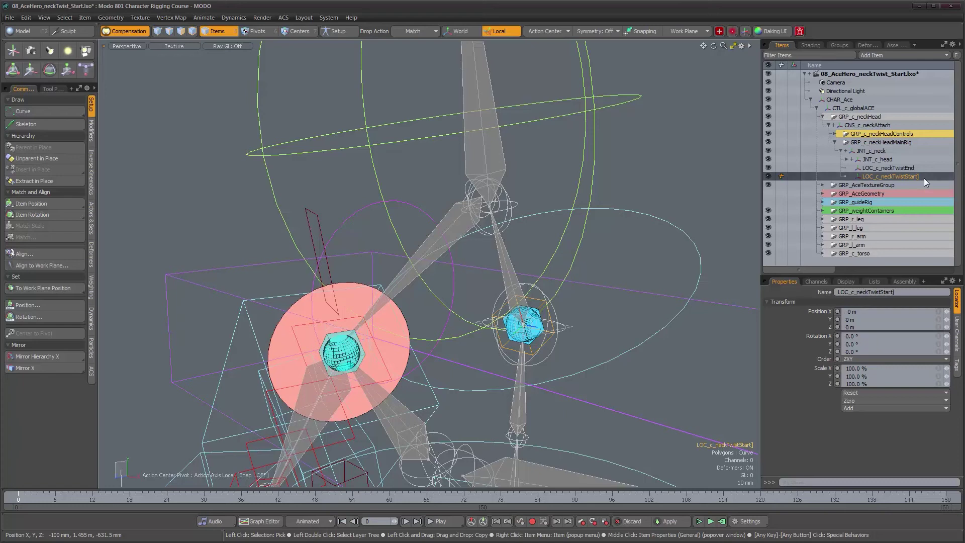
key(Return)
Set the drop action to Match Position and match LOC_c_neckTwistStart to the head joint at the top of the neck.
alt+drag(595, 274, 567, 278)
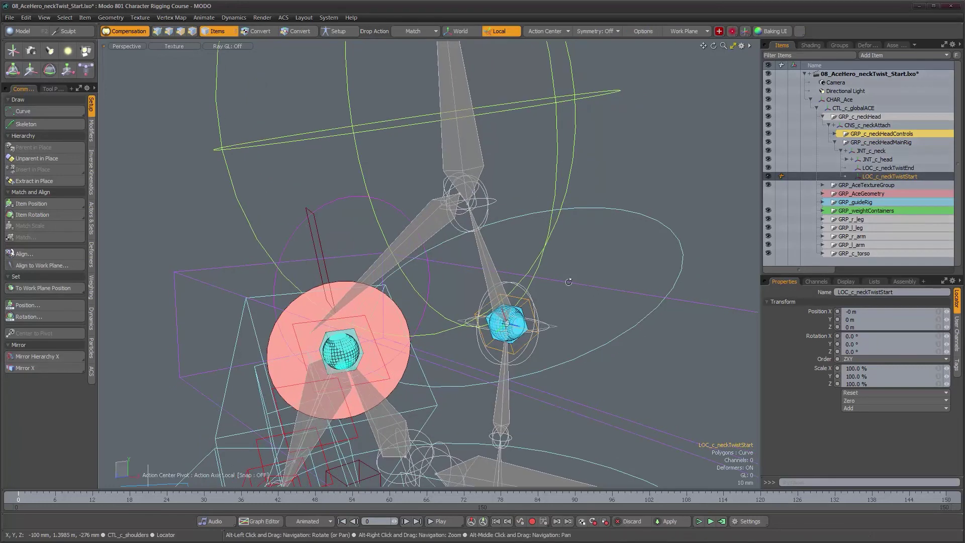
click(413, 31)
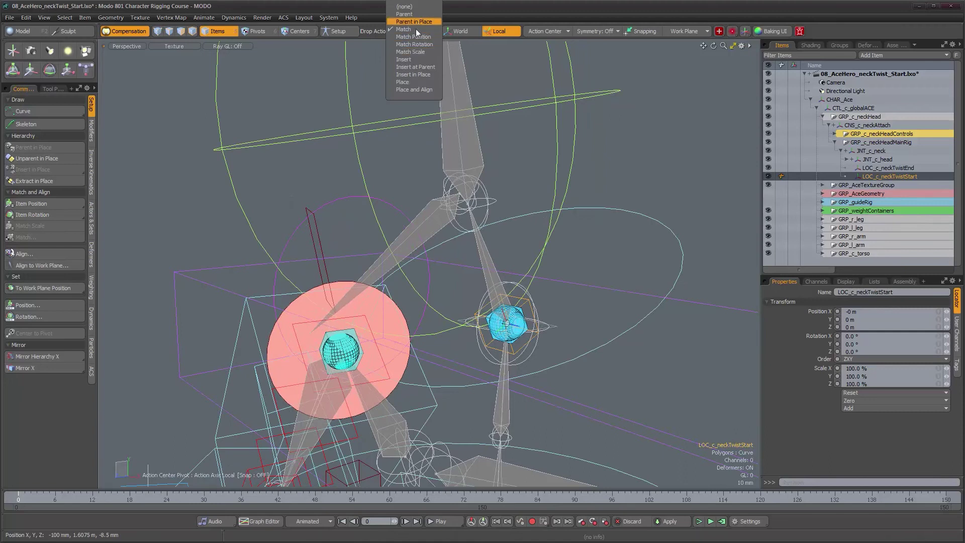
click(414, 36)
drag(874, 178, 477, 153)
alt+drag(553, 241, 576, 261)
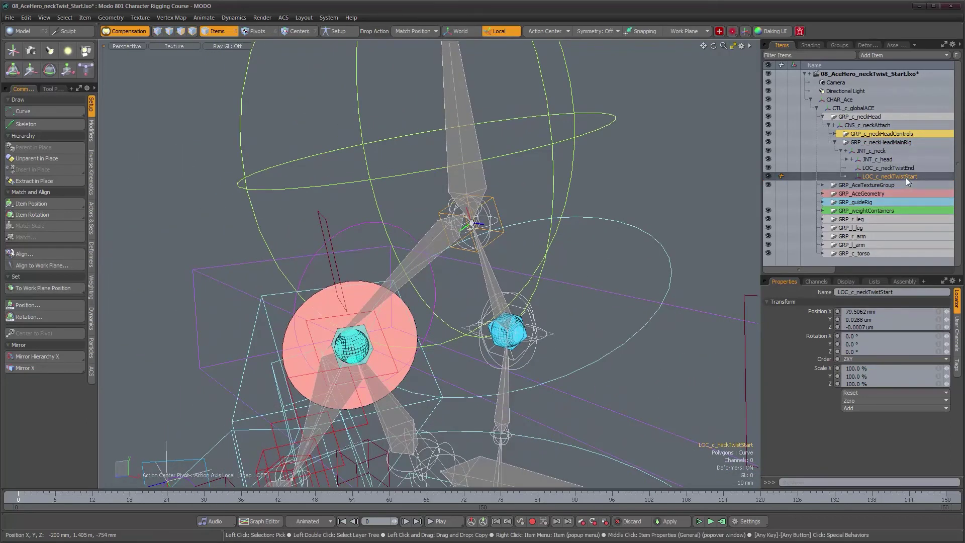
Change the custom shape of LOC_c_neckTwistStart to a plane aligned to the X axis.
click(847, 282)
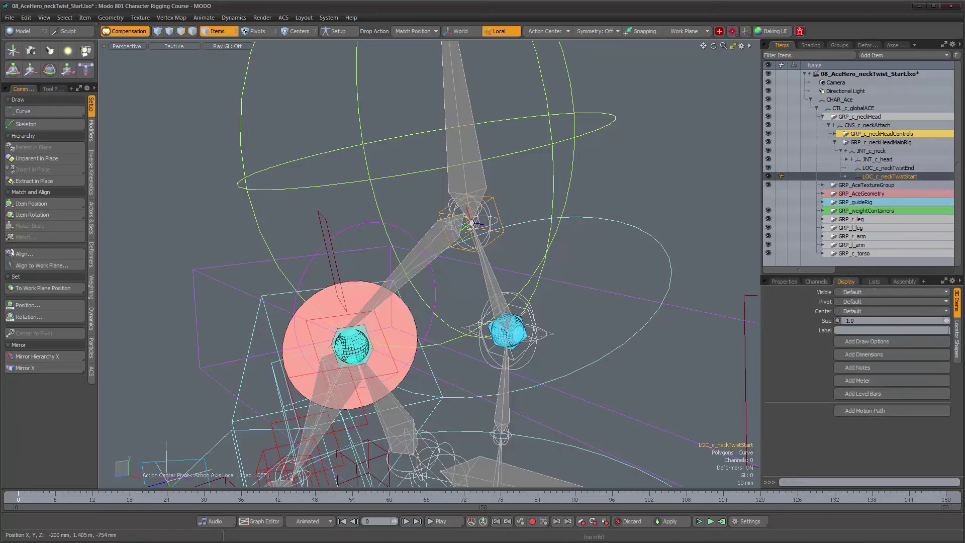
click(956, 338)
click(876, 333)
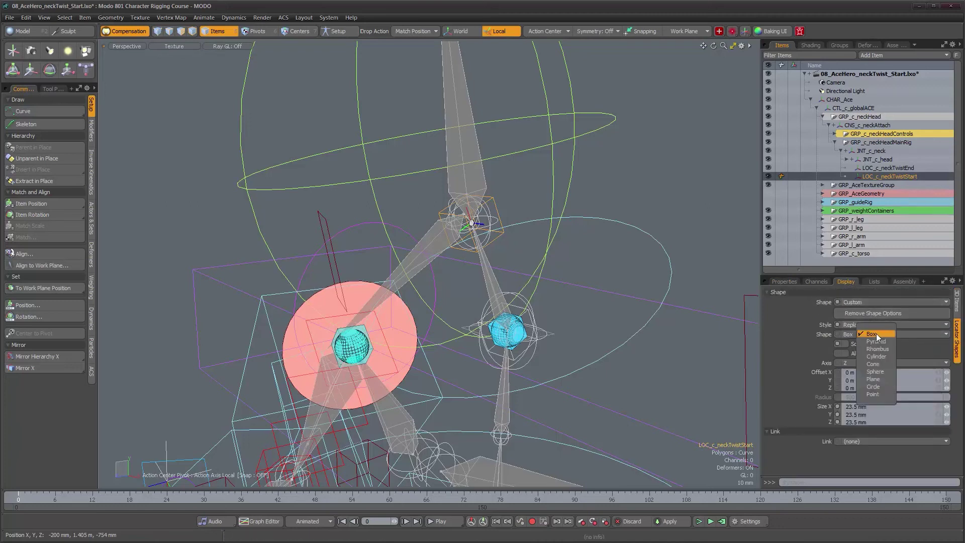
click(875, 379)
click(875, 363)
click(875, 347)
alt+drag(560, 246, 539, 242)
alt+drag(613, 228, 651, 217)
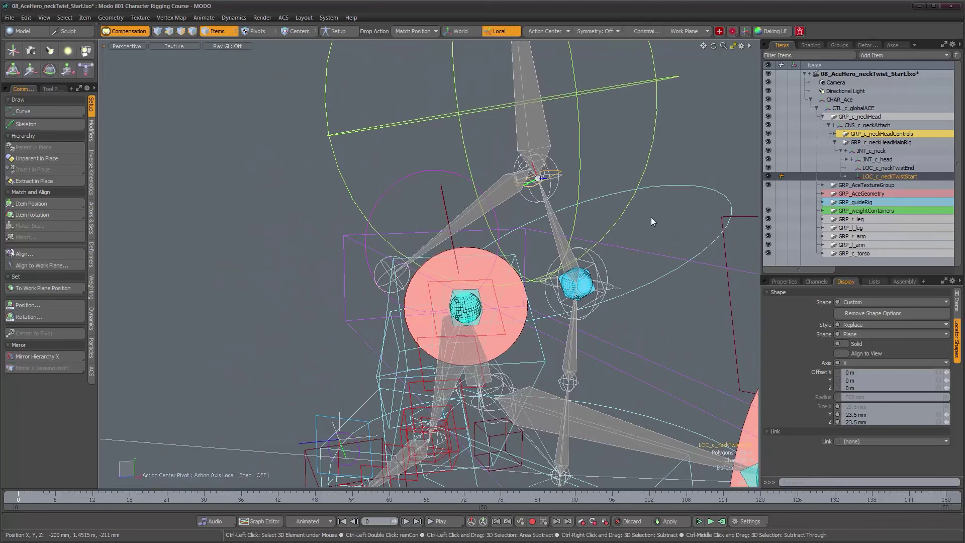
Duplicate LOC_c_neckTwistStart and rename the copy UPV_c_neckTwist as the up-vector locator.
key(ctrl+d)
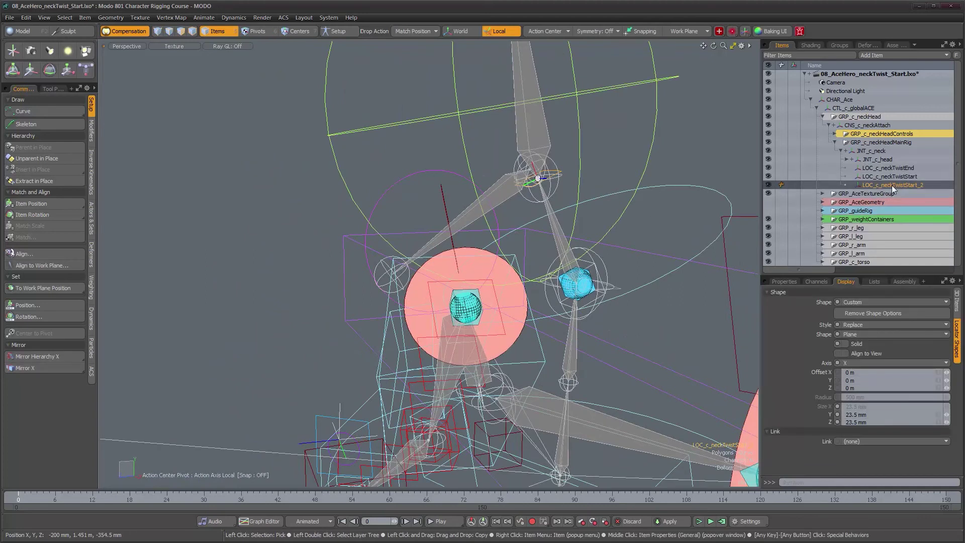
alt+drag(660, 228, 623, 234)
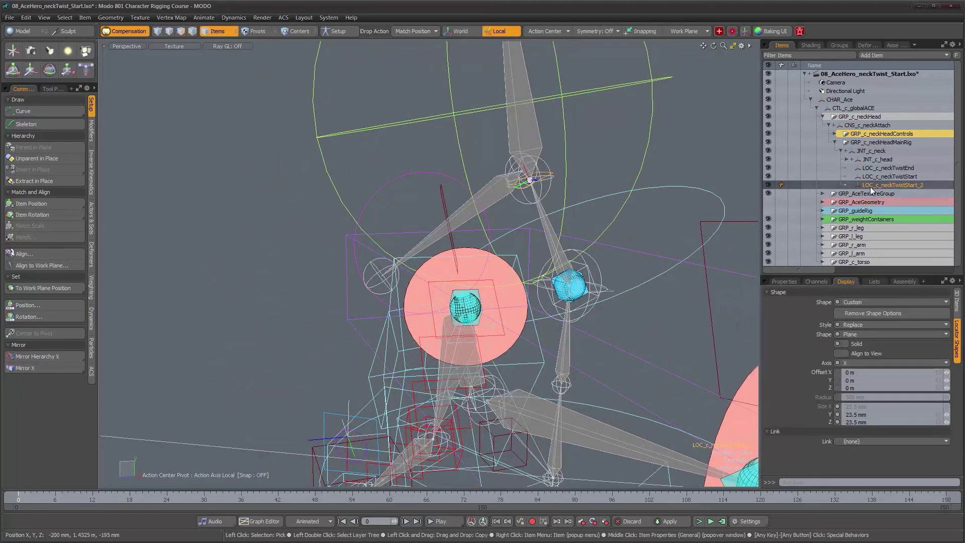
double_click(871, 186)
key(BackSpace)
key(BackSpace)
key(BackSpace)
text(UPV_c_neckTwistS)
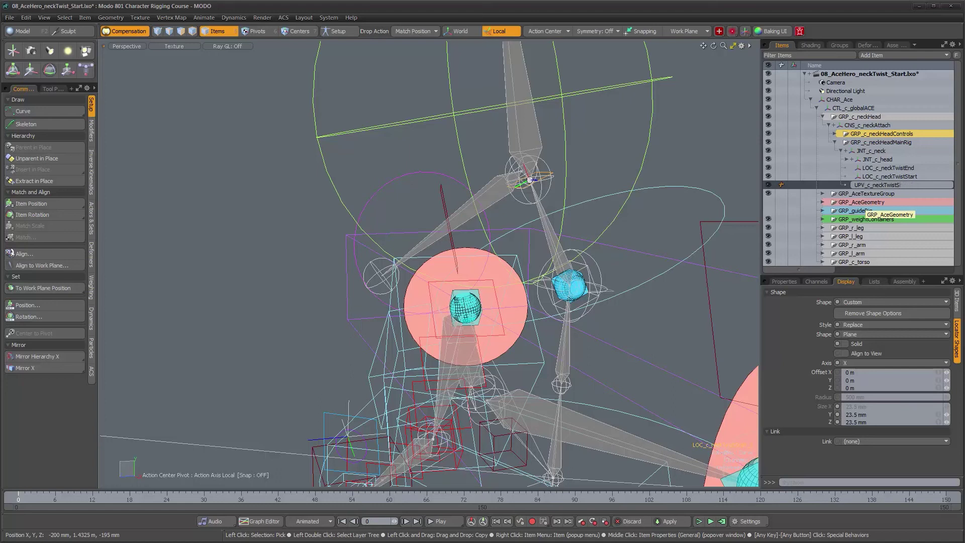
key(Return)
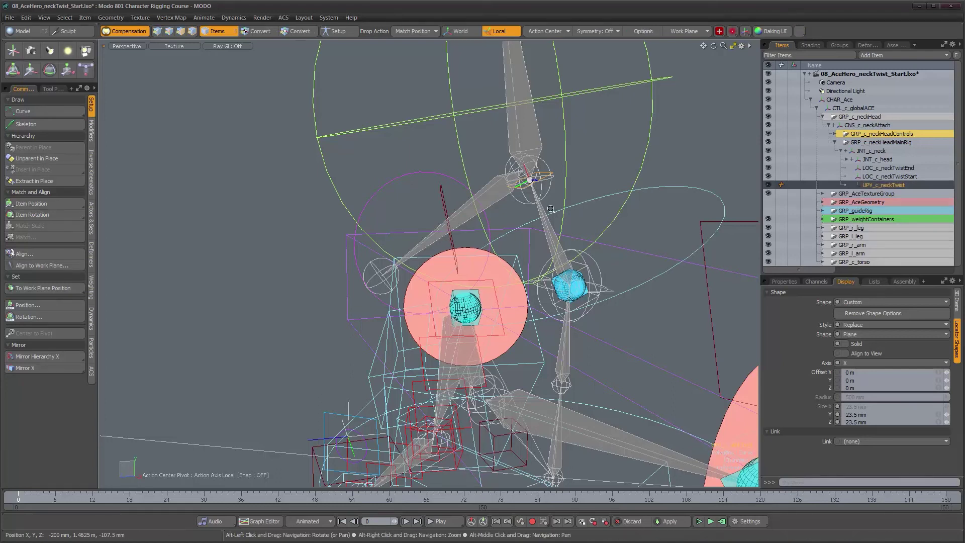
Move UPV_c_neckTwist along its local Y axis, well away from the head and neck.
alt+drag(655, 189, 516, 158)
key(w)
alt+drag(520, 249, 511, 121)
drag(542, 167, 188, 352)
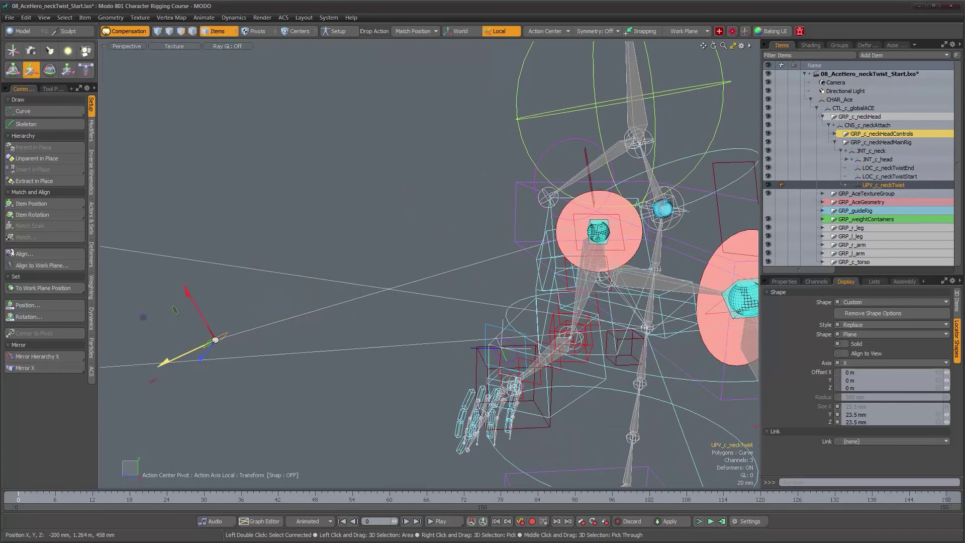
alt+drag(411, 315, 441, 287)
alt+drag(440, 274, 441, 266)
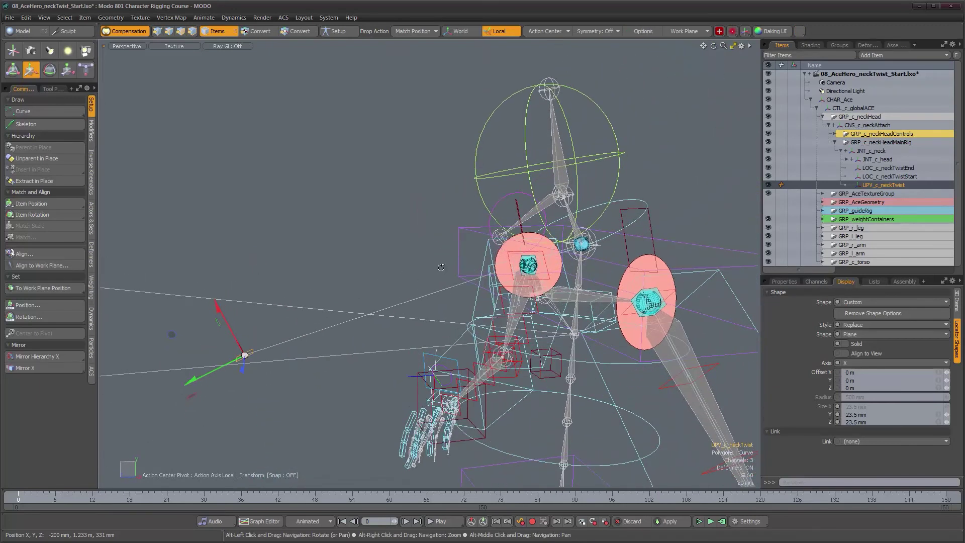
key(space)
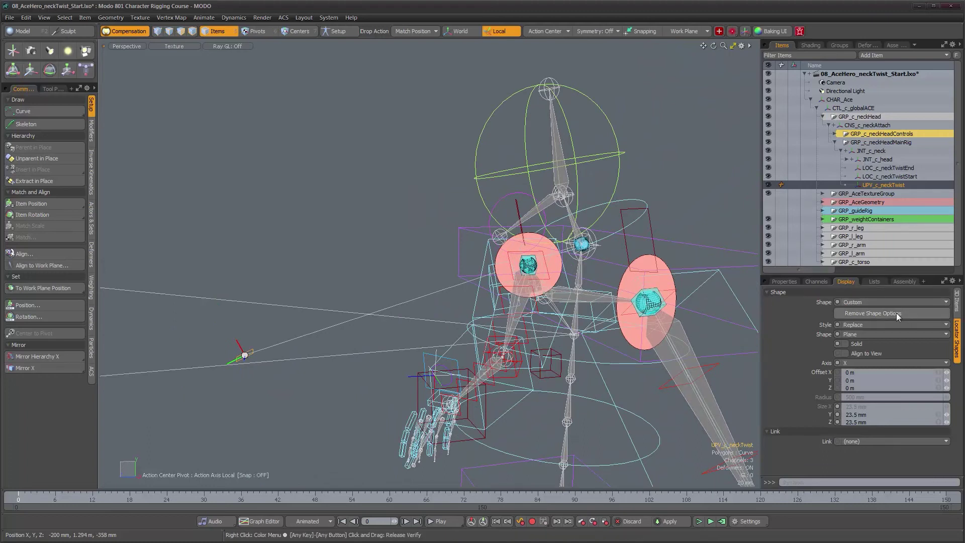
Remove the custom shape from UPV_c_neckTwist and reduce its display size to about 0.096.
click(897, 313)
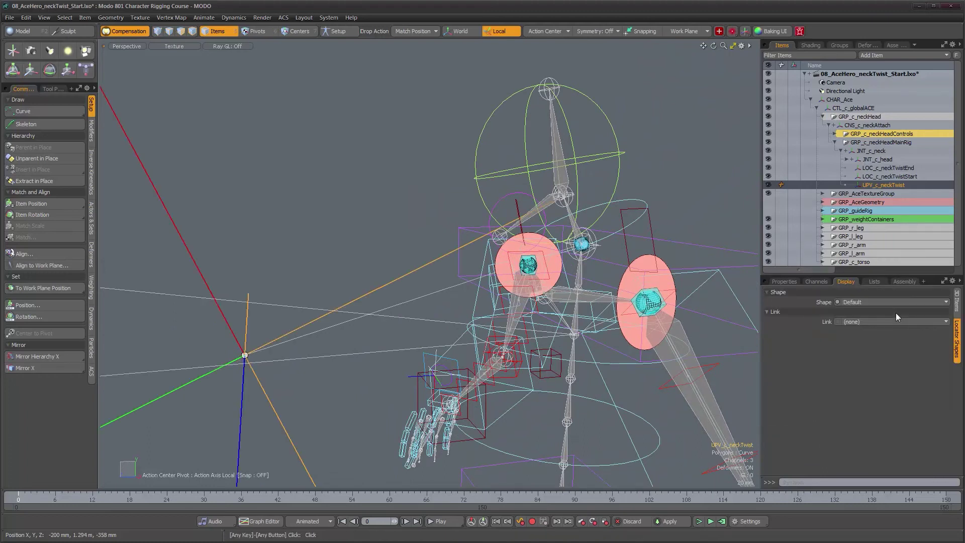
click(956, 302)
drag(947, 321, 923, 321)
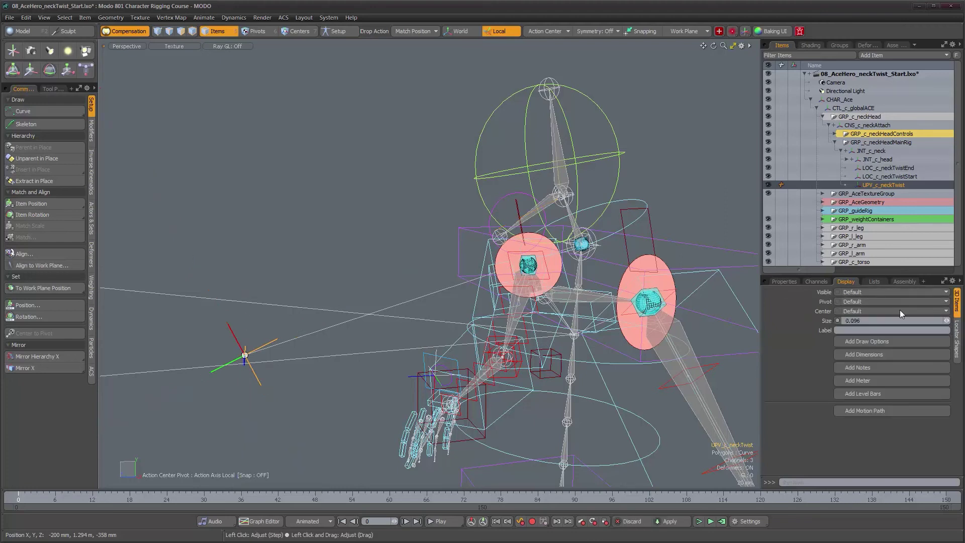
Parent UPV_c_neckTwist in place under the head control, CTL_c_head.
shift+click(481, 144)
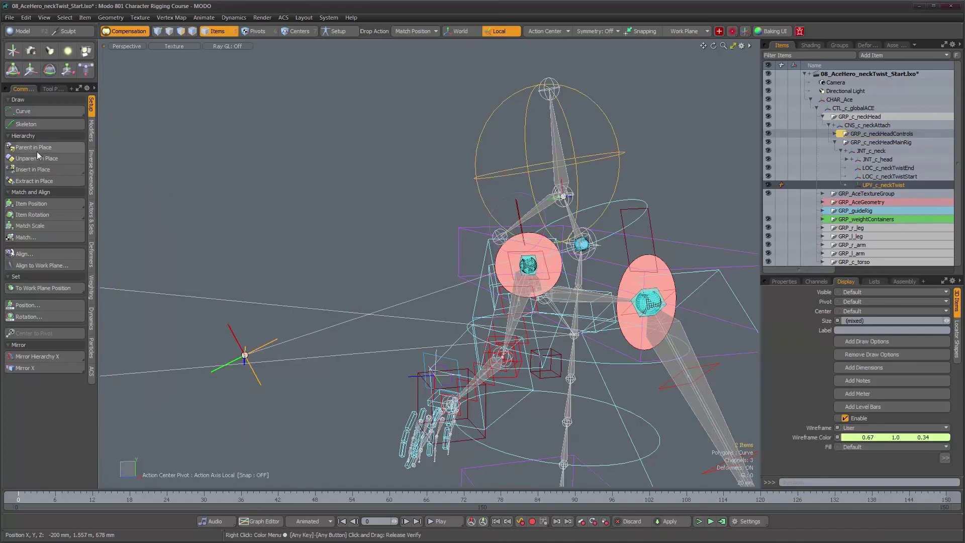
click(36, 149)
alt+drag(282, 211, 490, 253)
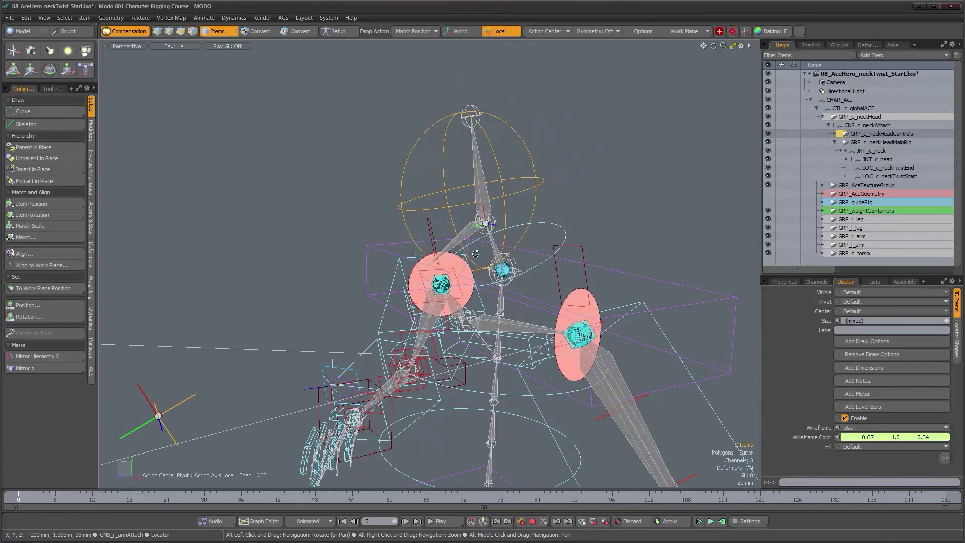
Duplicate LOC_c_neckTwistStart twice and select the first copy.
alt+right_drag(475, 253, 534, 193)
alt+middle_drag(534, 193, 508, 225)
alt+right_drag(515, 248, 469, 210)
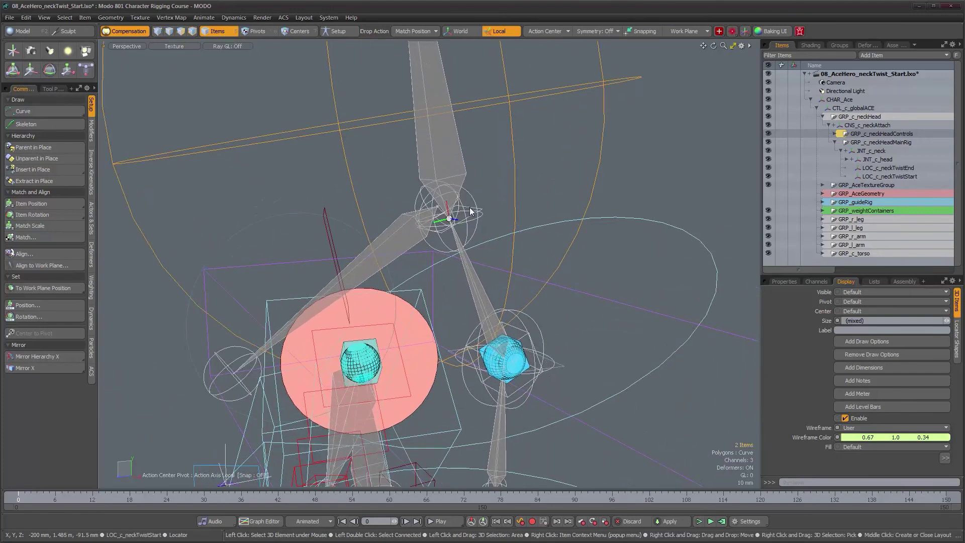
click(472, 211)
alt+drag(471, 211, 577, 295)
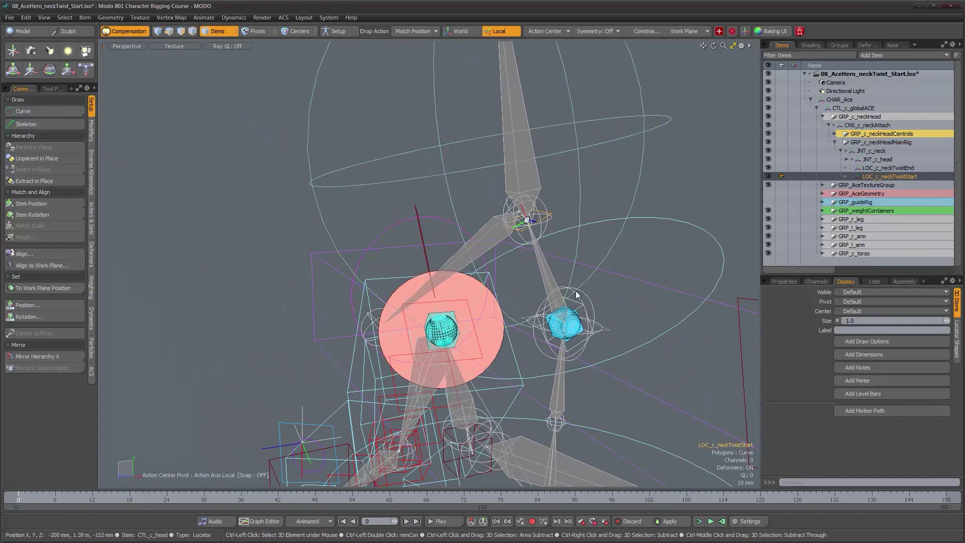
key(ctrl+d)
key(ctrl+d)
click(927, 186)
click(928, 186)
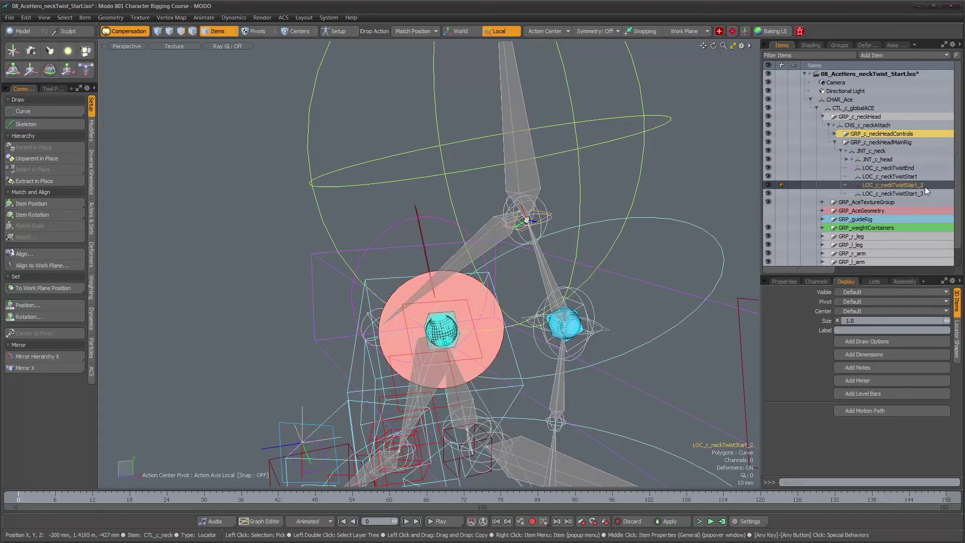
Rename the two duplicated start locators LOC_c_neckTwist_seg1 and LOC_c_neckTwist_seg2.
click(925, 186)
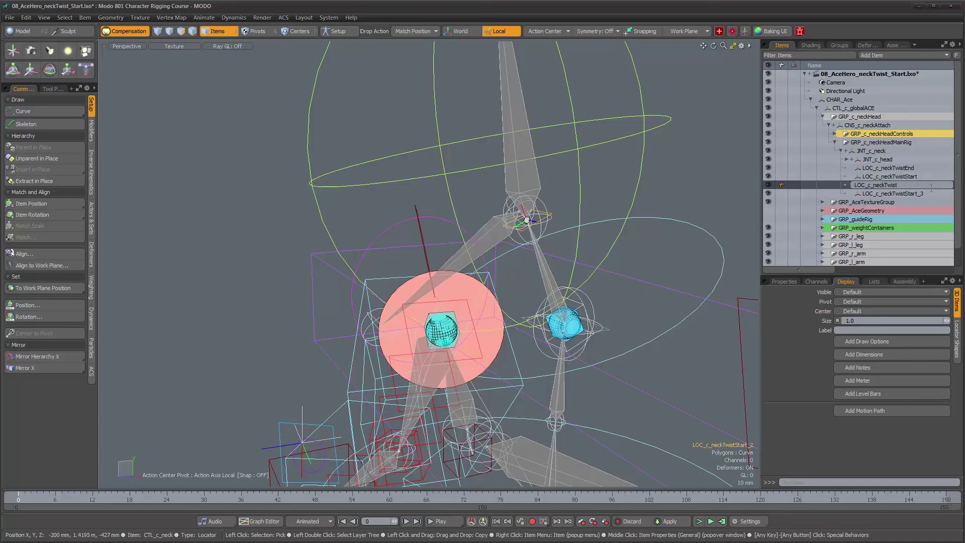
text(_seg1)
key(Return)
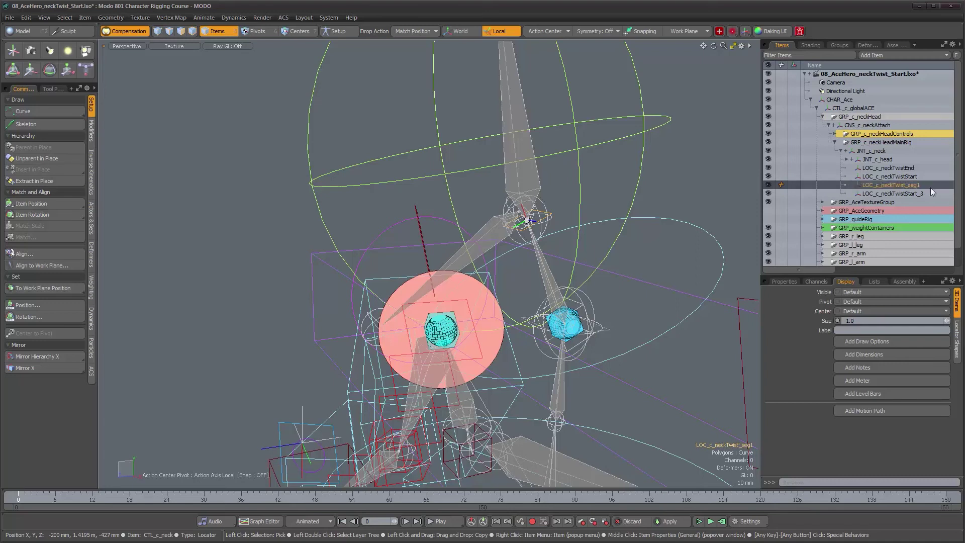
click(924, 193)
click(924, 193)
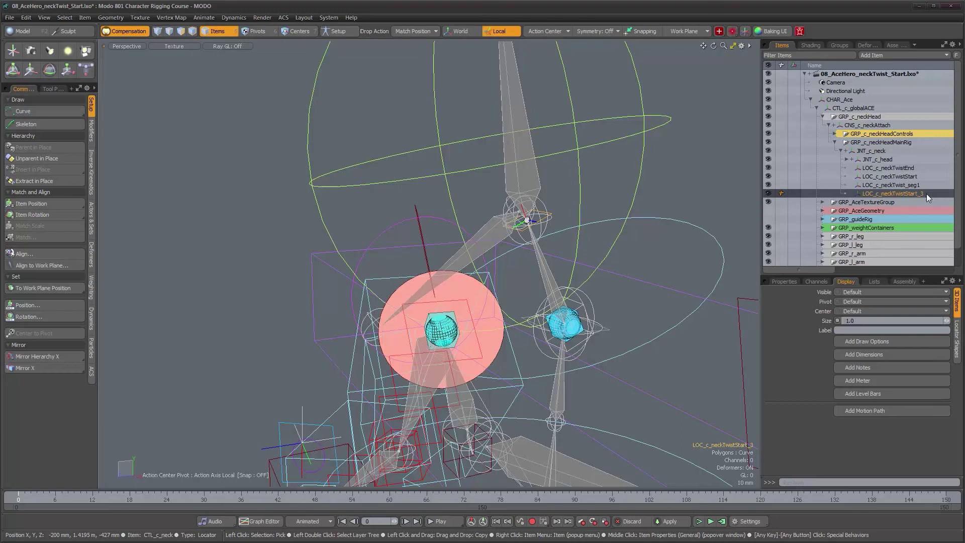
Set the X position of LOC_c_neckTwist_seg1 to 26.5021 mm and of LOC_c_neckTwist_seg2 to 53.0042 mm.
click(912, 185)
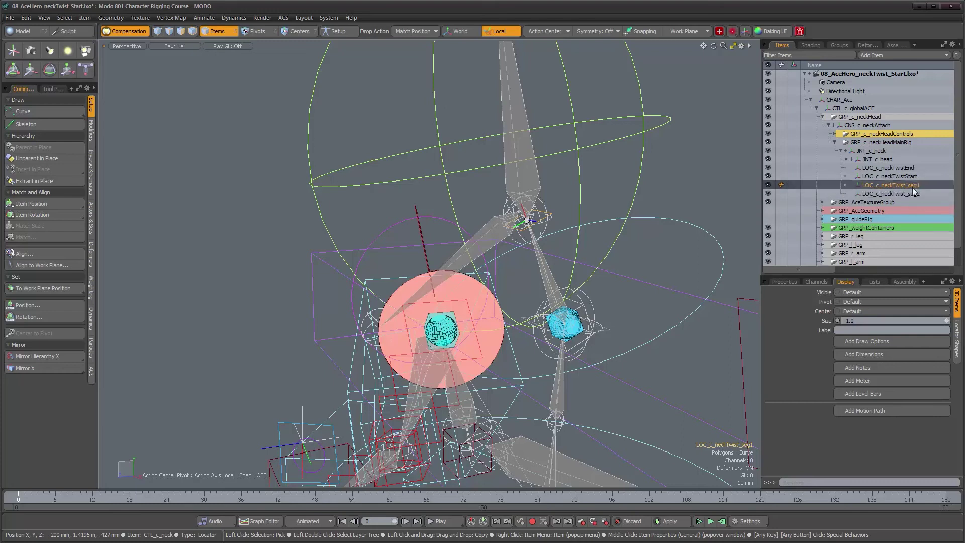
click(789, 282)
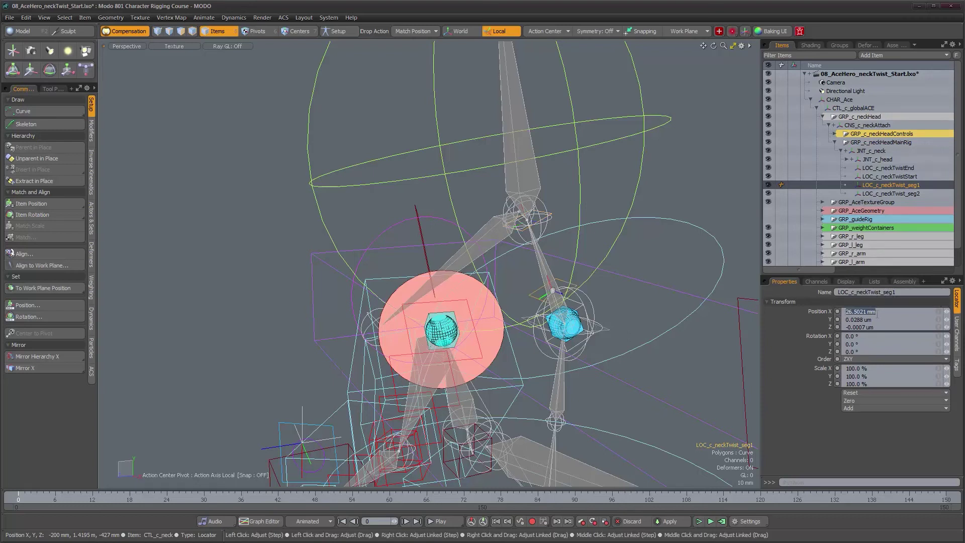
click(896, 194)
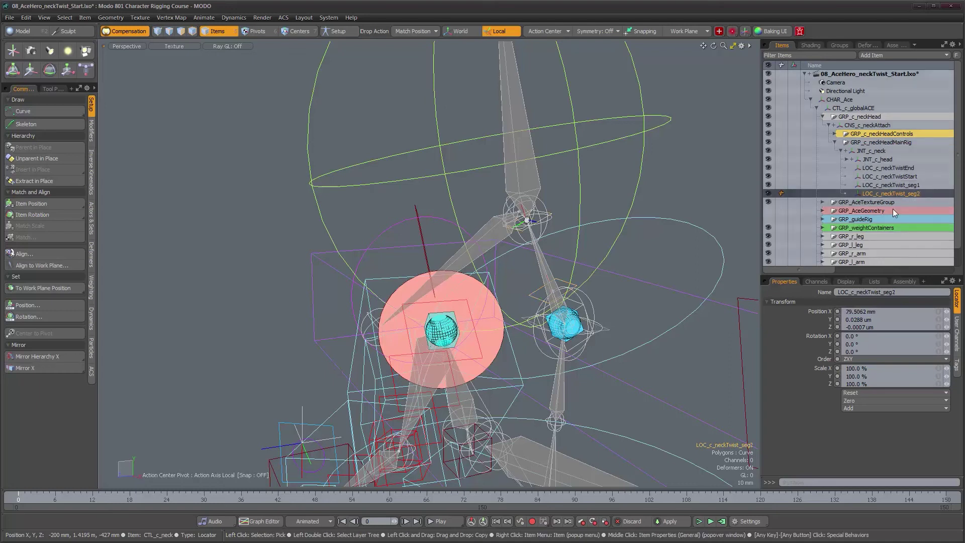
click(886, 311)
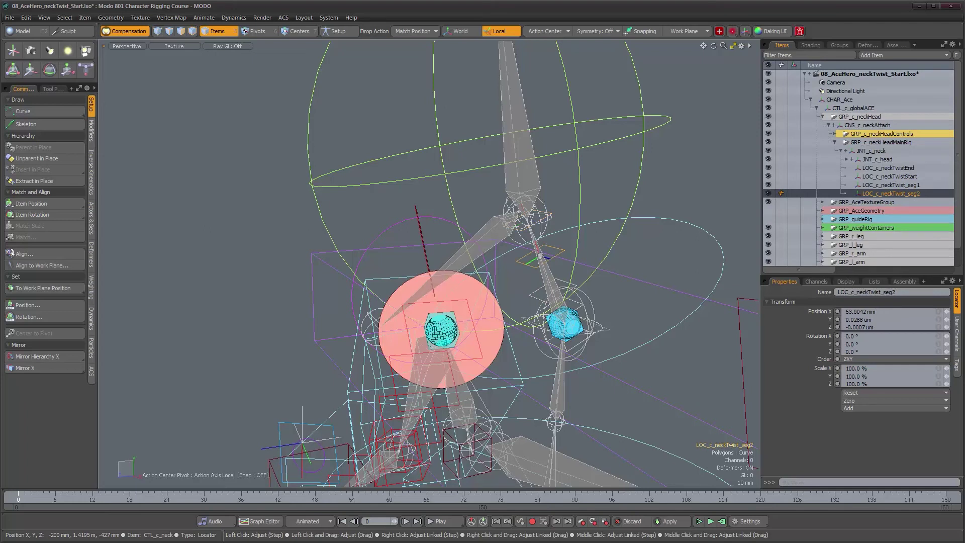
Add draw options to all four neck twist locators and set their wireframe and fill modes to User.
alt+drag(541, 278, 498, 257)
scroll(458, 247, down, 3)
alt+right_drag(497, 257, 528, 255)
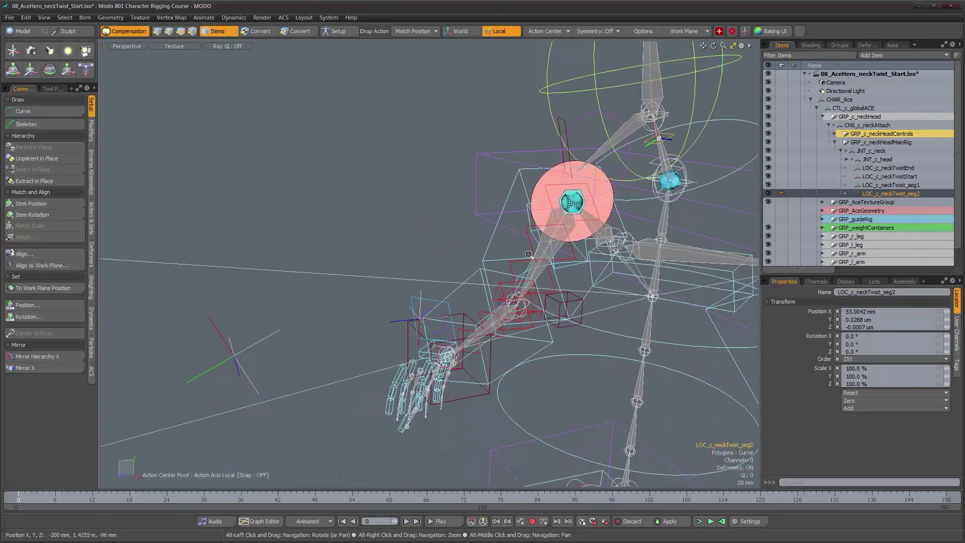
alt+drag(528, 255, 464, 207)
alt+middle_drag(465, 208, 432, 266)
alt+right_drag(402, 251, 434, 234)
alt+drag(435, 235, 461, 222)
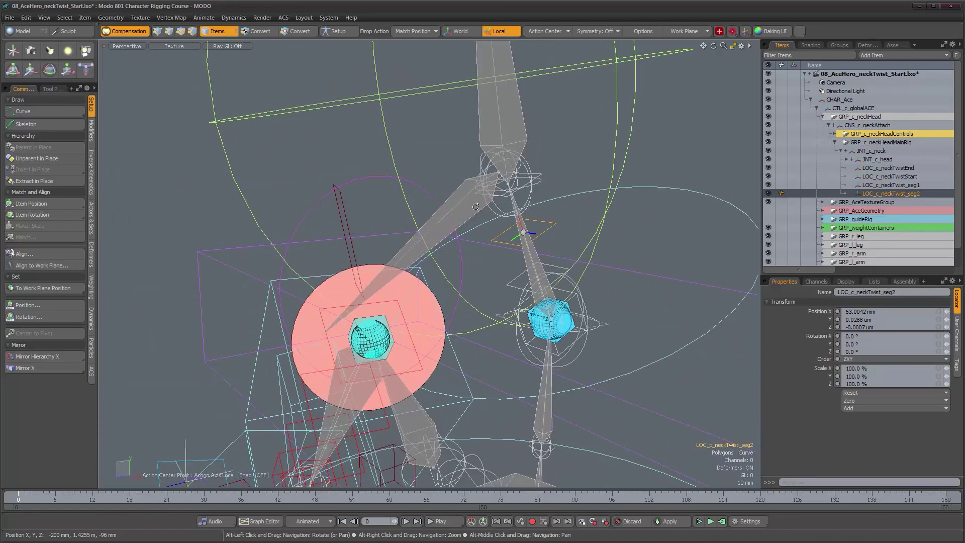
shift+click(890, 168)
alt+drag(521, 278, 483, 275)
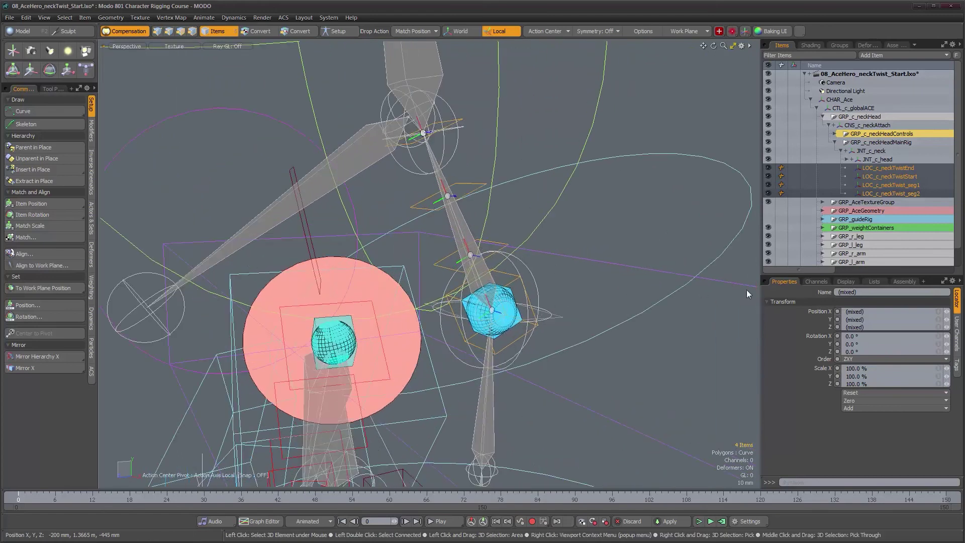
alt+drag(725, 272, 634, 274)
click(848, 282)
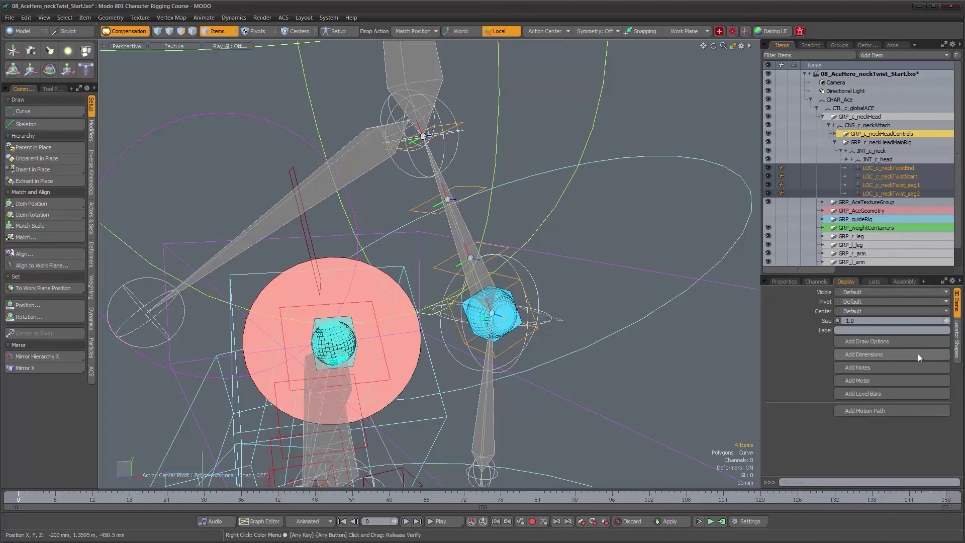
click(870, 433)
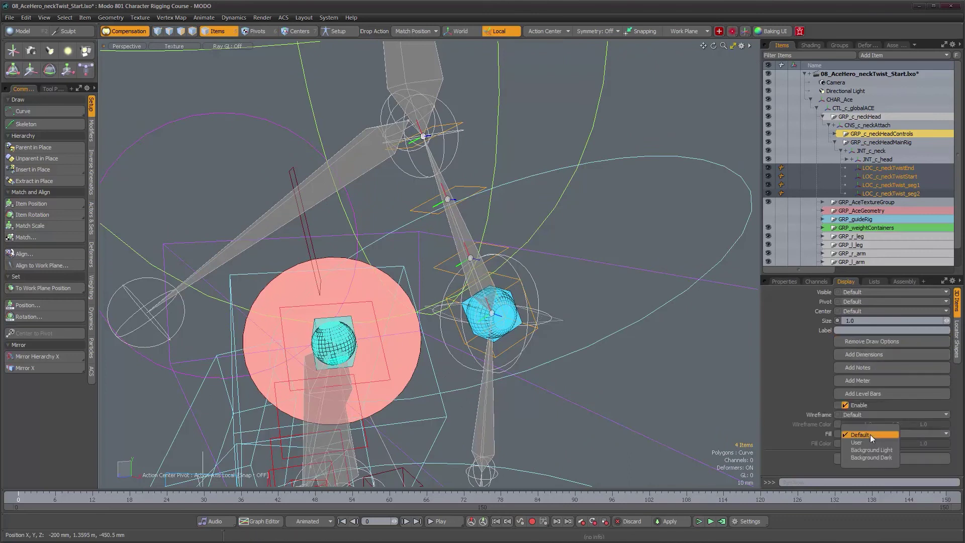
click(872, 443)
click(872, 415)
click(872, 425)
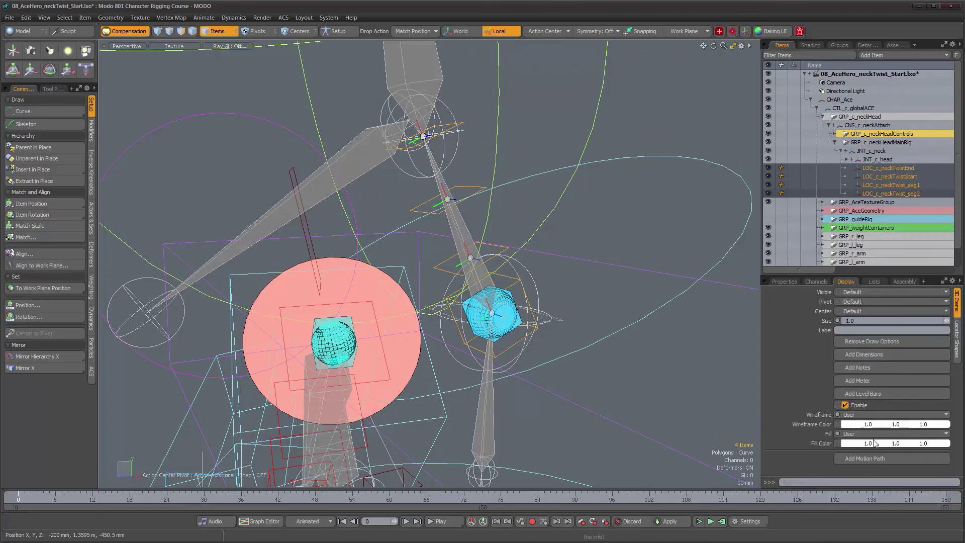
Colour the four twist locators orange, with fill 1.0, 0.2, 0.01 and wireframe 1.0, 0.31, 0.0, then deselect them.
click(872, 444)
click(657, 372)
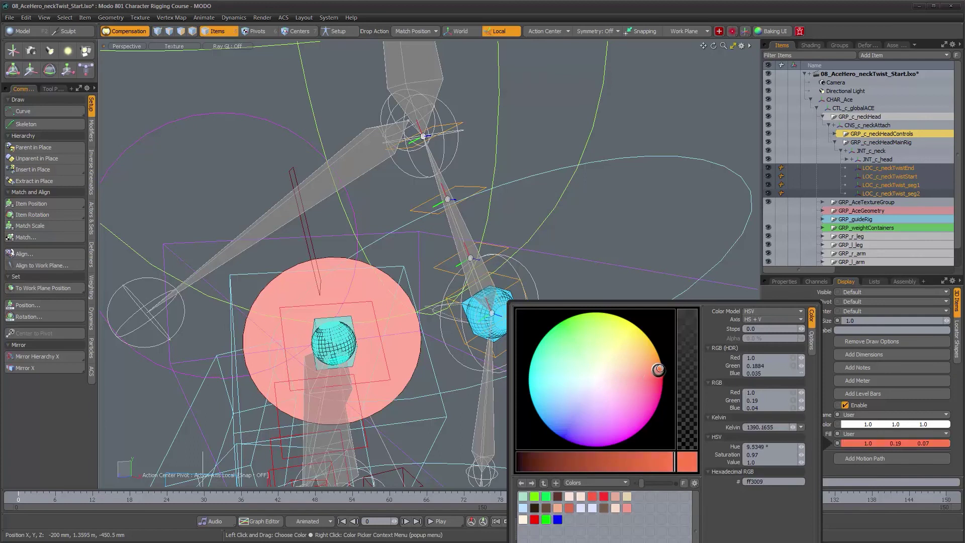
click(880, 426)
click(658, 343)
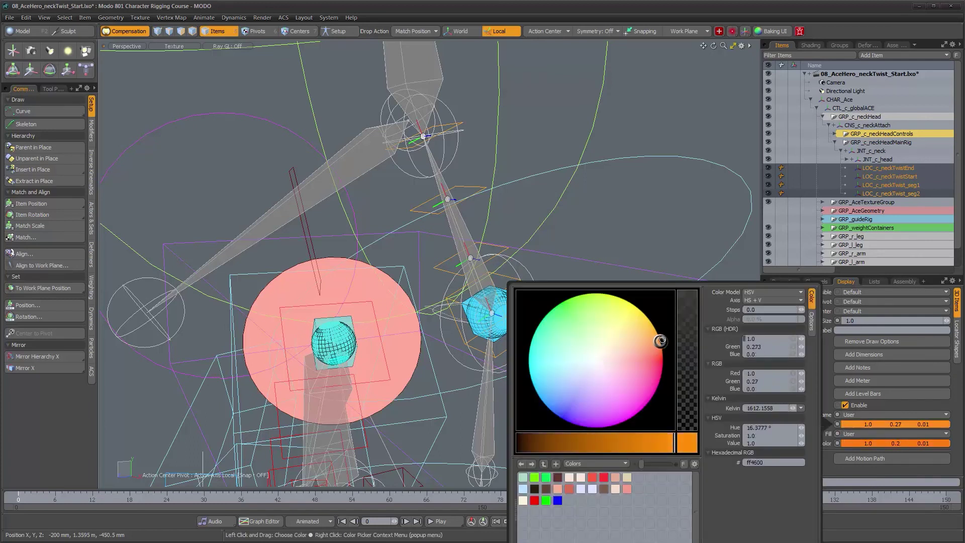
click(668, 250)
alt+drag(609, 297, 664, 298)
alt+right_drag(664, 298, 586, 194)
click(583, 189)
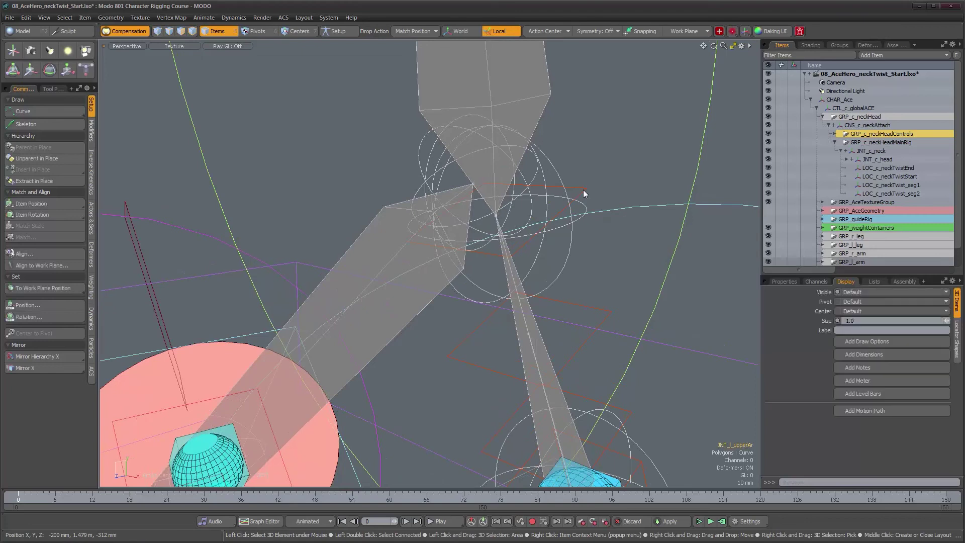
Turn off Compensation and add a Direction constraint that aims LOC_c_neckTwistStart at LOC_c_neckTwistEnd.
click(891, 176)
alt+drag(702, 267, 584, 310)
alt+middle_drag(583, 310, 504, 208)
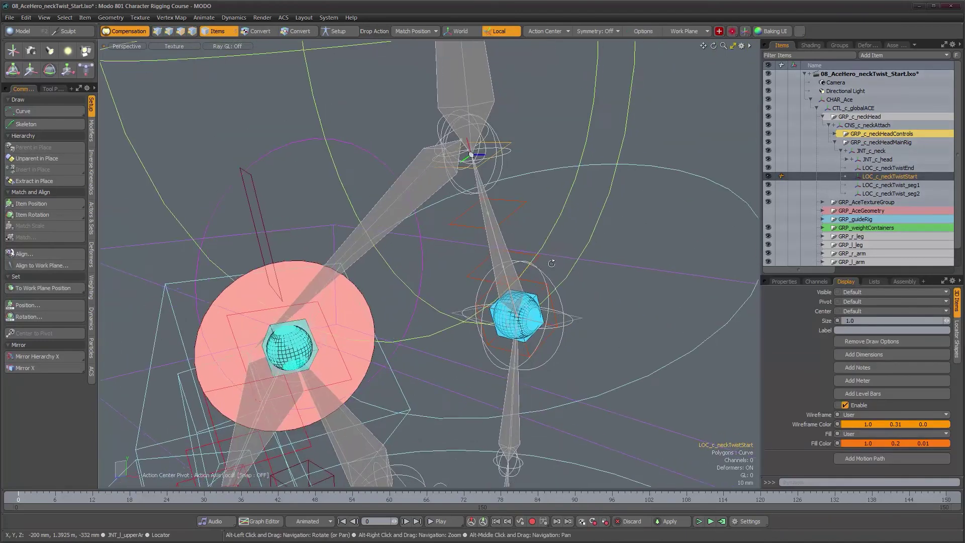
ctrl+click(908, 169)
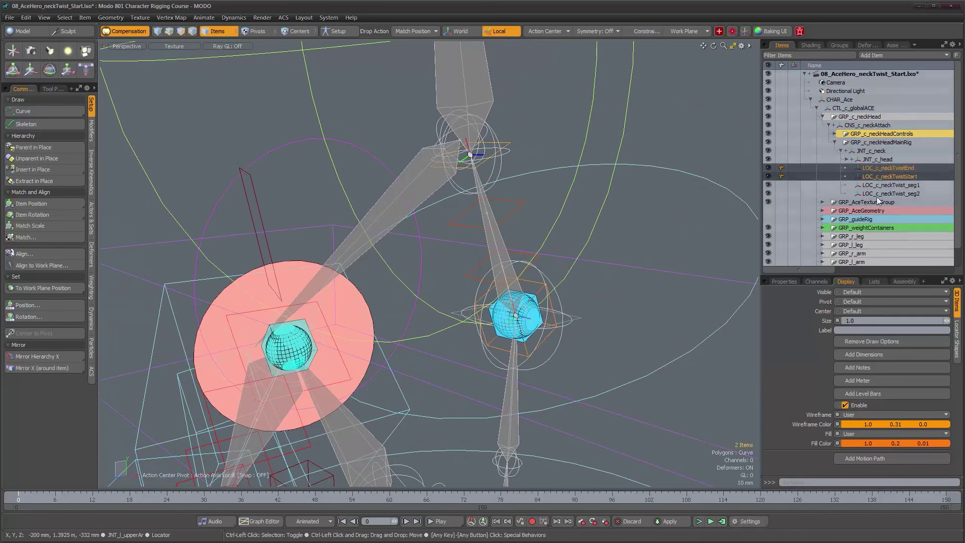
click(122, 33)
click(91, 131)
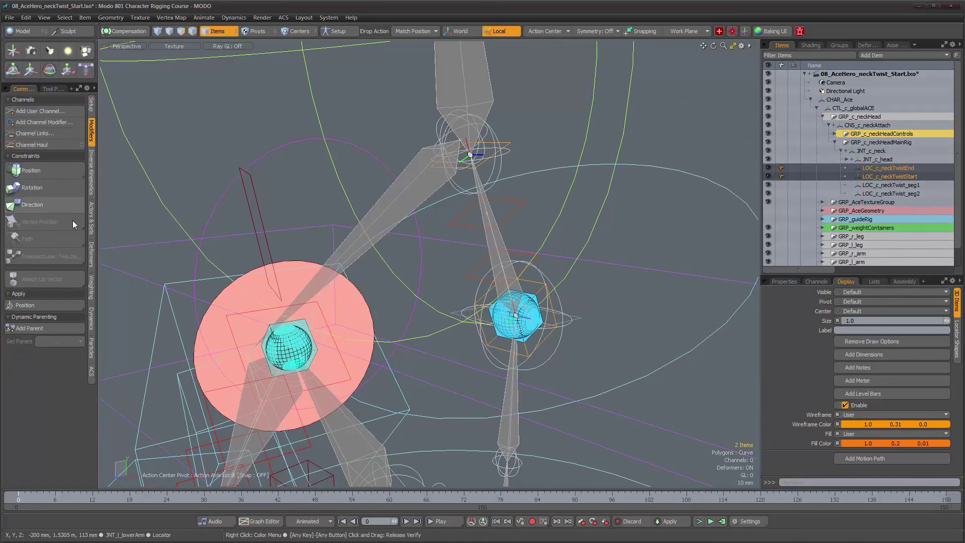
click(47, 203)
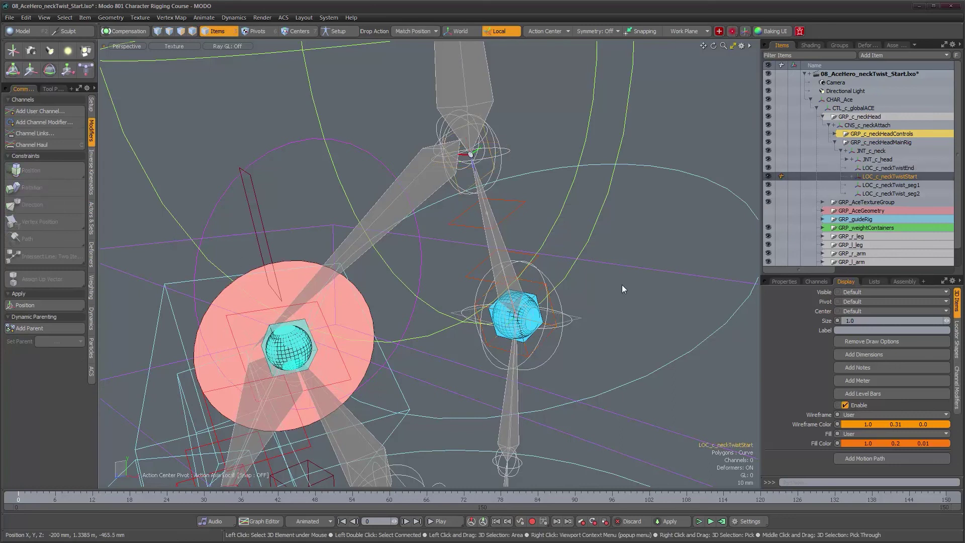
Set the start locator's Direction constraint to the negative X axis with up vector 0, 0, 1.
click(787, 282)
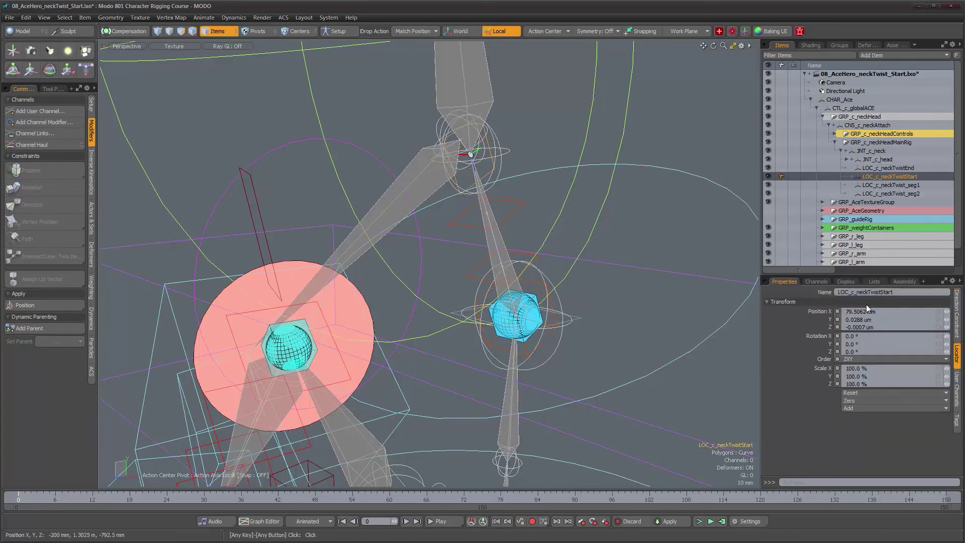
click(904, 296)
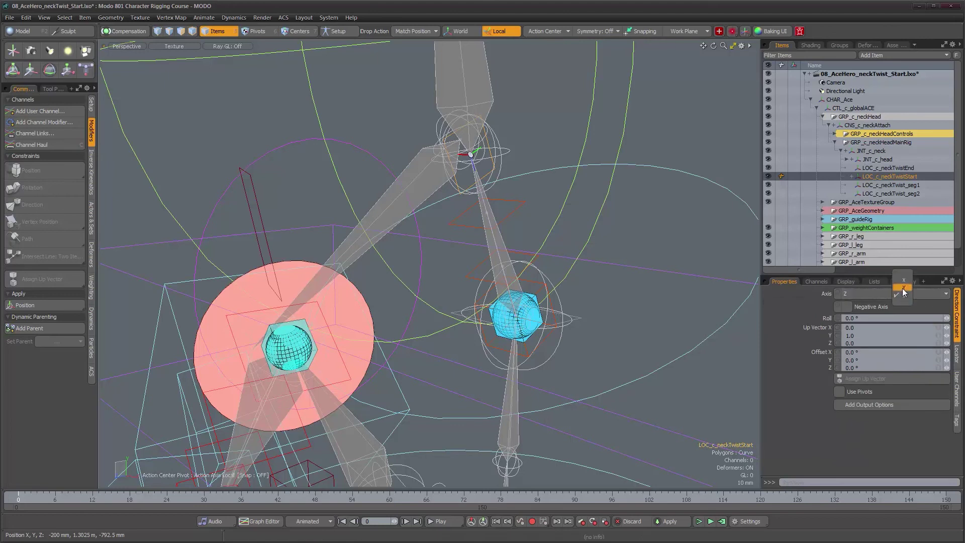
click(846, 306)
text(0)
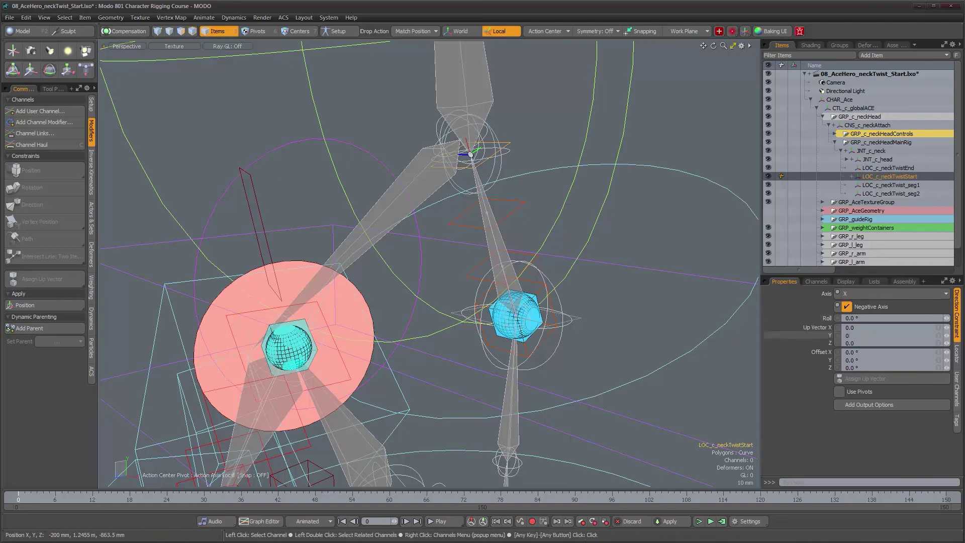
key(Tab)
text(1)
key(Return)
Examine the orientation of the segment and end locators along the neck joint.
alt+drag(515, 227, 478, 223)
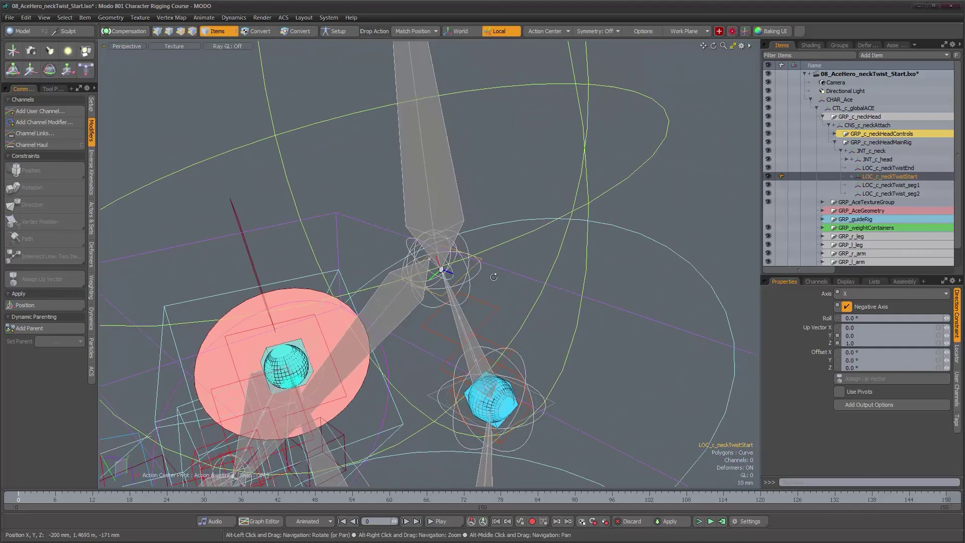
alt+middle_drag(496, 275, 502, 227)
alt+right_drag(502, 228, 426, 137)
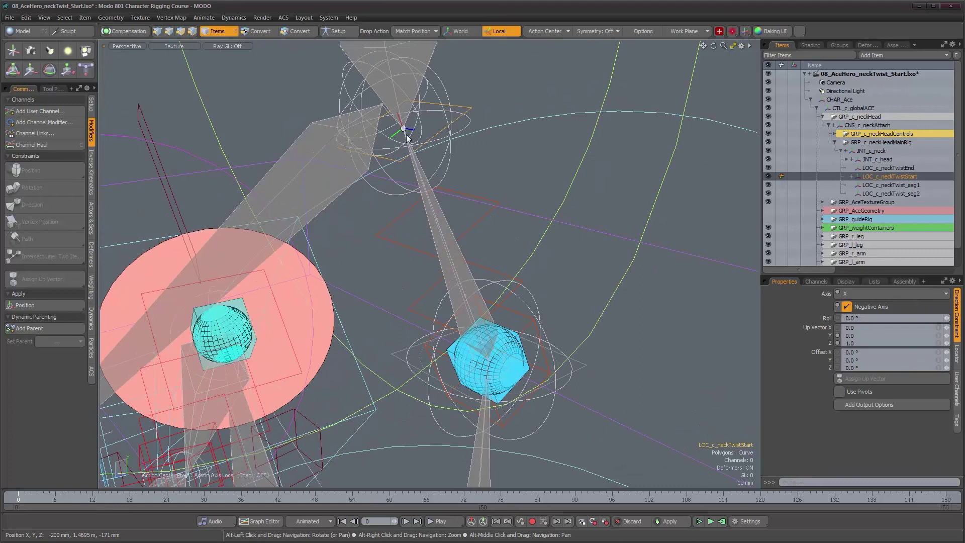
click(484, 216)
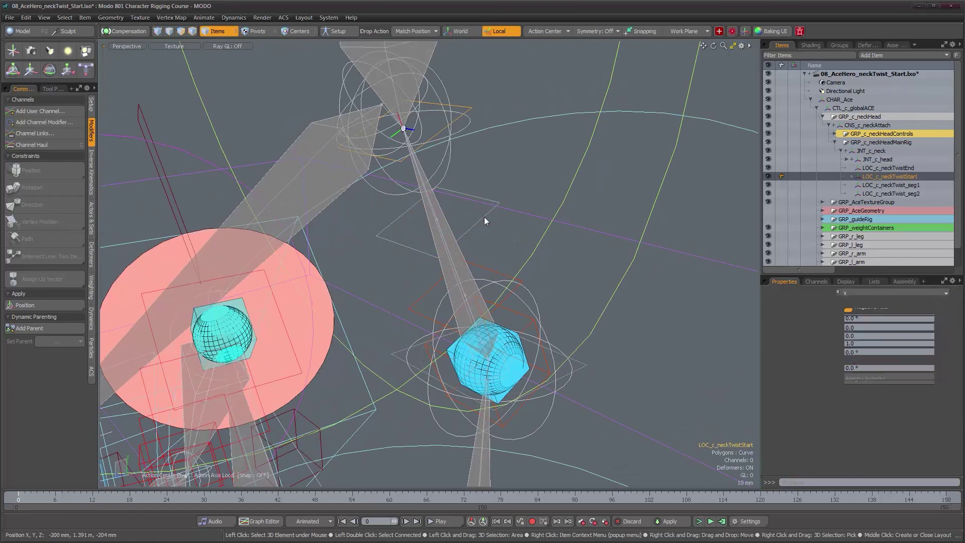
click(493, 276)
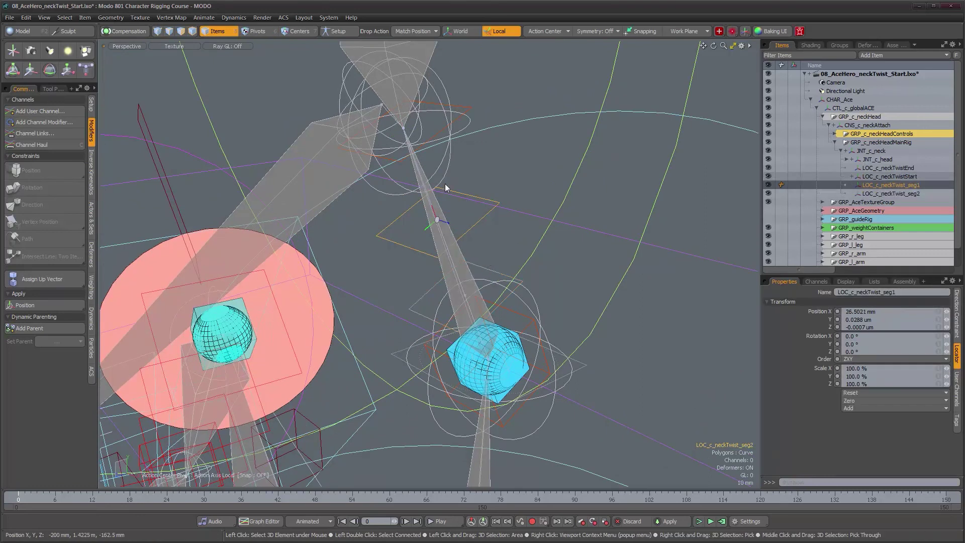
click(529, 326)
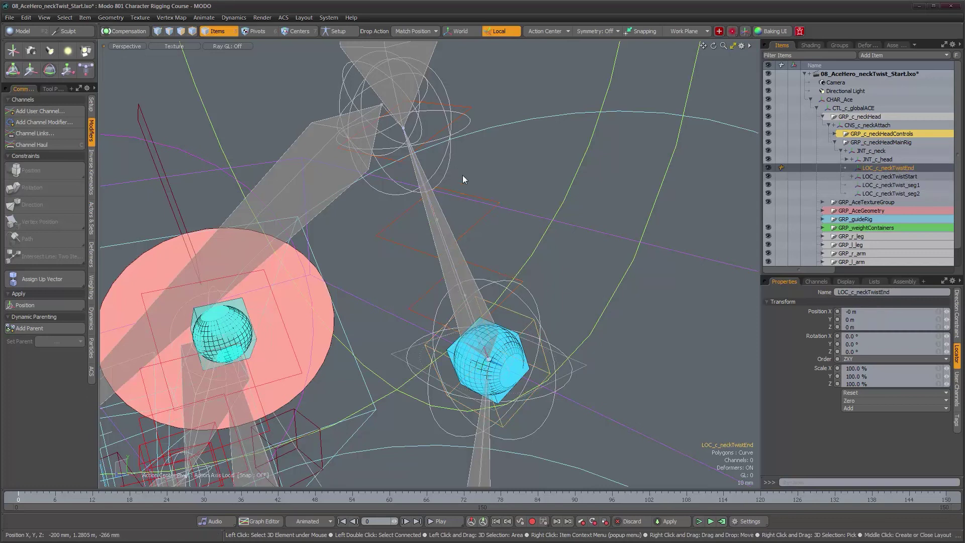
Assign UPV_c_neckTwist as the up vector of the Direction constraint on LOC_c_neckTwistStart.
click(468, 113)
click(469, 112)
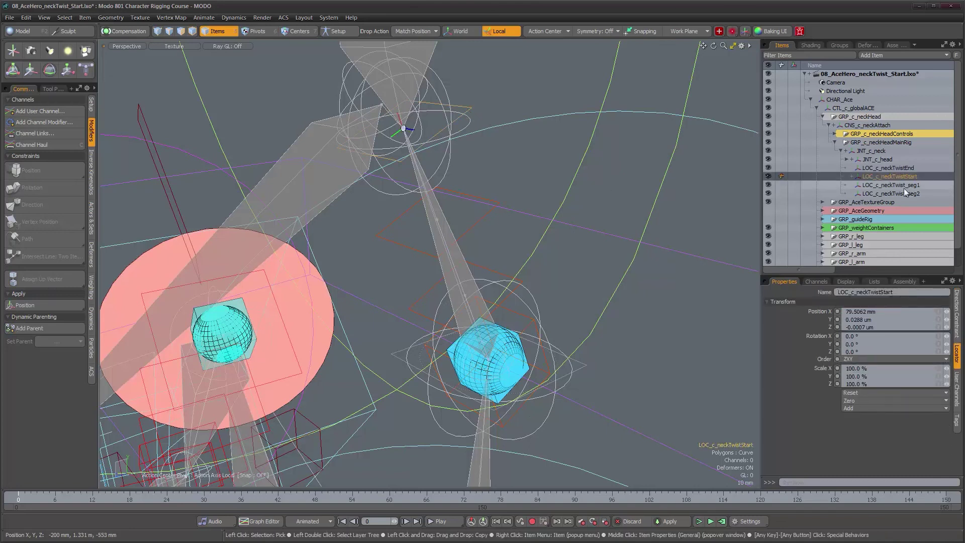
alt+drag(470, 210, 538, 199)
alt+drag(586, 176, 367, 288)
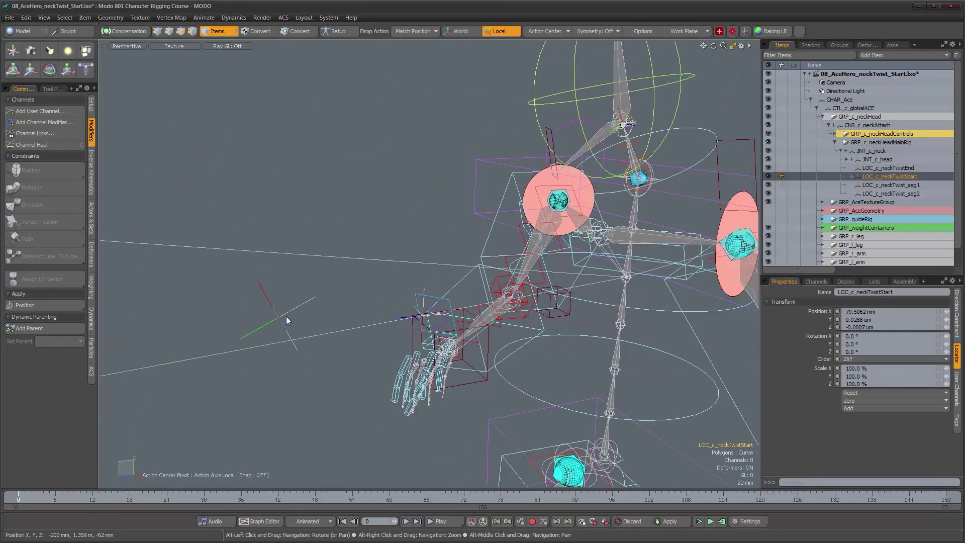
shift+click(266, 295)
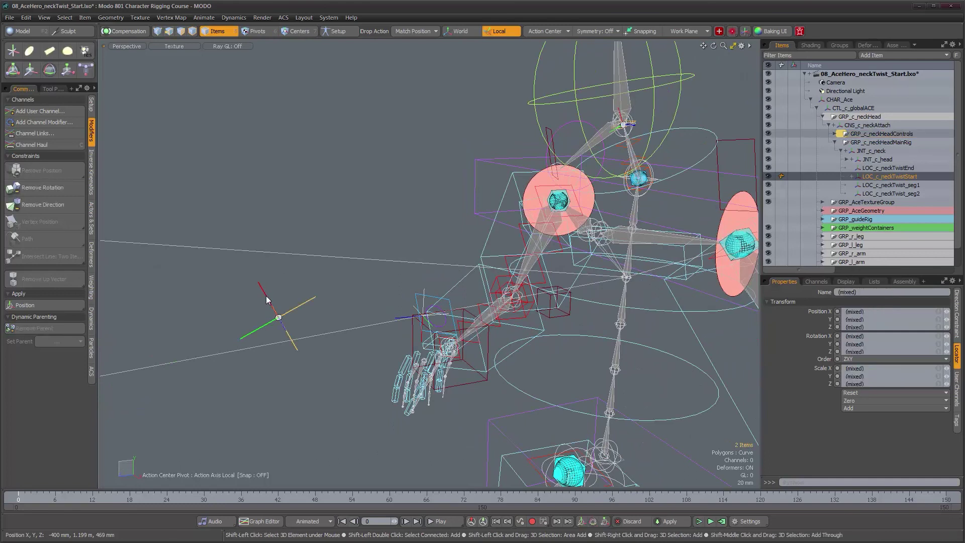
alt+drag(391, 300, 417, 280)
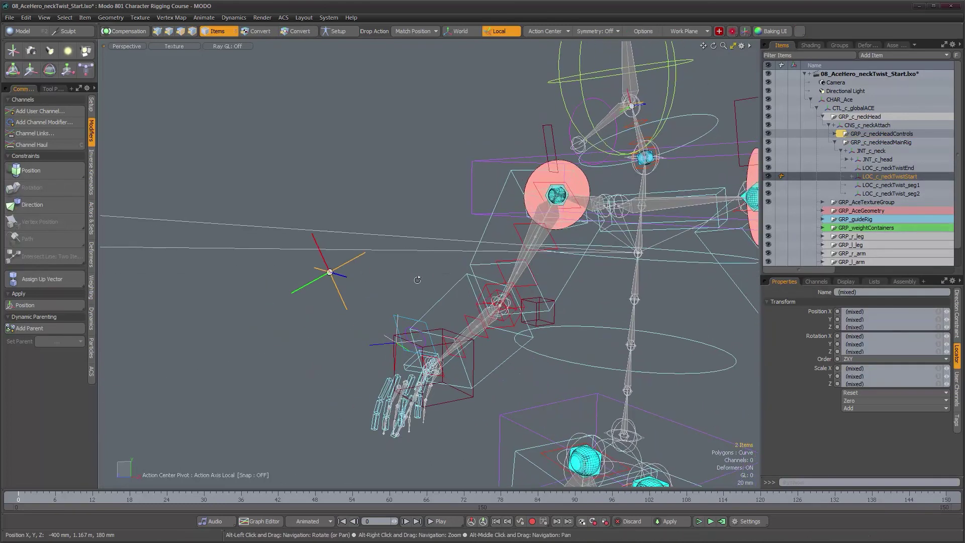
click(957, 313)
click(885, 381)
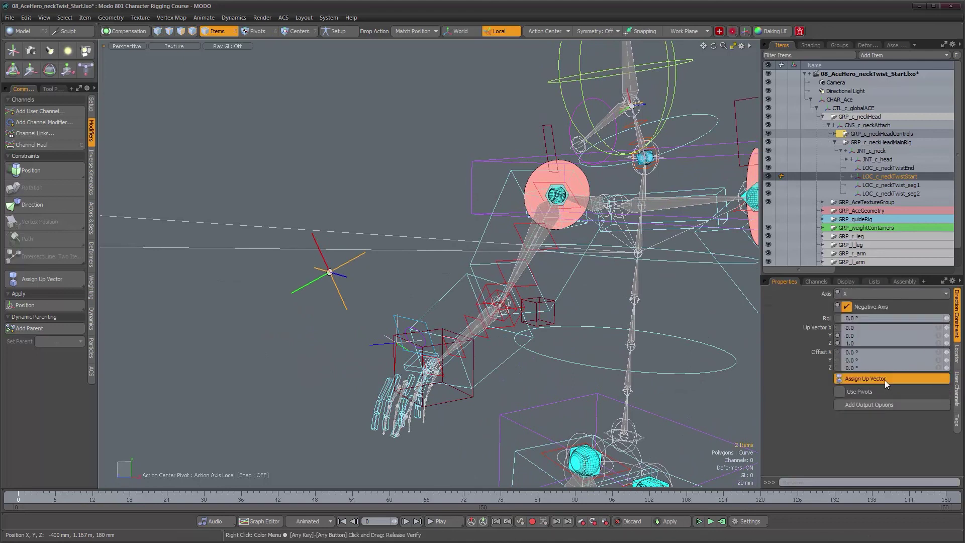
Test the neck twist setup by rotating CTL_c_head and CTL_c_neck, undoing the trial rotations.
alt+drag(448, 293, 384, 296)
click(598, 148)
alt+drag(599, 148, 459, 236)
key(e)
key(ctrl+z)
alt+drag(576, 223, 574, 201)
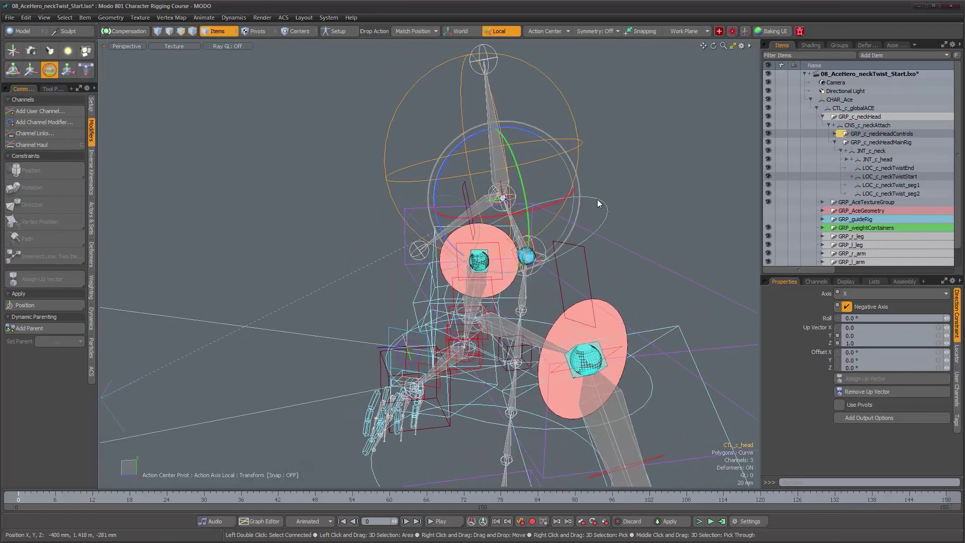
click(598, 201)
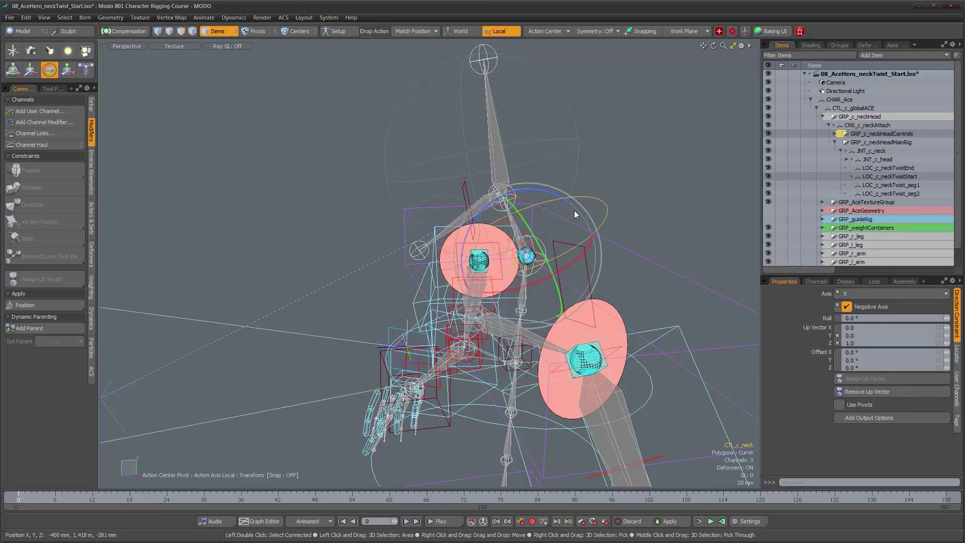
drag(478, 218, 577, 275)
key(space)
click(553, 246)
alt+drag(498, 273, 507, 272)
alt+drag(524, 235, 525, 227)
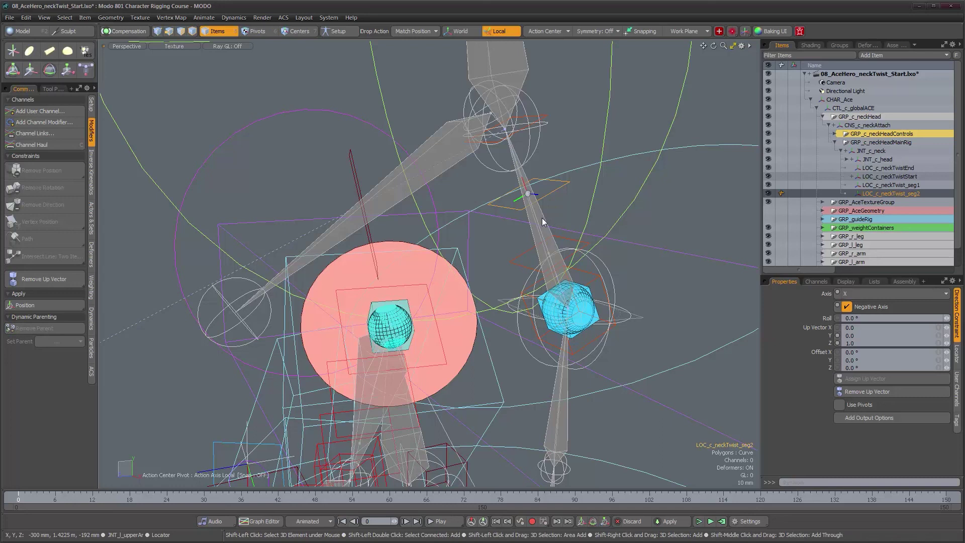
shift+click(598, 229)
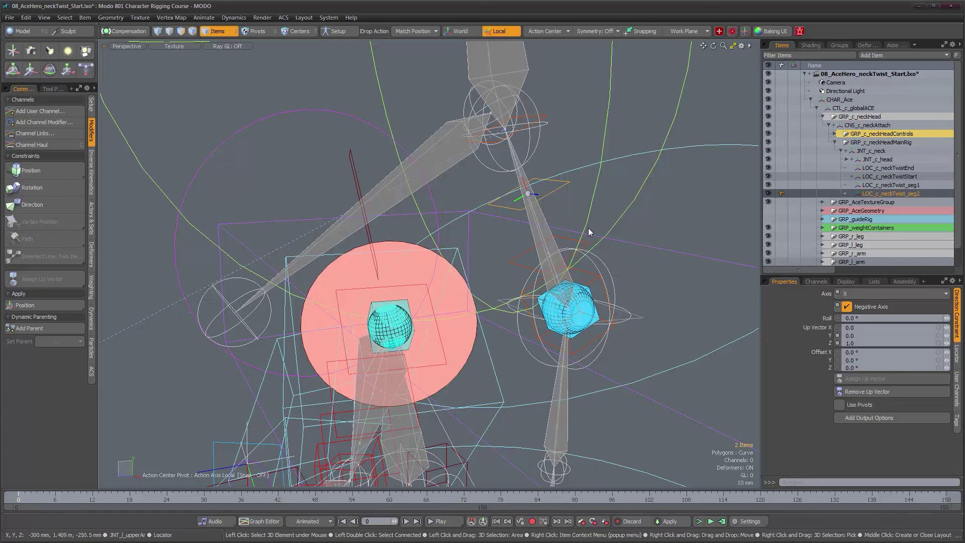
ctrl+click(544, 218)
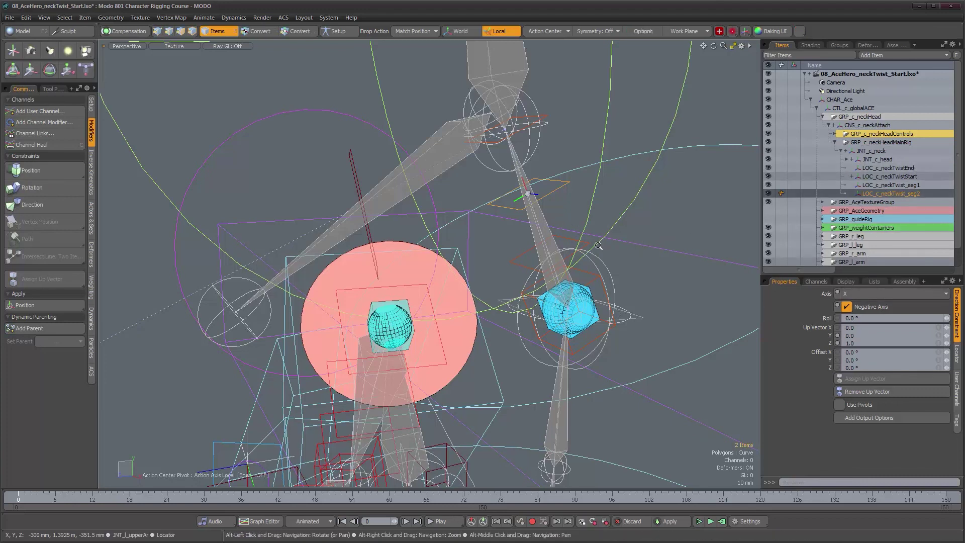
ctrl+alt+drag(653, 233, 500, 186)
click(502, 186)
alt+drag(573, 223, 487, 221)
alt+right_drag(487, 222, 566, 163)
alt+middle_drag(566, 163, 441, 224)
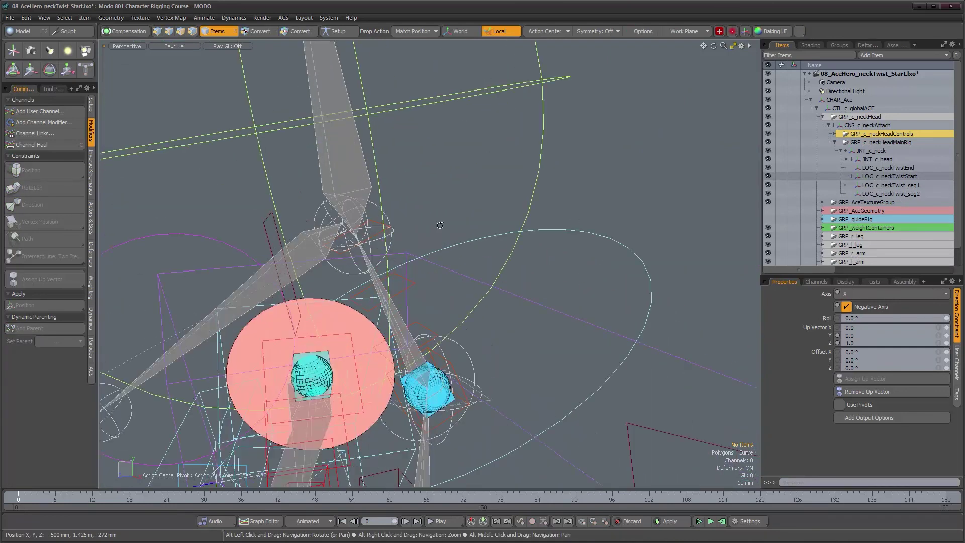
alt+drag(464, 219, 488, 244)
Add a Rotation constraint to LOC_c_neckTwist_seg2, driven by JNT_c_neck and LOC_c_neckTwistStart.
click(507, 274)
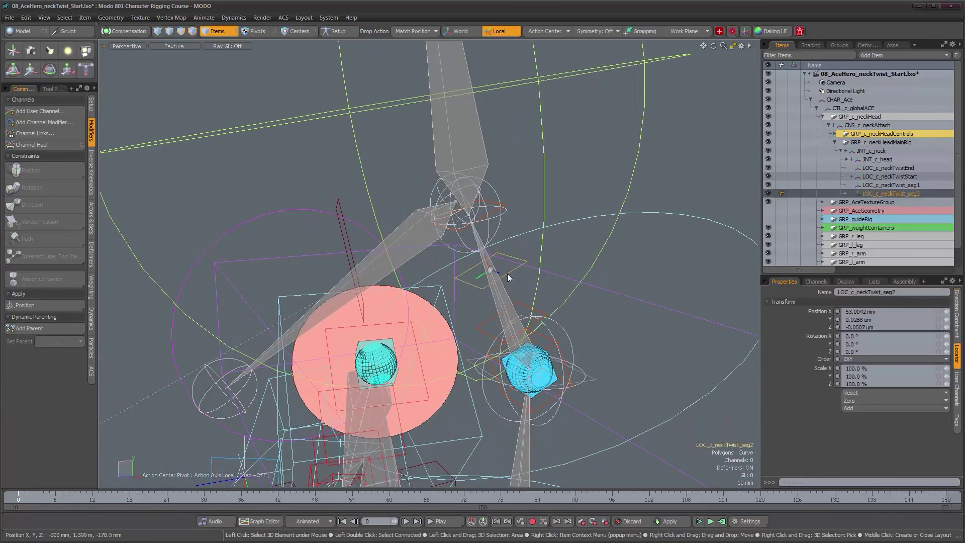
shift+click(503, 294)
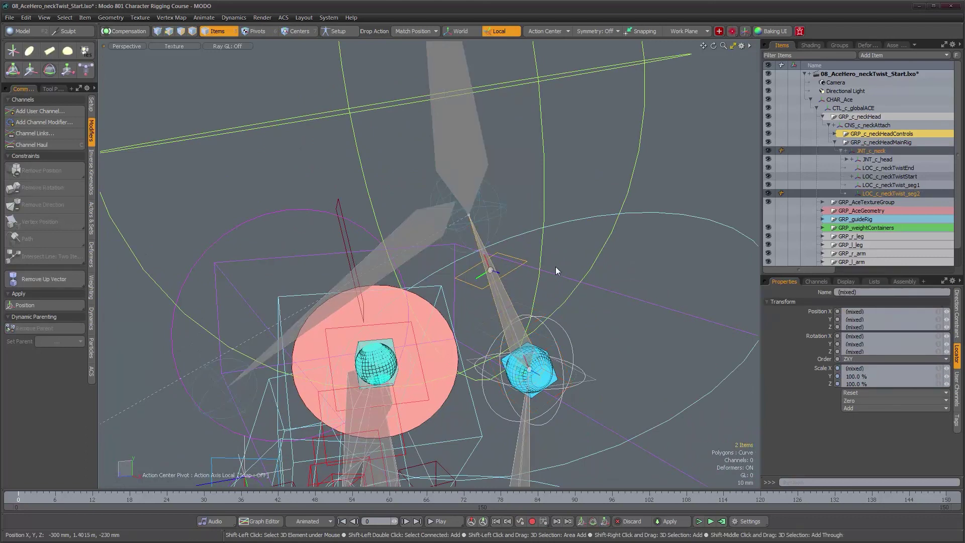
shift+click(491, 205)
alt+drag(550, 260, 546, 252)
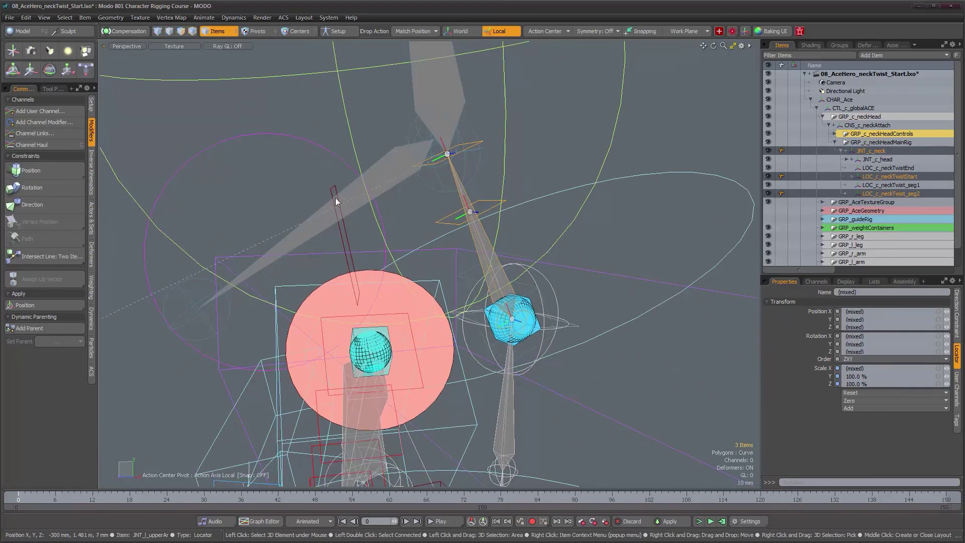
click(44, 188)
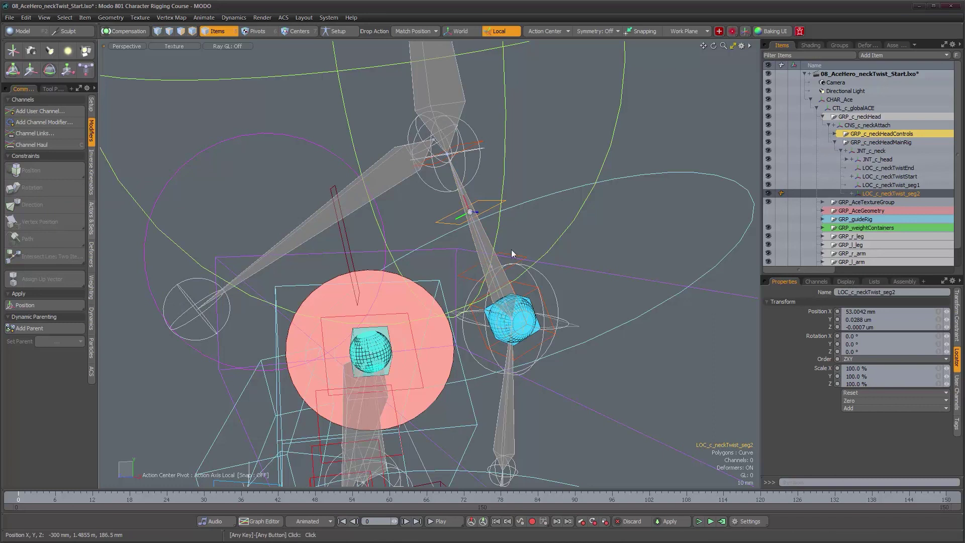
Add a Rotation constraint to LOC_c_neckTwist_seg1, driven by JNT_c_neck and LOC_c_neckTwist_seg2.
alt+drag(530, 230, 474, 266)
click(501, 259)
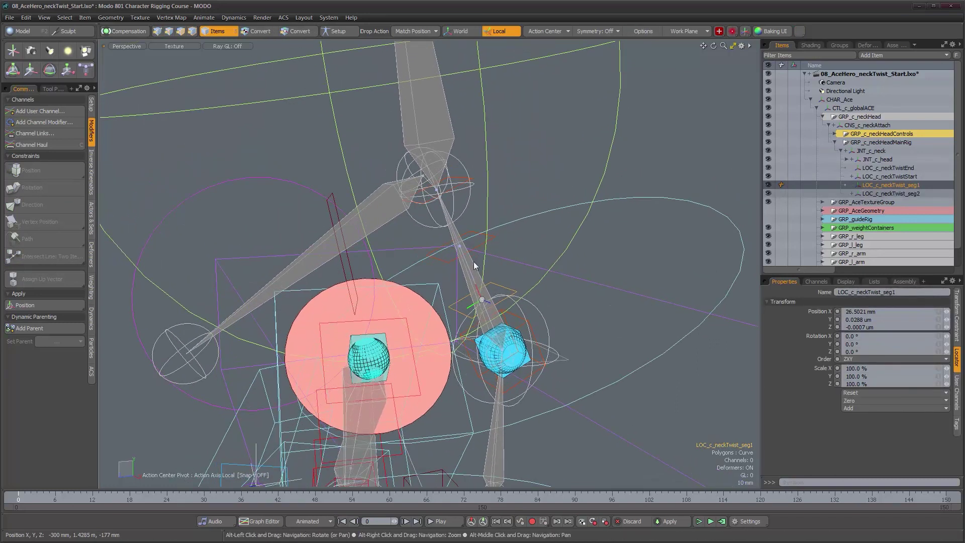
shift+click(475, 268)
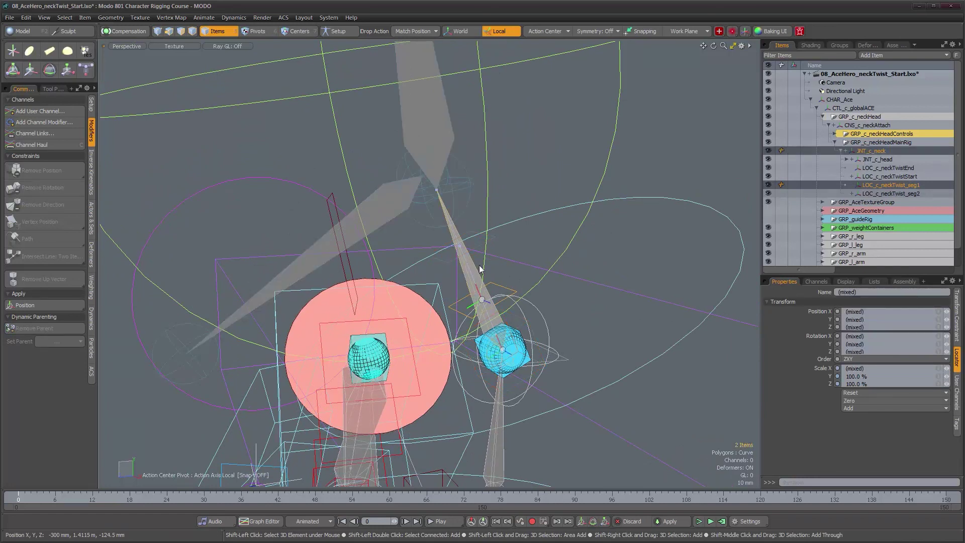
shift+click(493, 239)
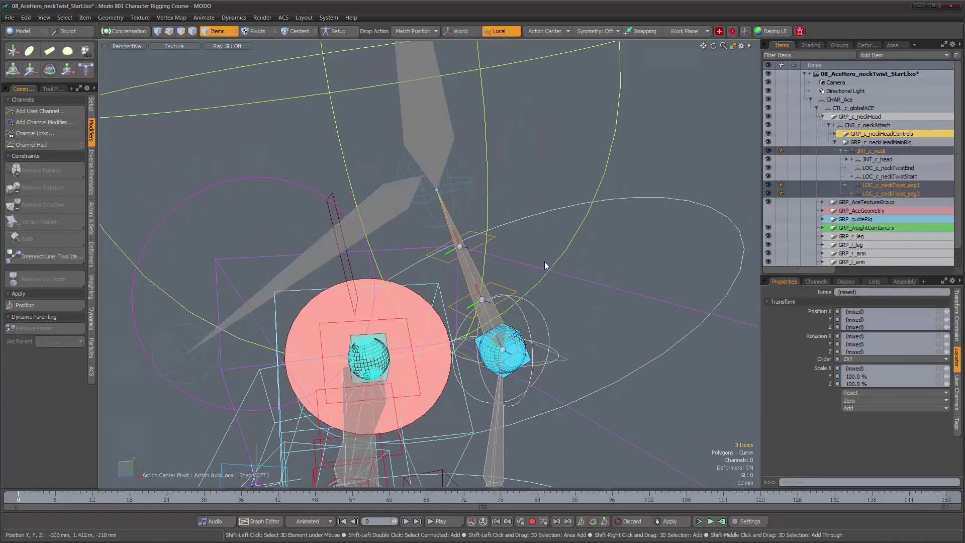
click(46, 191)
Rotate the head control to test the twist along the neck segments, and undo the rotation.
alt+drag(161, 218, 230, 300)
click(327, 183)
key(e)
key(ctrl+z)
alt+drag(386, 307, 425, 288)
Try several rotations of CTL_c_neck to test the segment locators, undoing each and dropping the rotate tool.
click(462, 235)
key(ctrl+z)
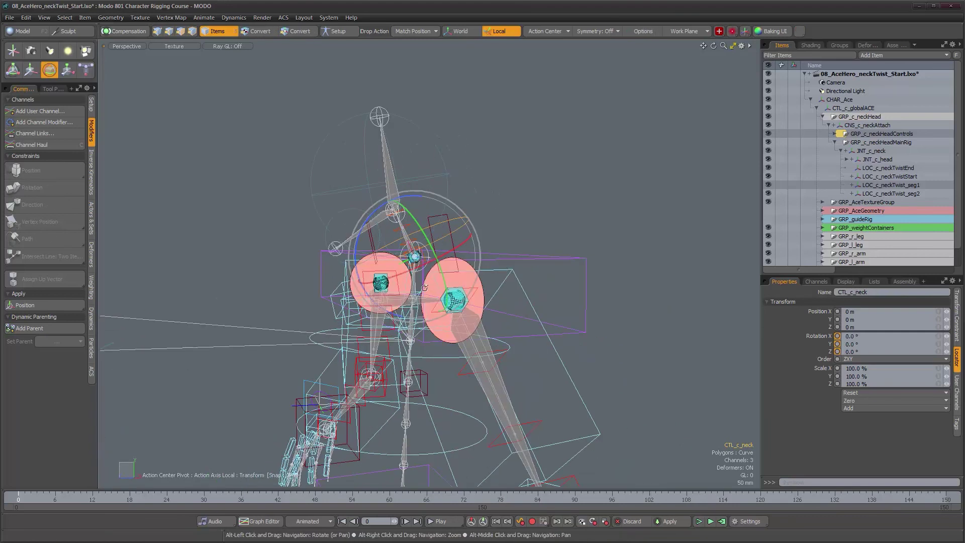
mouse_move(358, 281)
mouse_down()
mouse_move(355, 238)
mouse_move(374, 210)
mouse_move(360, 285)
mouse_move(388, 312)
mouse_move(355, 256)
mouse_move(362, 223)
mouse_move(357, 279)
mouse_up()
key(ctrl+z)
alt+drag(434, 252, 556, 239)
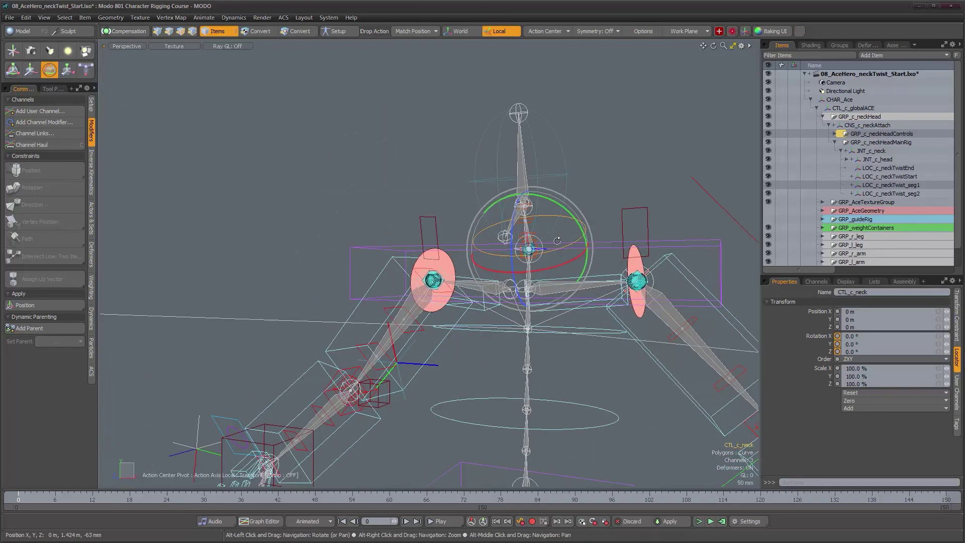
drag(397, 363, 461, 397)
key(ctrl+z)
alt+drag(636, 221, 559, 263)
alt+scroll(572, 236, up, 4)
alt+scroll(552, 274, down, 3)
key(space)
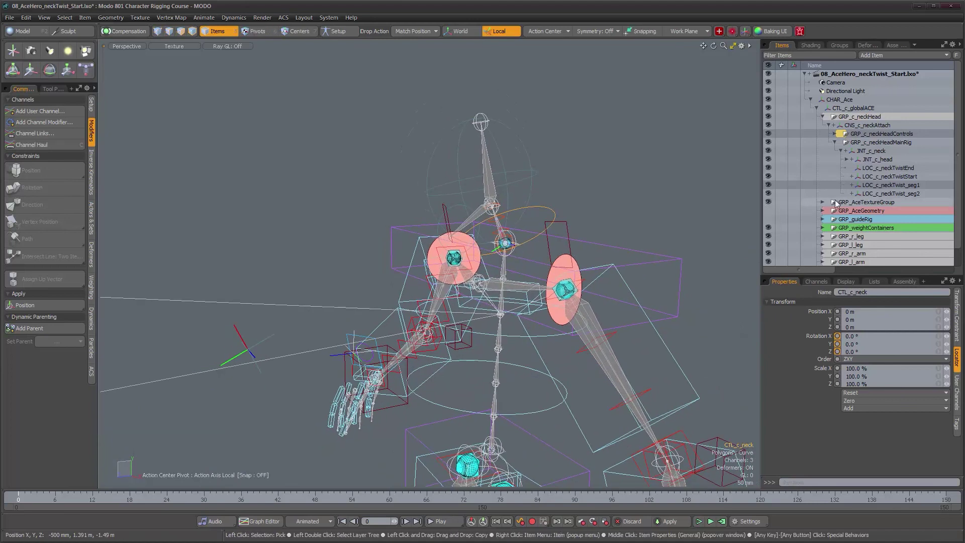
Collapse the CNS_c_neckAttach and GRP_c_neckHead hierarchies in the item list.
click(829, 126)
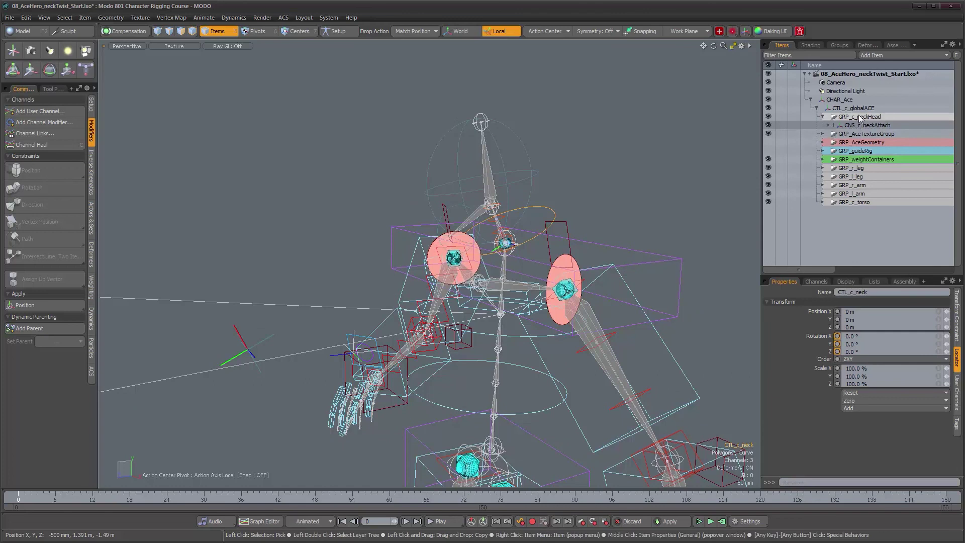
click(822, 118)
Examine the whole character rig from head to feet.
alt+drag(545, 259, 653, 234)
alt+middle_drag(490, 317, 488, 290)
alt+middle_drag(501, 333, 482, 413)
alt+drag(552, 312, 468, 331)
alt+right_drag(468, 331, 438, 336)
alt+middle_drag(455, 344, 423, 269)
alt+drag(423, 269, 452, 262)
alt+right_drag(453, 265, 432, 281)
alt+middle_drag(465, 342, 460, 285)
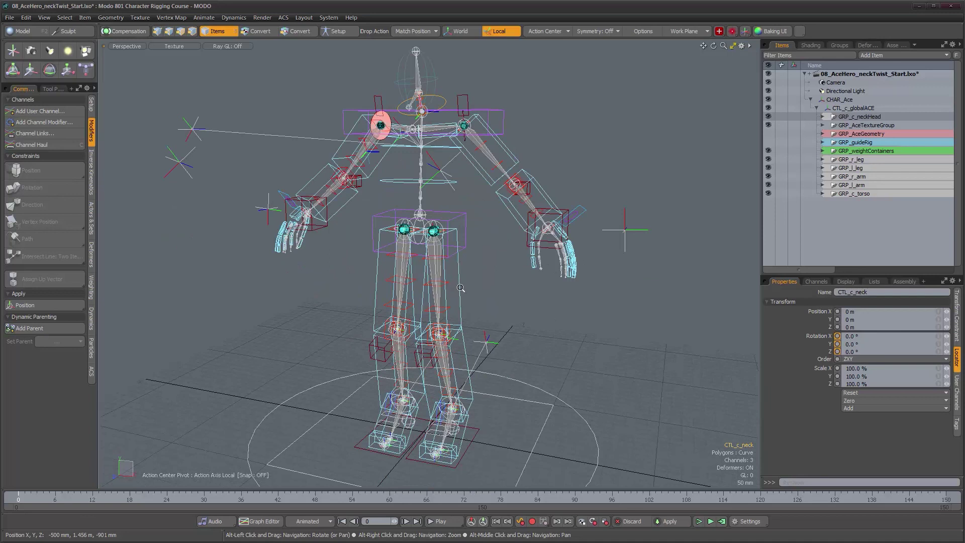
alt+drag(460, 287, 455, 294)
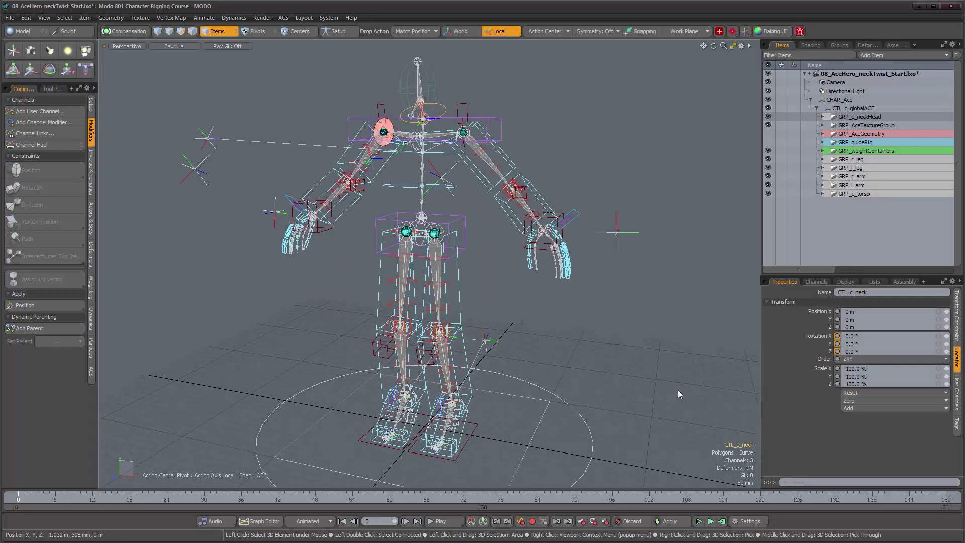